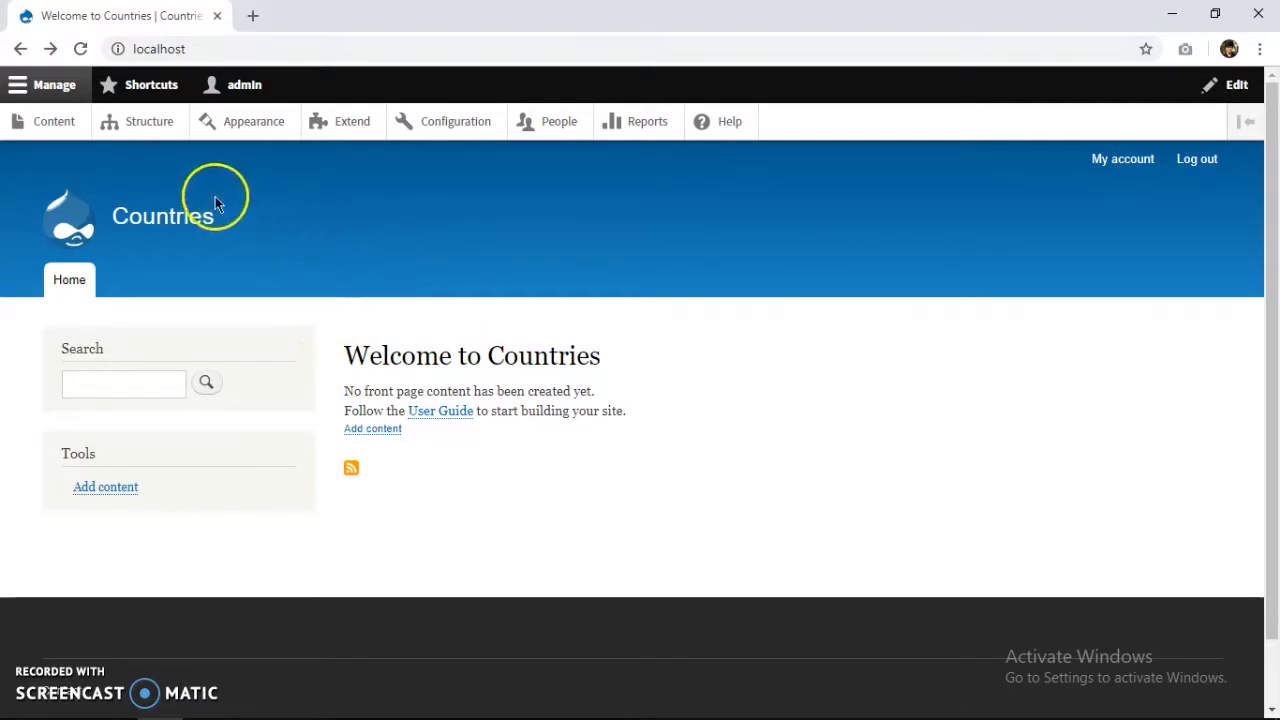
Go through Structure and Content types to the Add content type form.
left_click(168, 125)
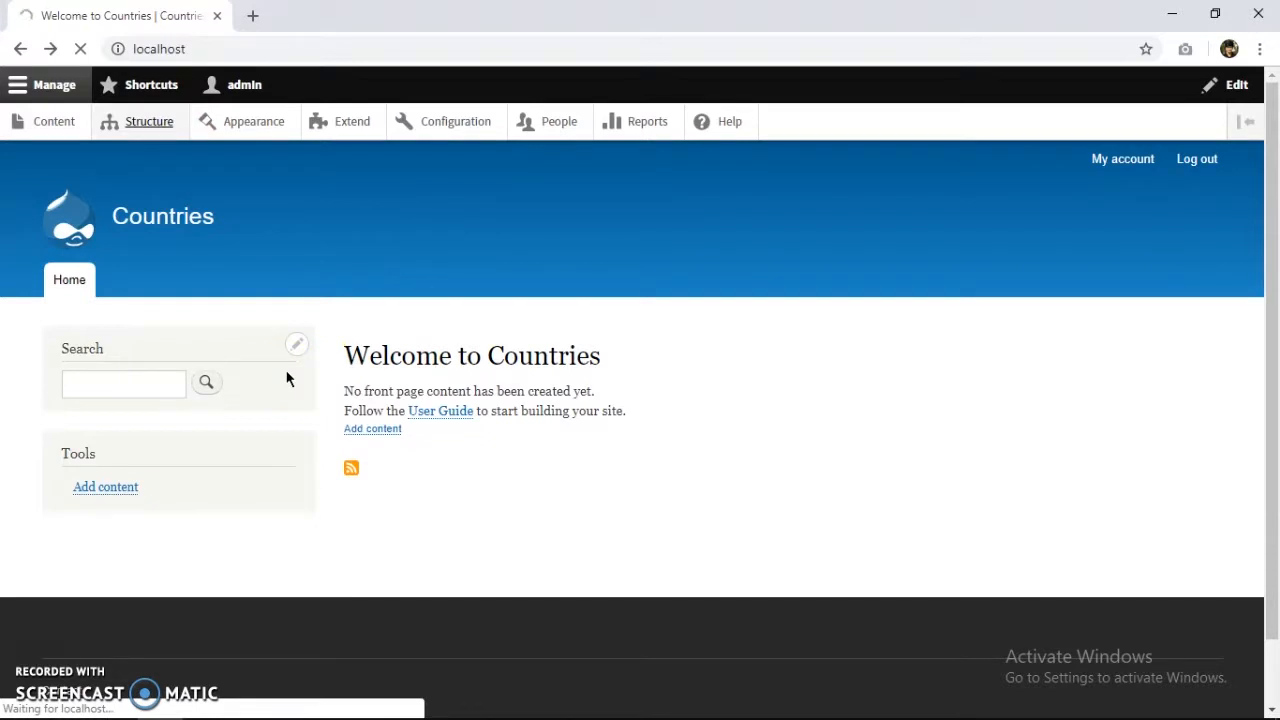
scroll(286, 378, "down", 1)
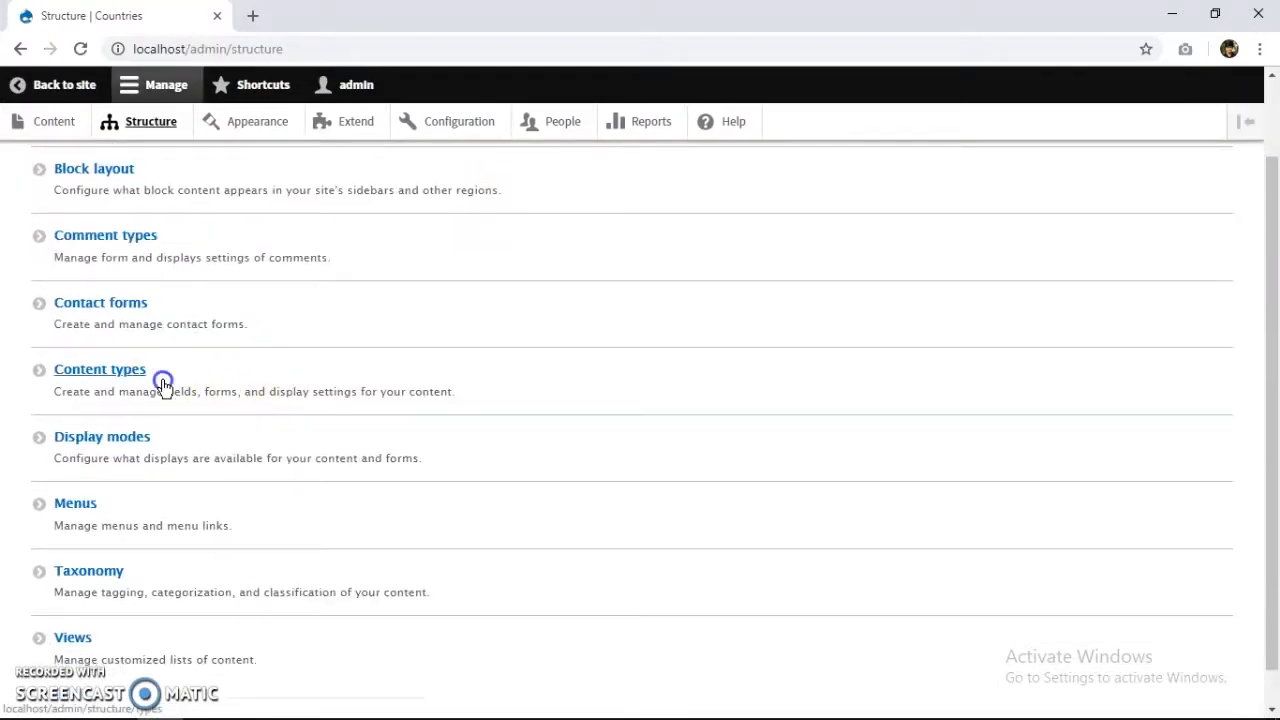
left_click(346, 236)
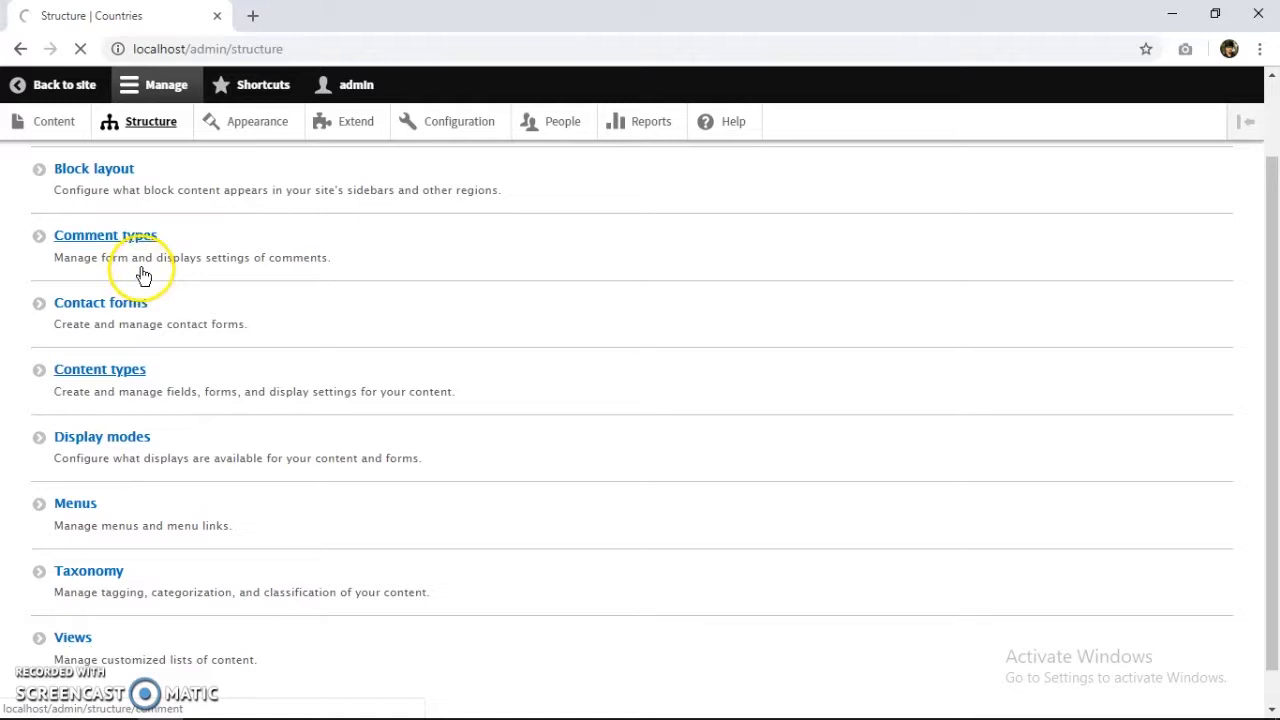
left_click(138, 372)
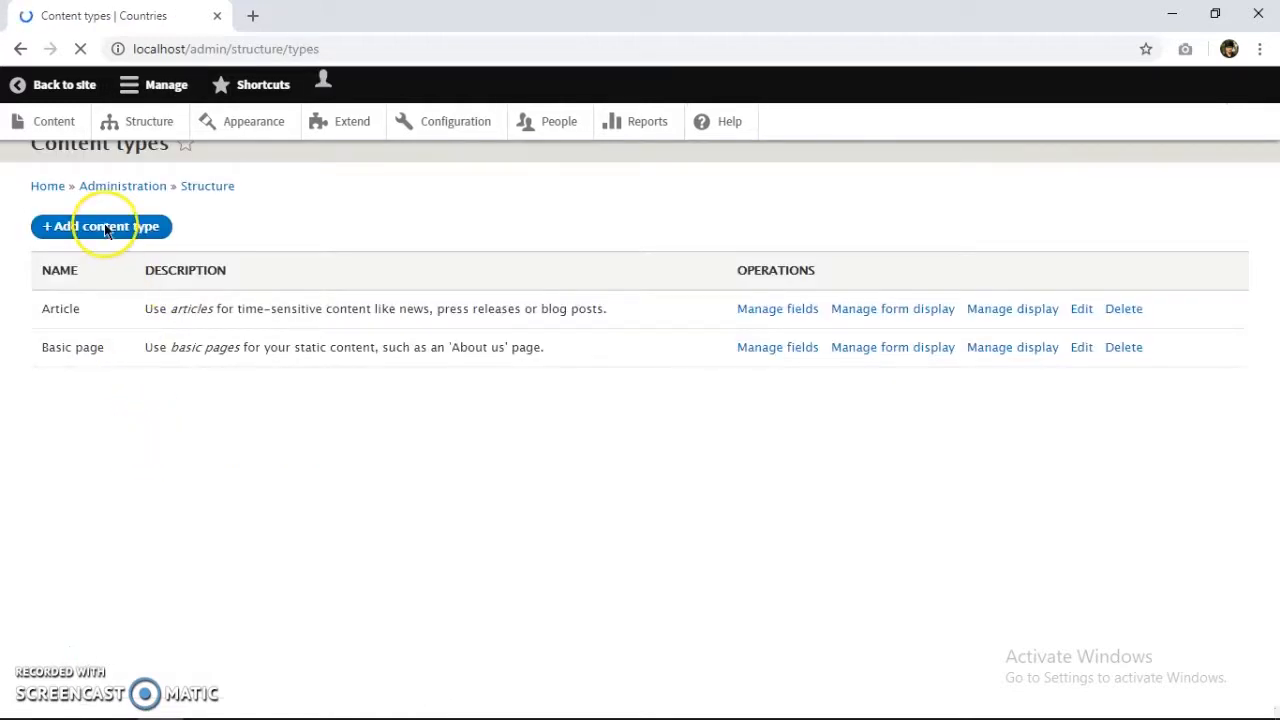
left_click(117, 268)
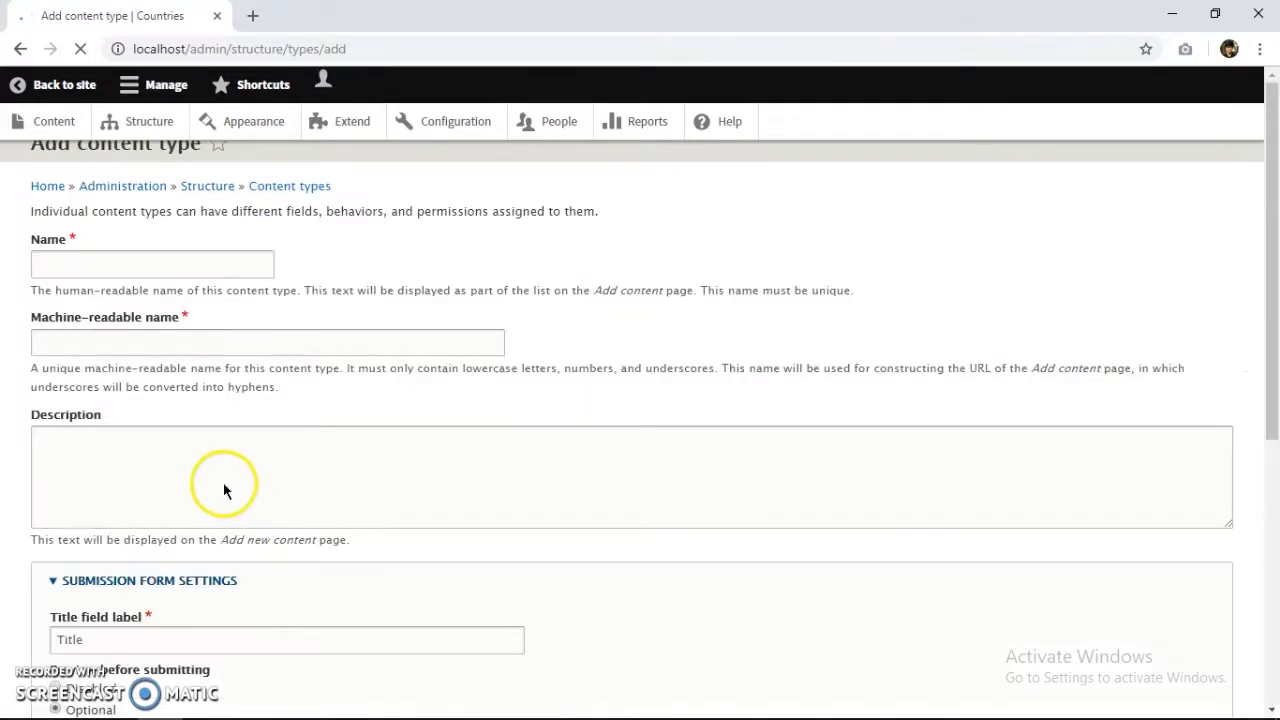
Name the content type 'Country' and describe it as 'Information about countries.'.
left_click(148, 316)
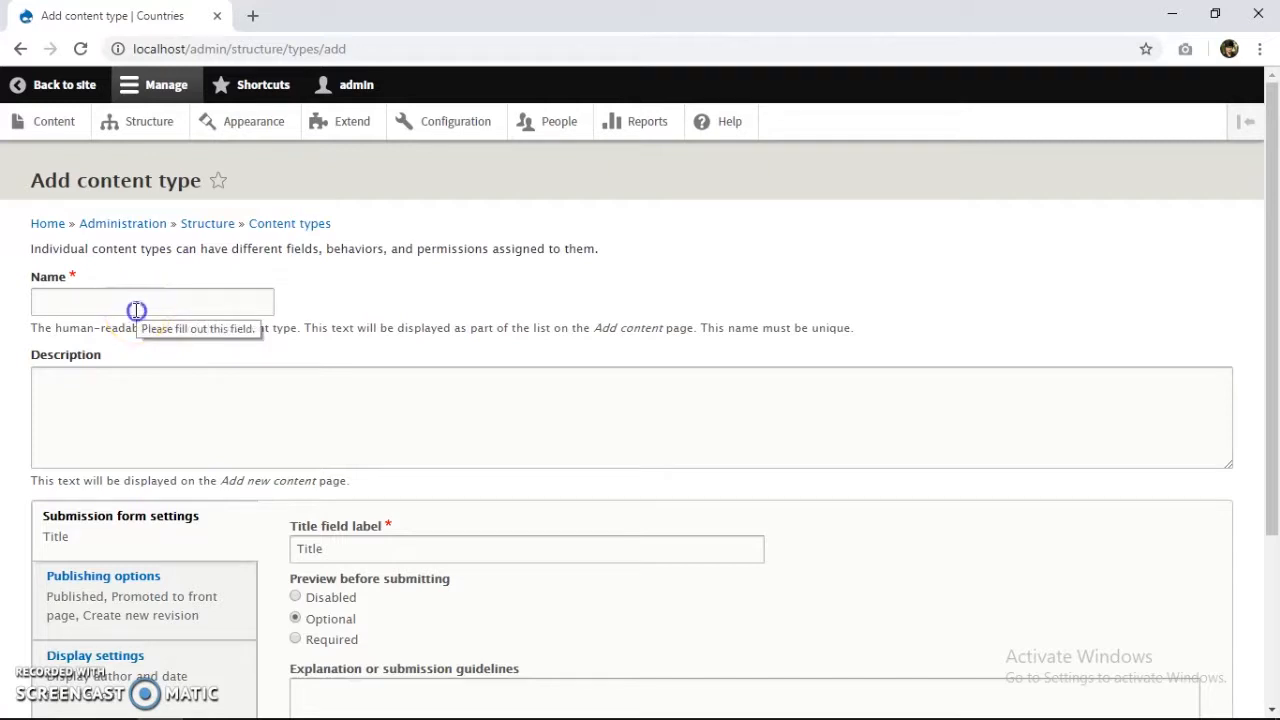
left_click(136, 310)
type("Country")
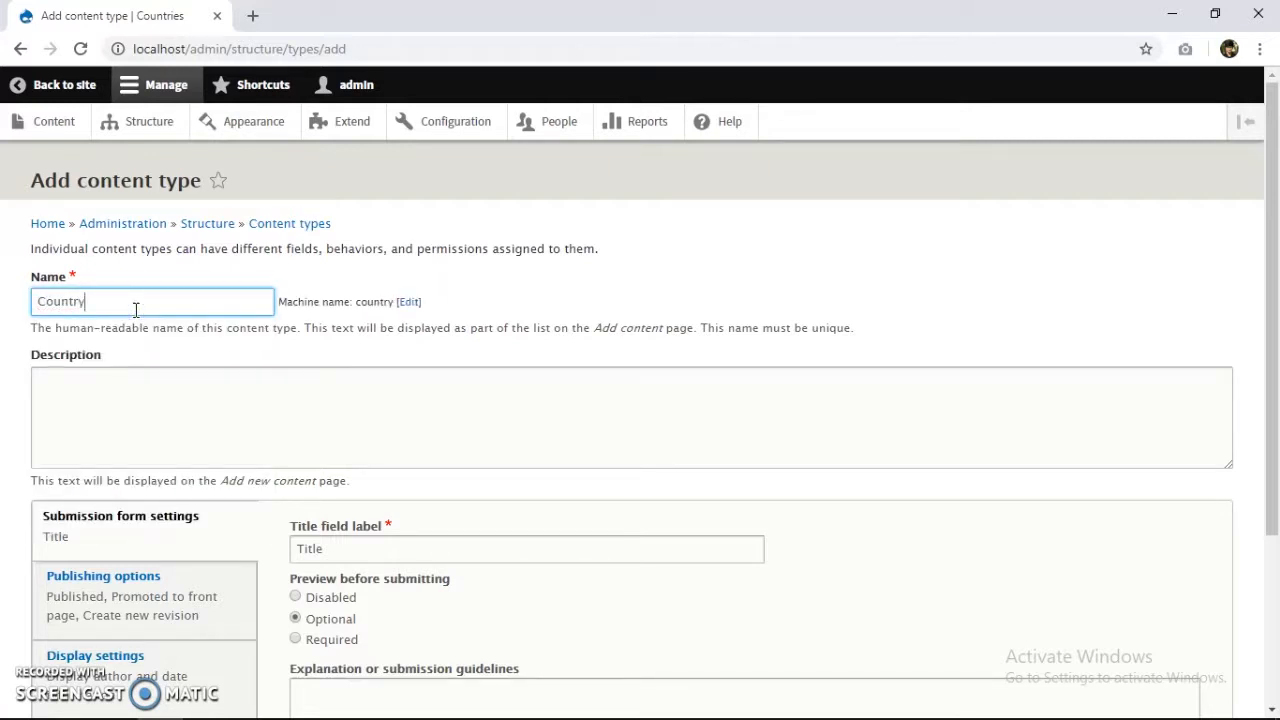
left_click(103, 443)
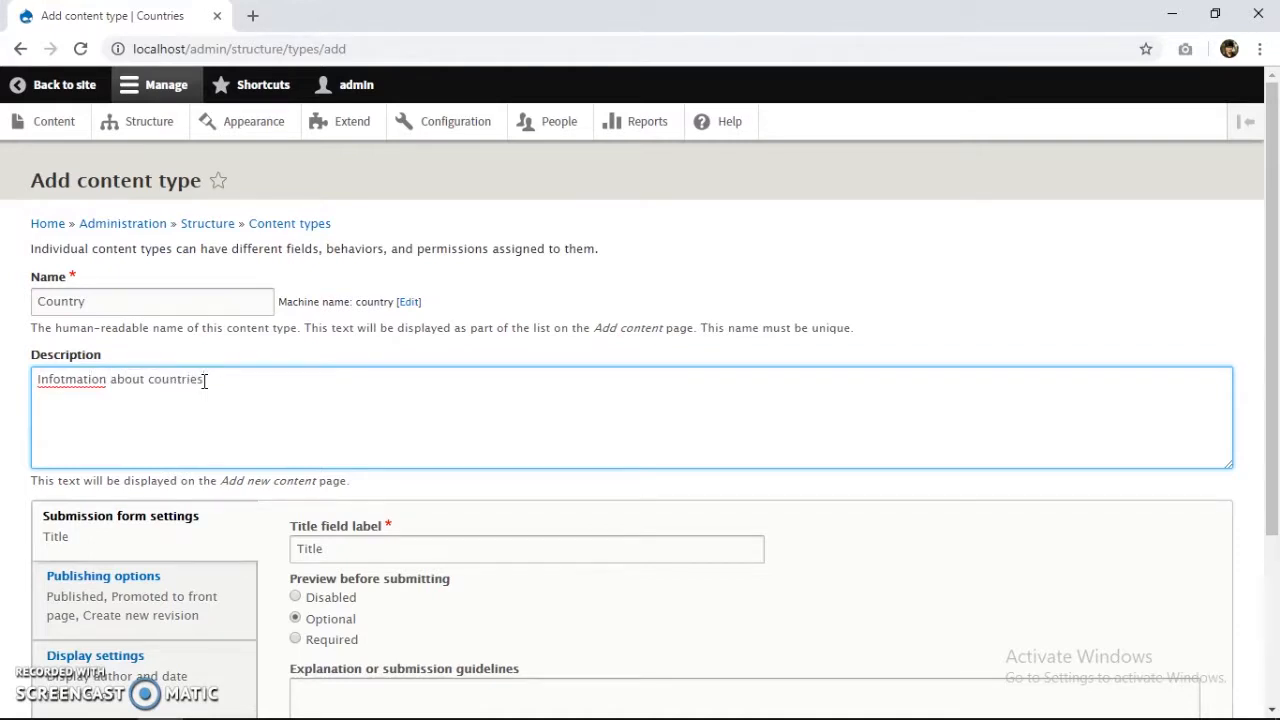
left_click(63, 379)
key("Delete")
type("r")
Remove Main navigation from the menu settings and save the Country type.
scroll(106, 277, "down", 3)
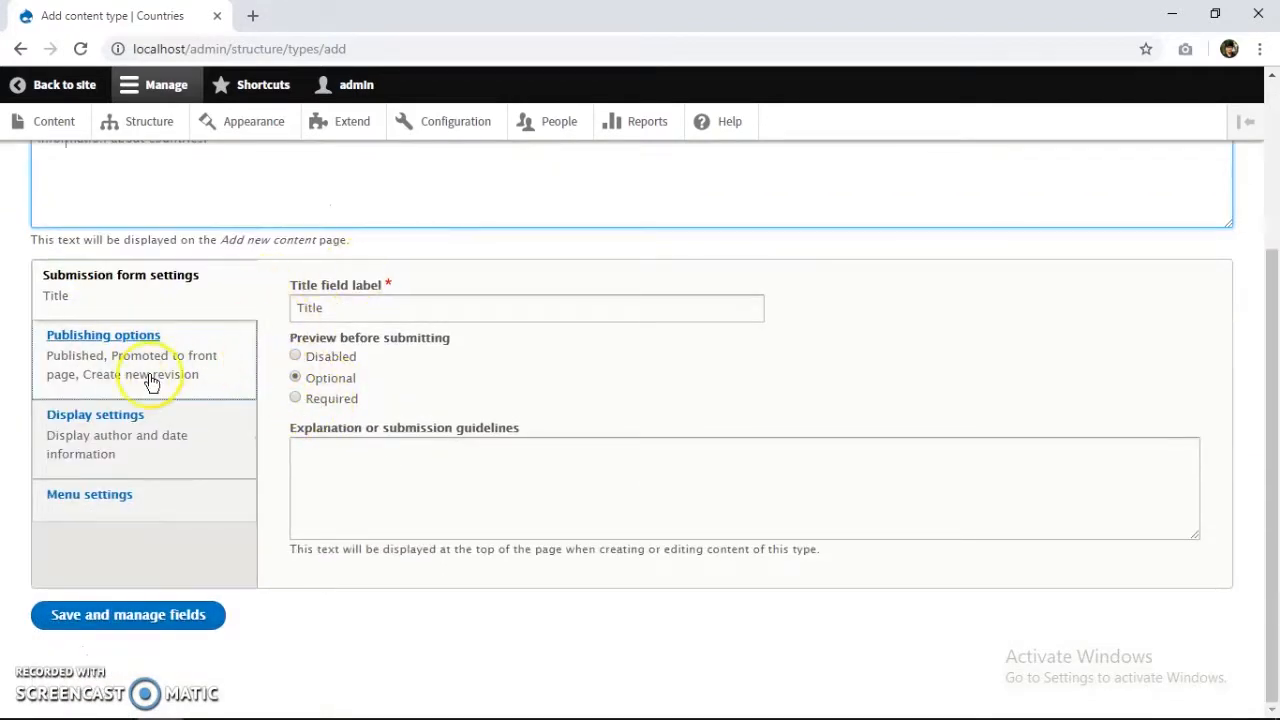
left_click(152, 337)
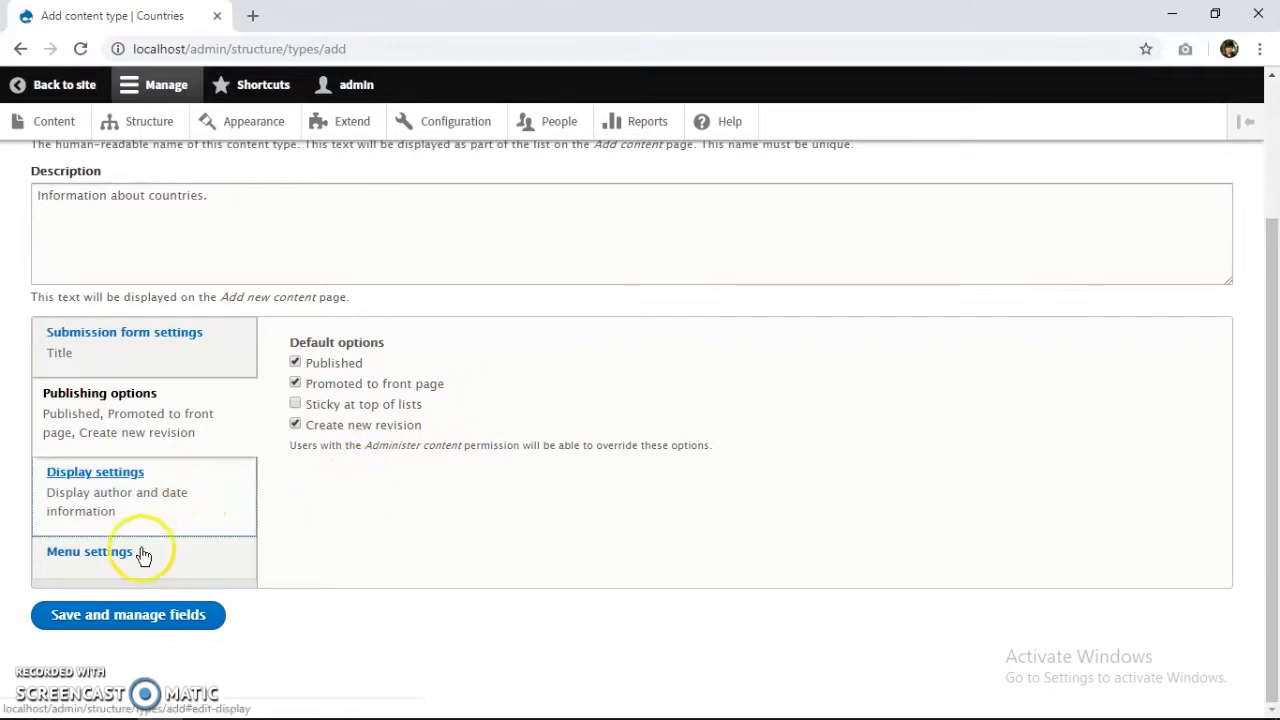
left_click(143, 507)
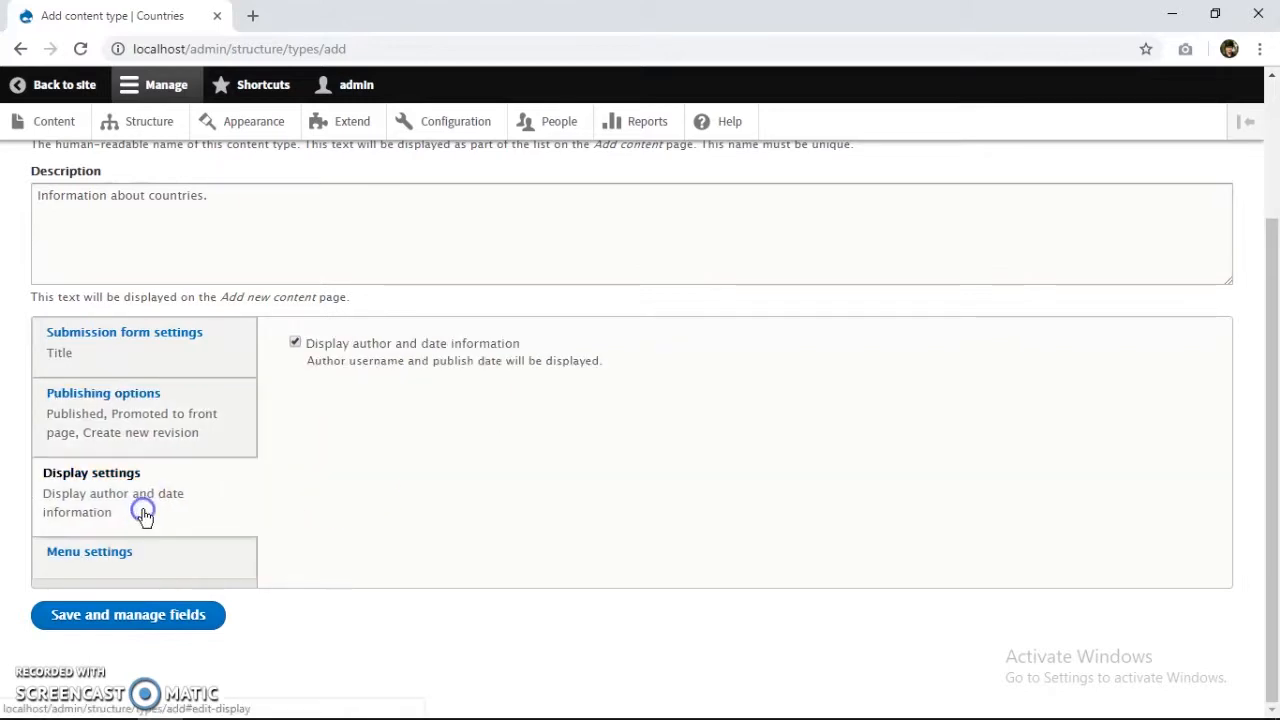
left_click(160, 558)
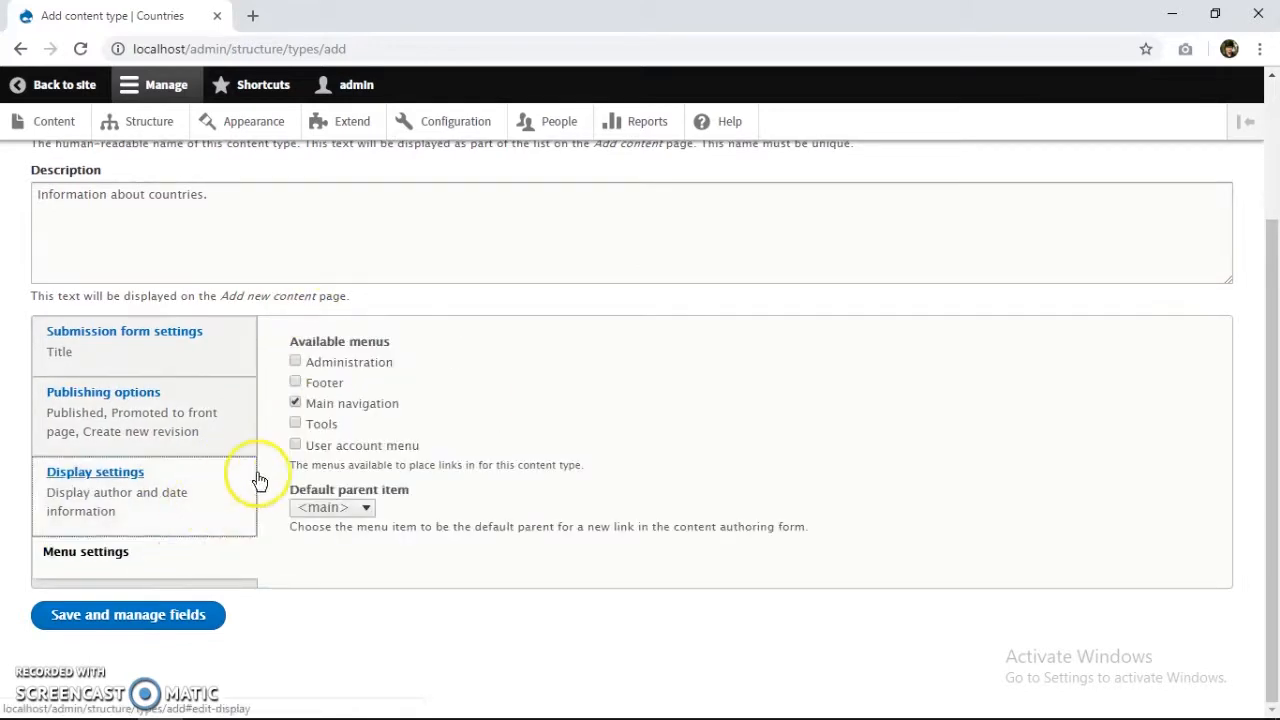
left_click(296, 404)
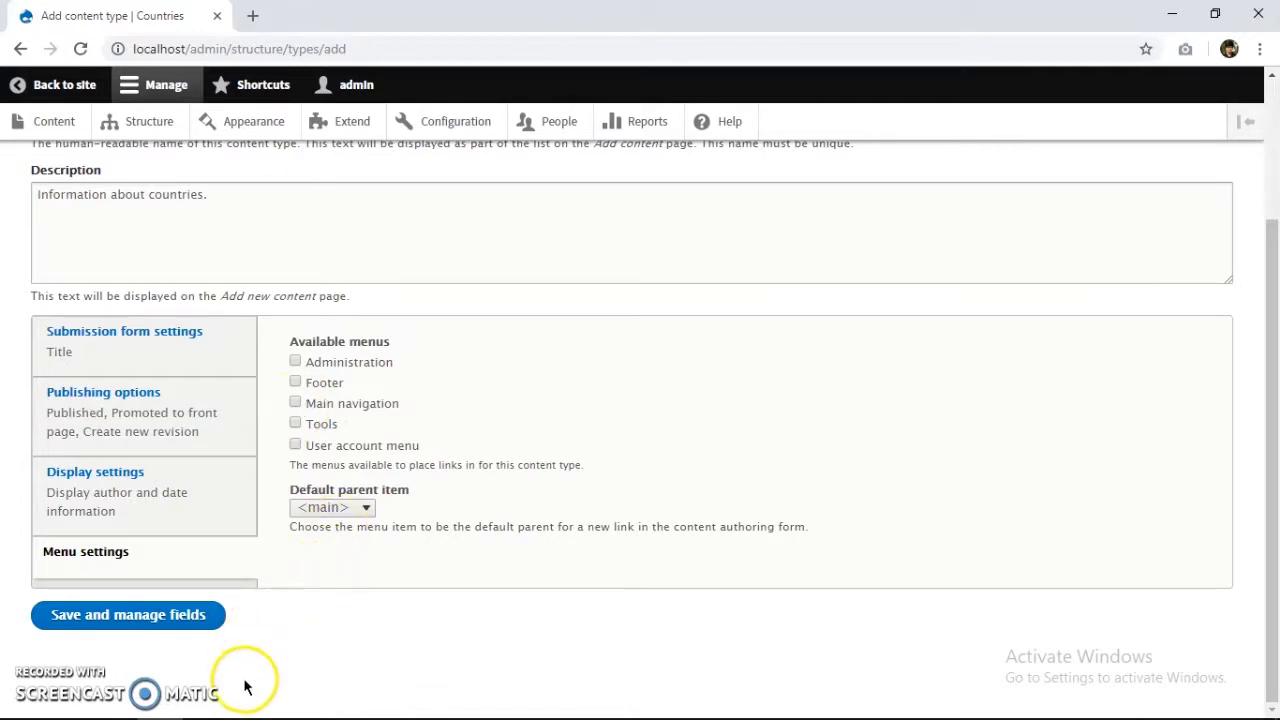
left_click(180, 620)
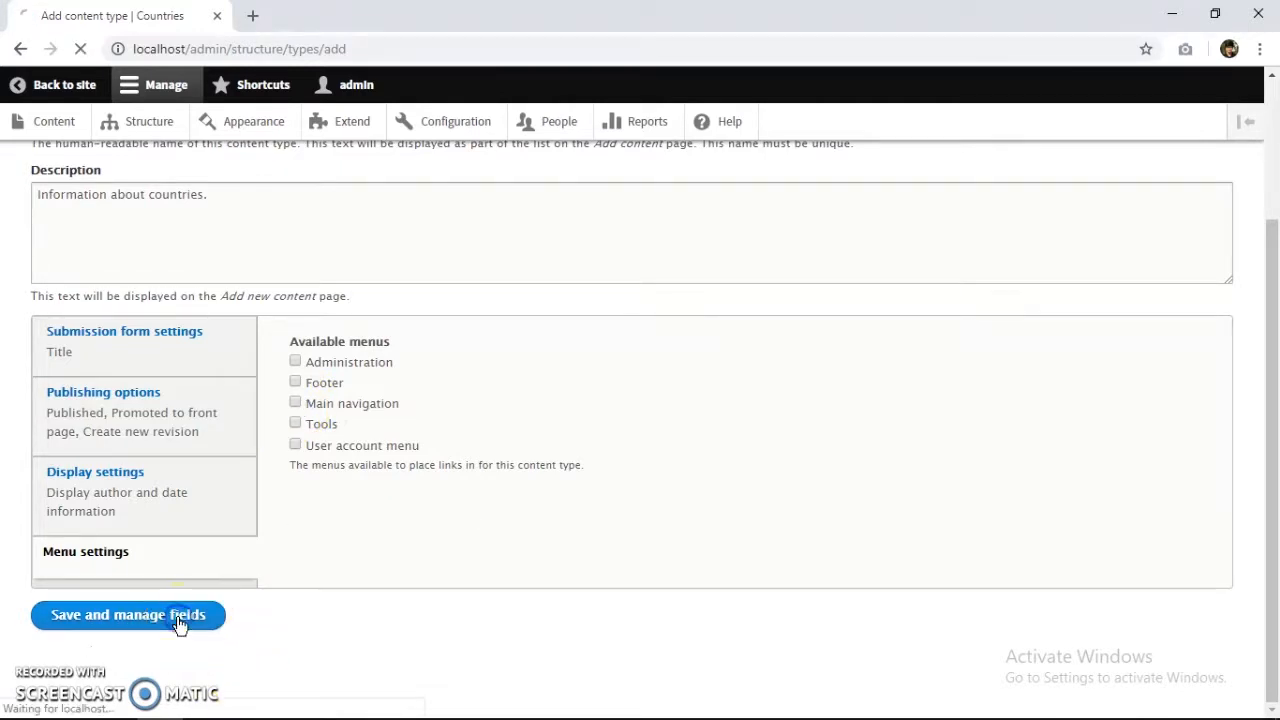
left_click(157, 511)
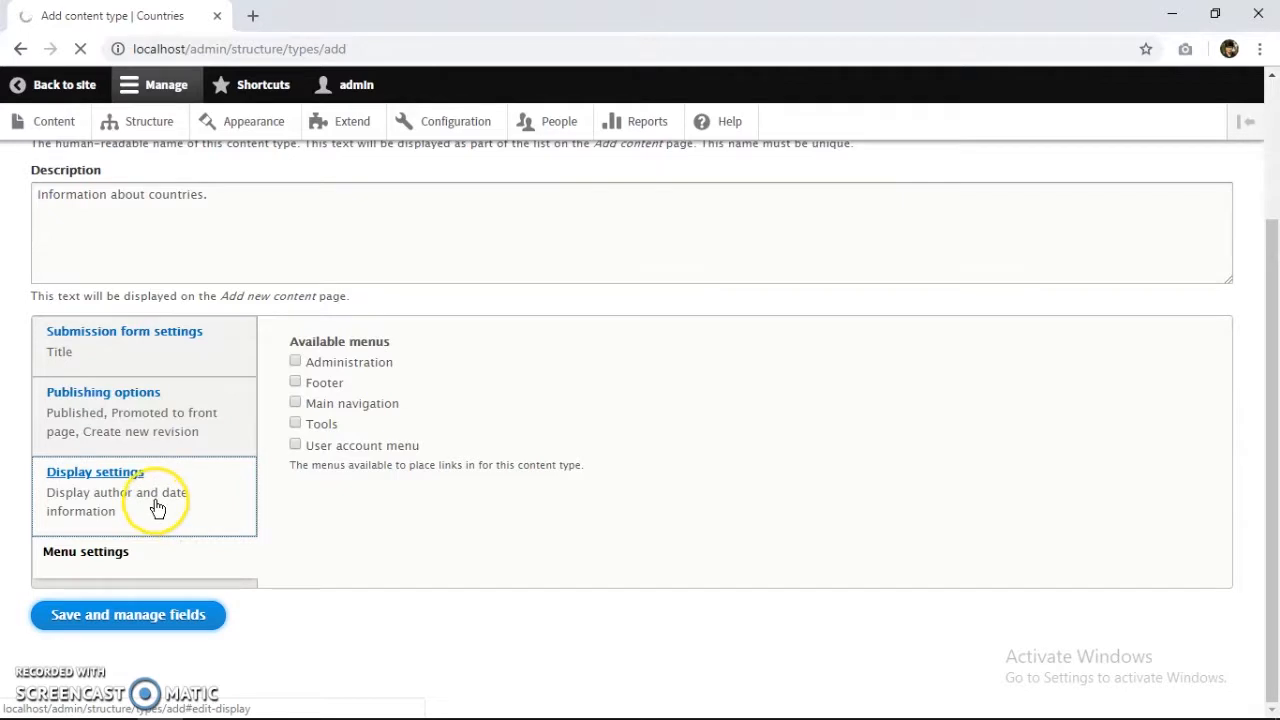
left_click(138, 485)
Start adding a new field from Country's Manage fields page.
left_click(110, 437)
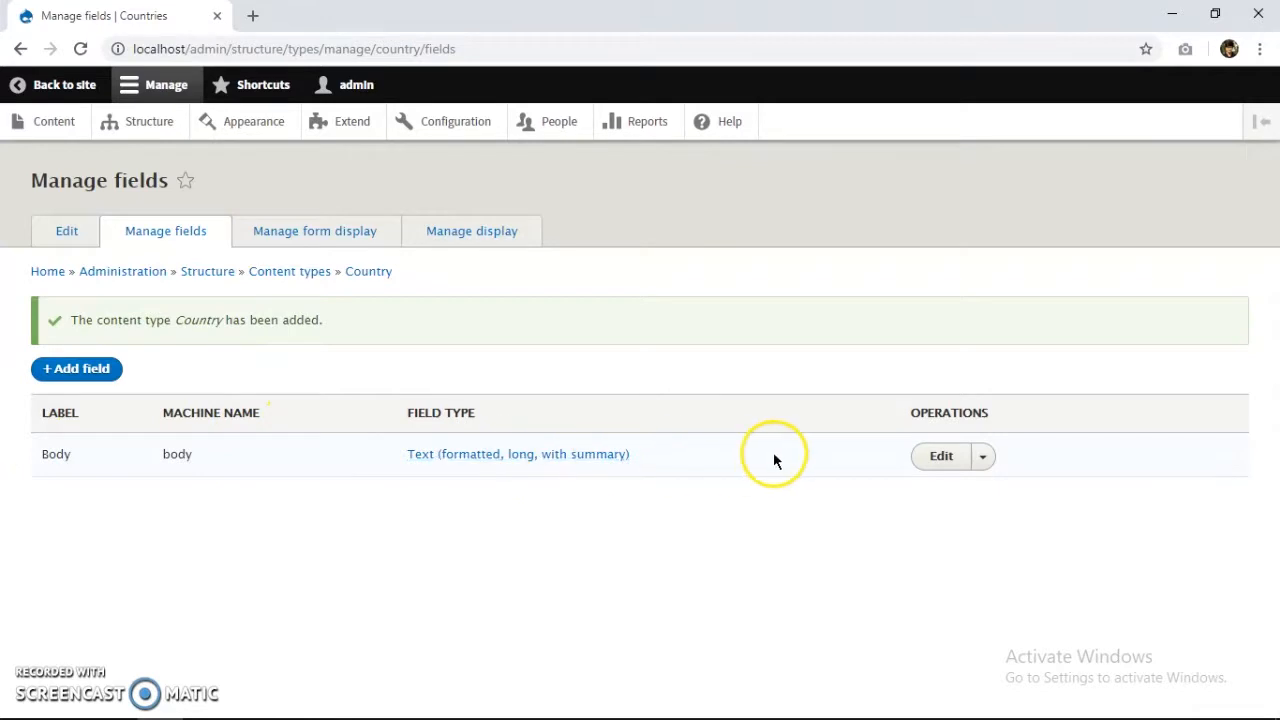
left_click(75, 369)
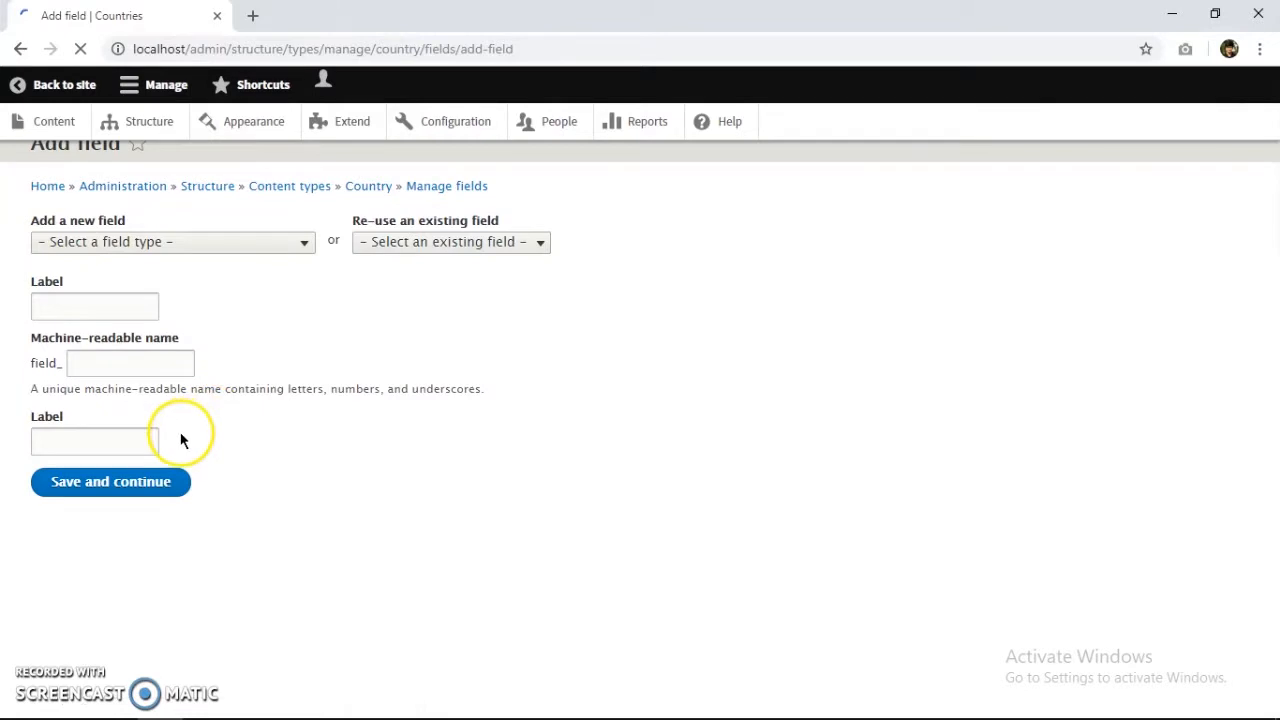
Add an Image field to Country labelled 'image'.
left_click(195, 280)
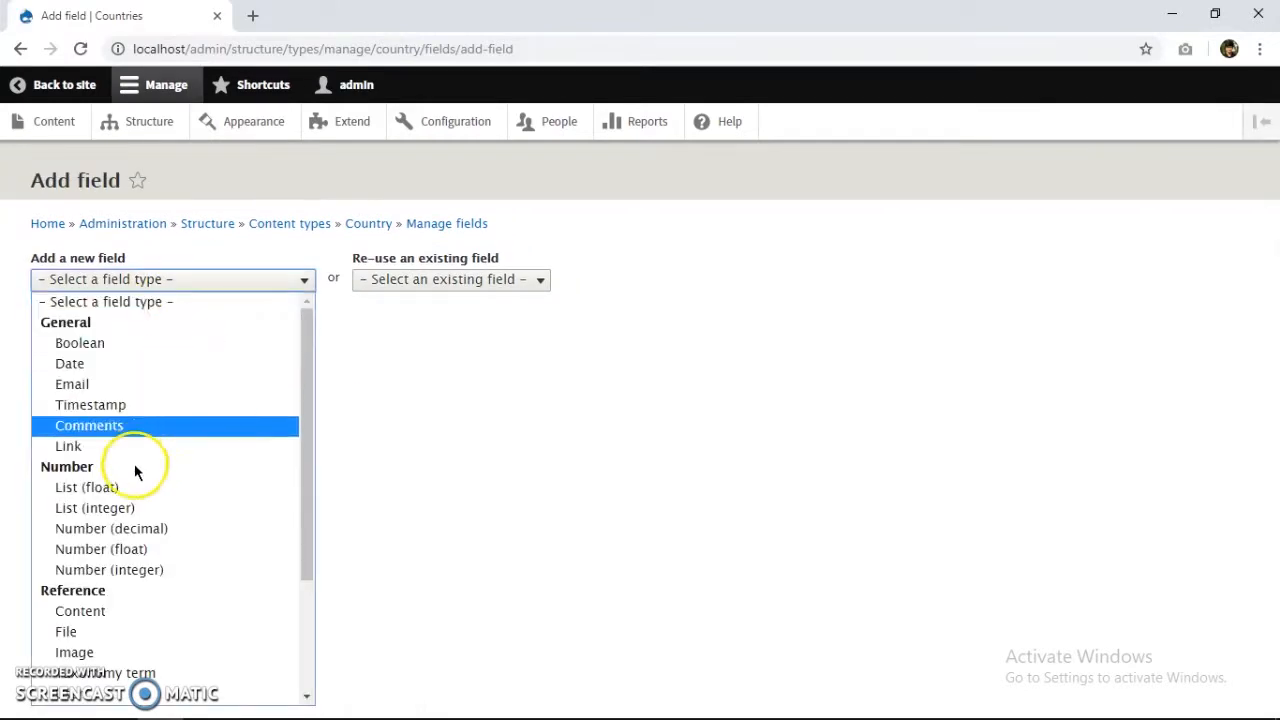
scroll(104, 575, "down", 3)
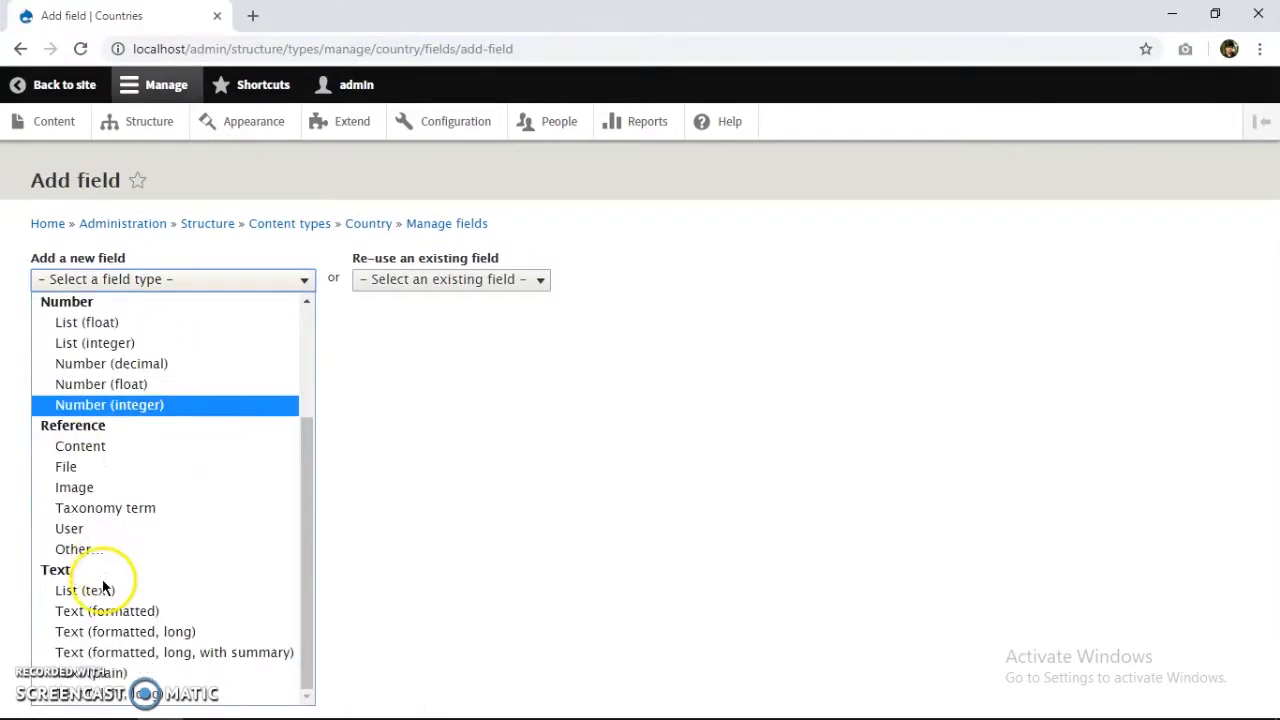
left_click(97, 487)
left_click(129, 337)
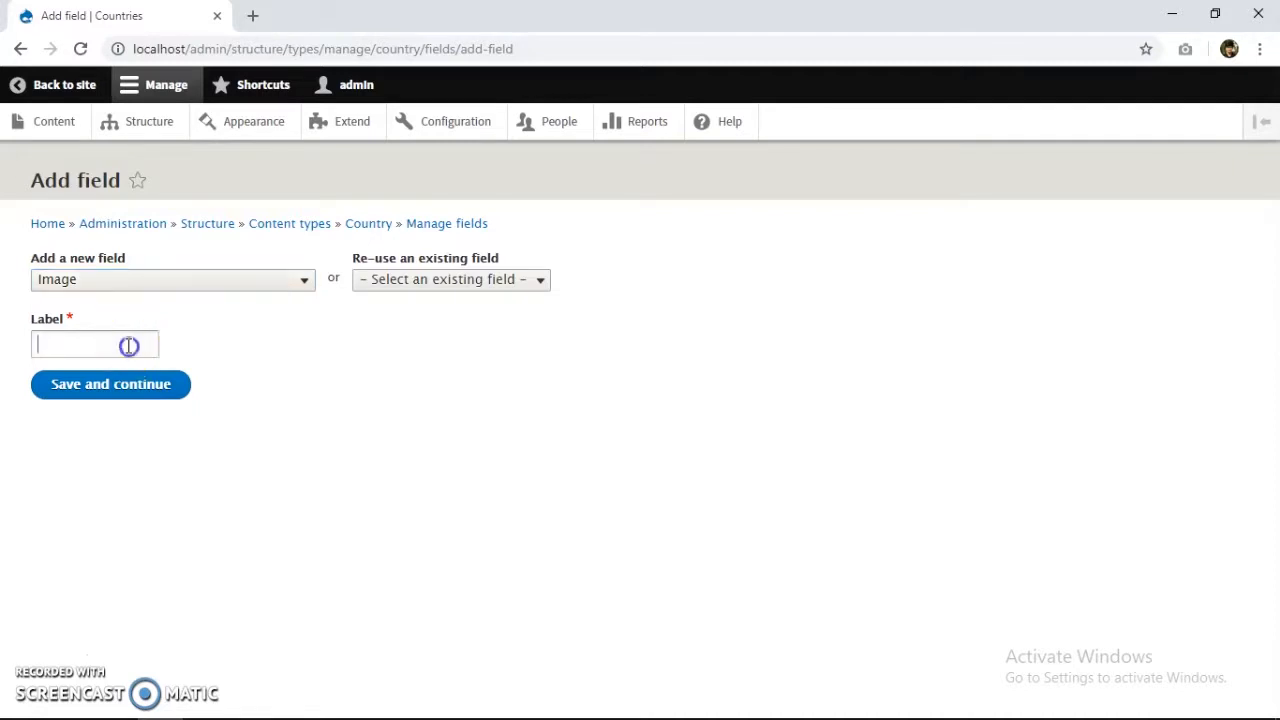
type("image")
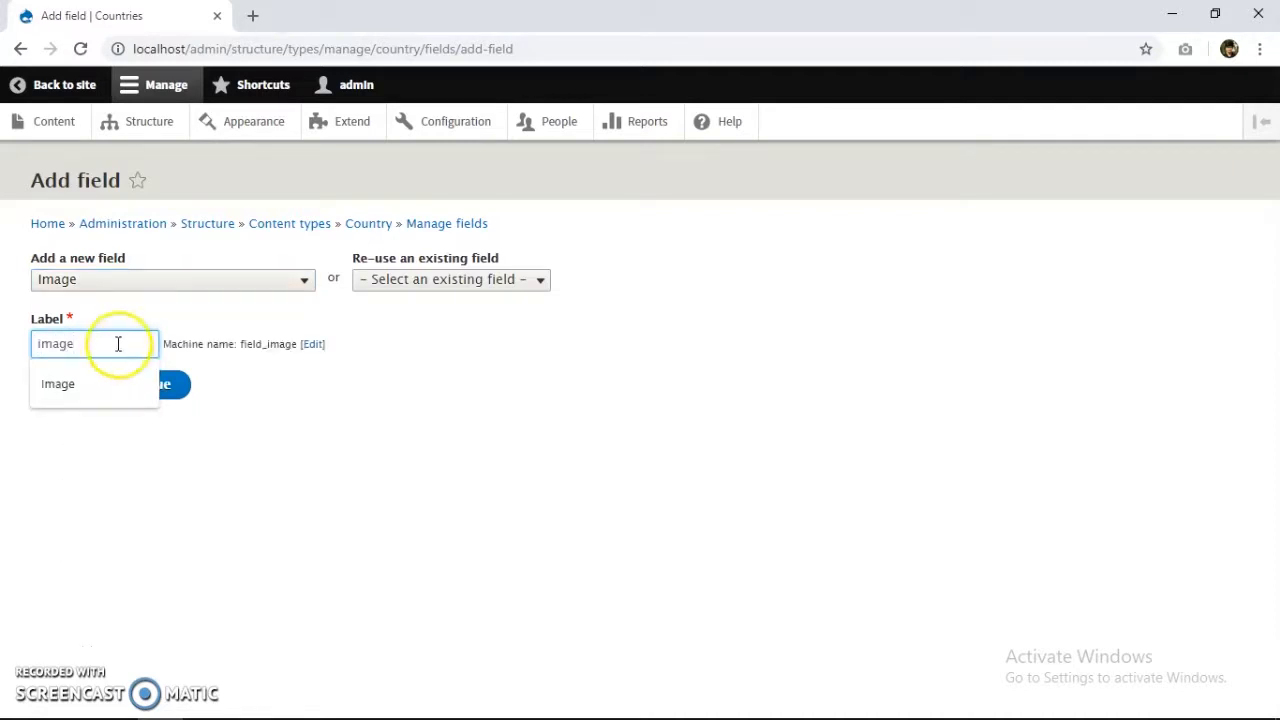
left_click(178, 382)
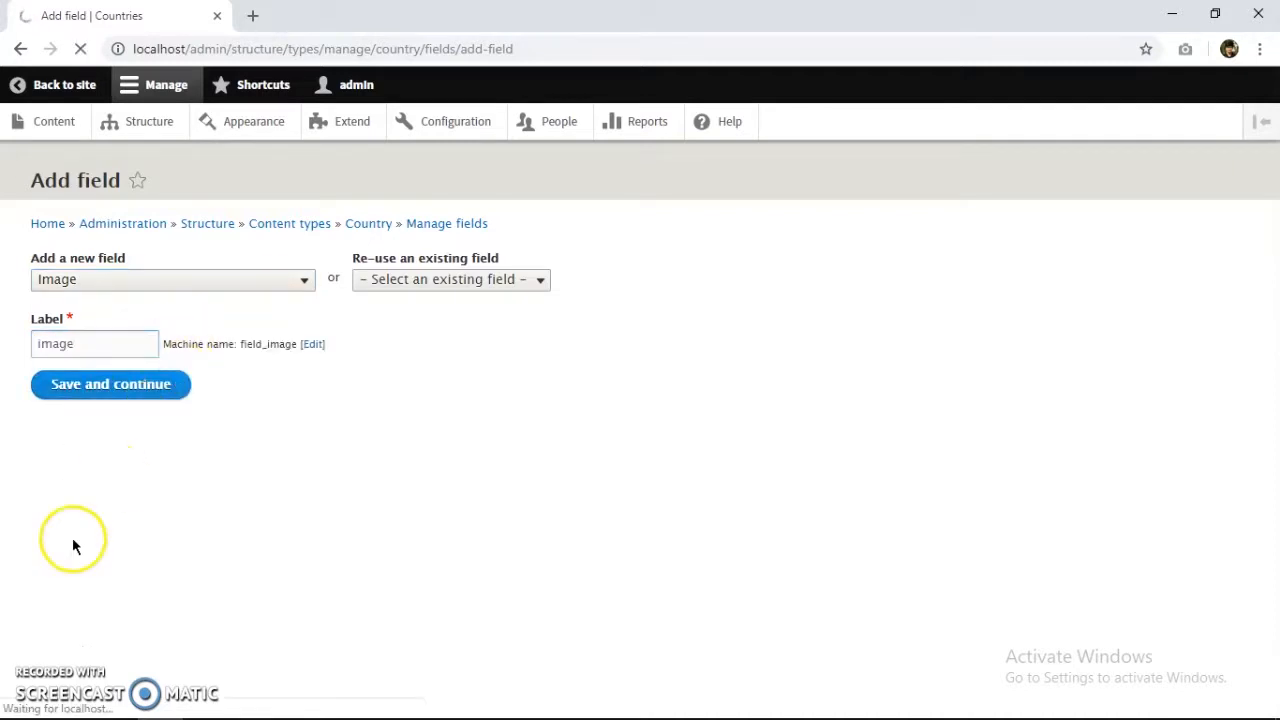
Change the field's machine name to the unique field_countryimage and save it.
left_click(174, 468)
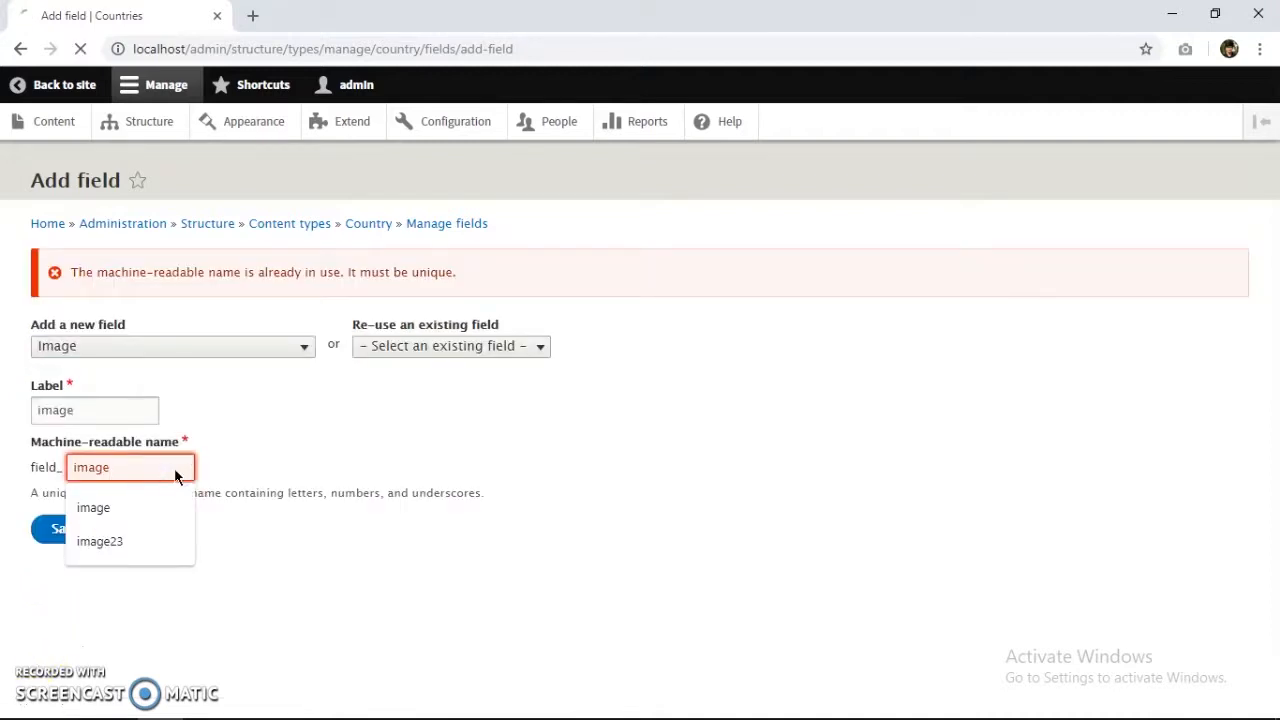
type("cou")
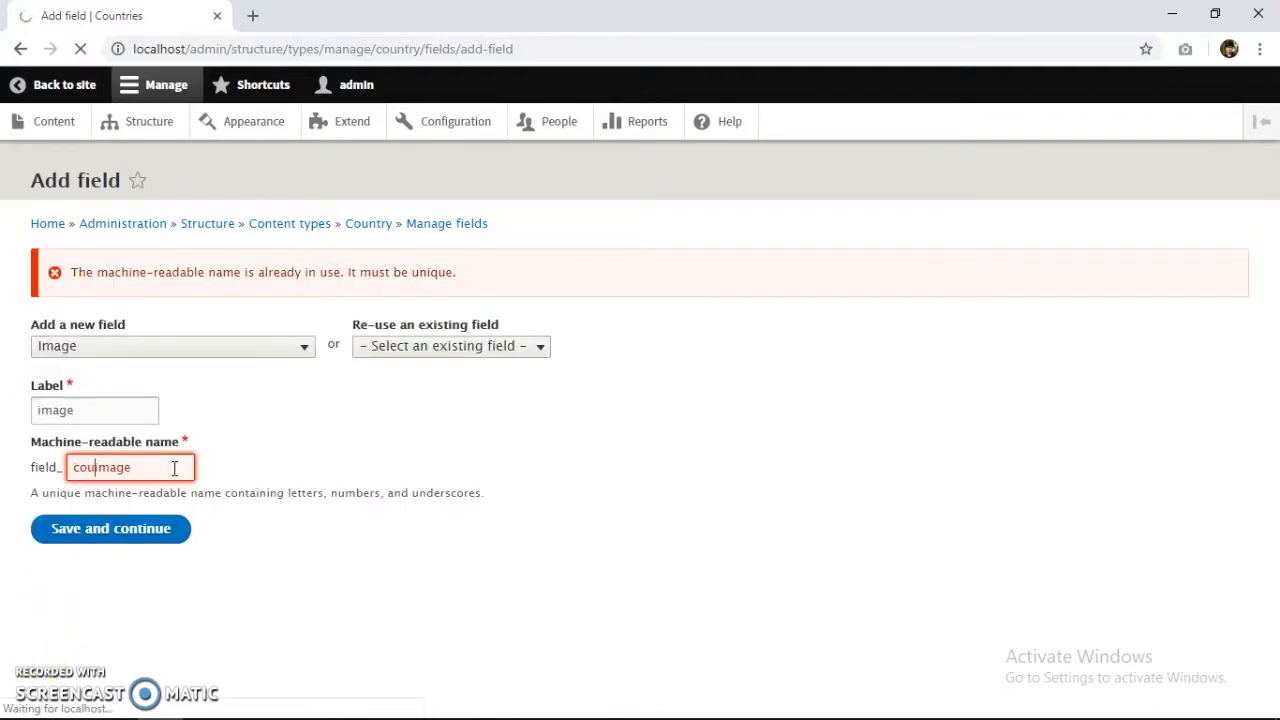
type("ntry")
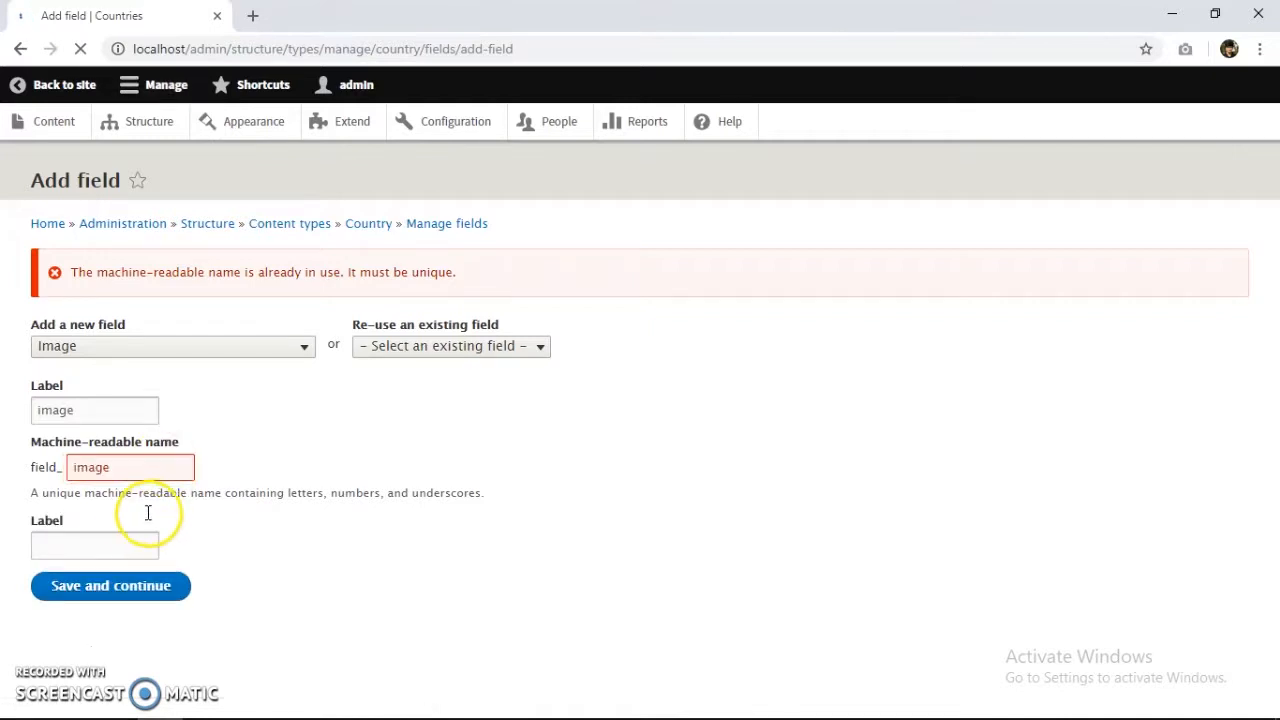
left_click(118, 475)
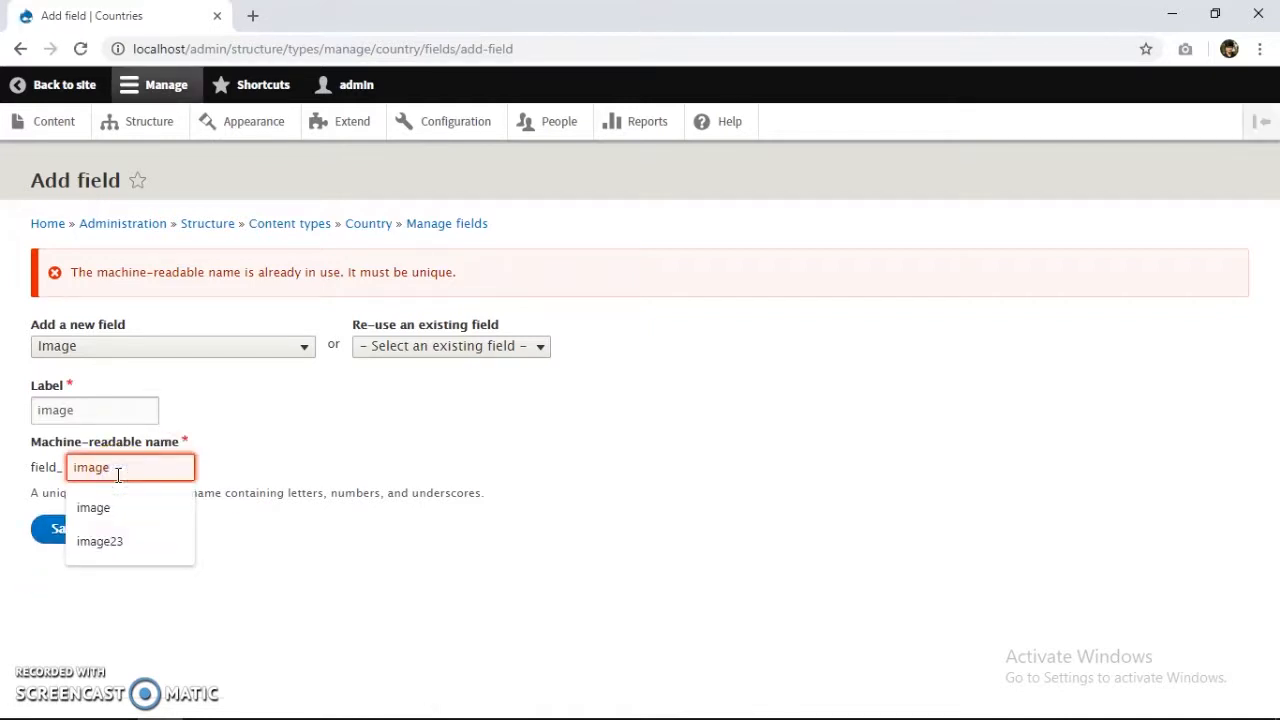
type("country")
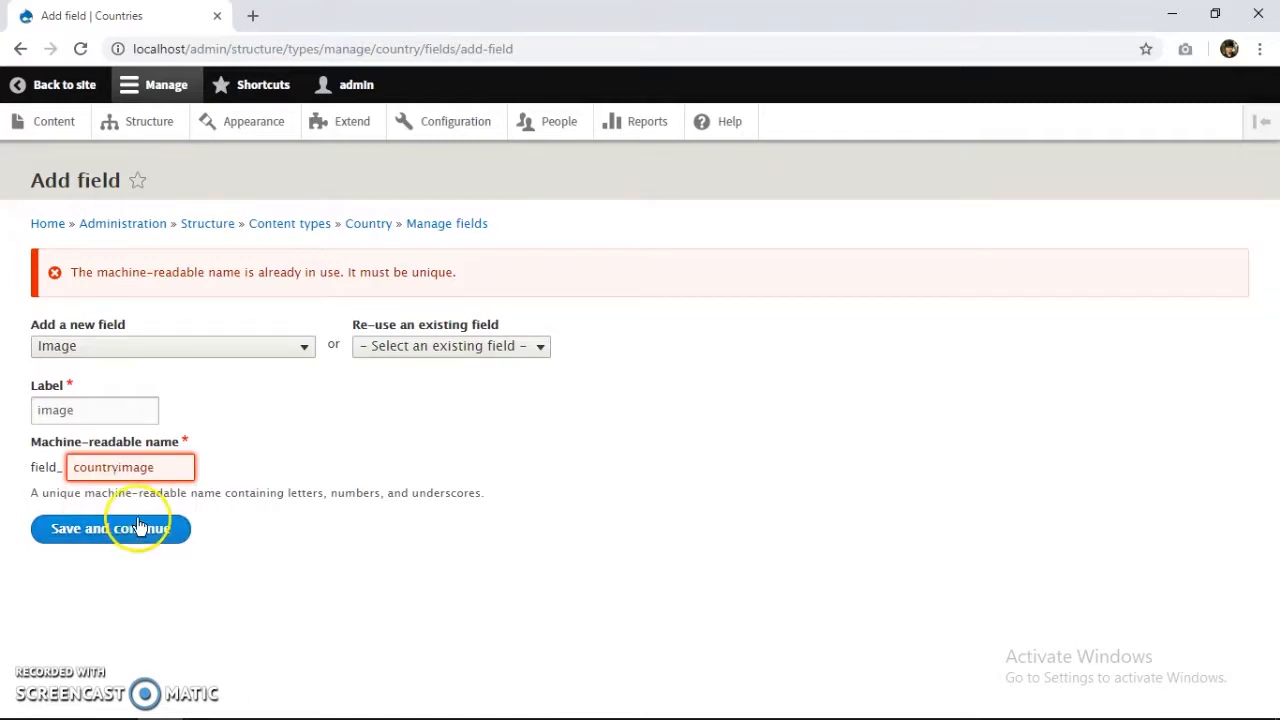
left_click(137, 528)
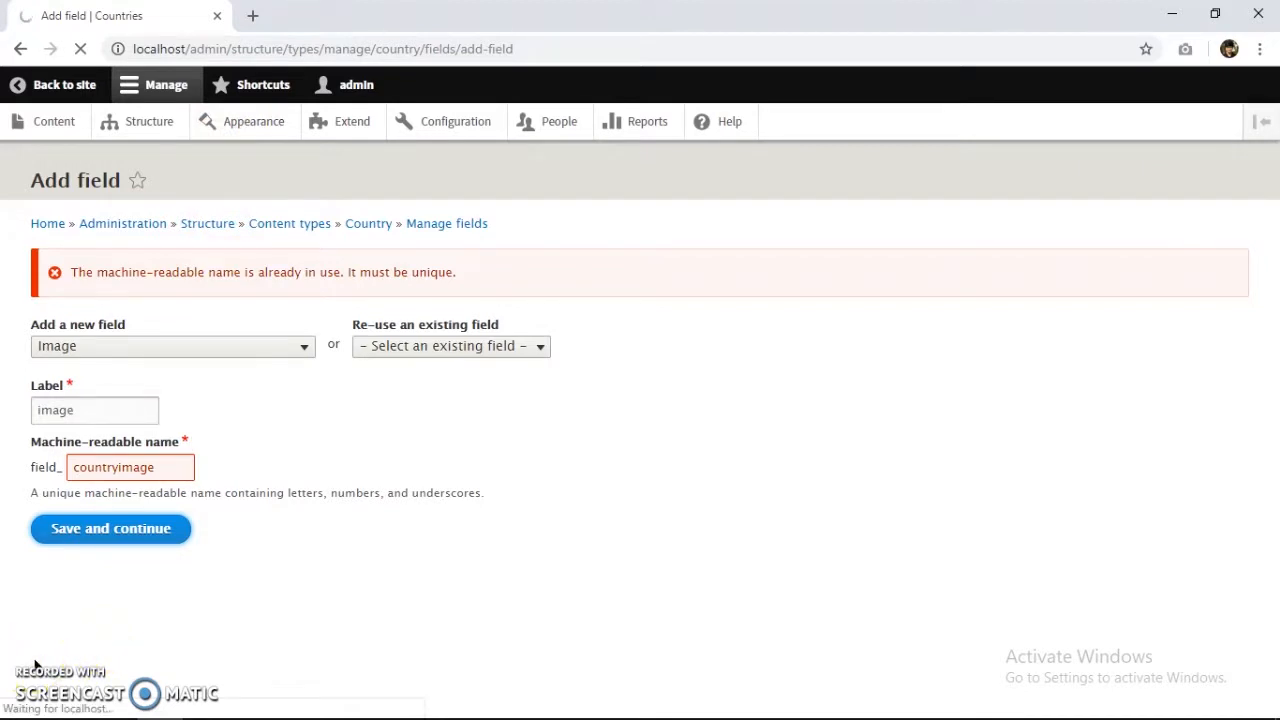
scroll(191, 374, "down", 2)
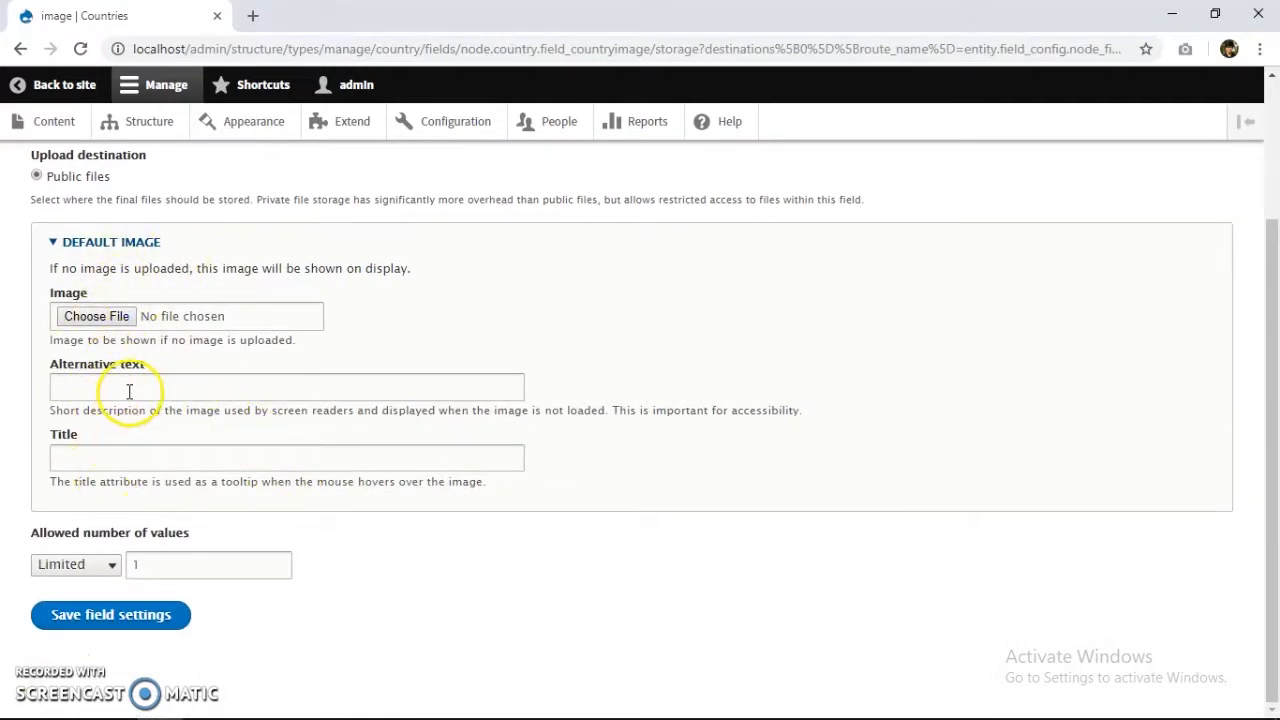
Save the image field storage with public files and a limit of 1 value.
left_click(145, 622)
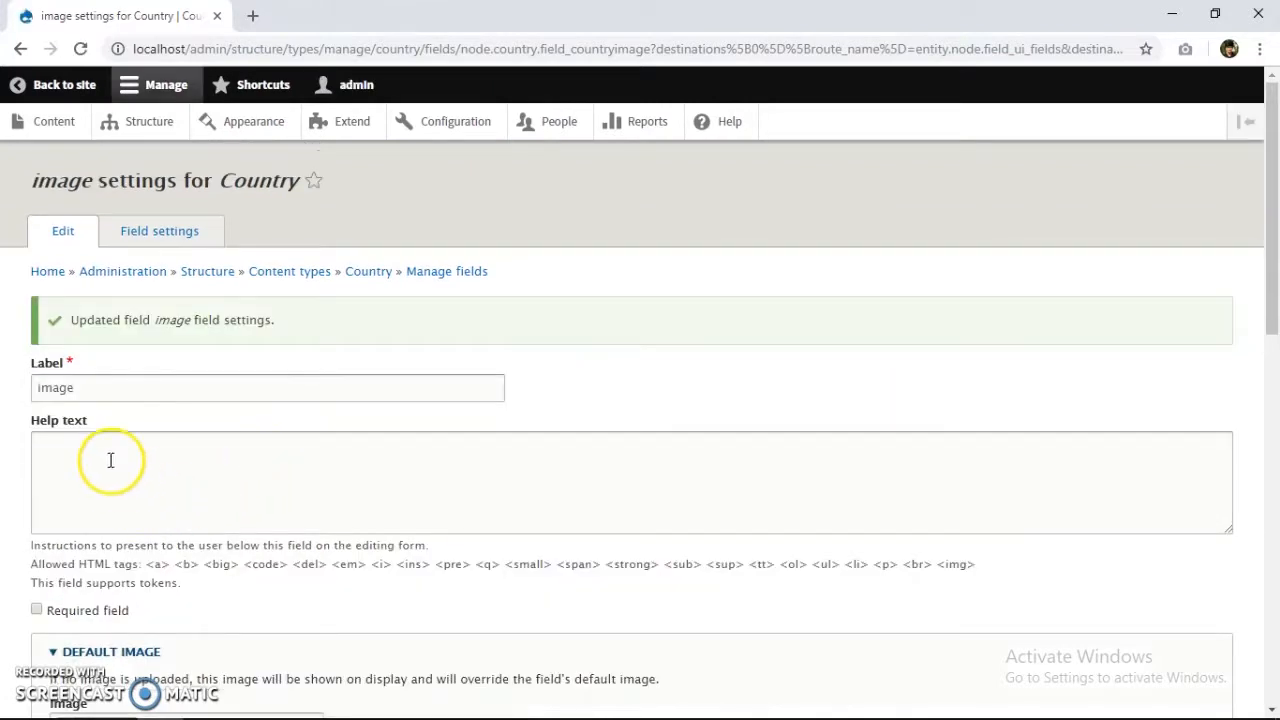
Set the image minimum resolution to 500×500 pixels and save the field settings.
scroll(121, 474, "down", 4)
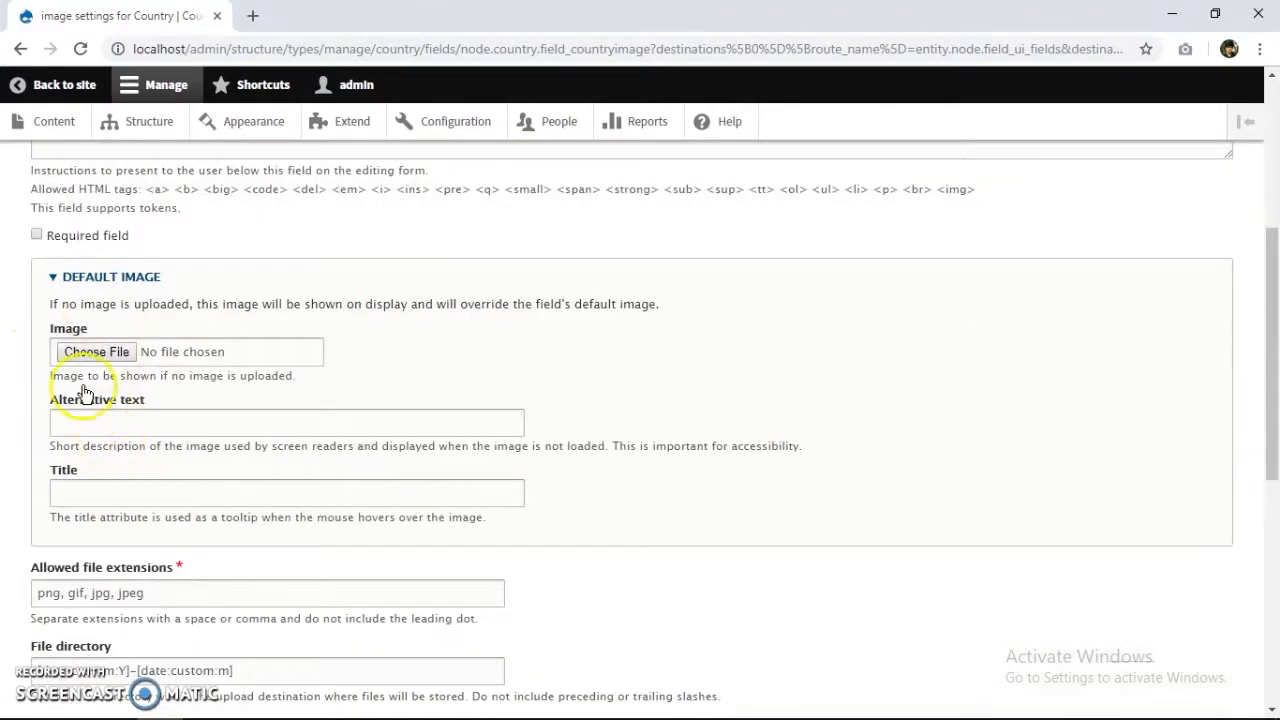
scroll(100, 410, "down", 3)
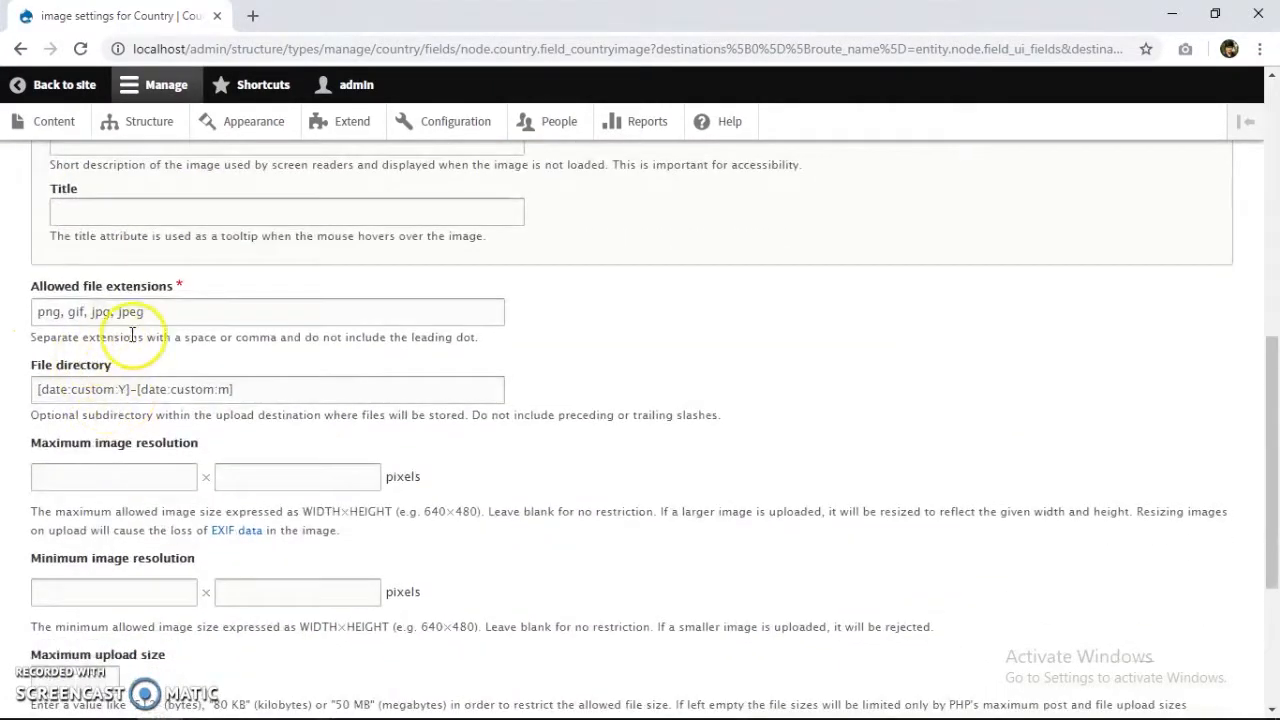
scroll(113, 340, "down", 3)
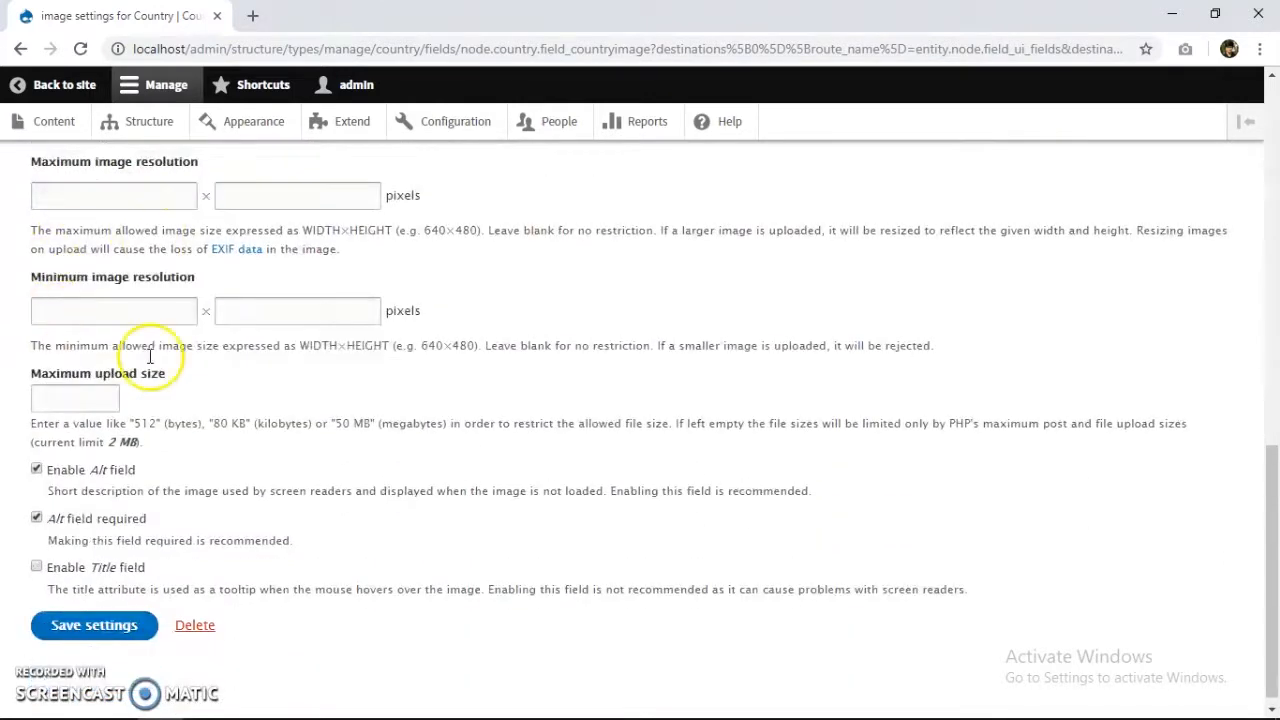
scroll(150, 357, "down", 1)
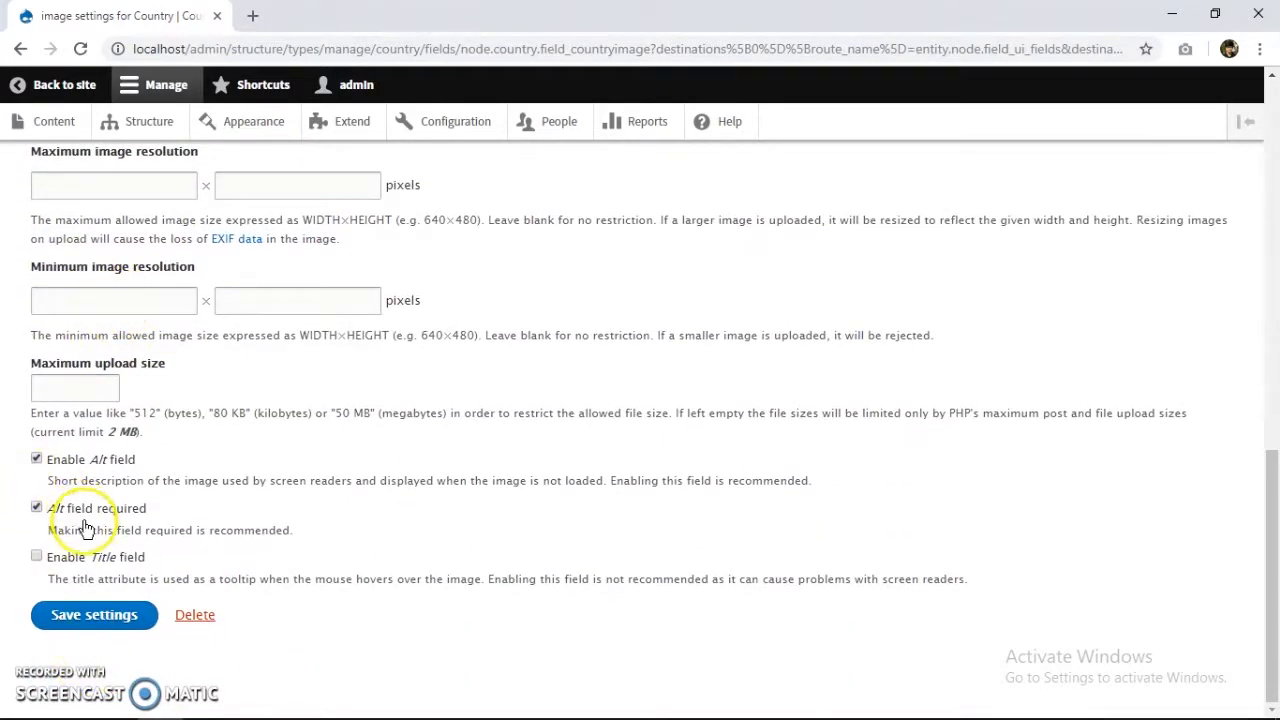
scroll(86, 271, "up", 2)
scroll(100, 366, "down", 2)
scroll(100, 409, "up", 2)
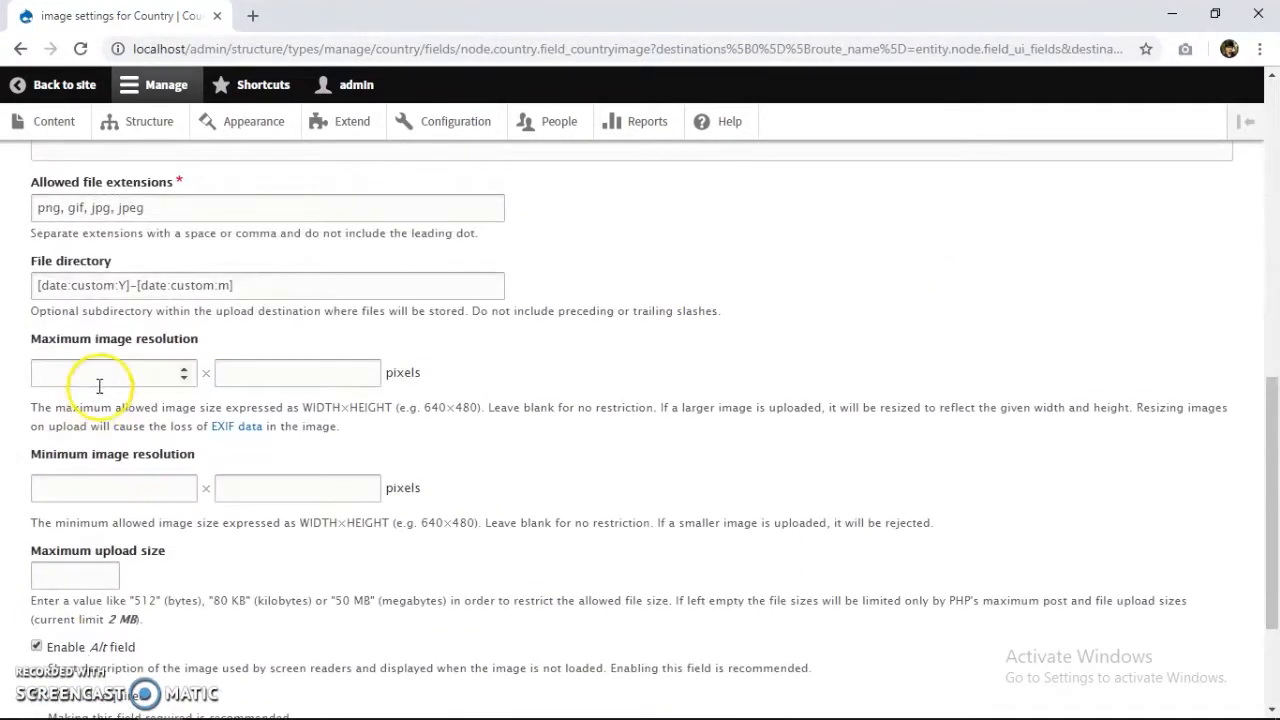
left_click(106, 486)
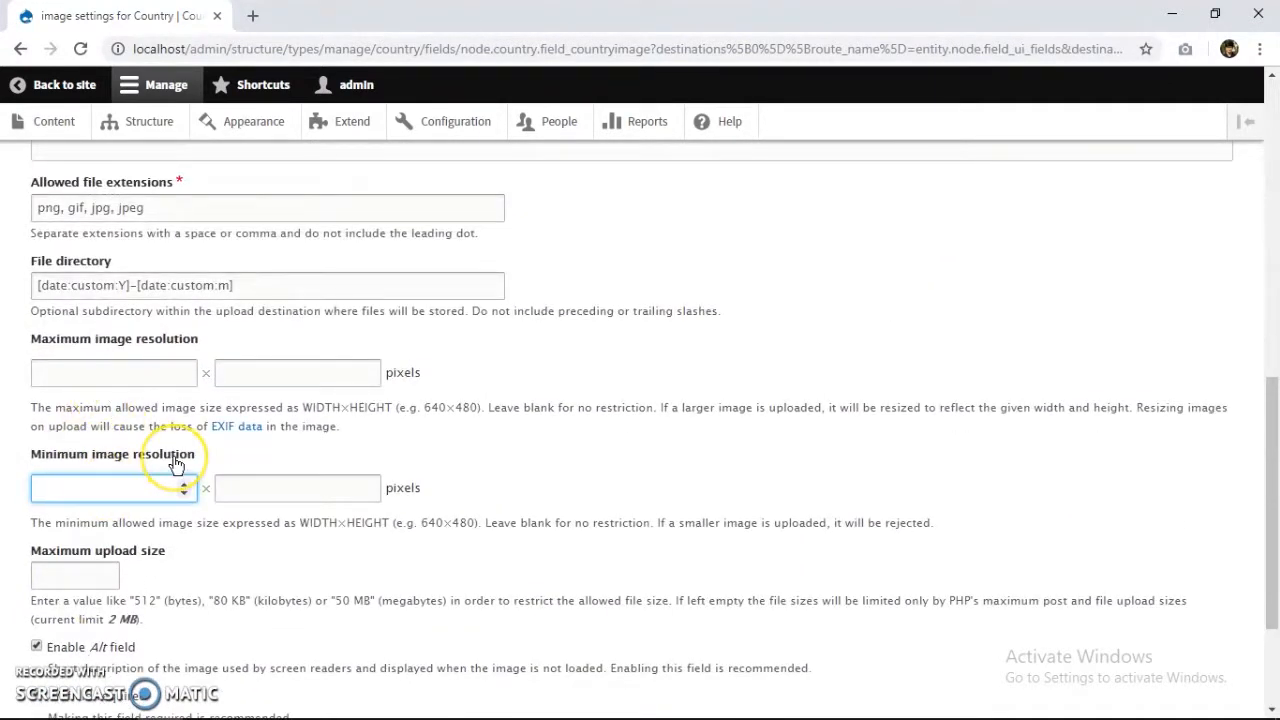
key("Tab")
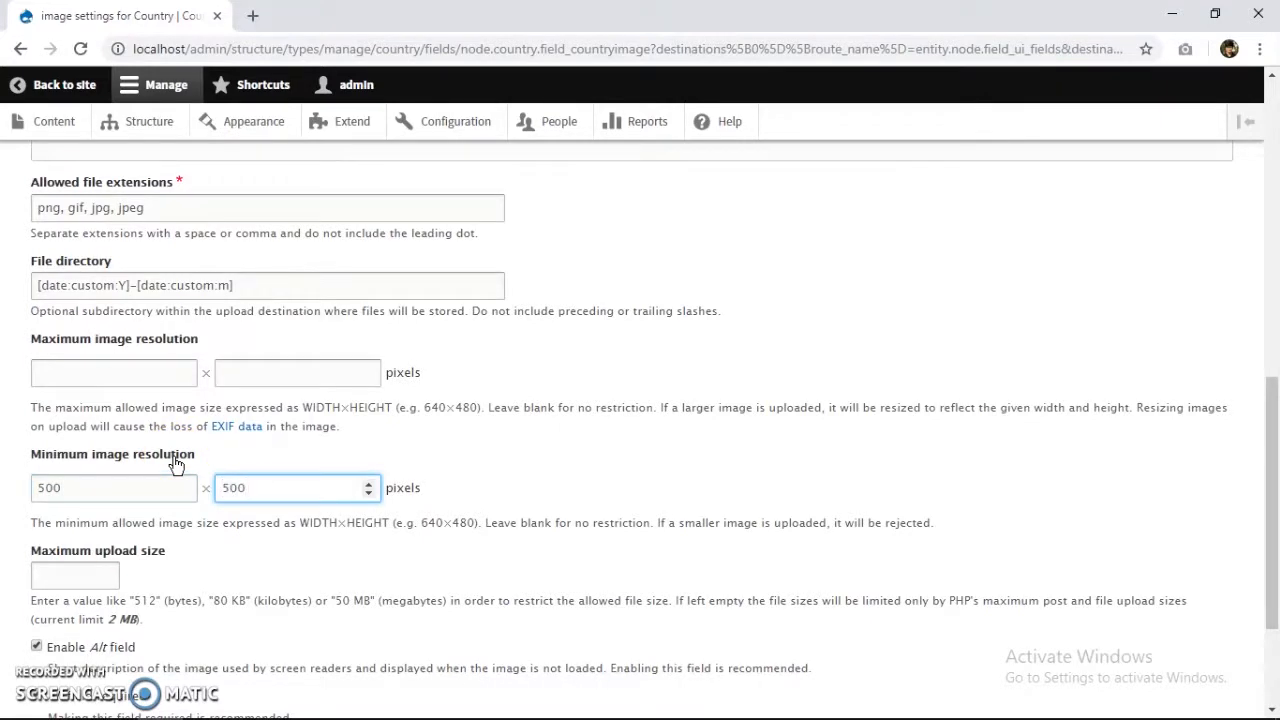
scroll(183, 466, "down", 2)
left_click(120, 618)
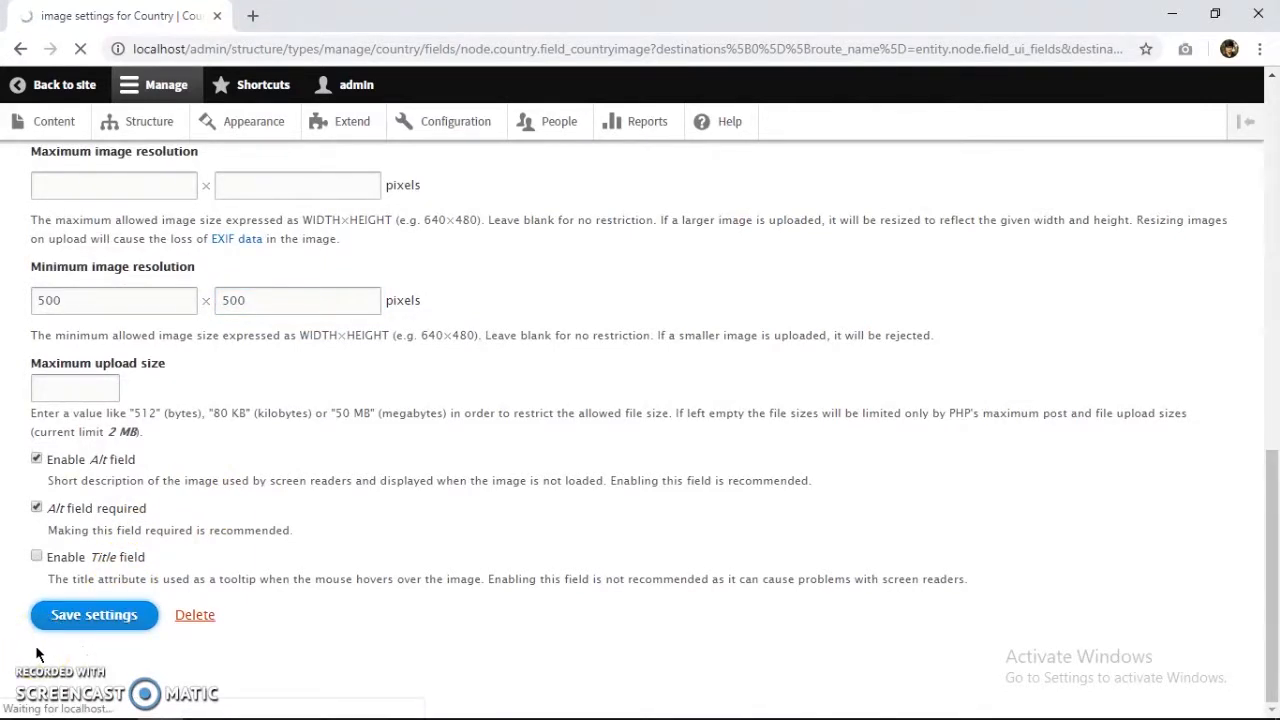
left_click(444, 232)
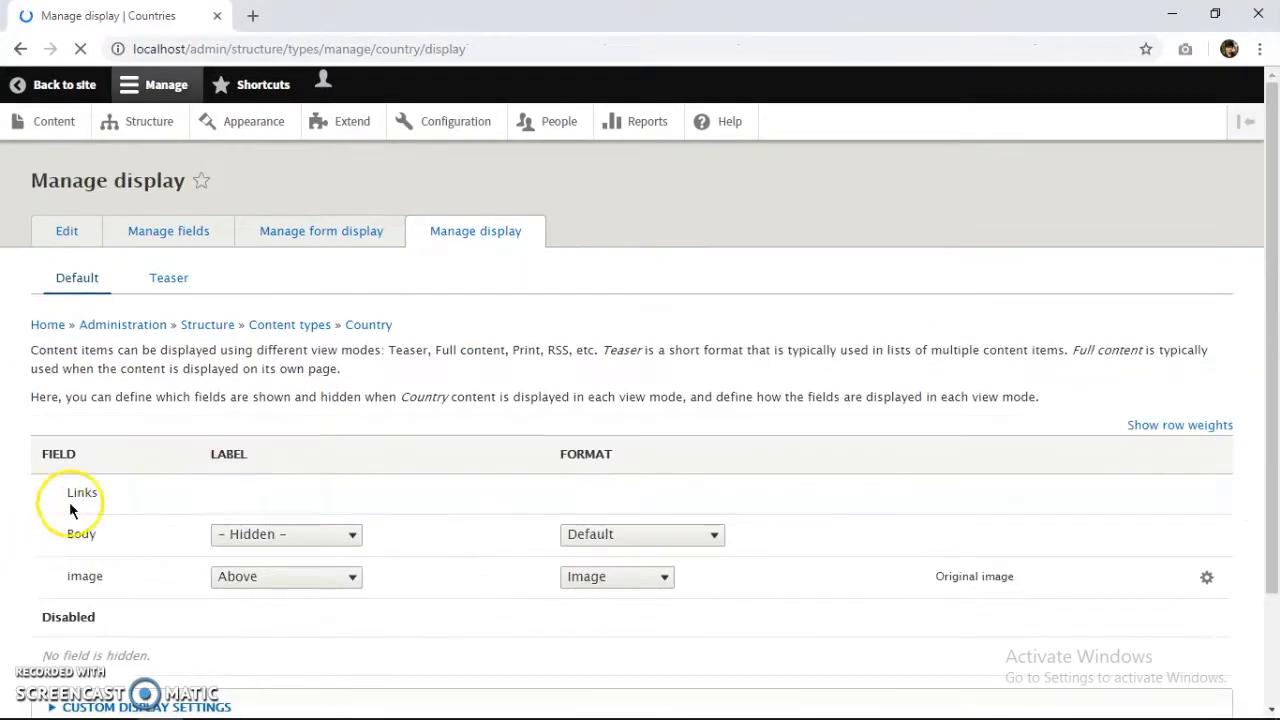
Reorder the Country display to Links, image, Body, keeping the image label above.
left_click_drag(46, 531, 46, 662)
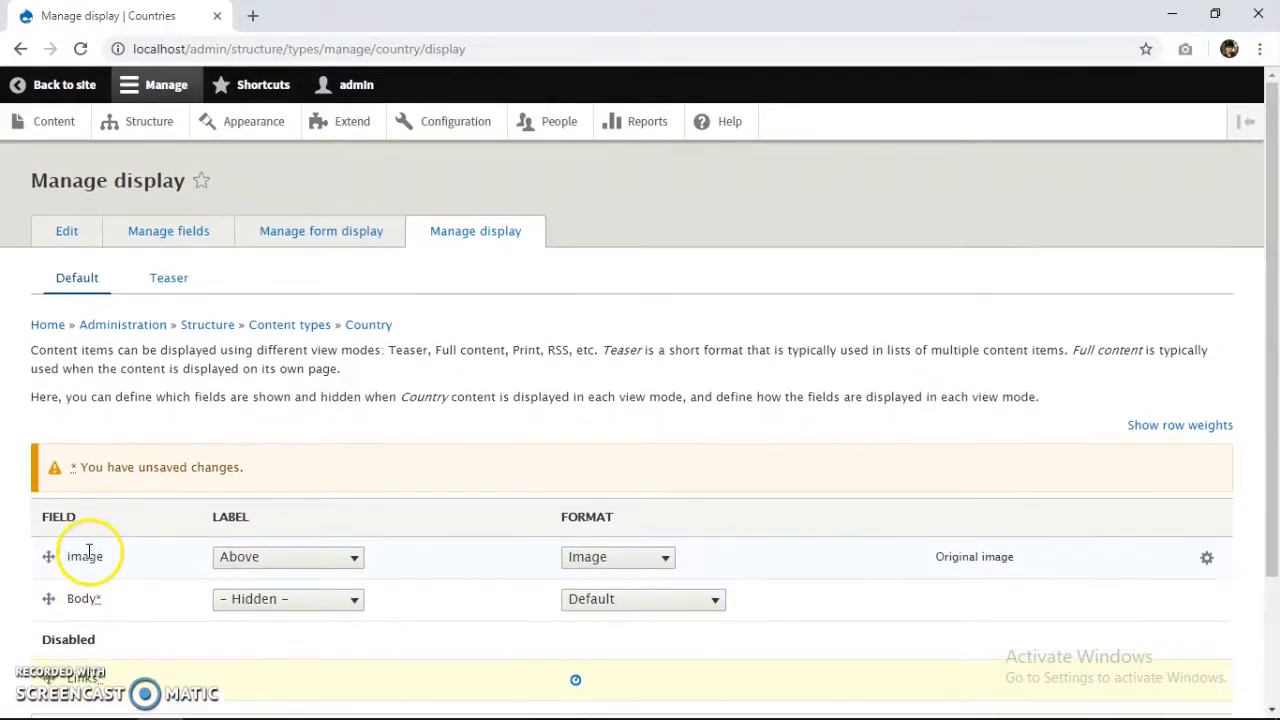
scroll(75, 570, "down", 2)
left_click_drag(50, 514, 51, 434)
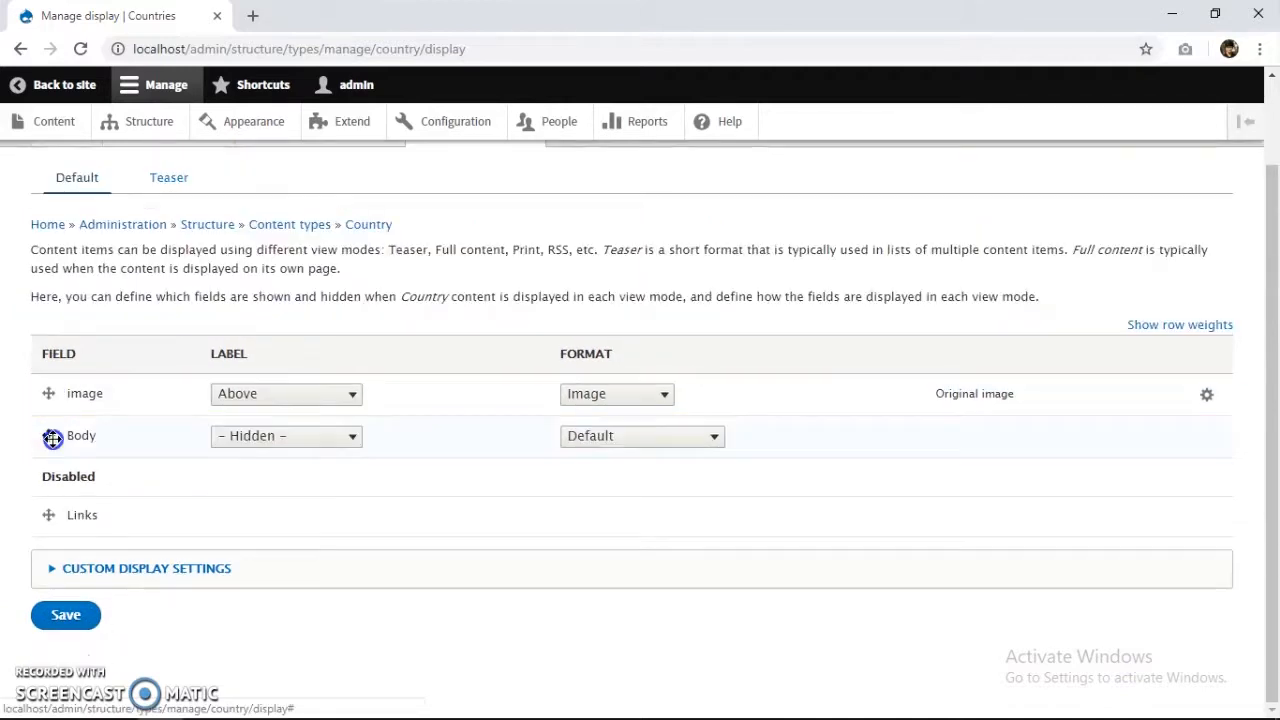
left_click_drag(45, 518, 49, 380)
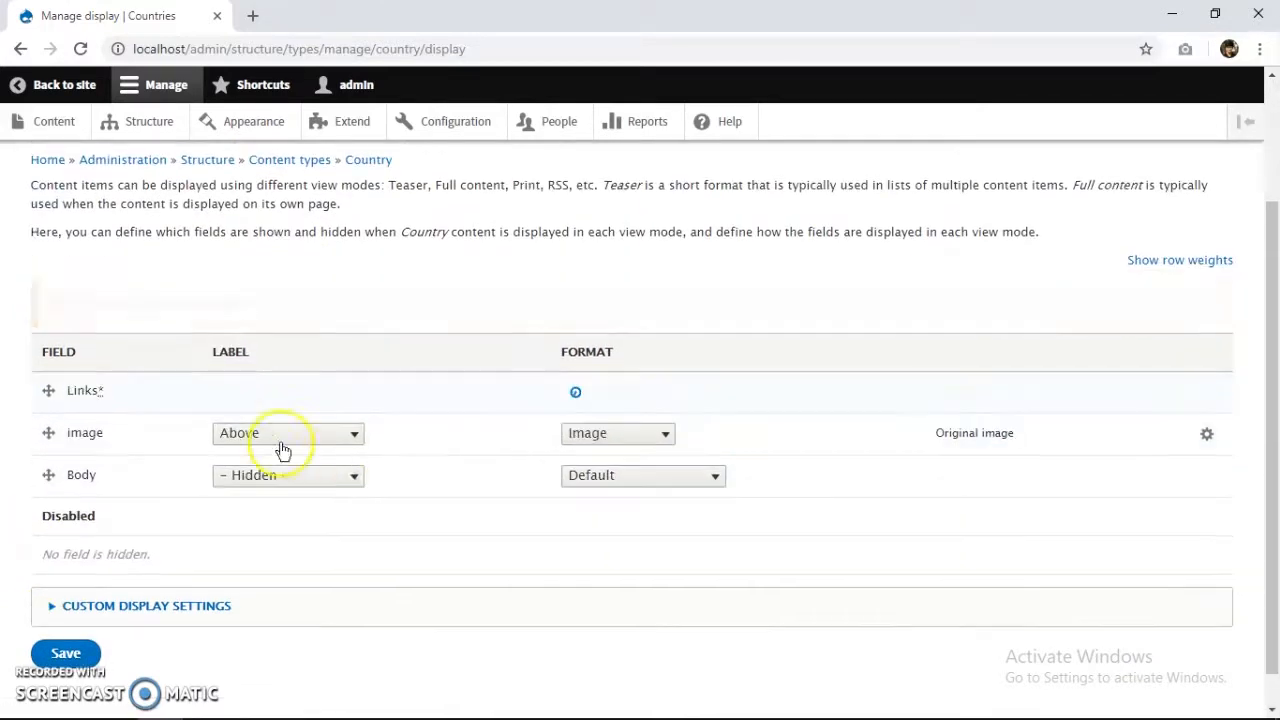
left_click(351, 434)
left_click(291, 495)
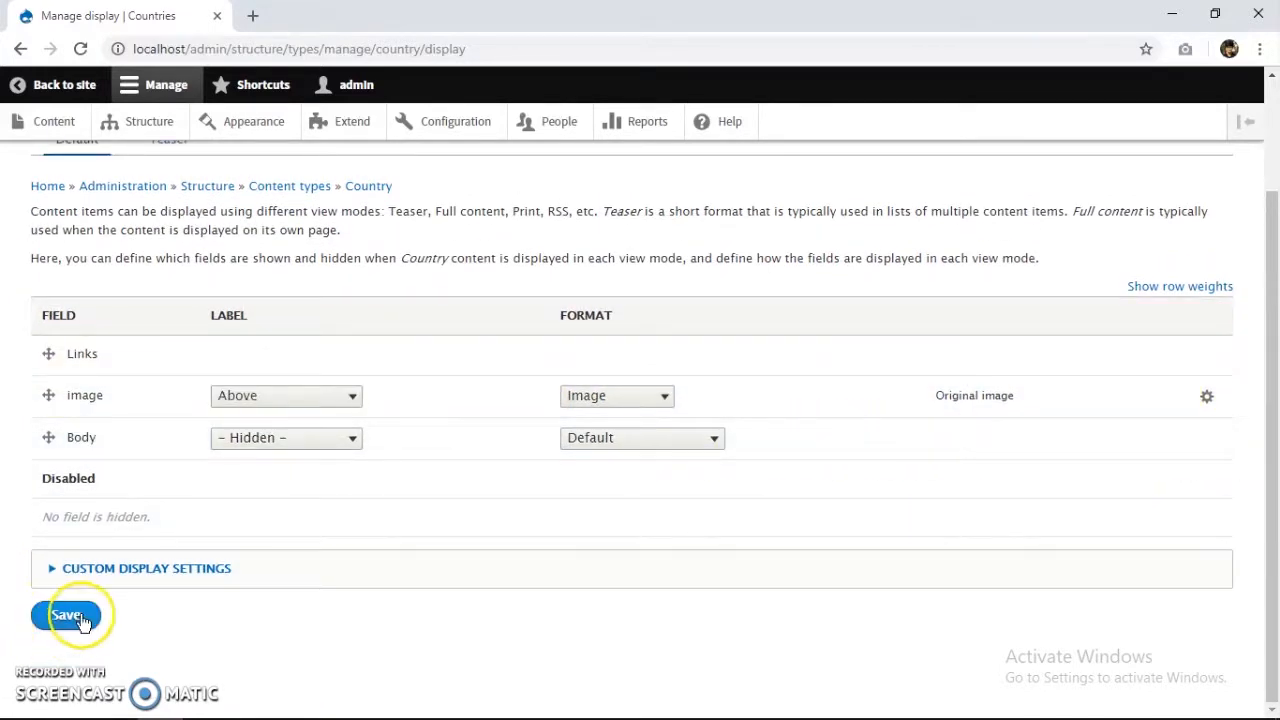
left_click(1207, 396)
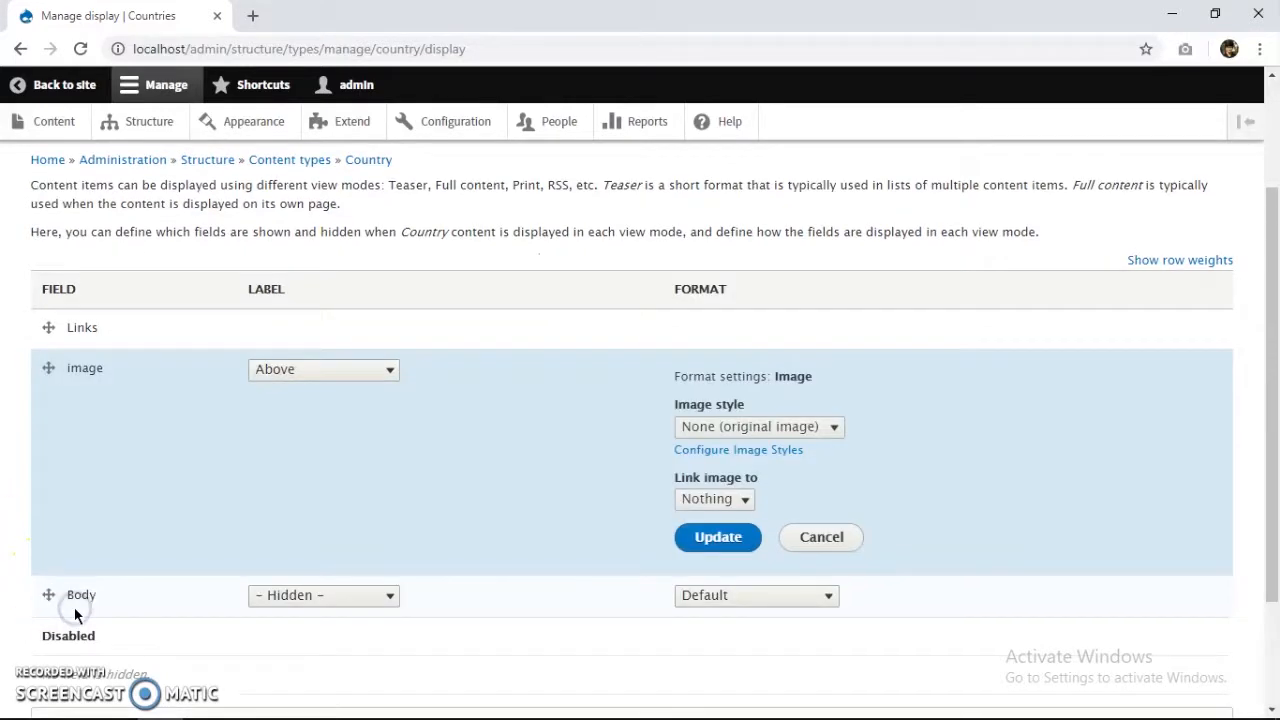
Set the image format to the Large (480×480) style and save the display.
scroll(188, 577, "down", 3)
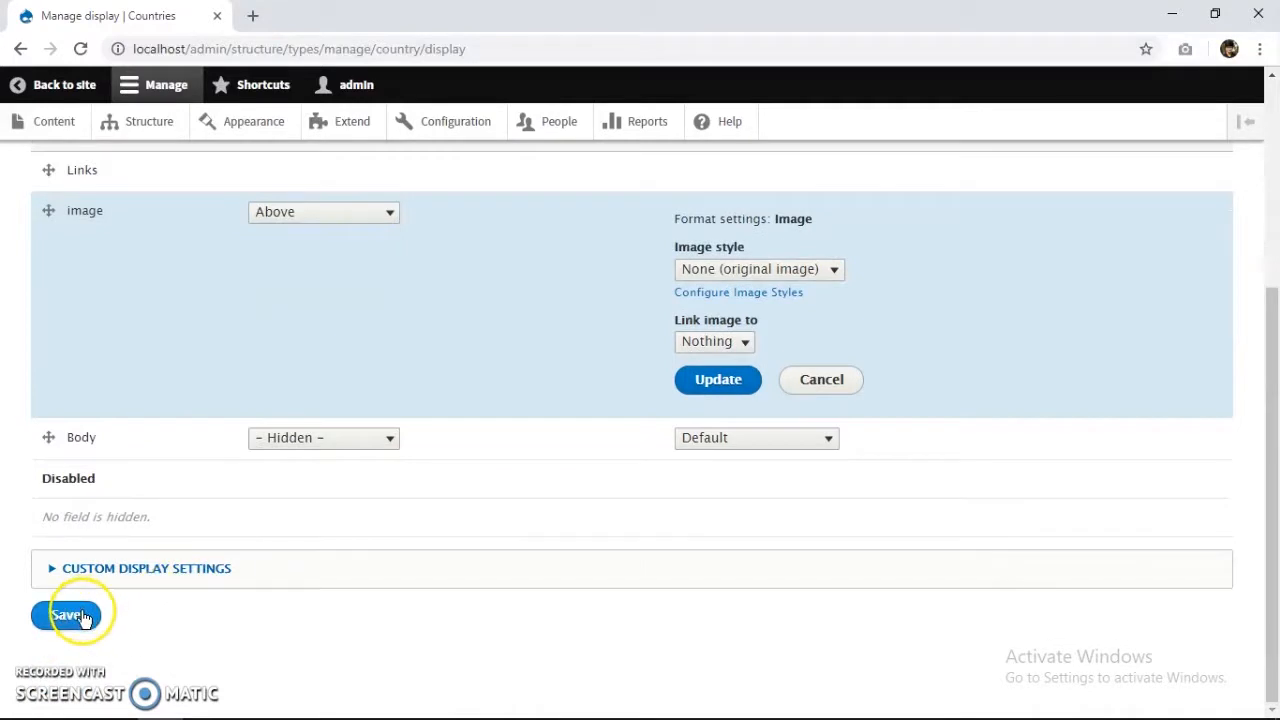
left_click(790, 269)
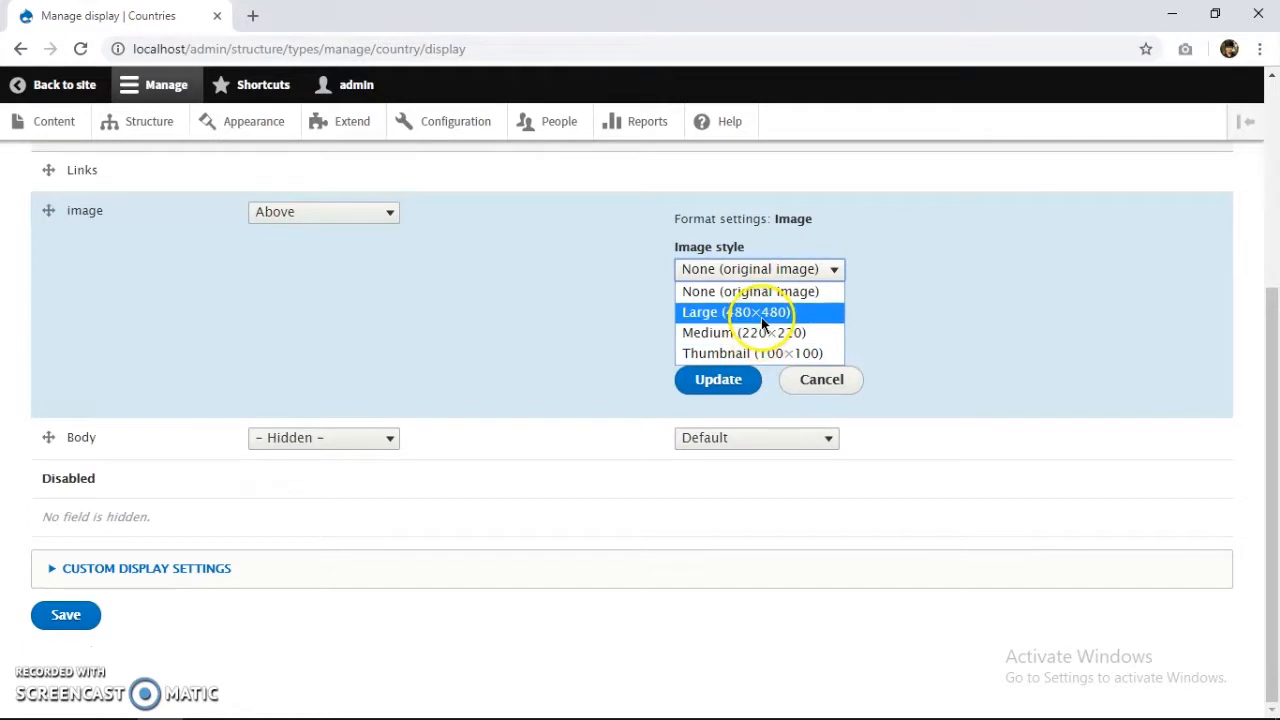
left_click(761, 316)
left_click(66, 620)
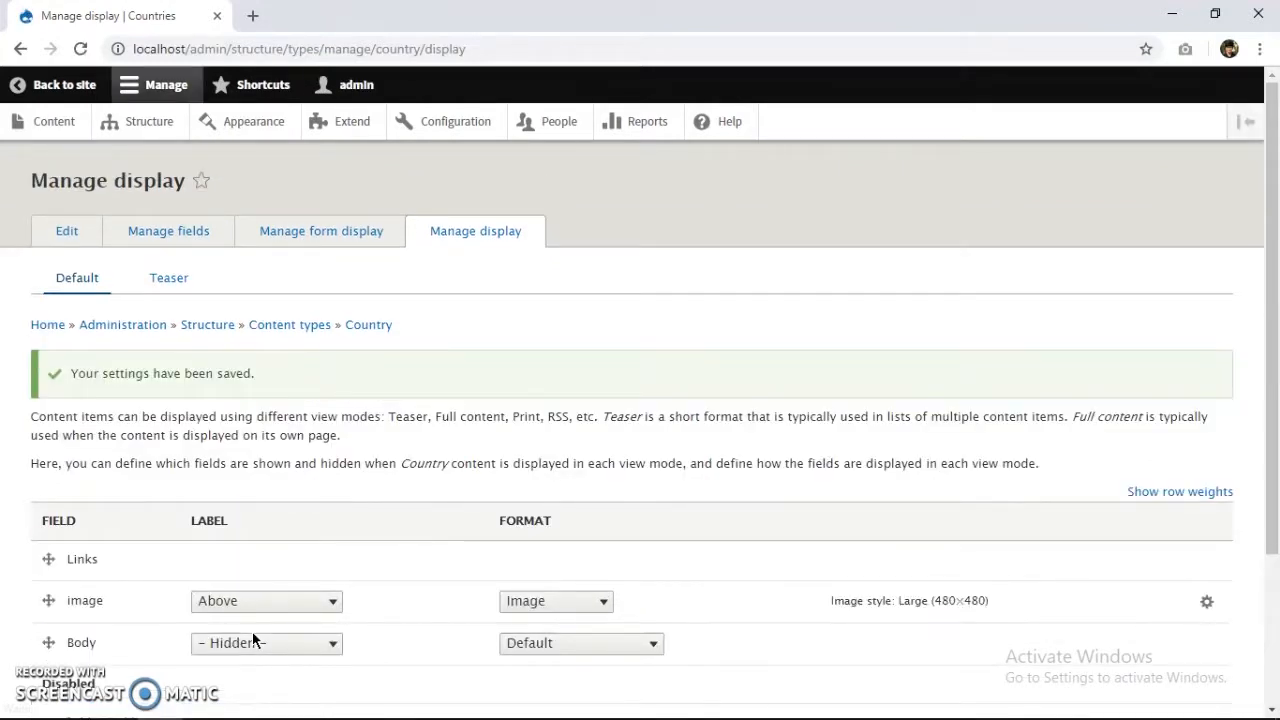
Return to the site and start adding a new Country item from Content.
left_click(40, 98)
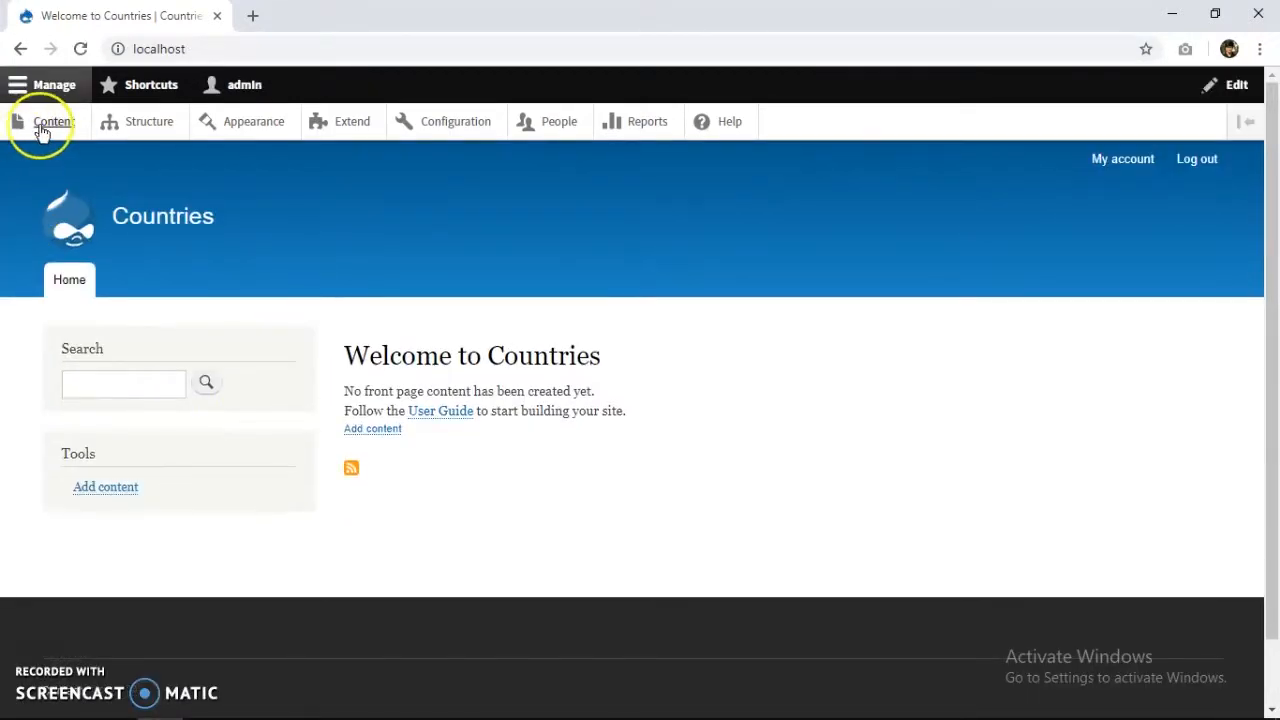
left_click(50, 124)
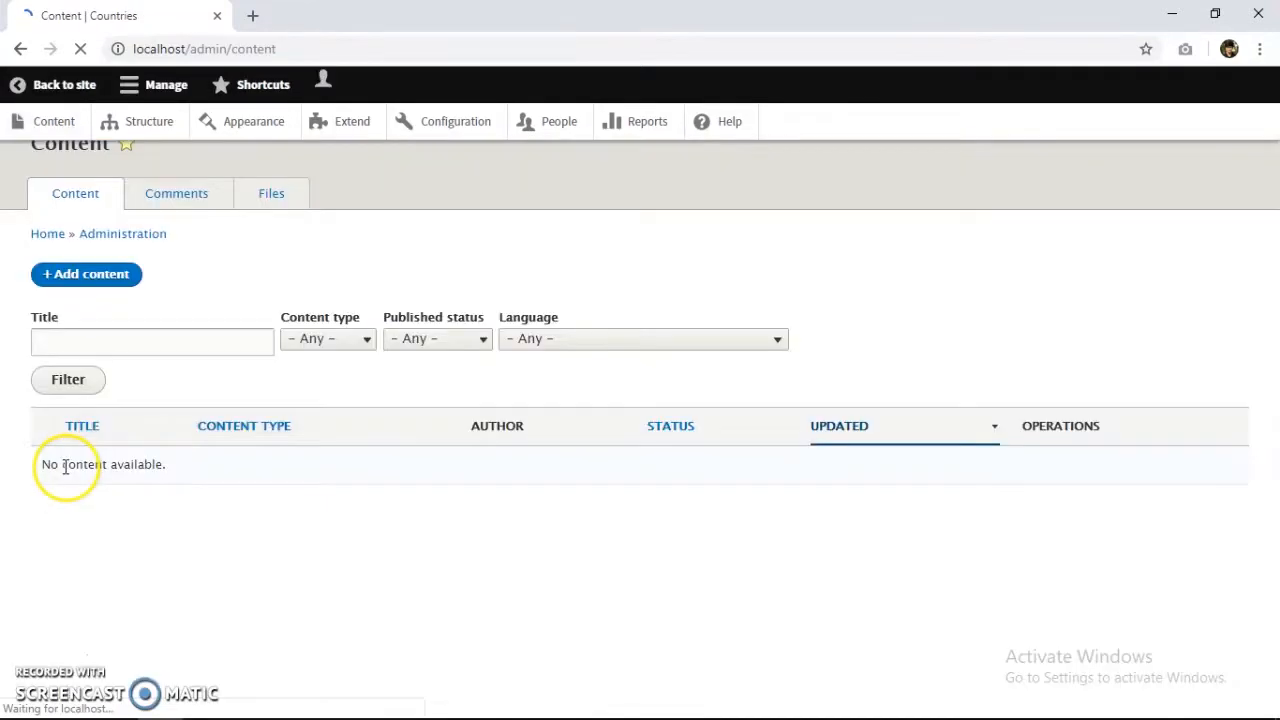
left_click(90, 314)
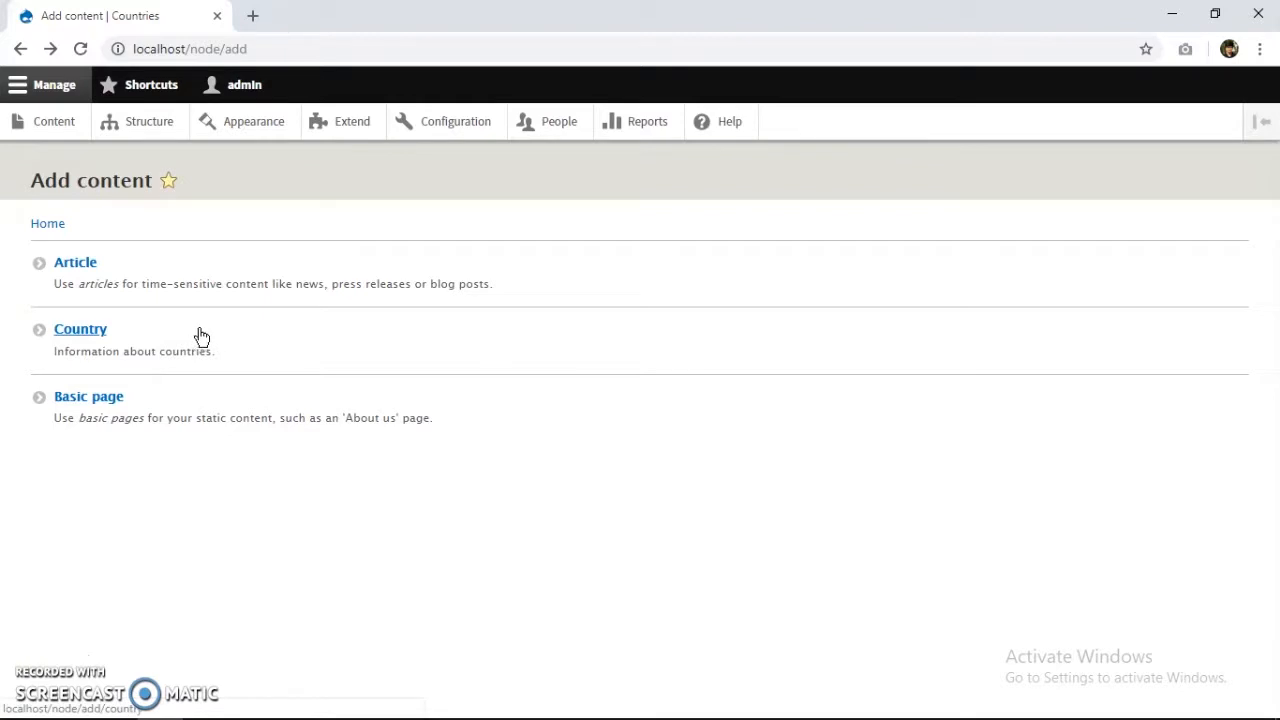
left_click(230, 342)
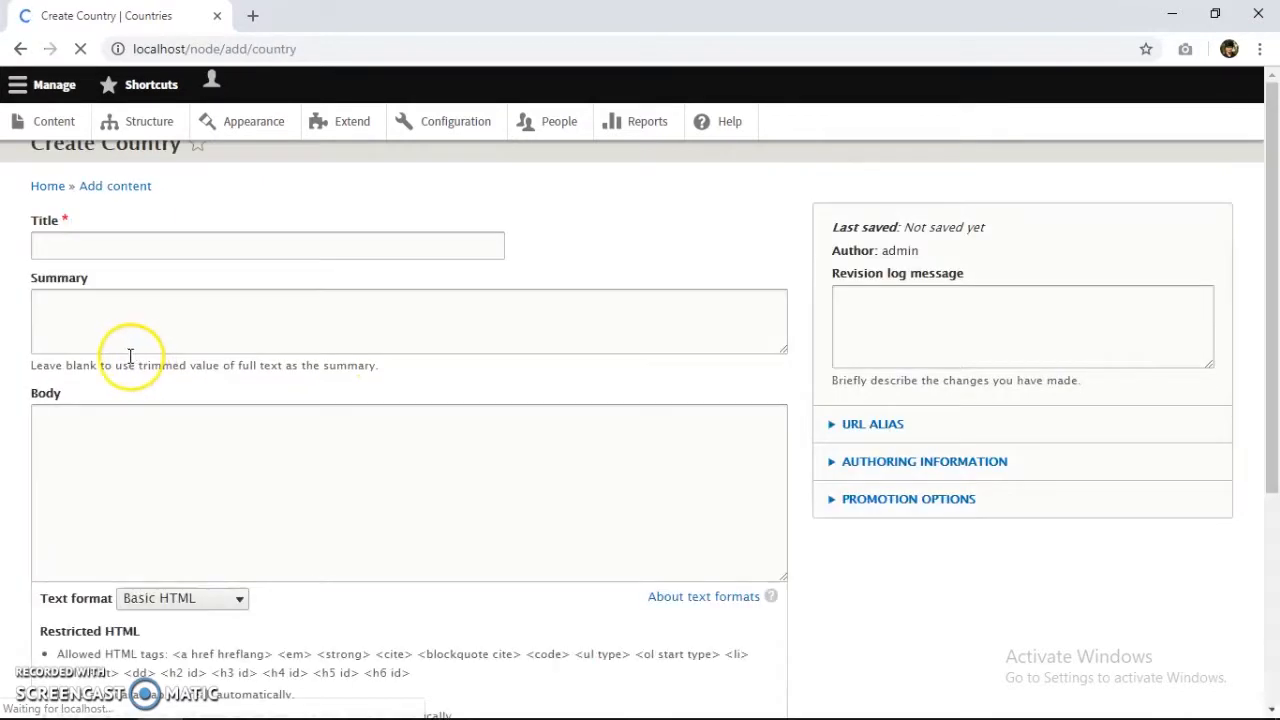
Title the new Country 'India' and bring up File Explorer to find its image.
left_click(197, 281)
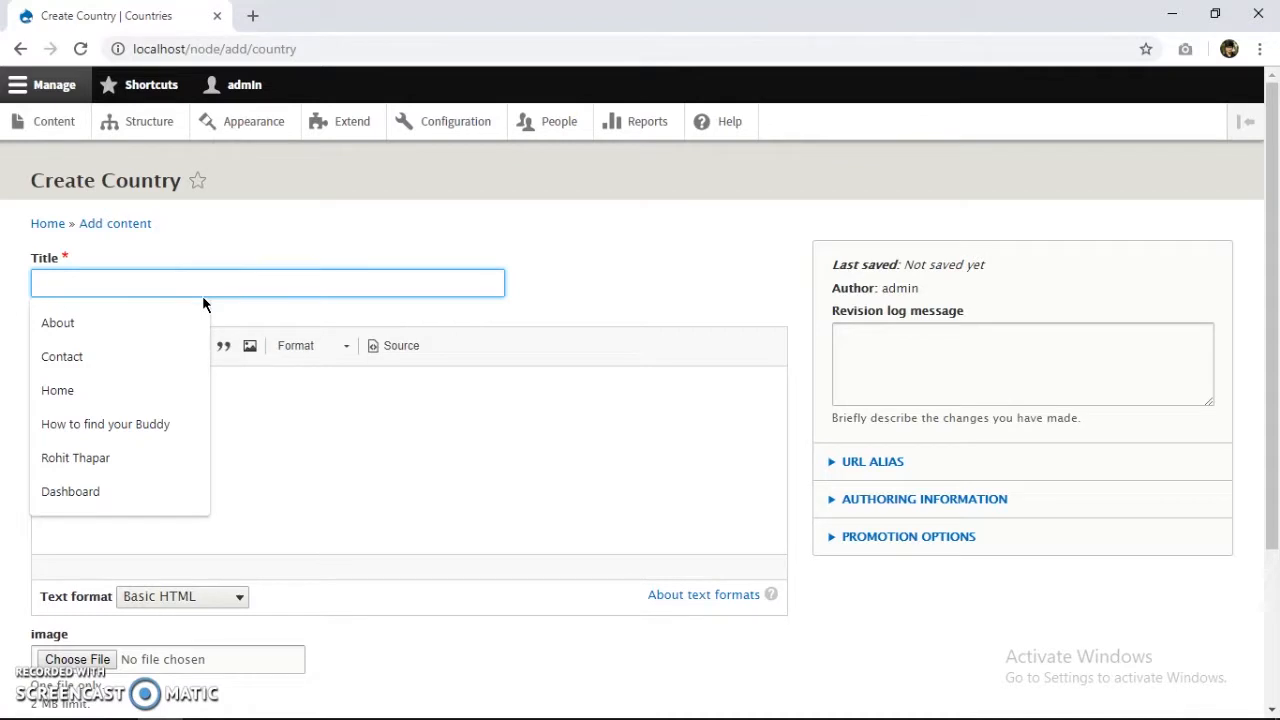
type("India")
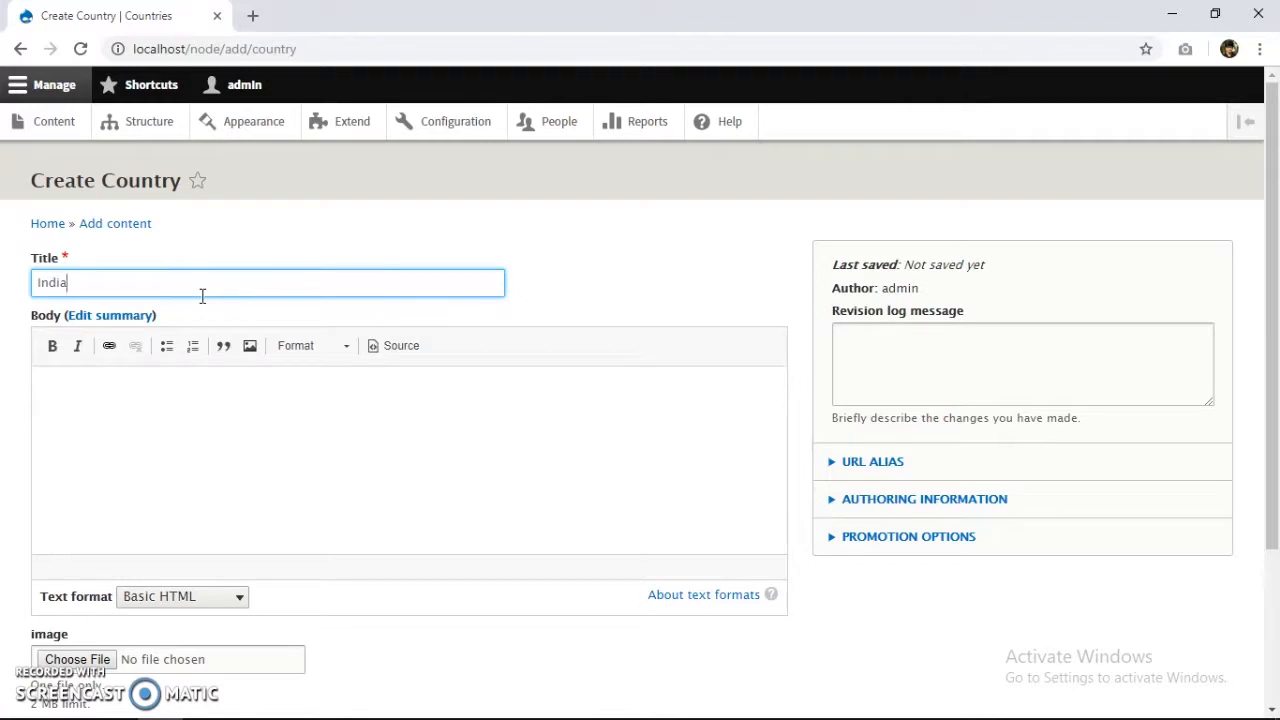
scroll(89, 320, "down", 3)
scroll(83, 374, "up", 3)
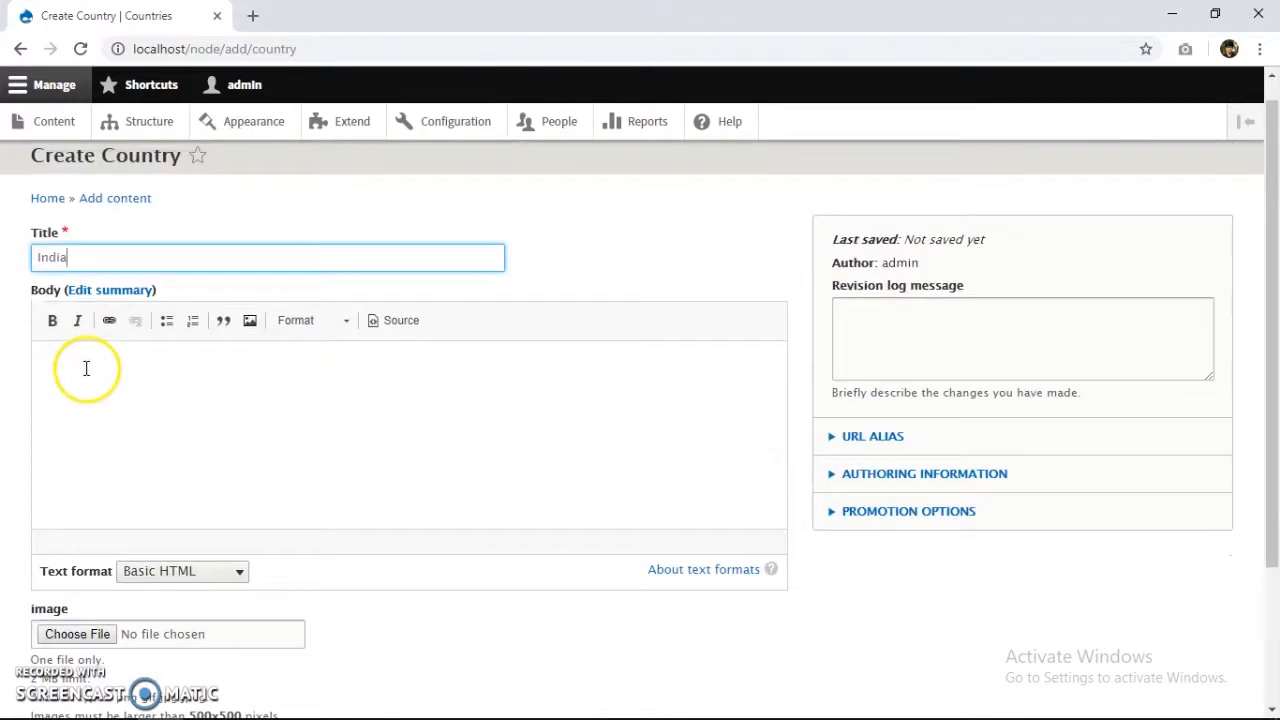
scroll(92, 377, "down", 3)
scroll(120, 465, "up", 1)
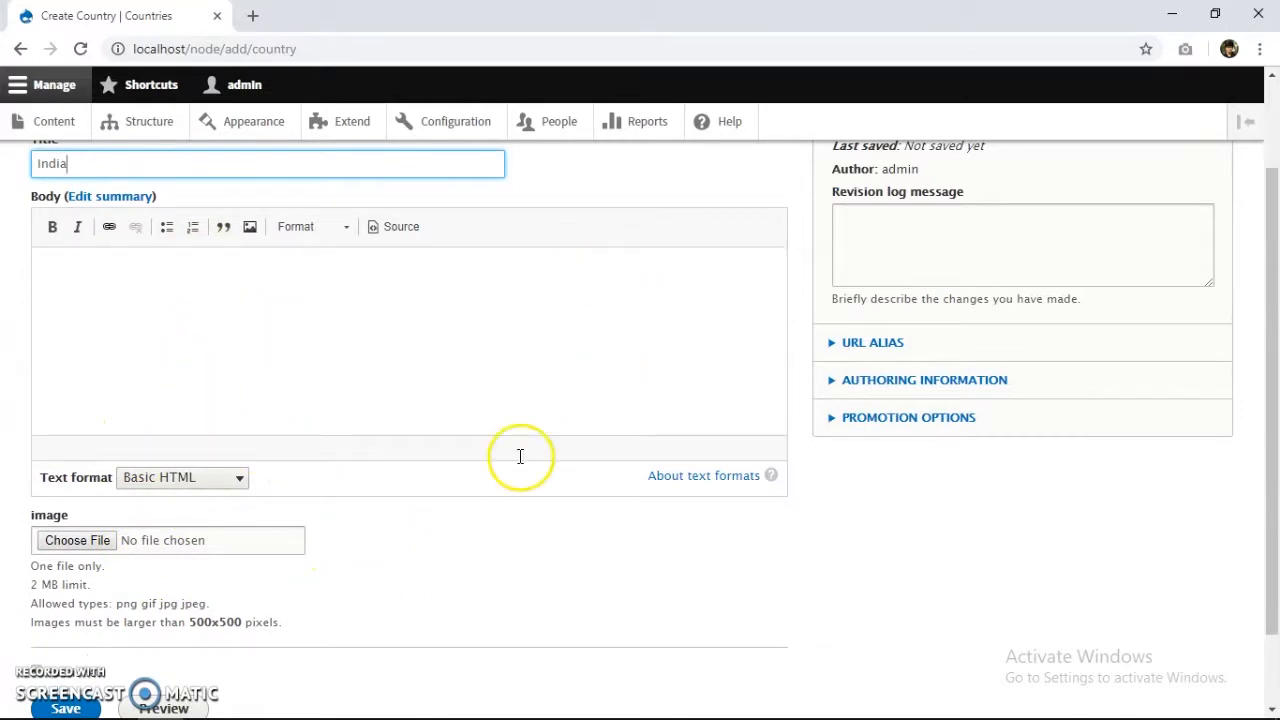
mouse_move(375, 715)
left_click(215, 714)
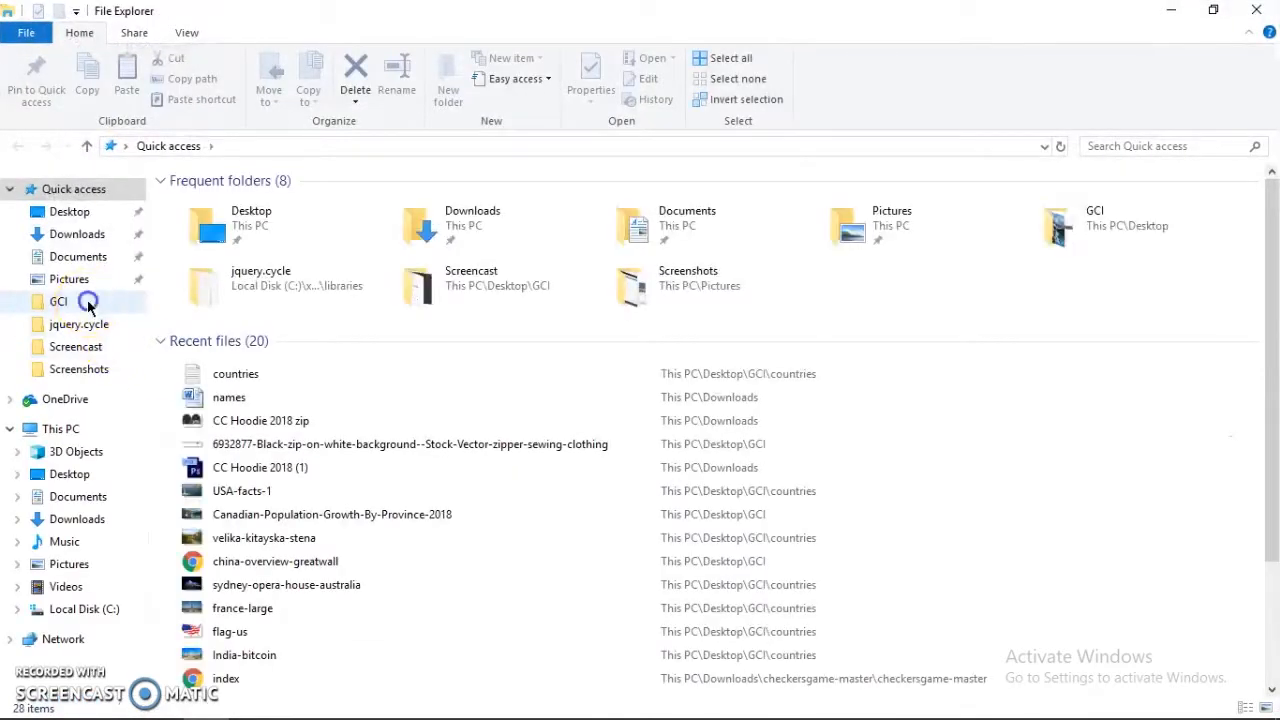
Open the countries text file from the GCI countries folder.
left_click(86, 301)
left_click(210, 255)
double_click(210, 255)
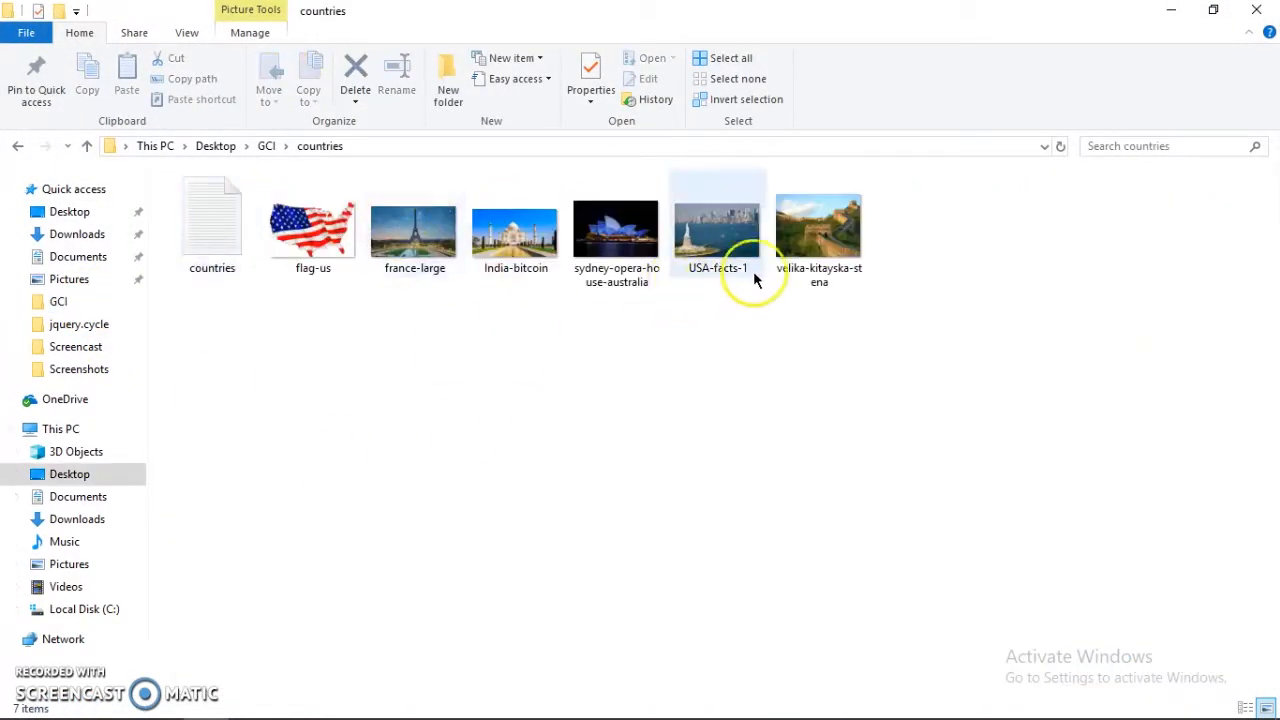
double_click(190, 240)
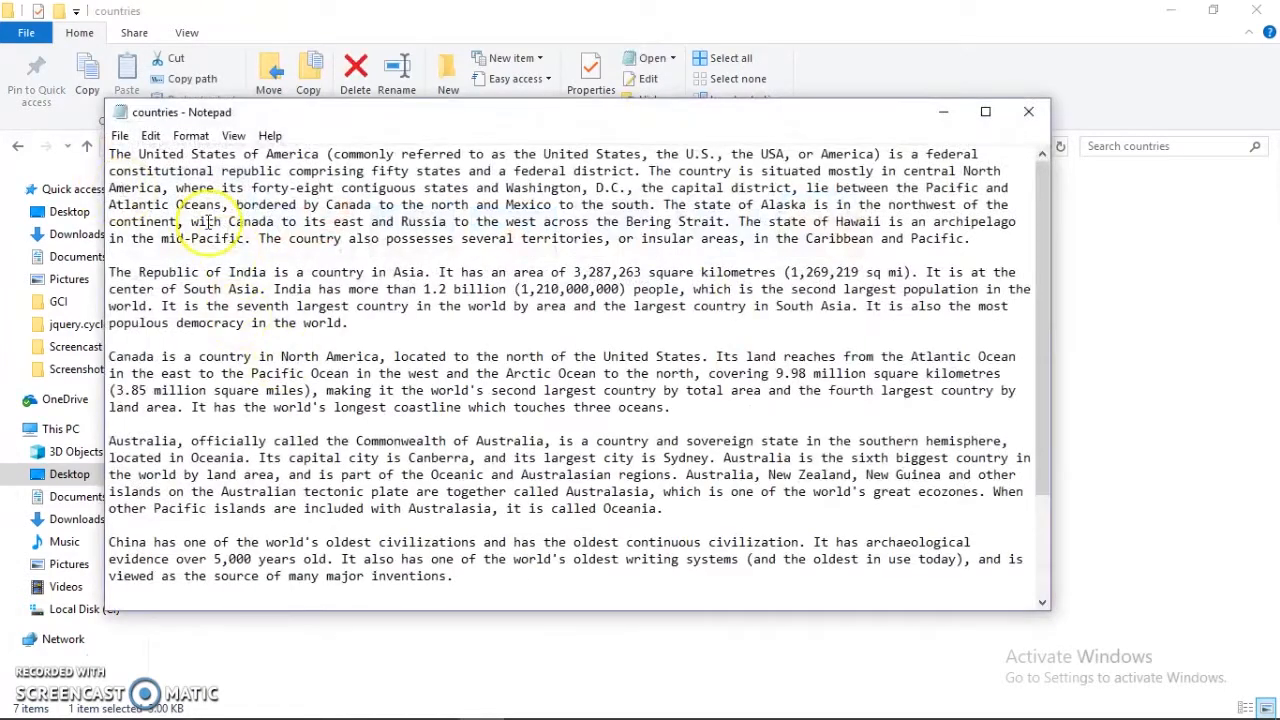
Select and copy the India paragraph, then return to the Create Country form.
scroll(300, 322, "down", 2)
scroll(300, 322, "down", 1)
scroll(250, 500, "up", 3)
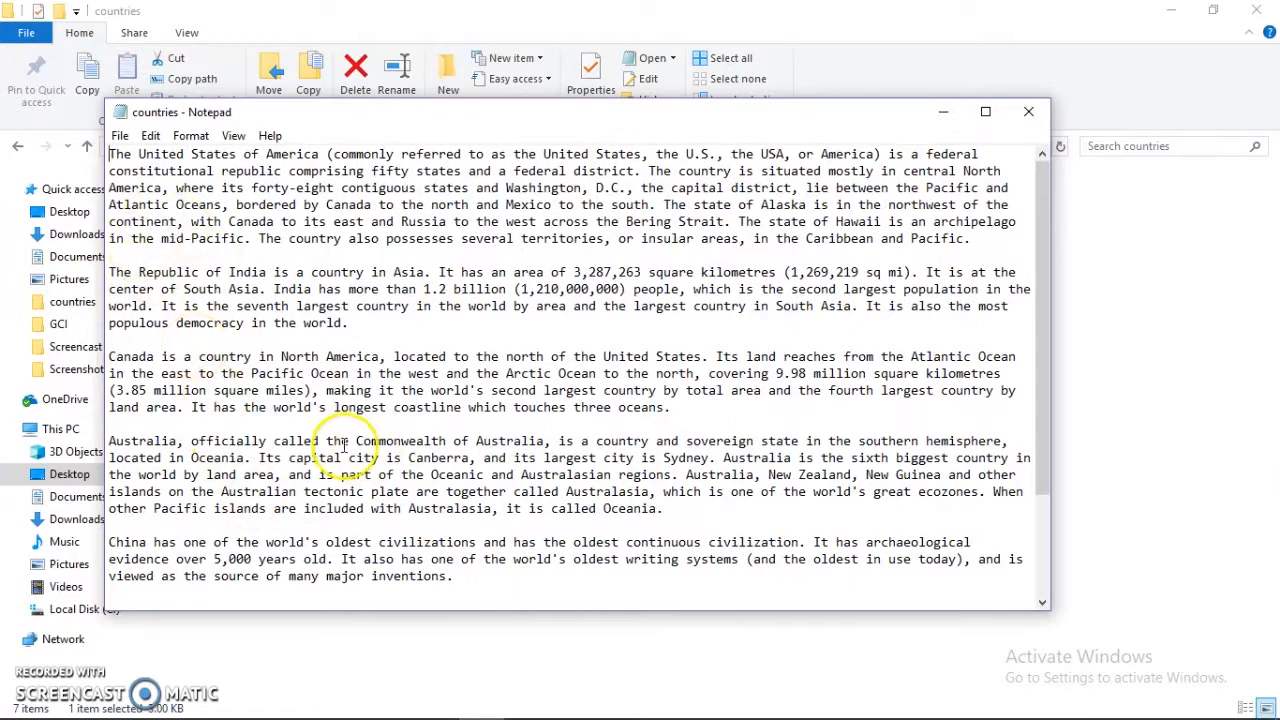
scroll(238, 436, "down", 1)
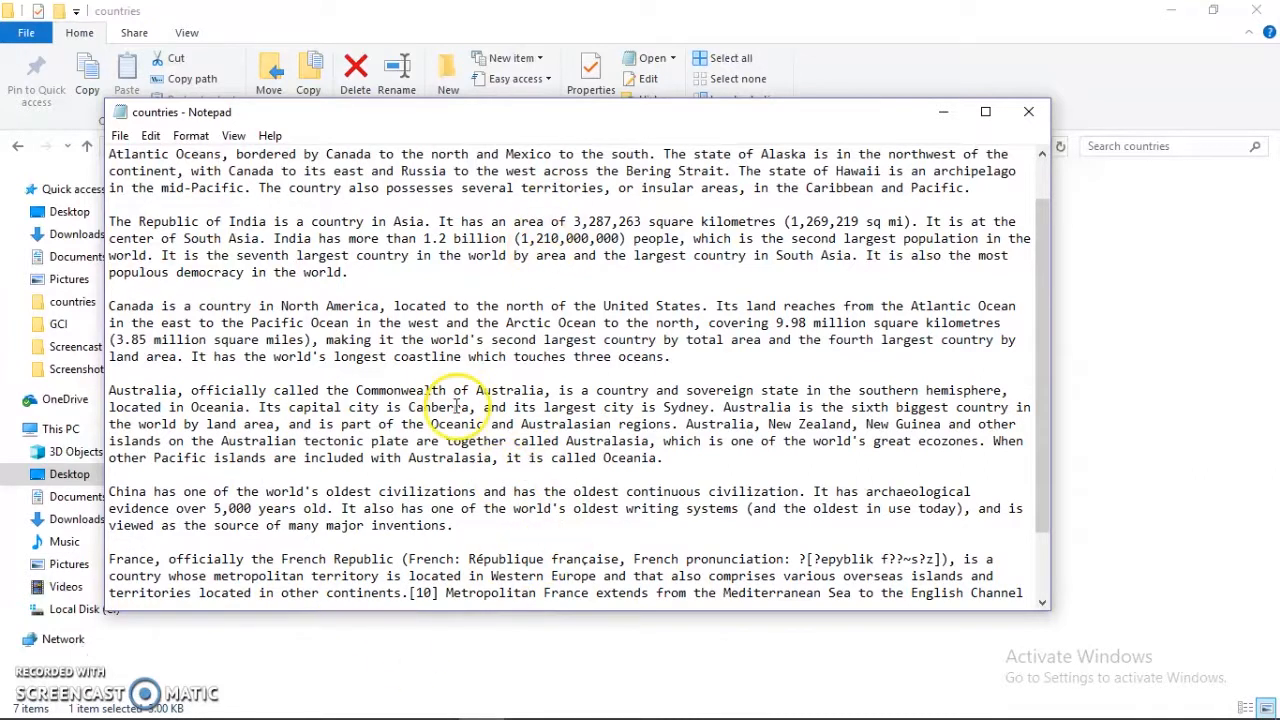
scroll(400, 510, "down", 2)
scroll(330, 515, "up", 1)
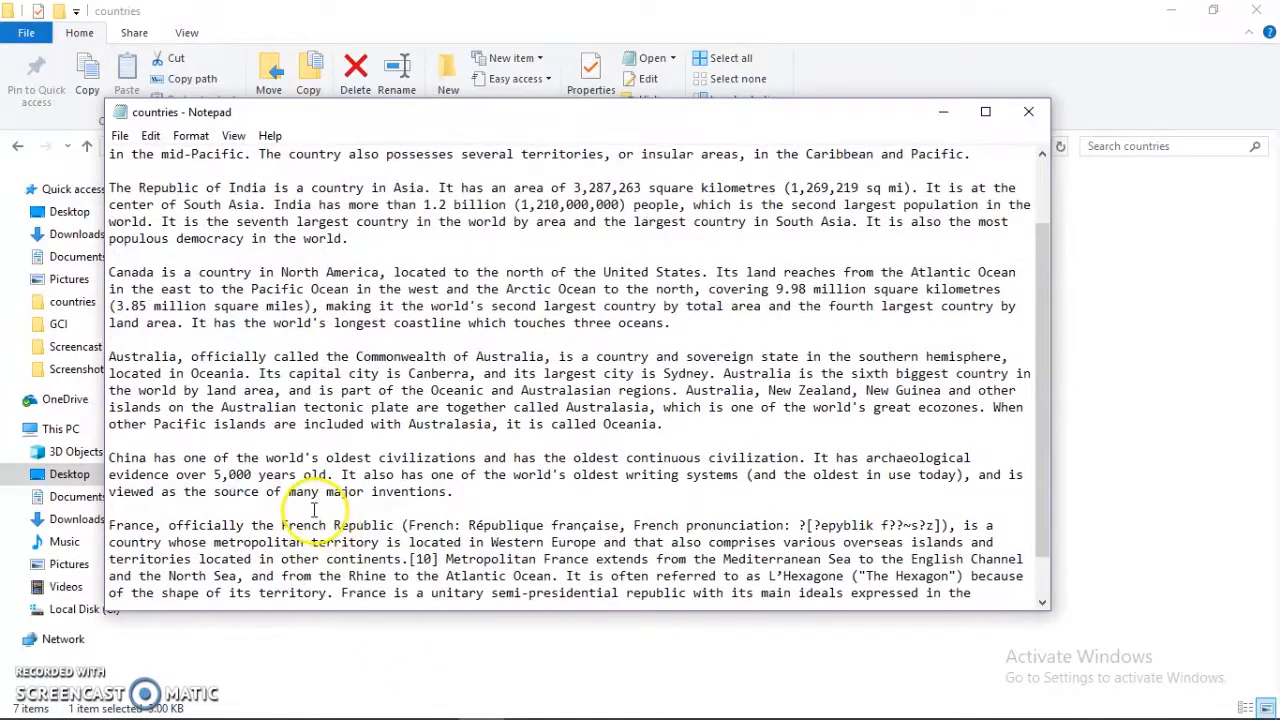
scroll(315, 510, "up", 2)
left_click_drag(349, 323, 113, 274)
key("ctrl+c")
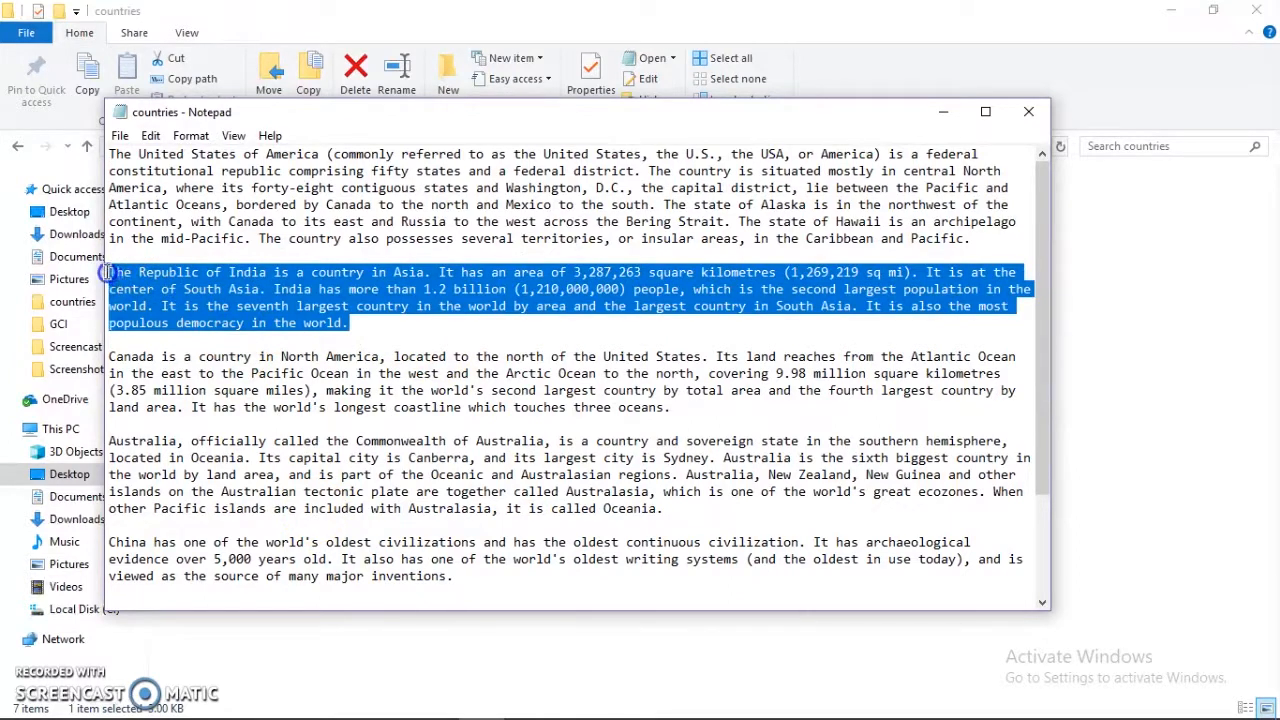
key("alt+Tab")
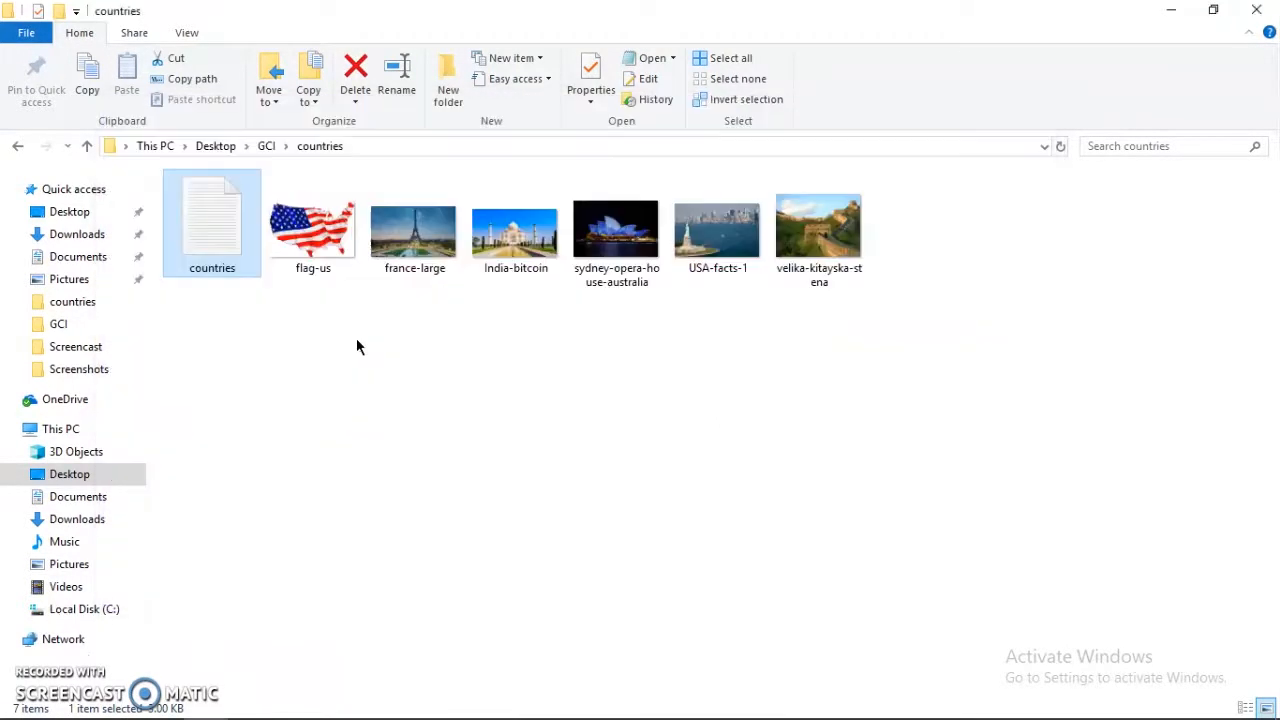
key("alt+Tab")
key("alt+Tab")
Paste the India description into Body, attach India-bitcoin with alt text 'india', and save.
left_click(381, 356)
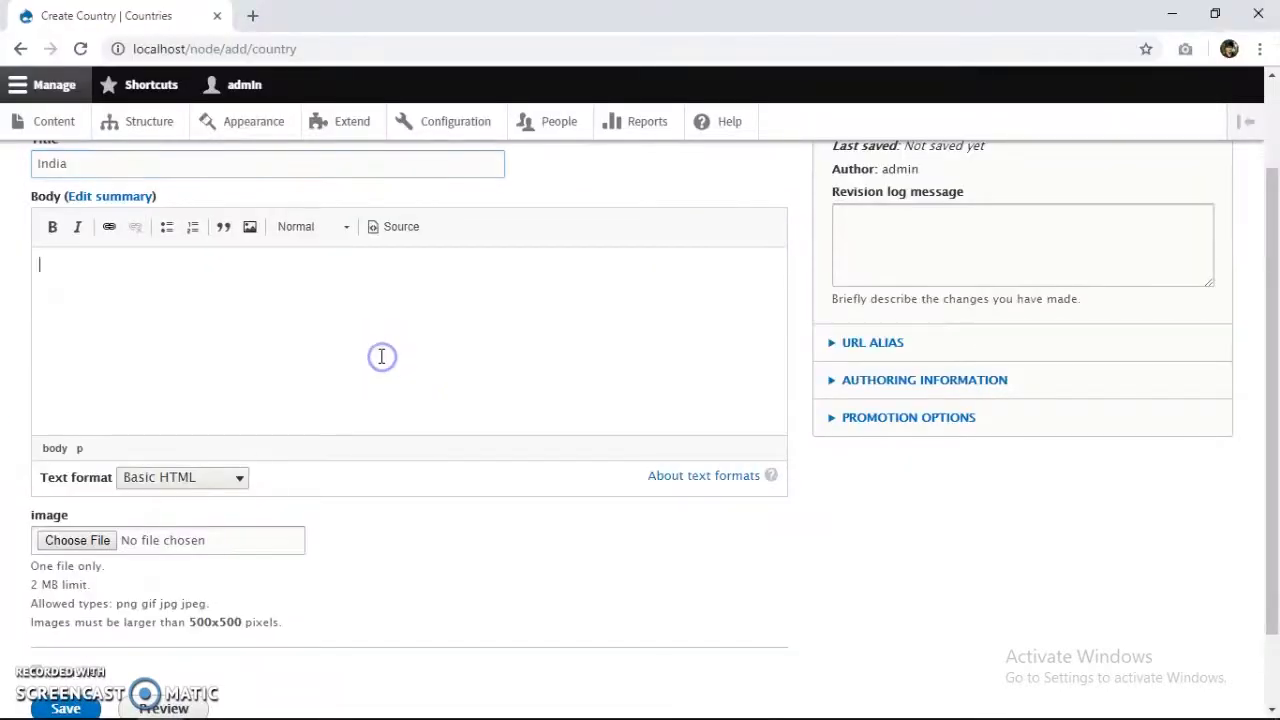
key("ctrl+v")
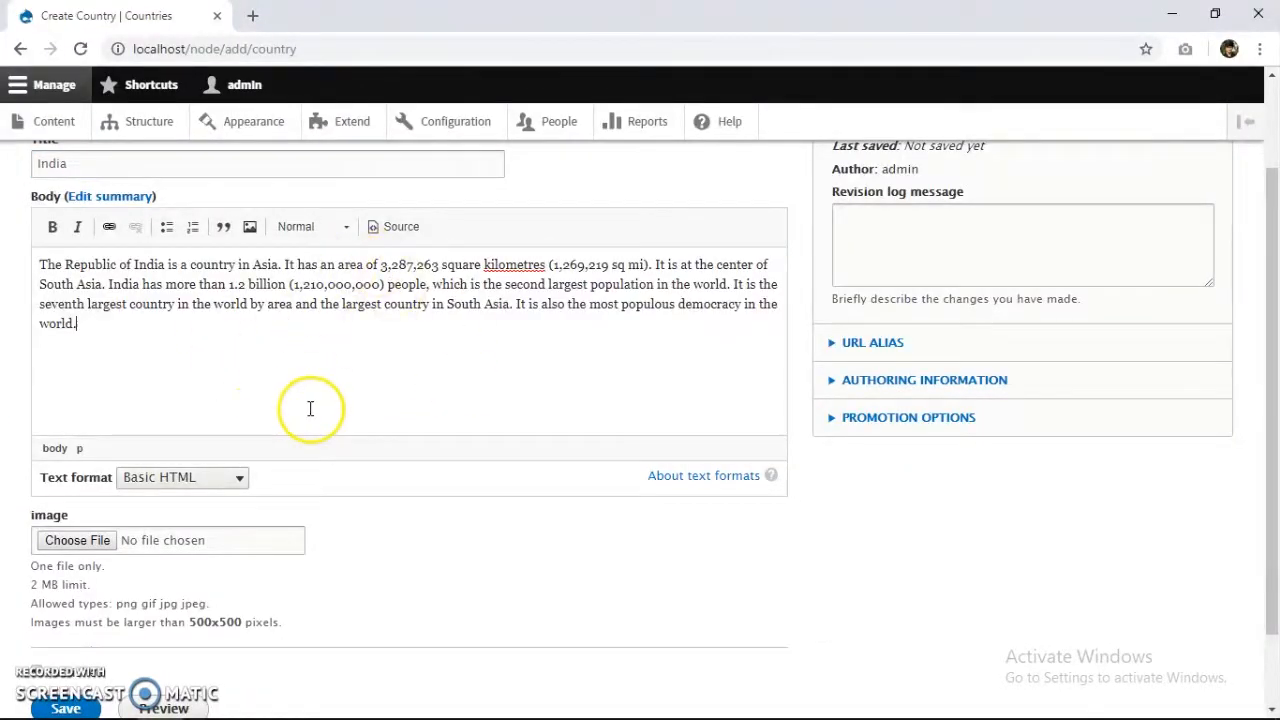
left_click(86, 540)
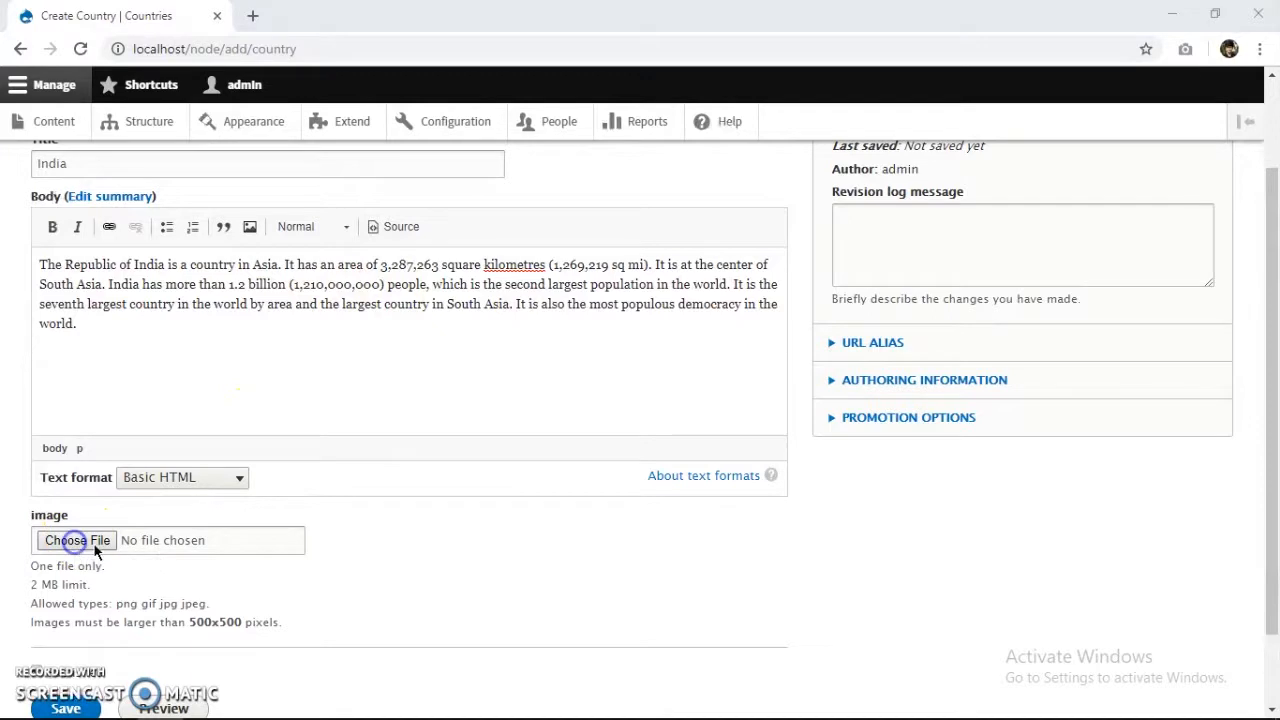
double_click(219, 152)
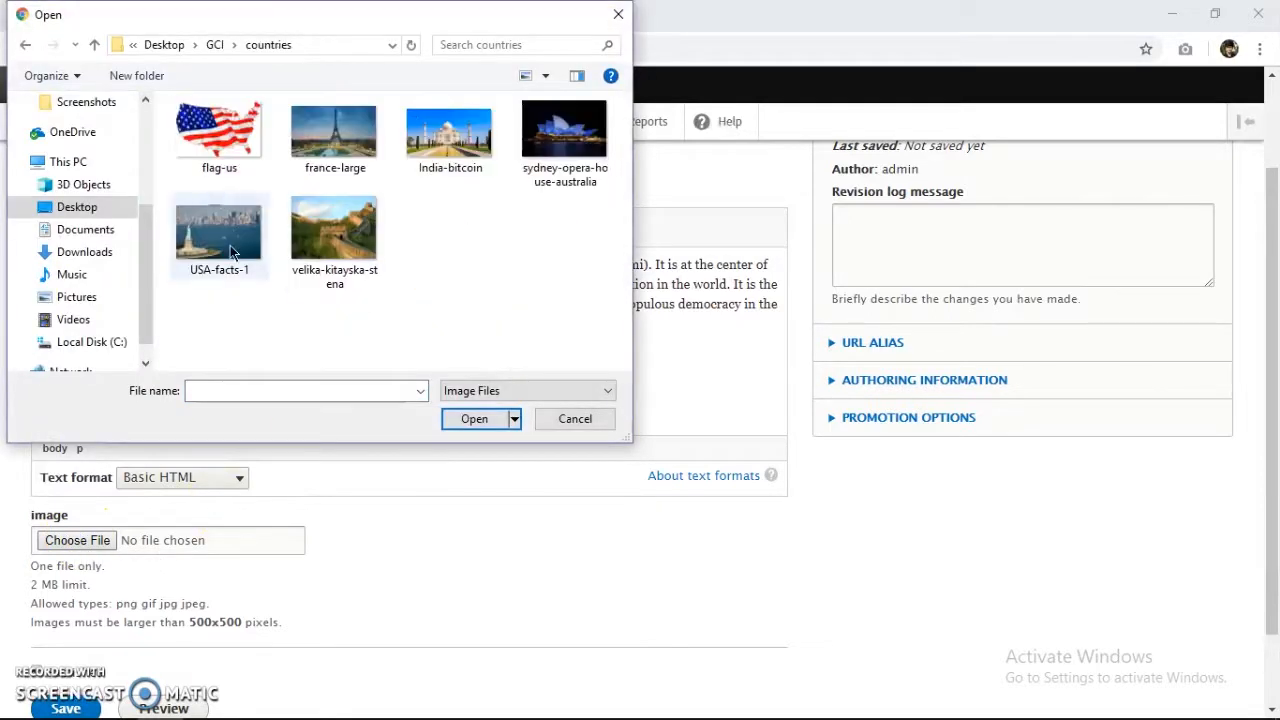
double_click(450, 135)
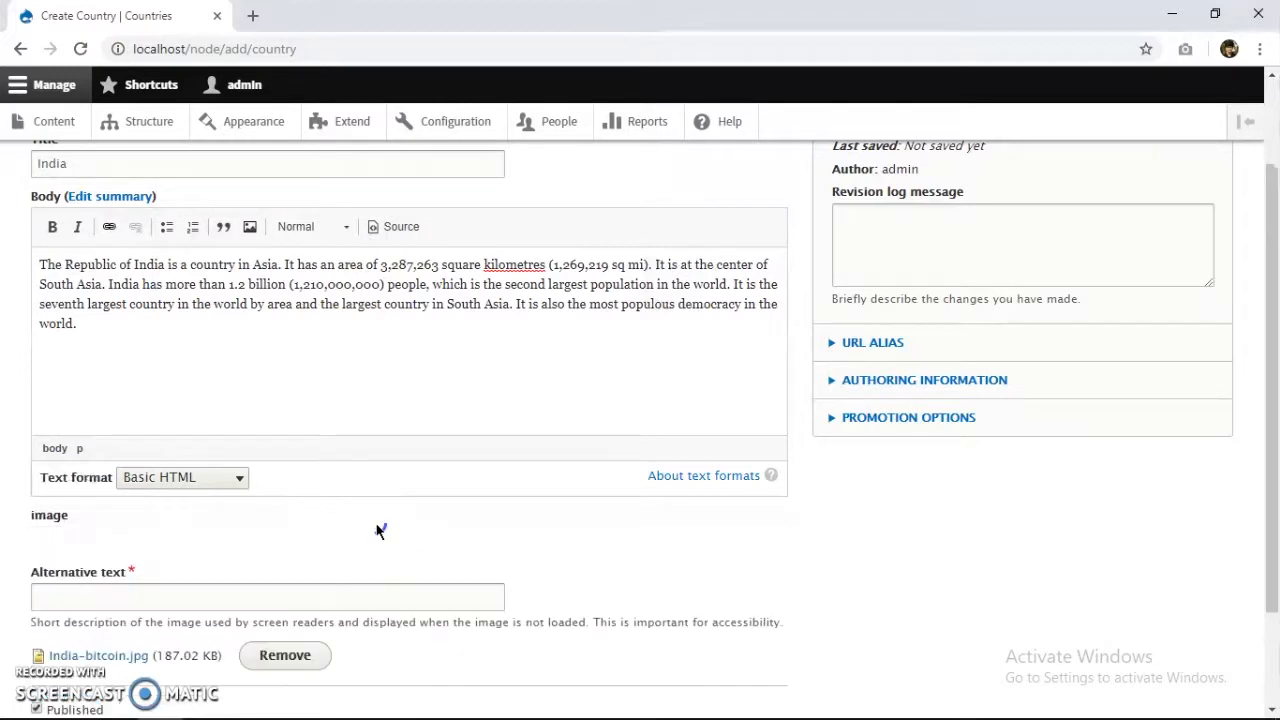
scroll(352, 543, "down", 1)
left_click(167, 550)
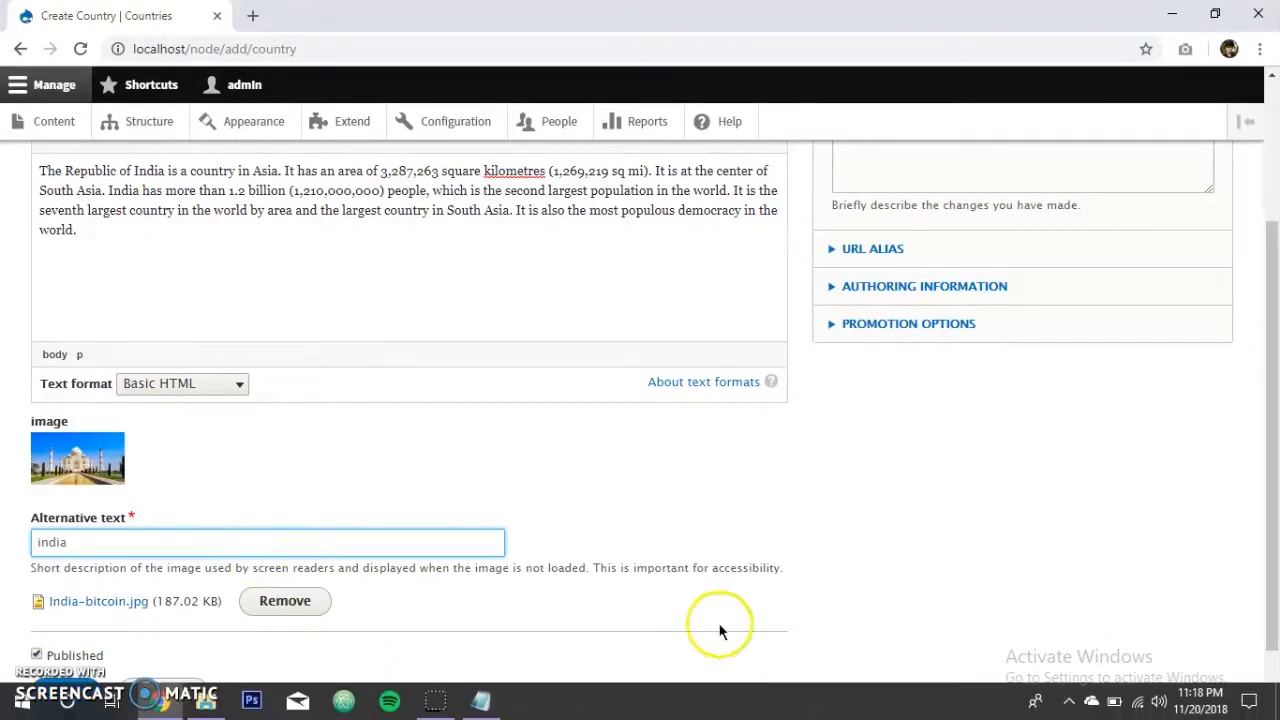
scroll(495, 436, "down", 1)
left_click(36, 616)
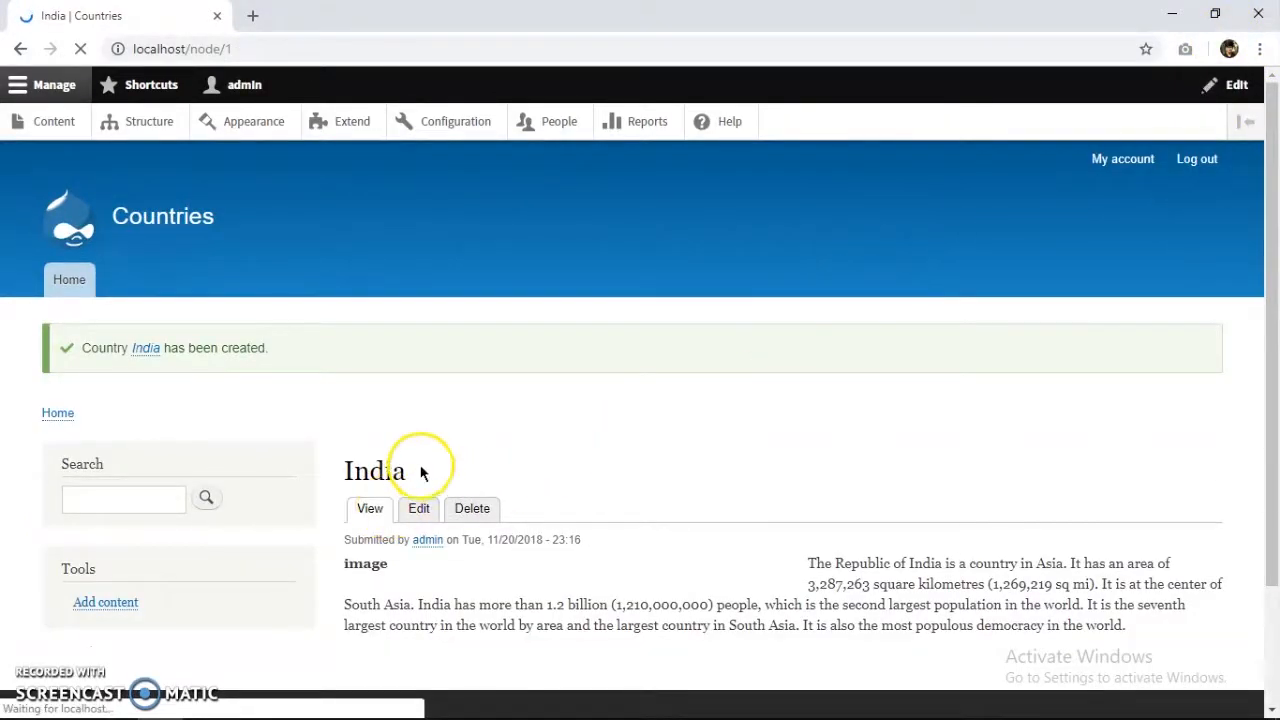
Go from the Content list to Add content and choose the Country type.
scroll(500, 450, "down", 3)
scroll(278, 446, "up", 3)
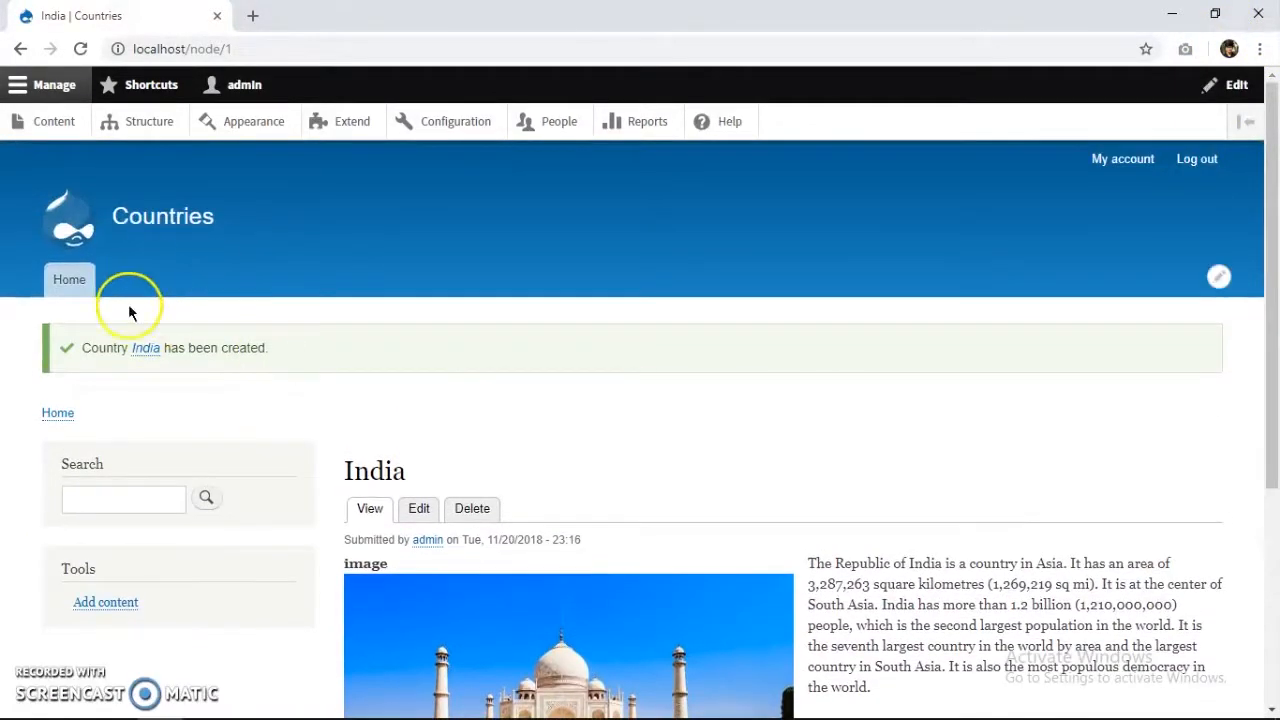
left_click(58, 121)
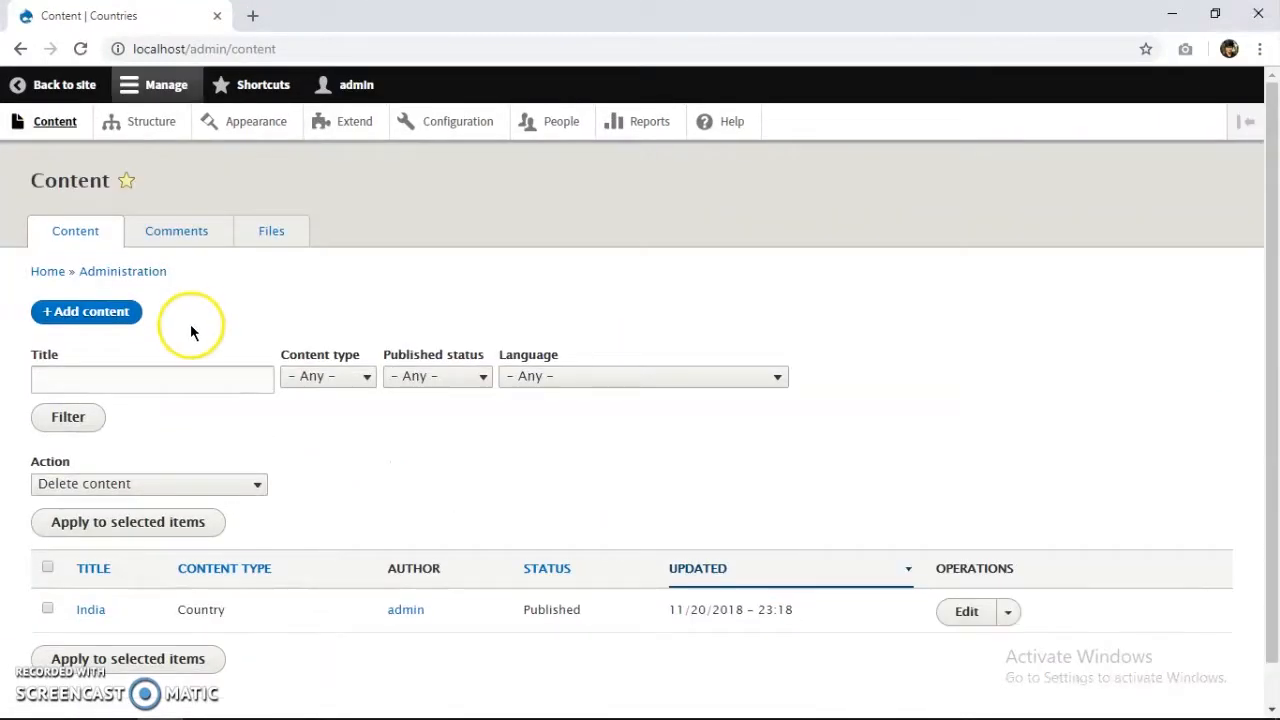
left_click(121, 318)
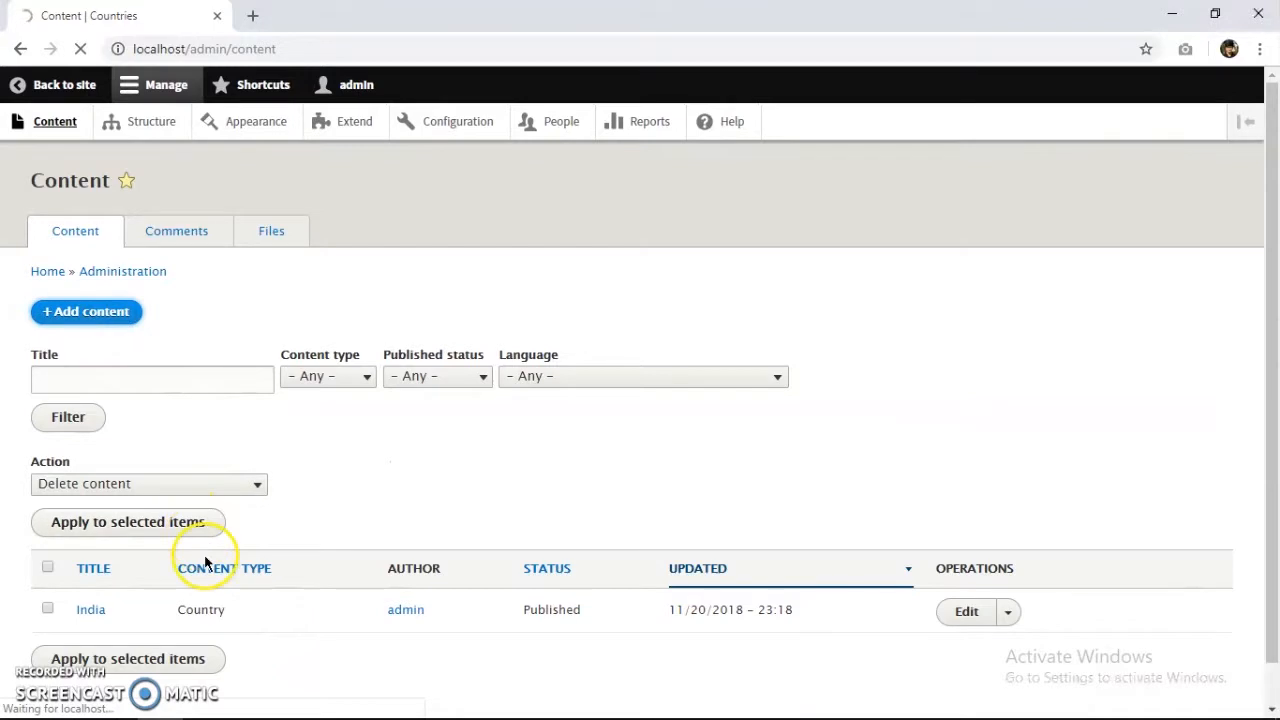
left_click(145, 360)
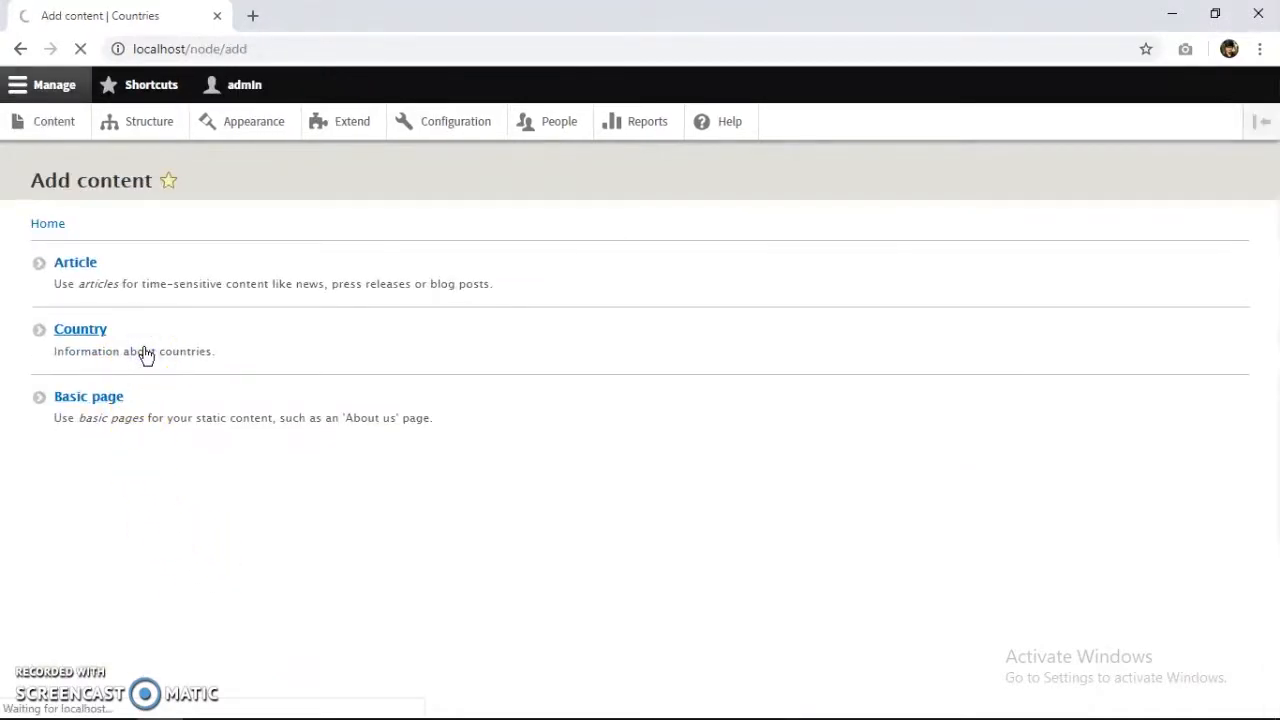
Enter the title 'United States of America', paste the USA paragraph into Body, and pick USA-facts-1.
left_click(158, 279)
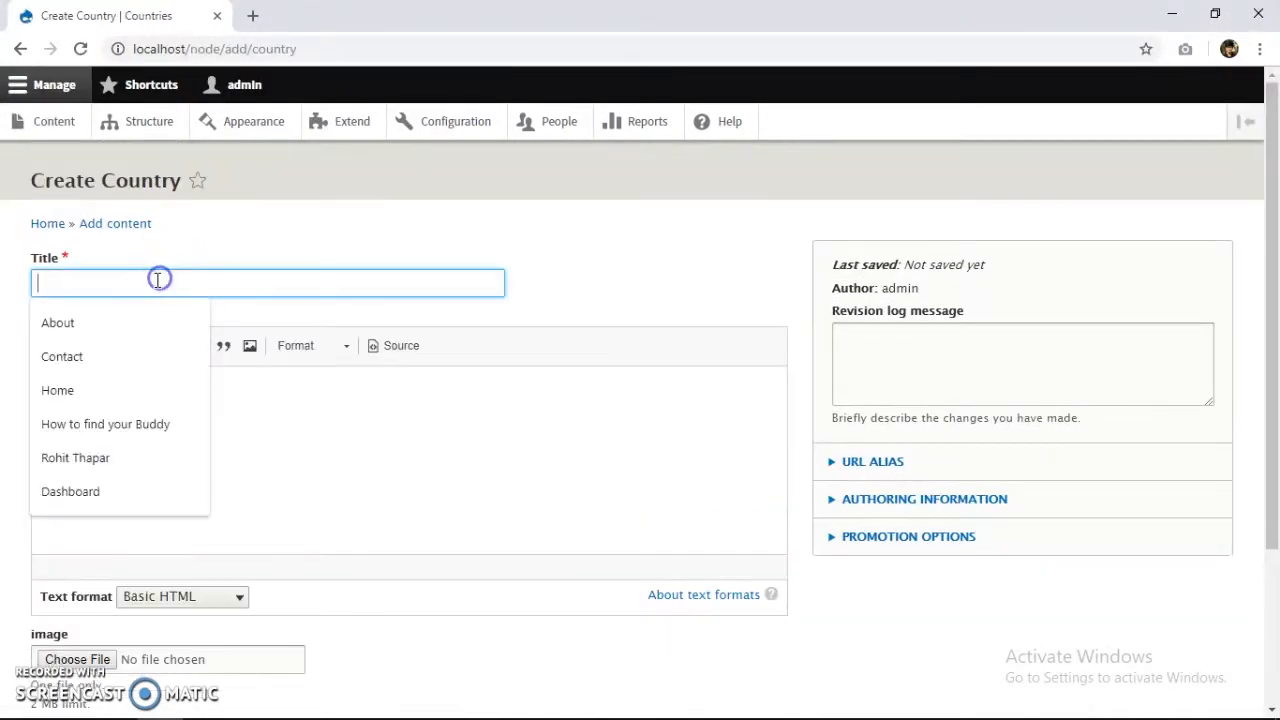
type("United States of America")
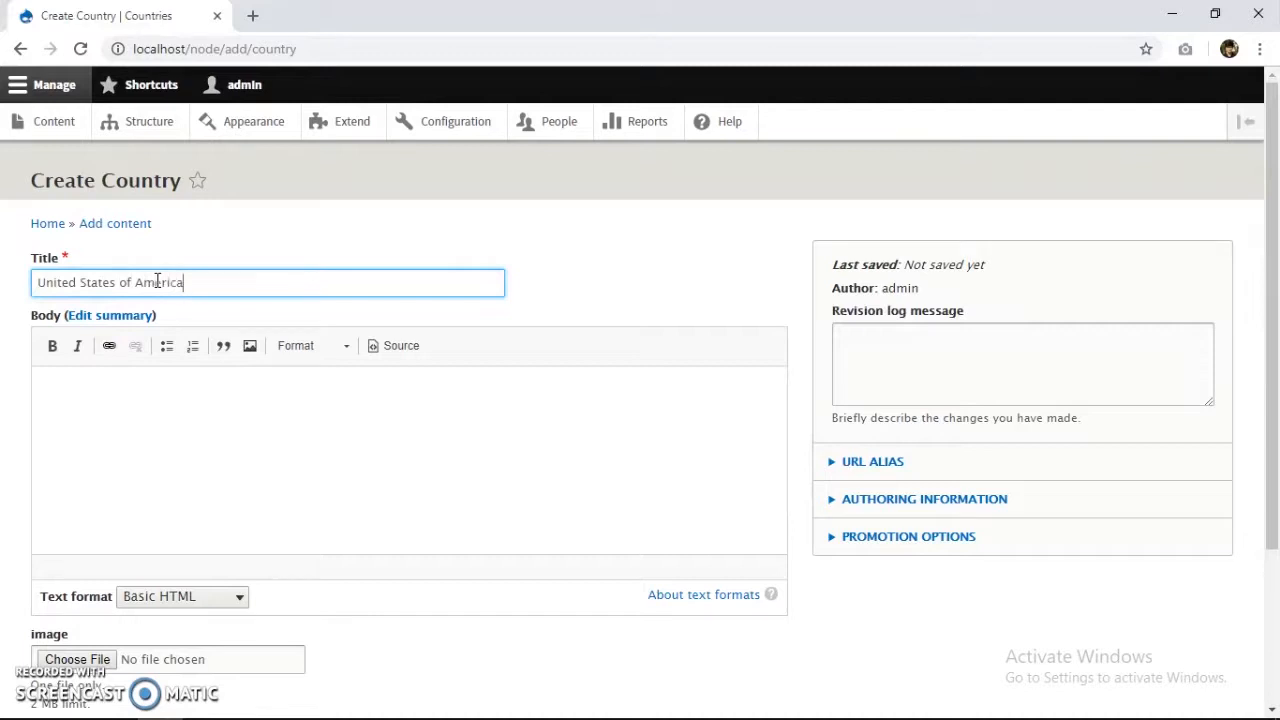
left_click(188, 425)
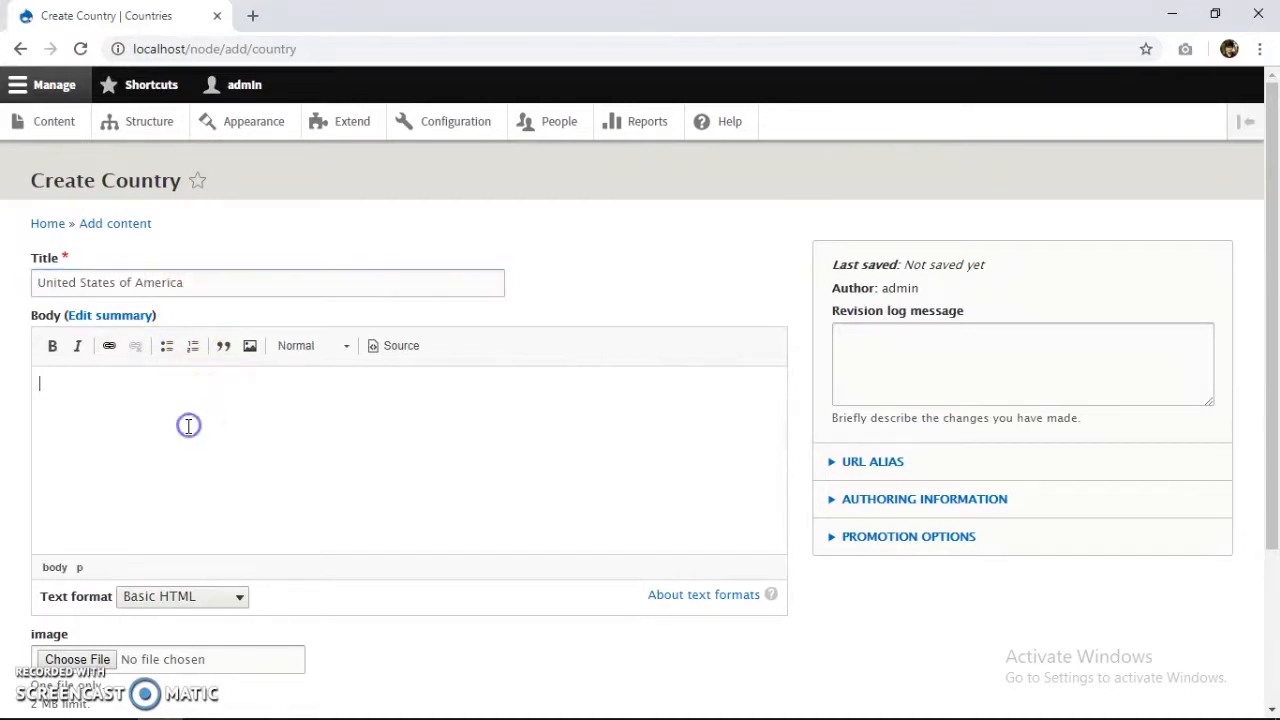
key("alt+Tab")
key("alt+Tab")
key("alt+Tab")
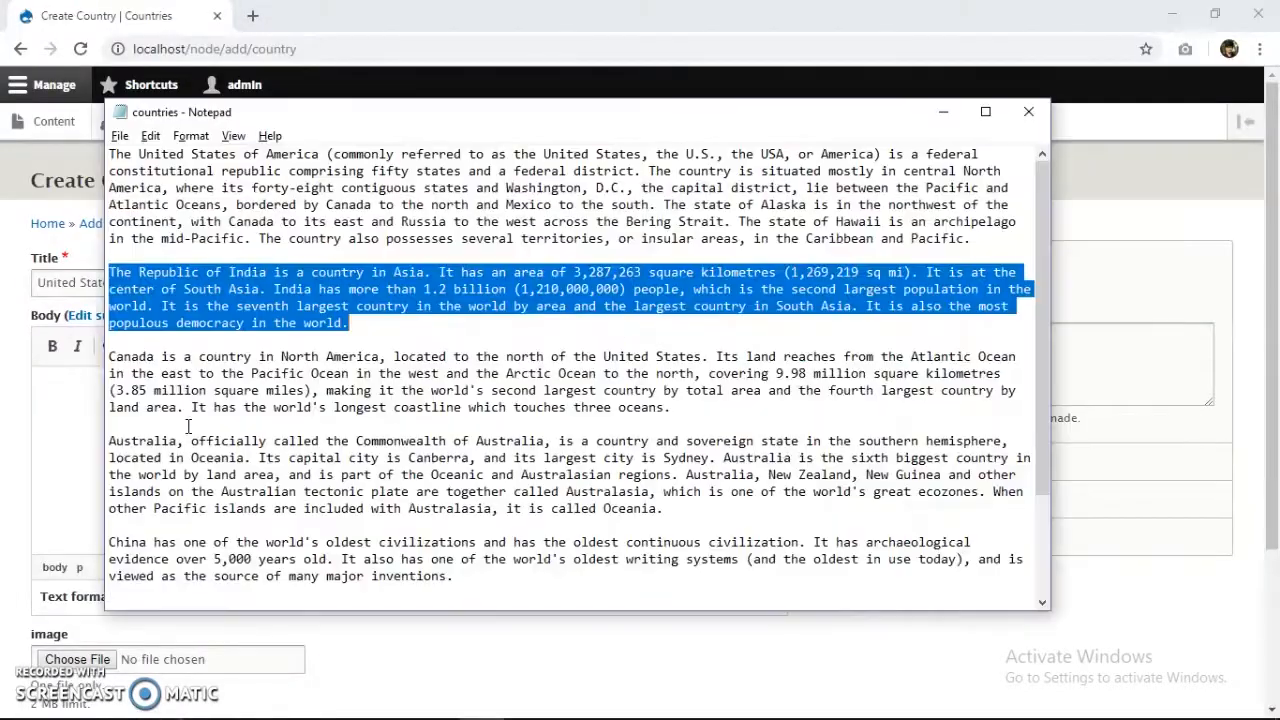
left_click(311, 208)
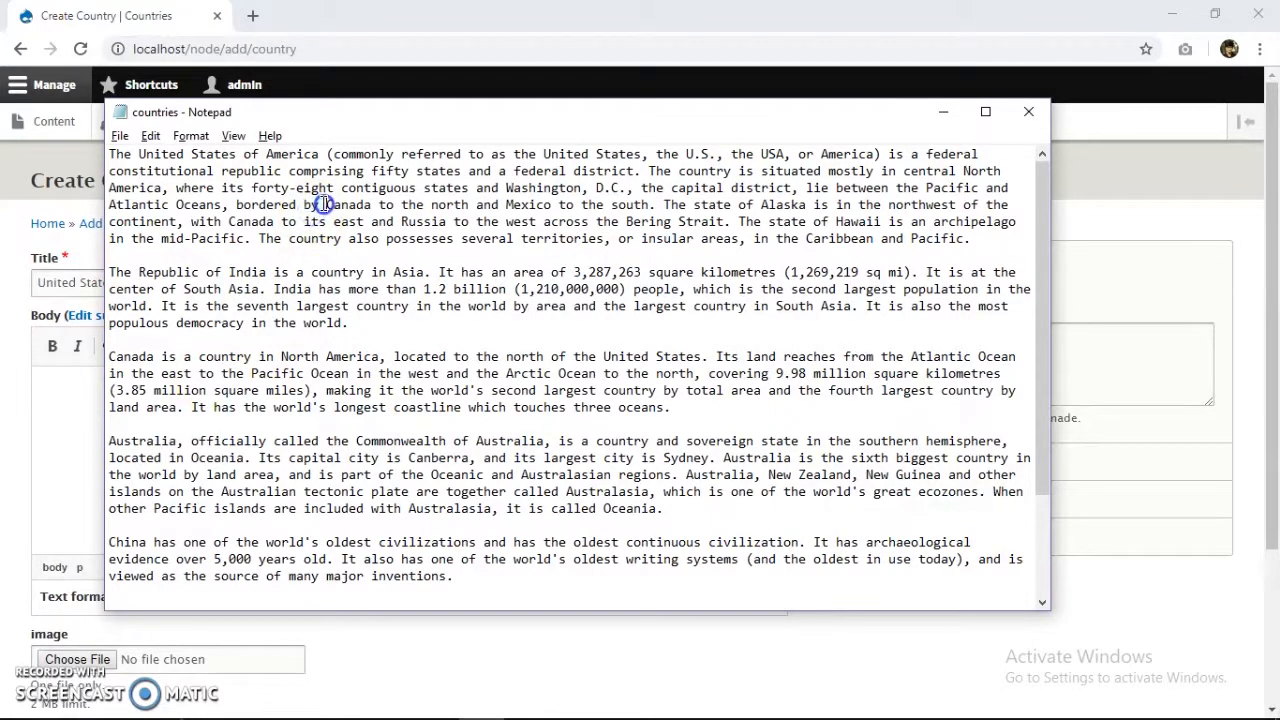
left_click_drag(975, 240, 107, 153)
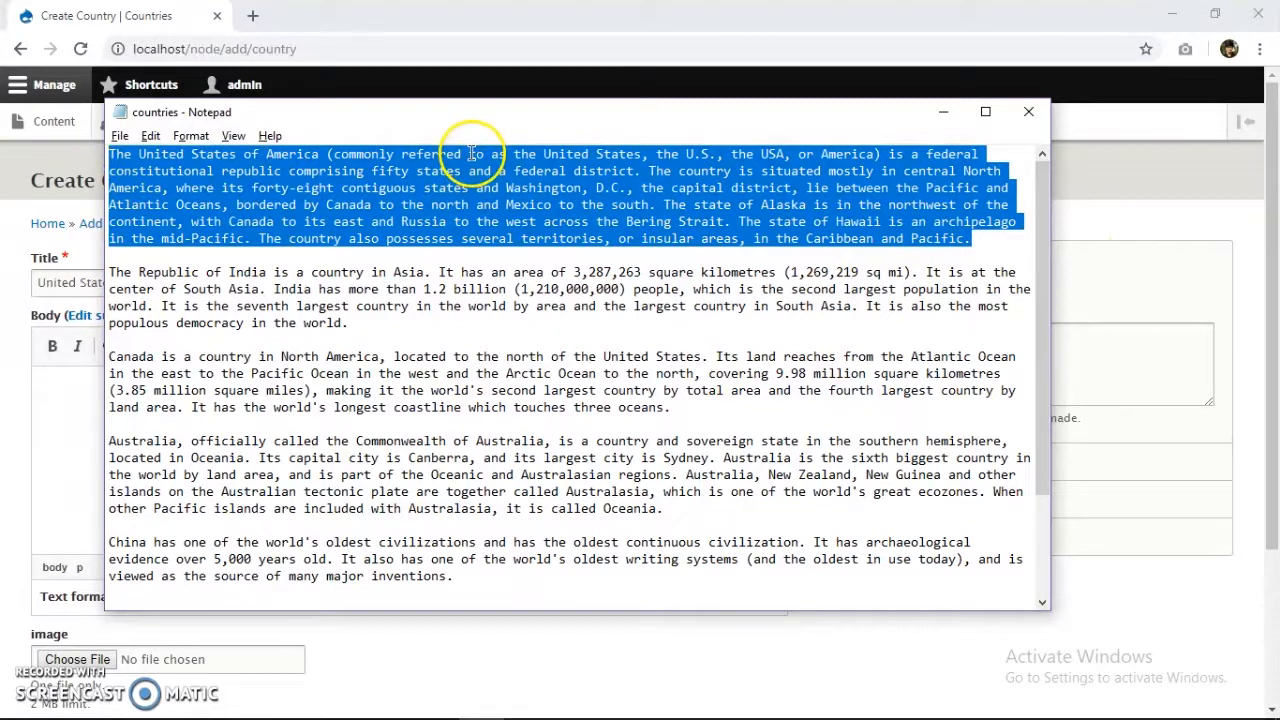
key("alt+Tab")
left_click(265, 437)
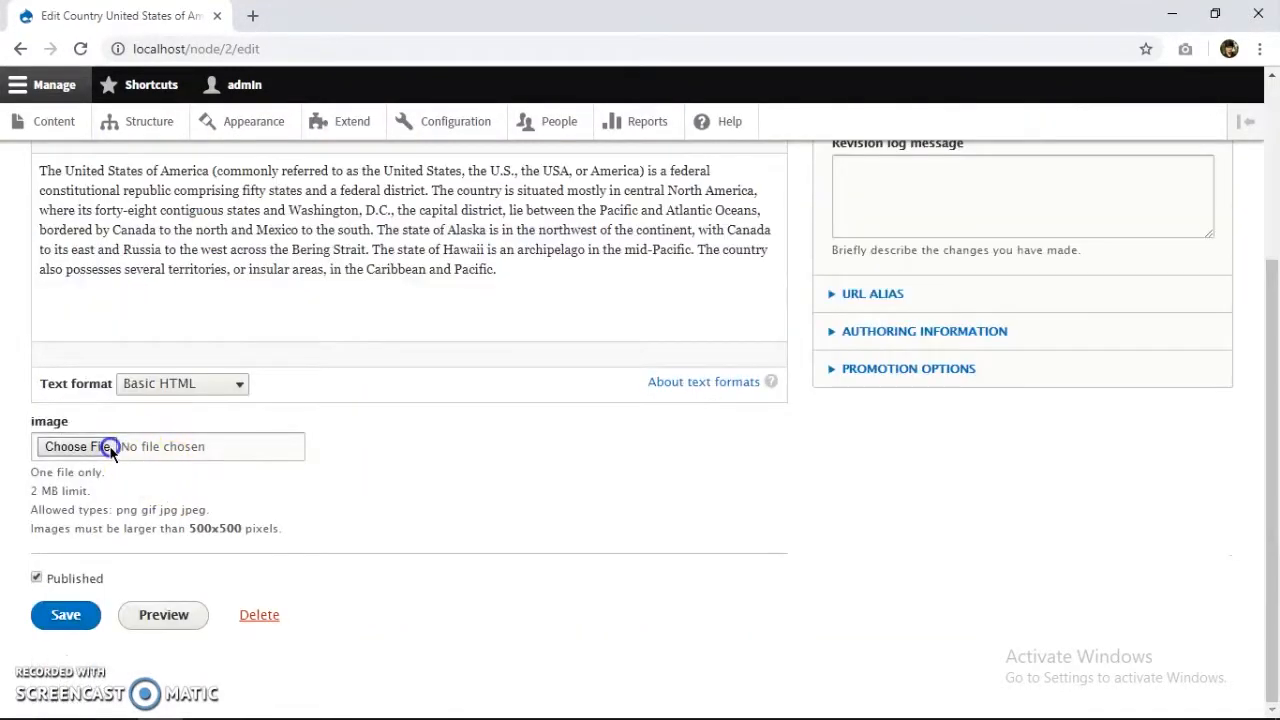
left_click(110, 447)
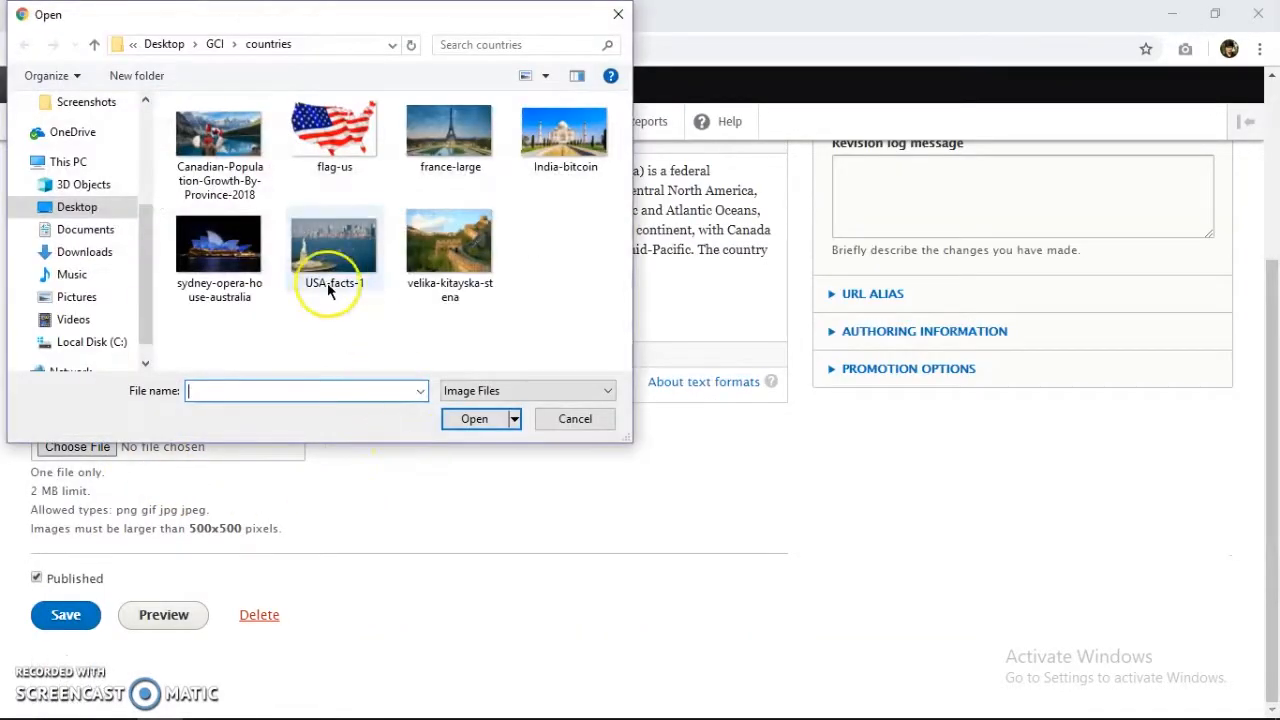
double_click(329, 284)
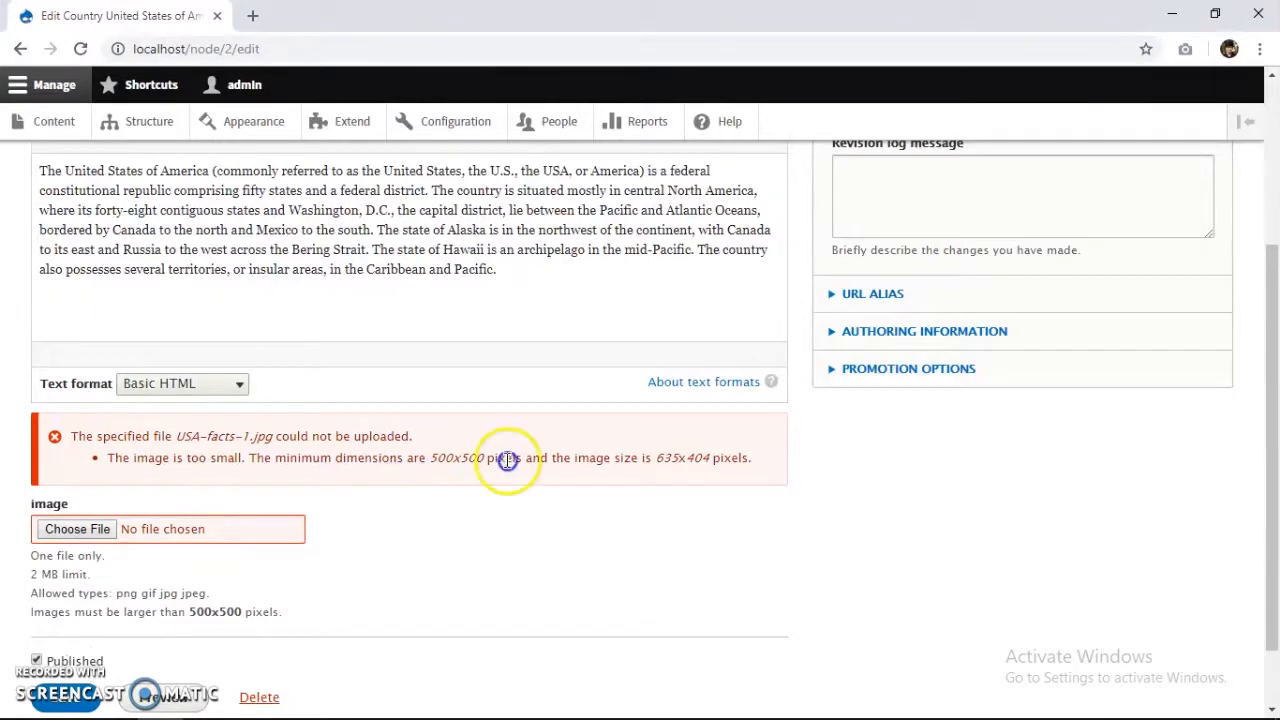
Open the image field settings under the Country content type's Manage fields.
scroll(274, 491, "up", 2)
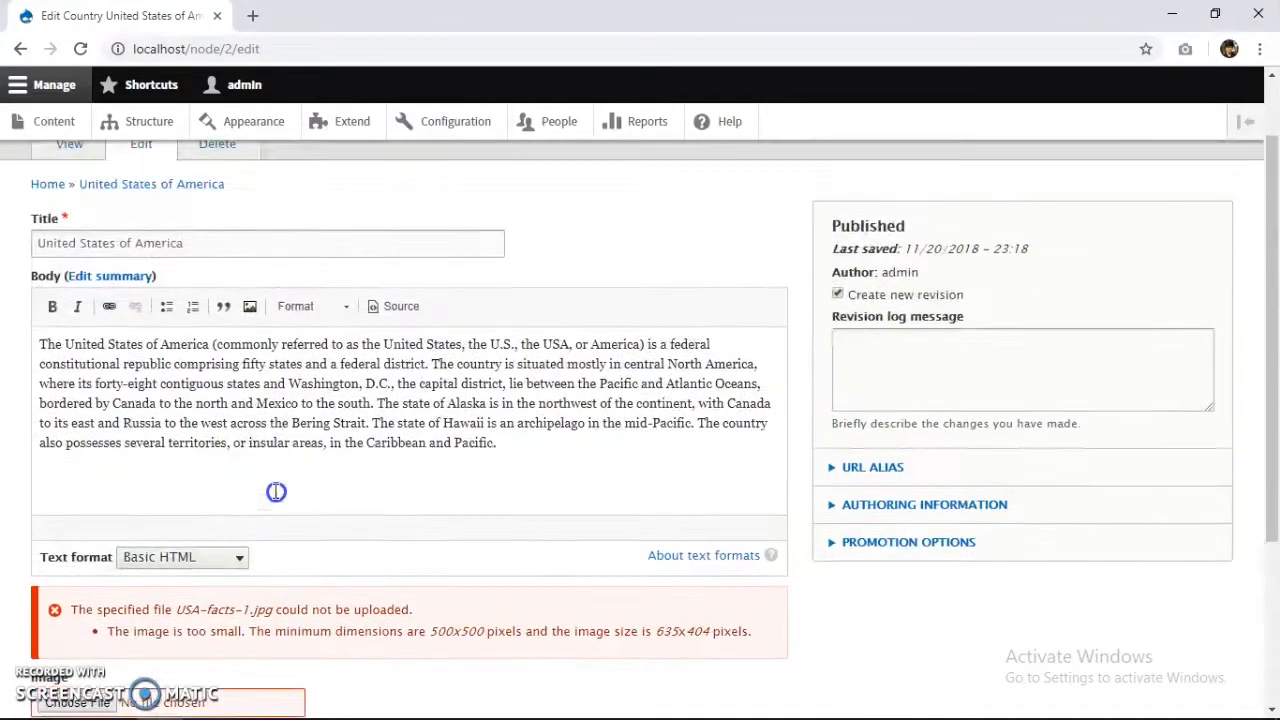
scroll(274, 491, "down", 3)
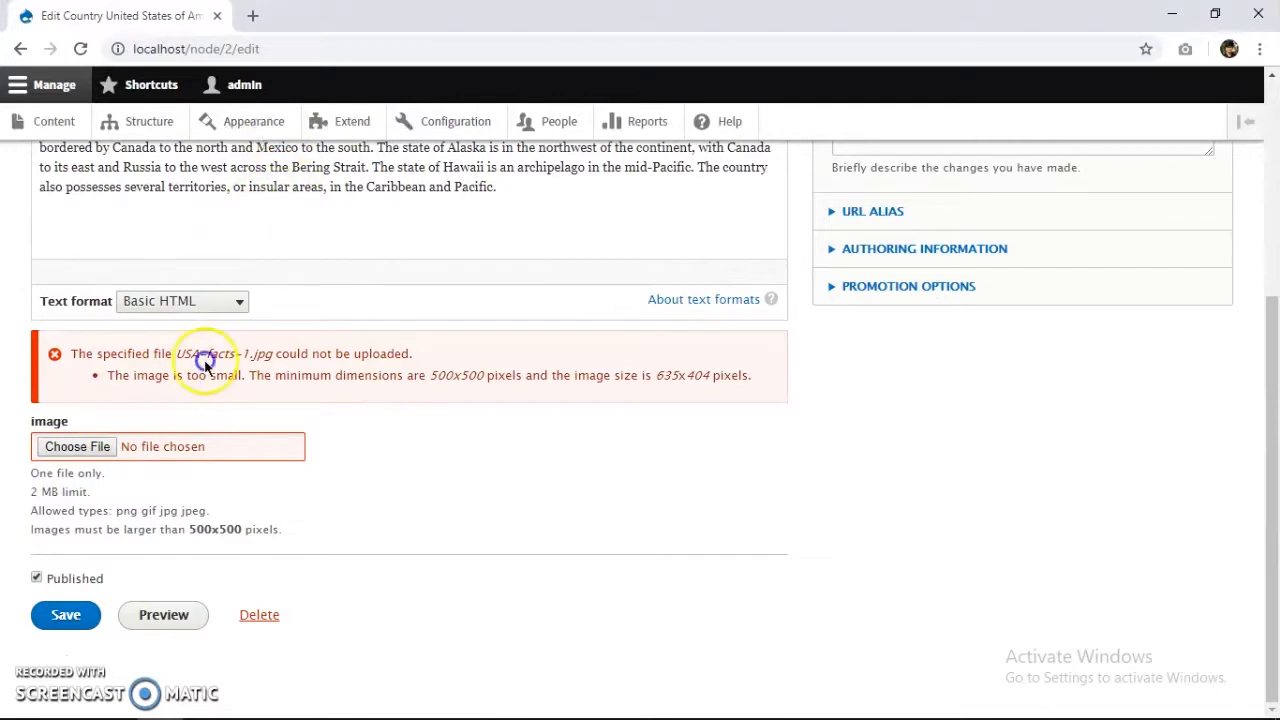
scroll(374, 494, "up", 4)
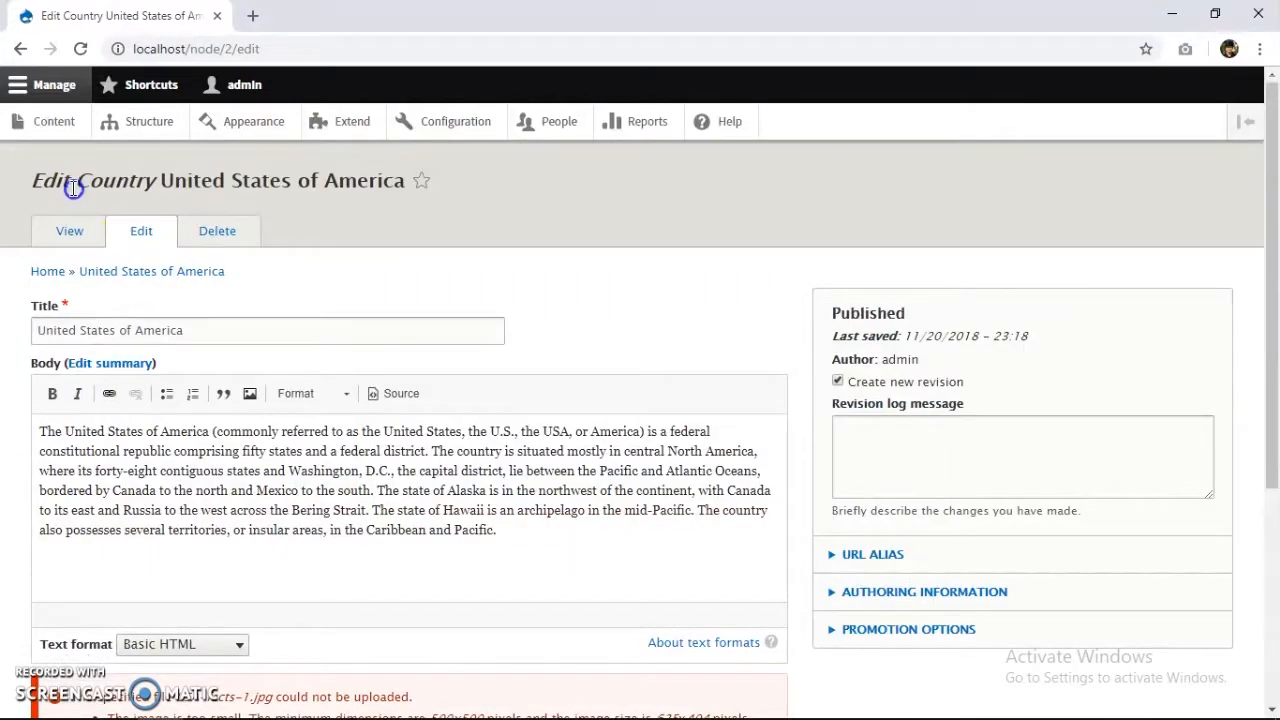
left_click(149, 122)
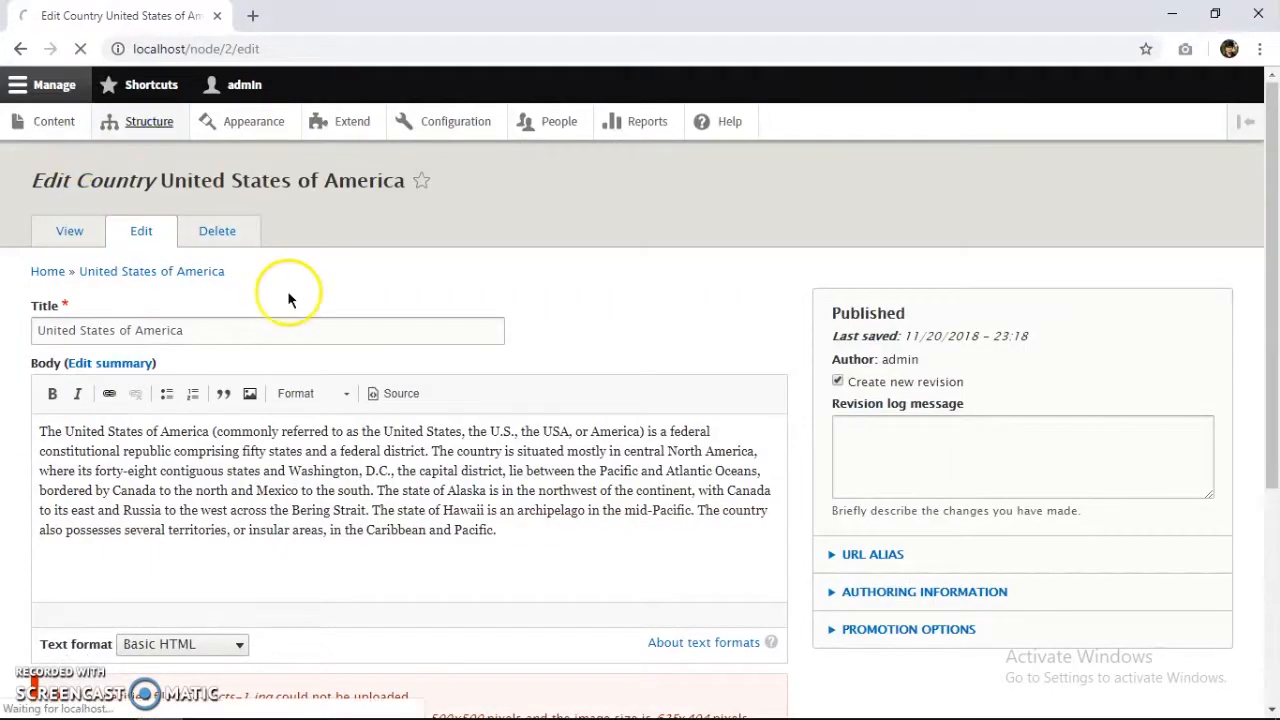
scroll(294, 400, "down", 3)
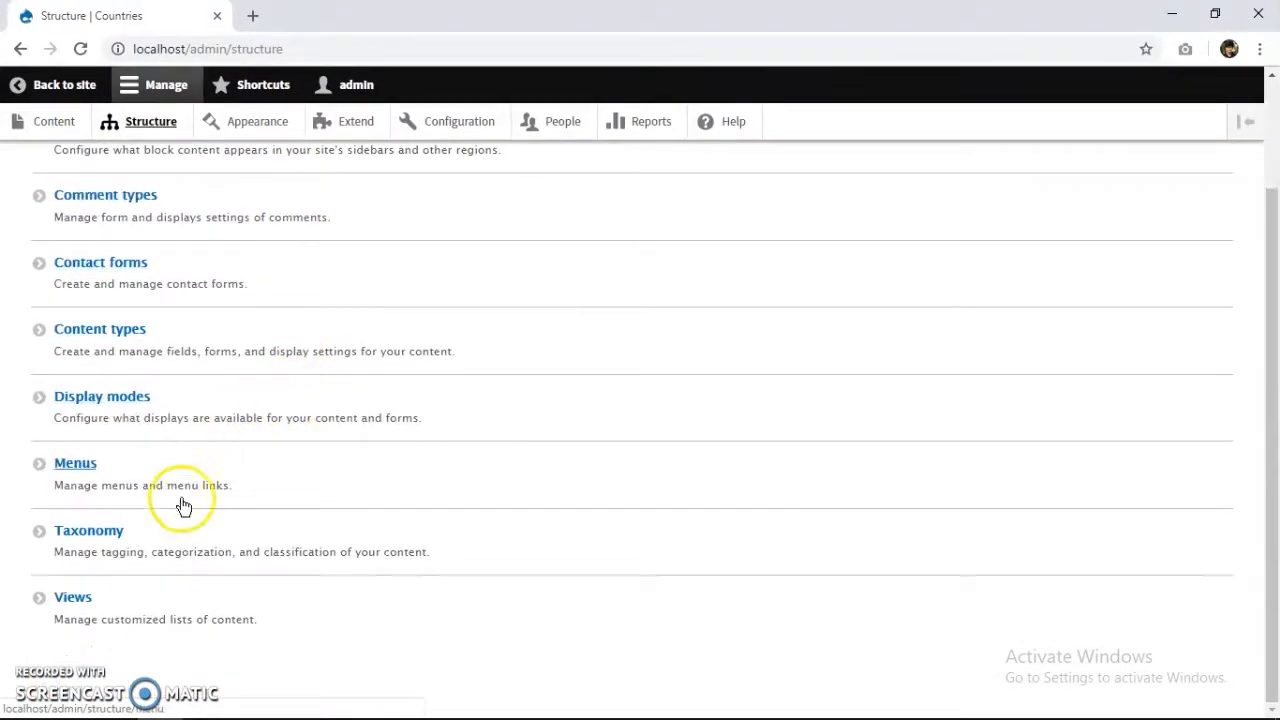
left_click(151, 355)
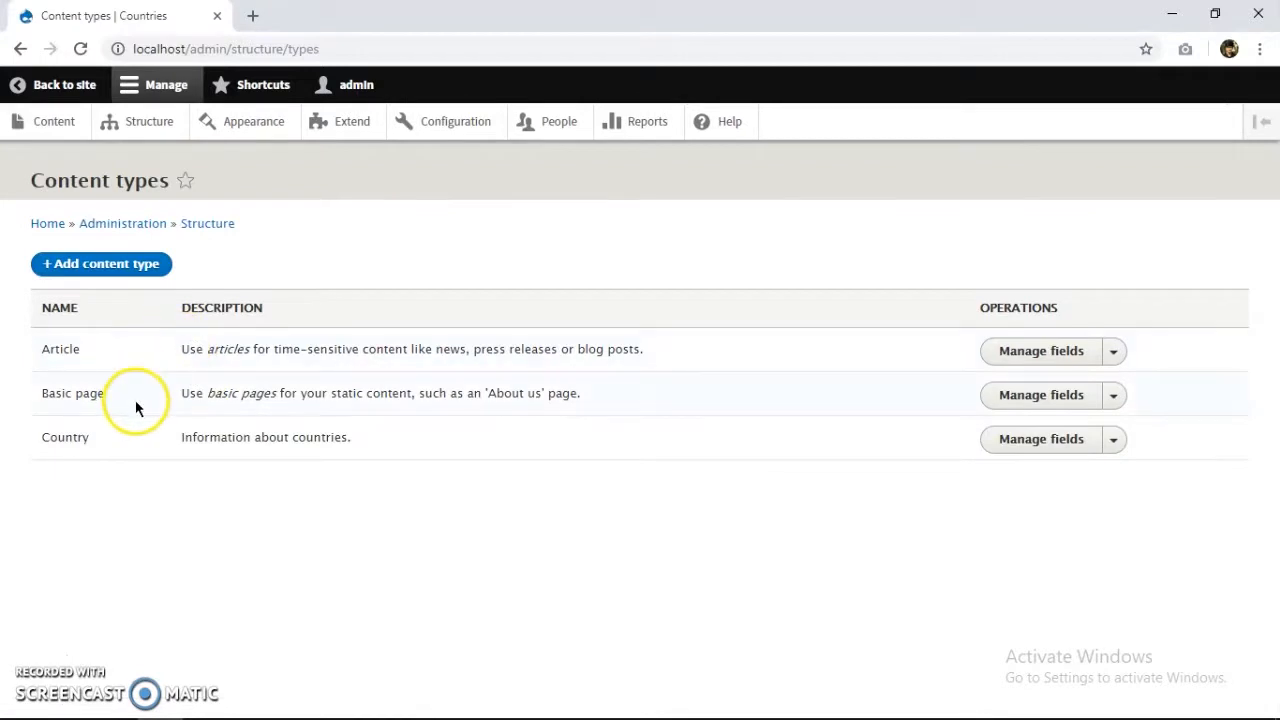
left_click(1041, 441)
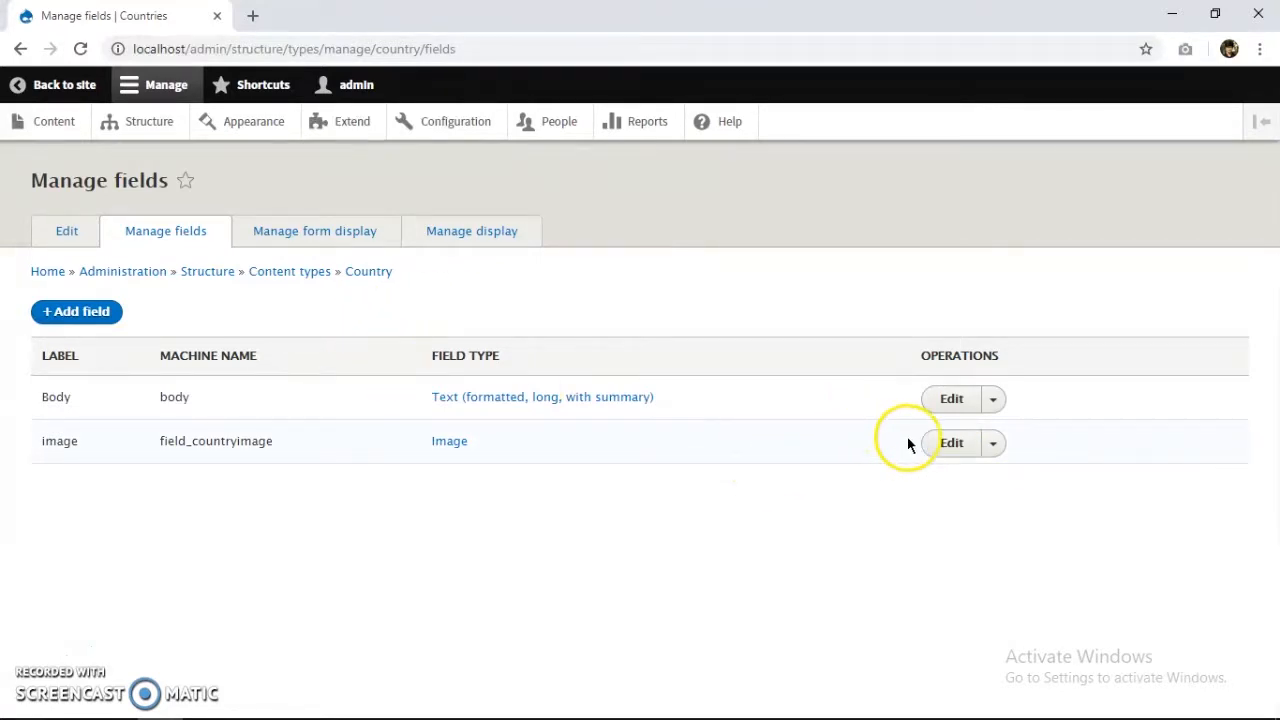
left_click(940, 447)
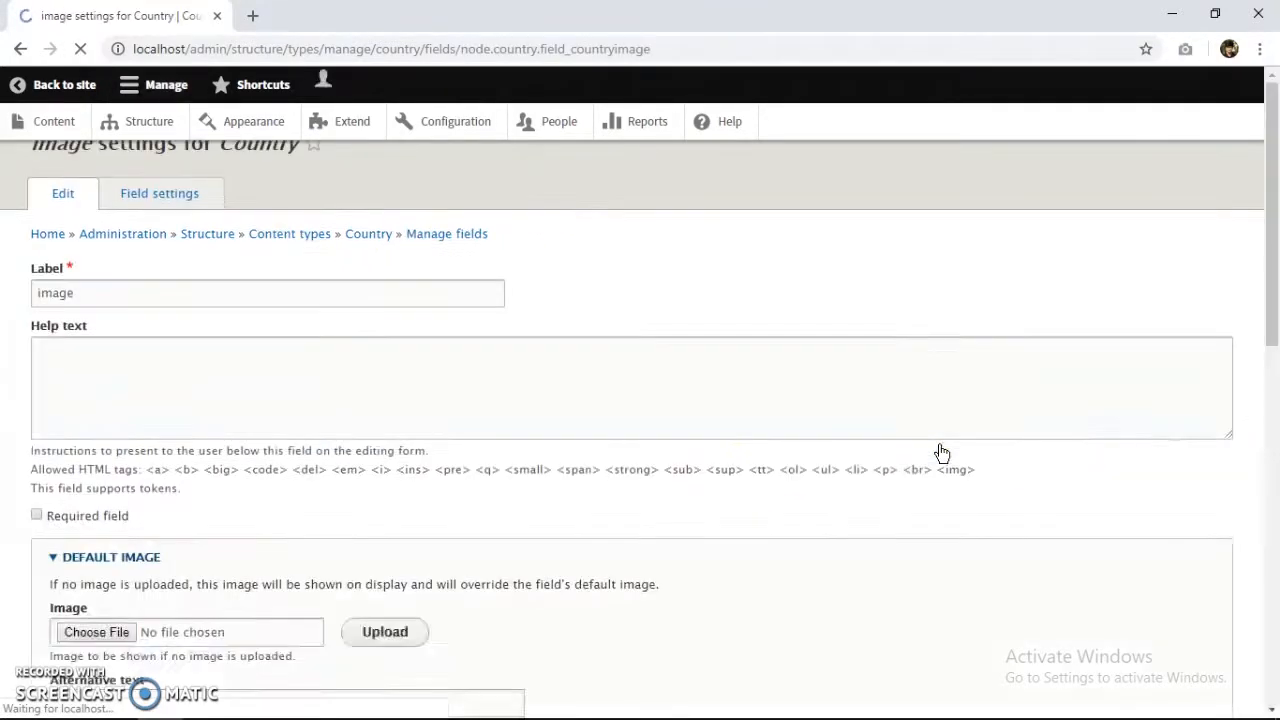
Clear the 500×500 minimum image resolution and save the field settings.
scroll(471, 600, "down", 6)
scroll(194, 425, "down", 2)
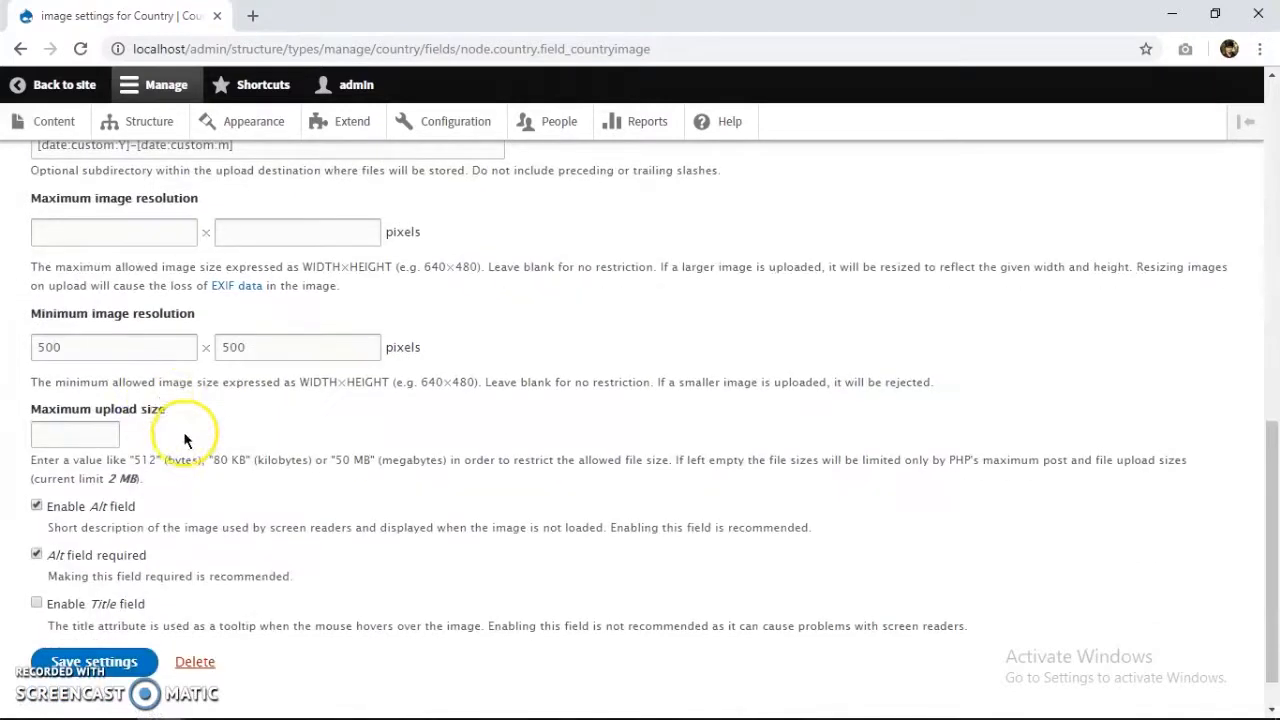
double_click(103, 347)
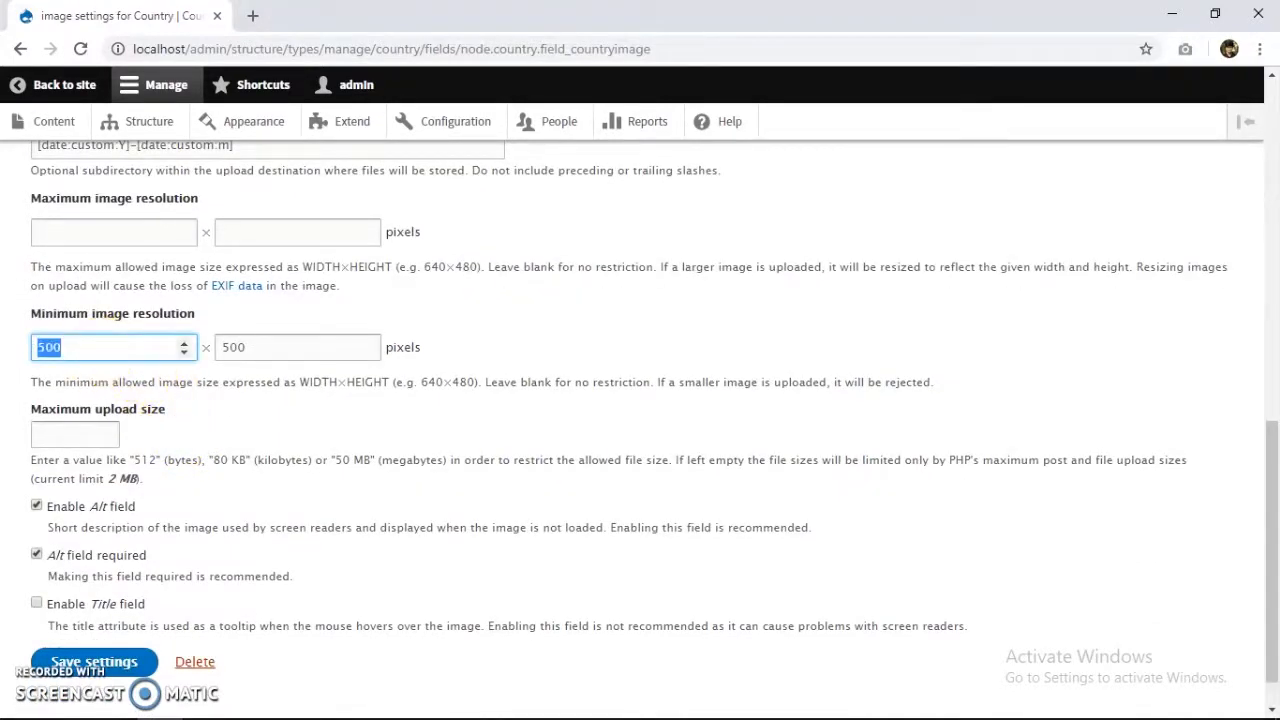
key("Tab")
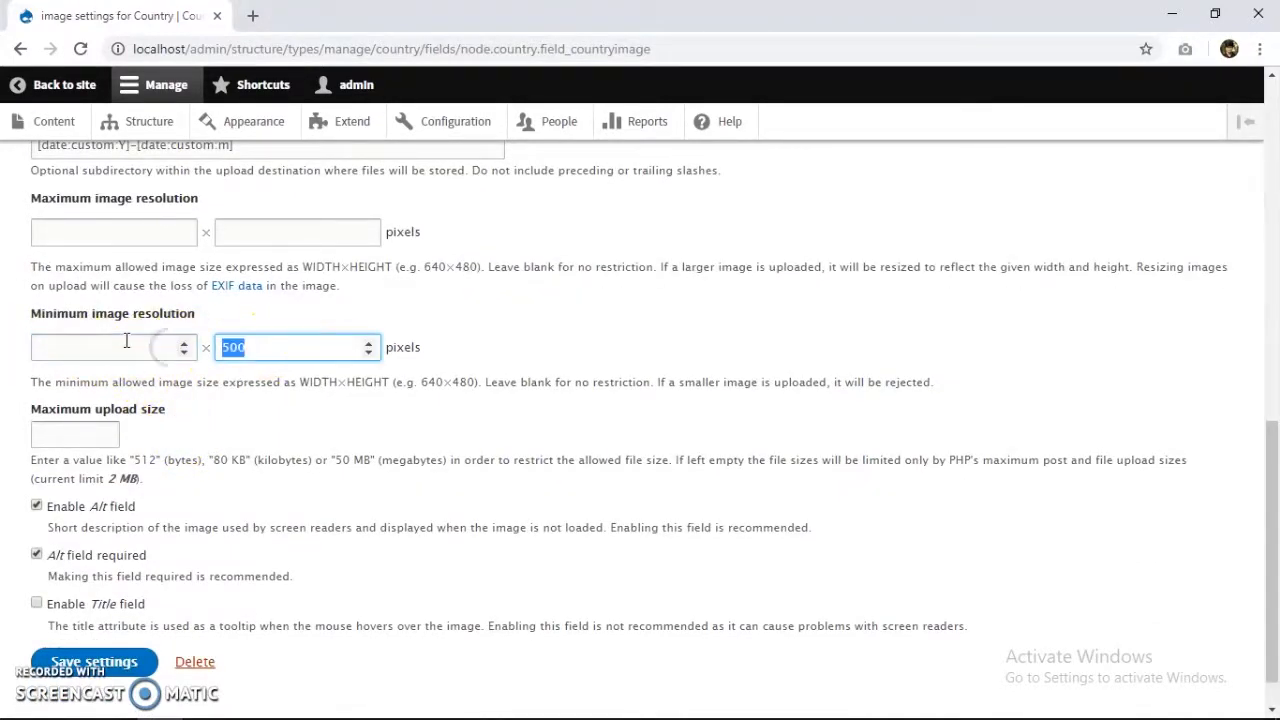
left_click(128, 396)
left_click(113, 600)
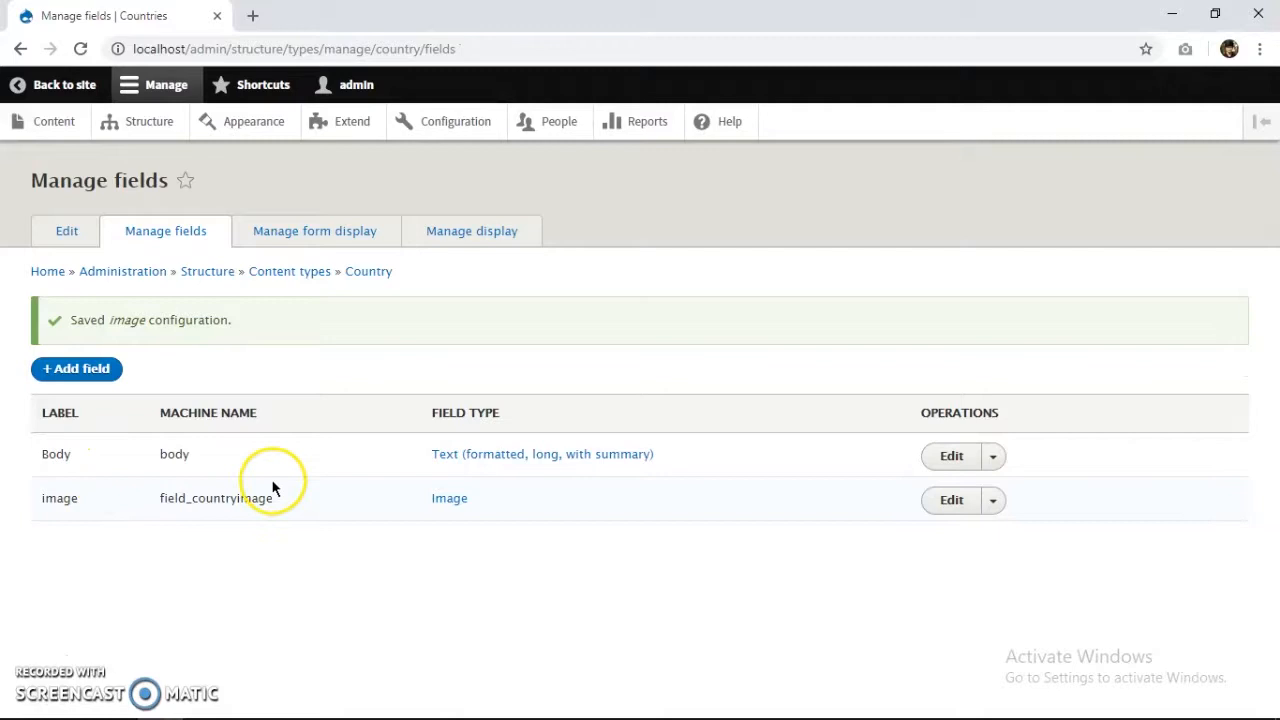
Make the Country image's alt field not required and save the field settings.
left_click(951, 500)
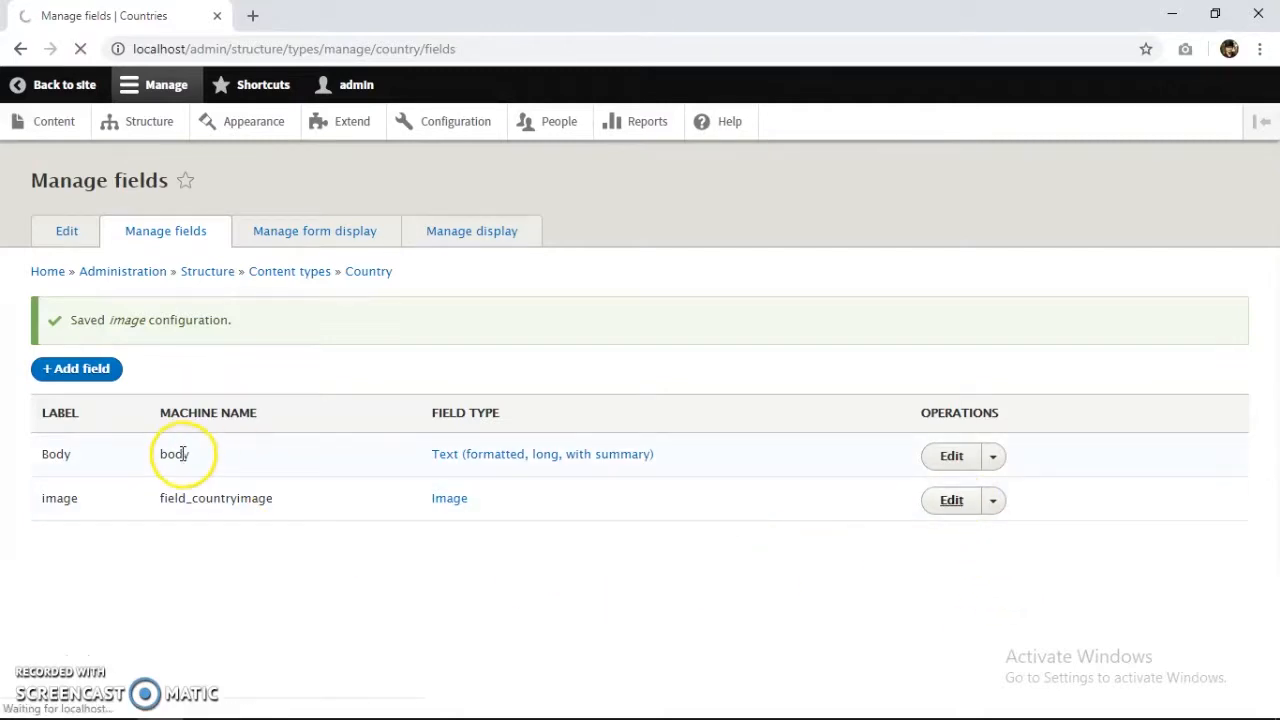
scroll(186, 457, "down", 9)
left_click(64, 508)
left_click(92, 614)
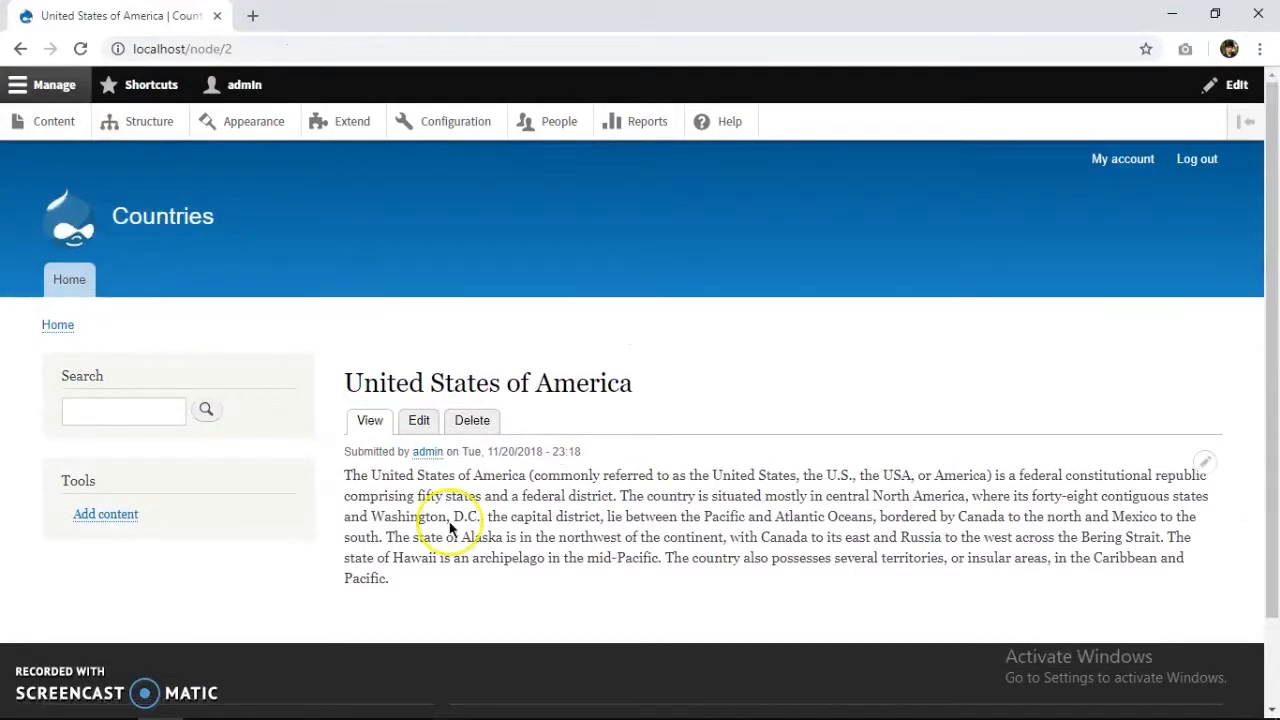
Attach USA-facts-1.jpg to the United States of America page and save it.
left_click(418, 436)
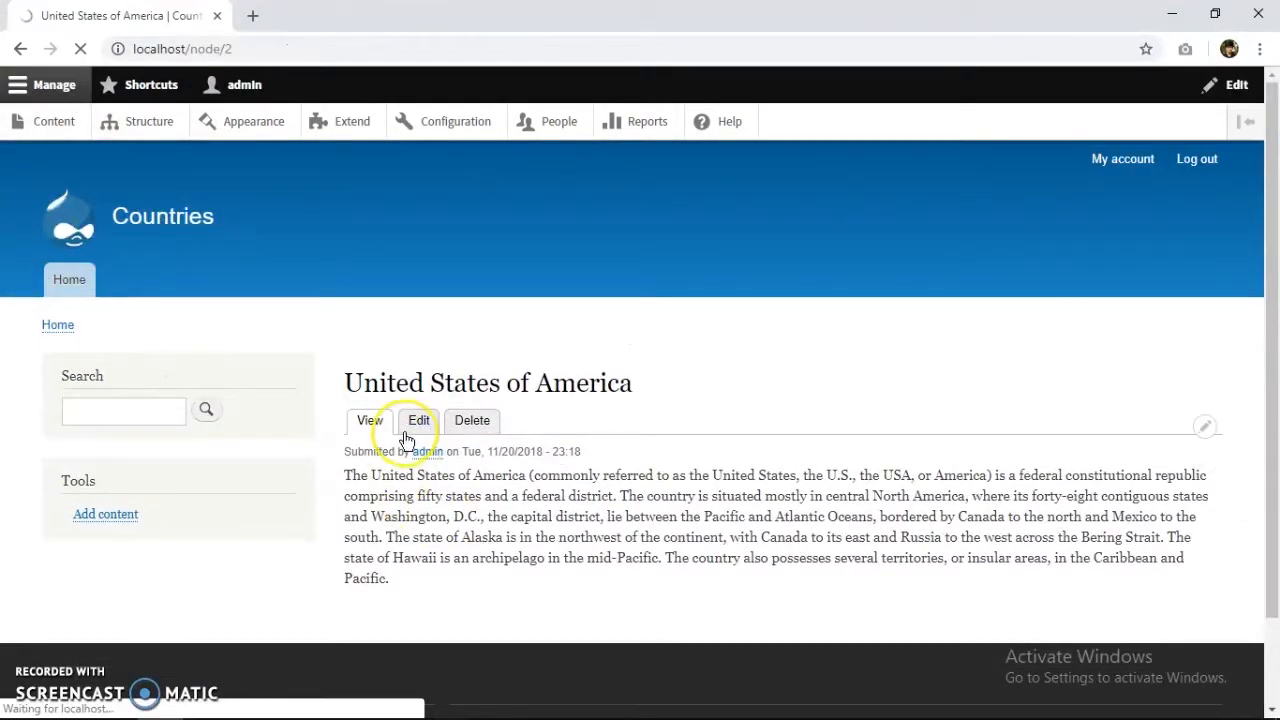
scroll(90, 470, "down", 3)
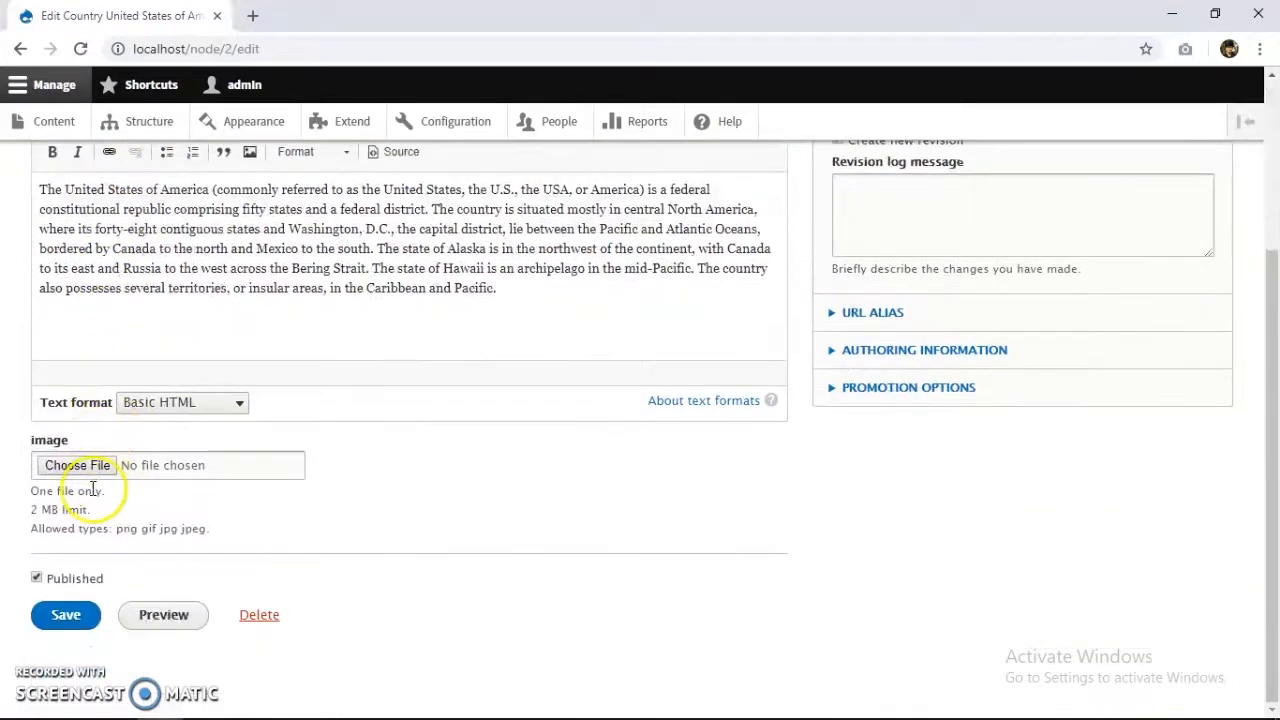
left_click(104, 465)
left_click(325, 252)
double_click(325, 252)
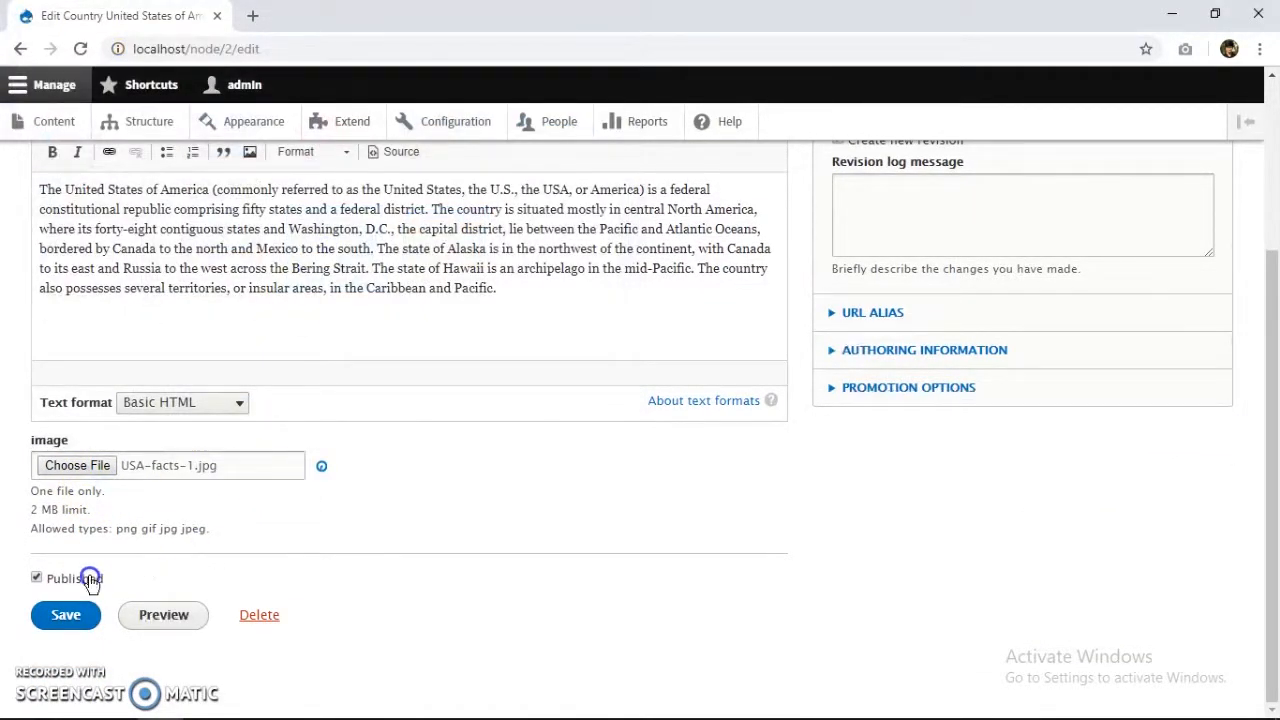
left_click(88, 663)
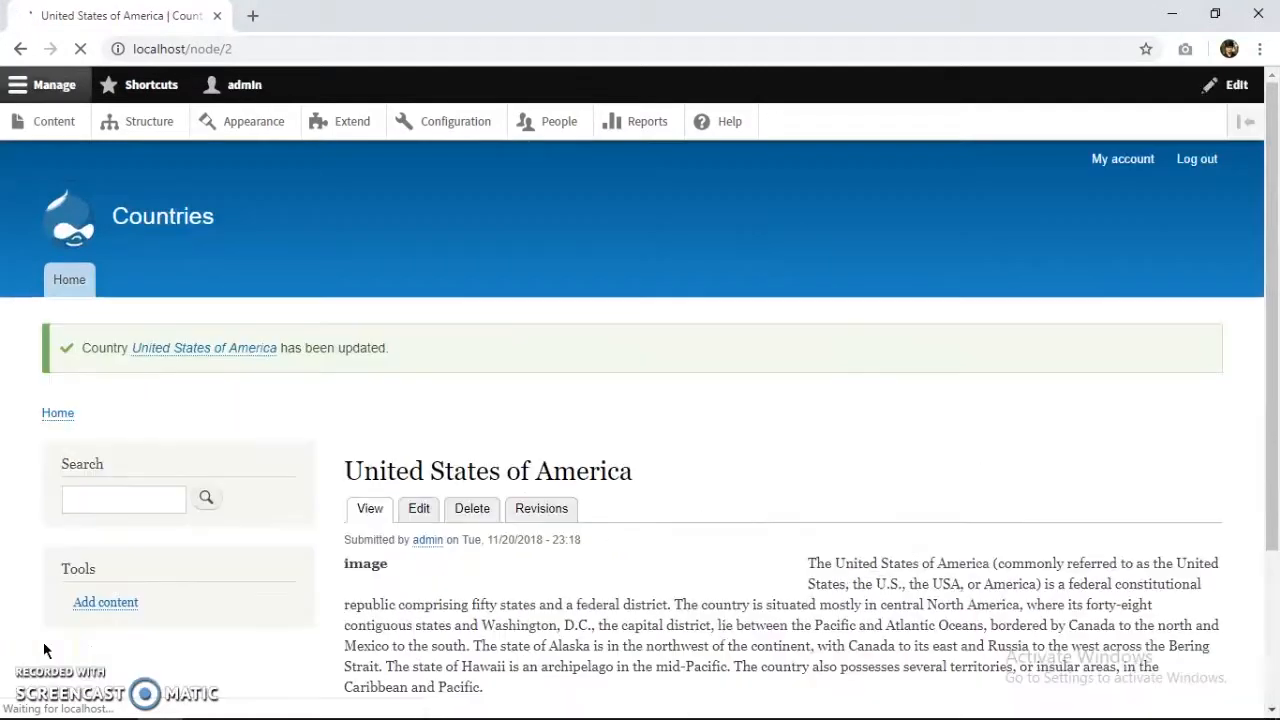
scroll(410, 412, "down", 2)
scroll(271, 489, "up", 2)
left_click(47, 127)
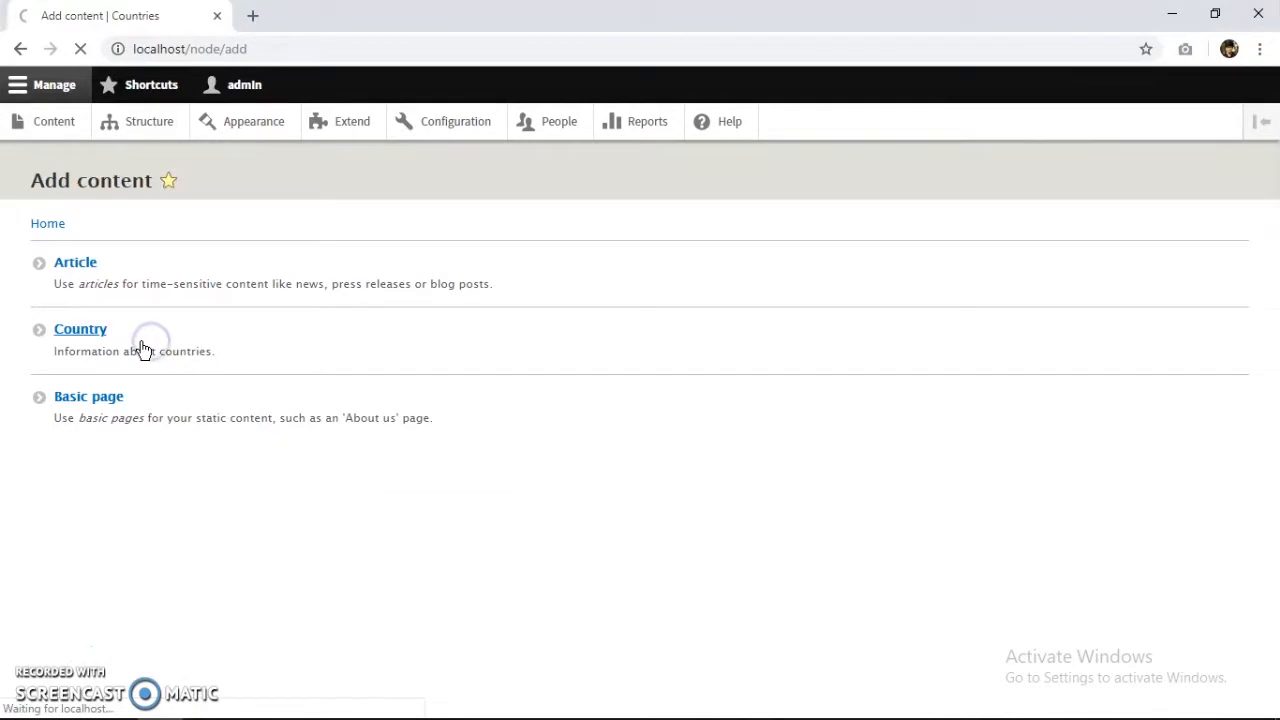
Create a Country titled 'Canada' with the pasted Canada paragraph and a Canadian picture.
left_click(168, 287)
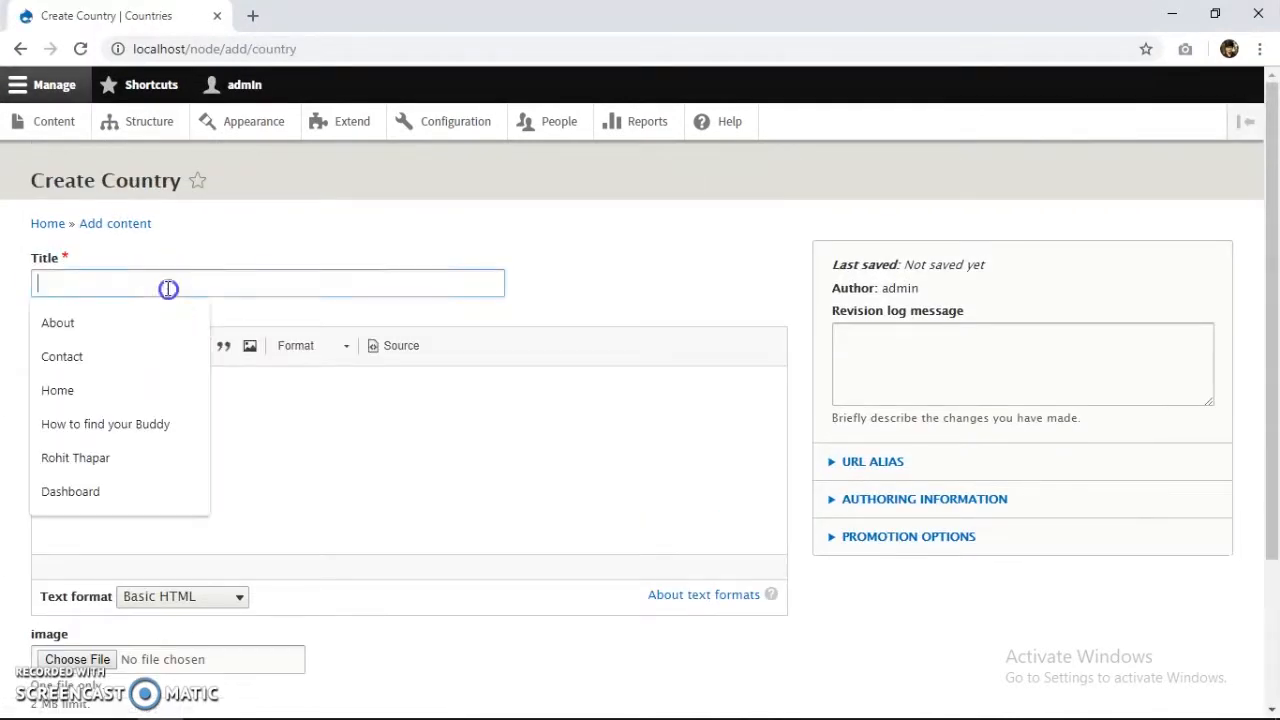
type("Canada")
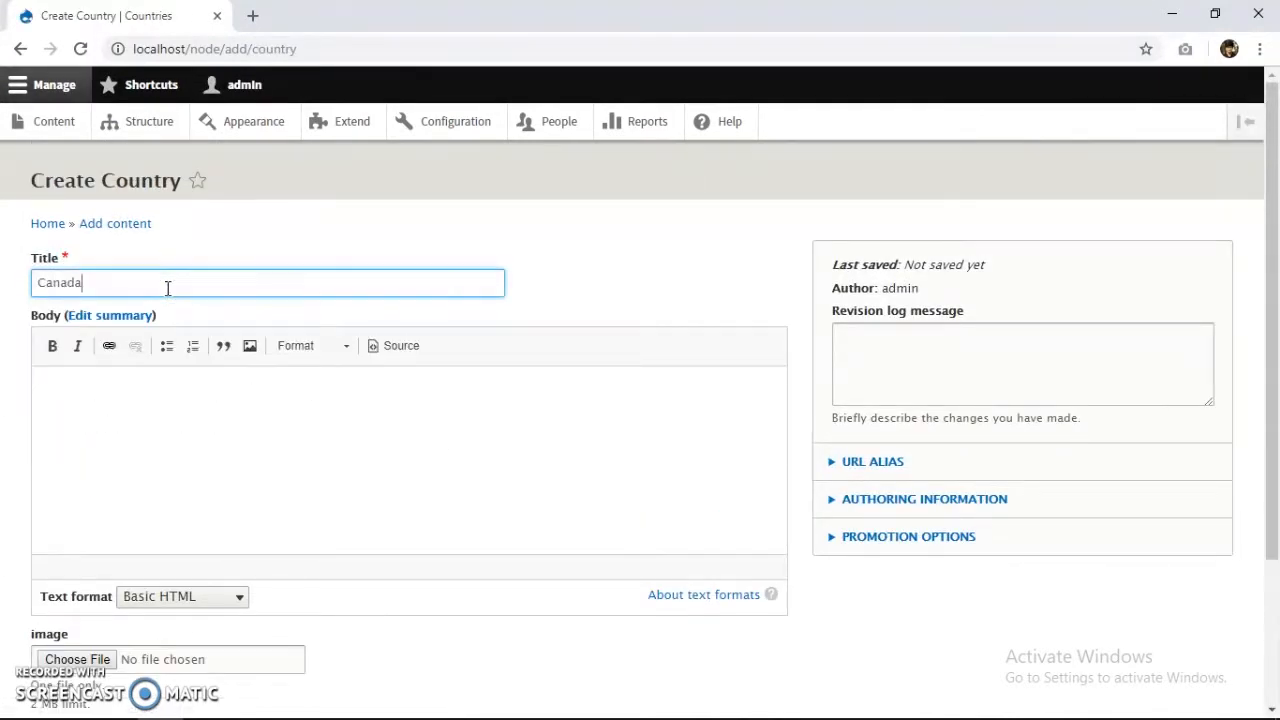
left_click(151, 414)
key("alt+Tab")
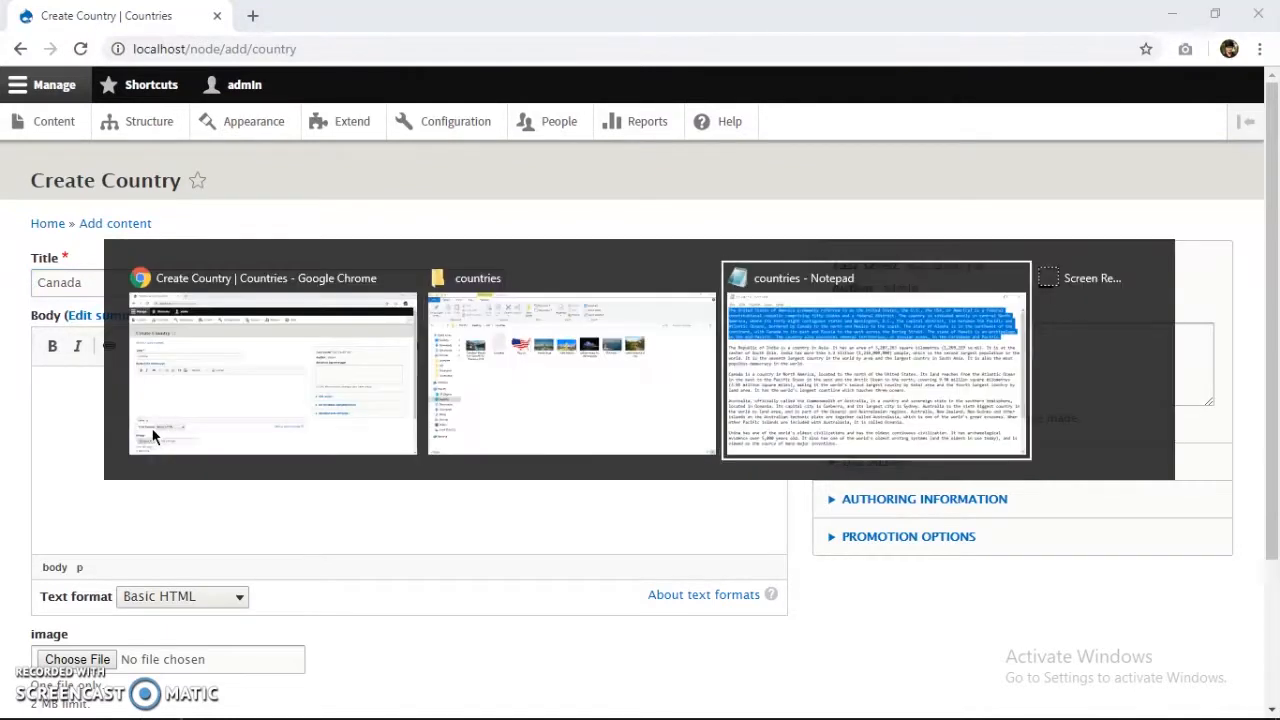
left_click_drag(700, 407, 143, 357)
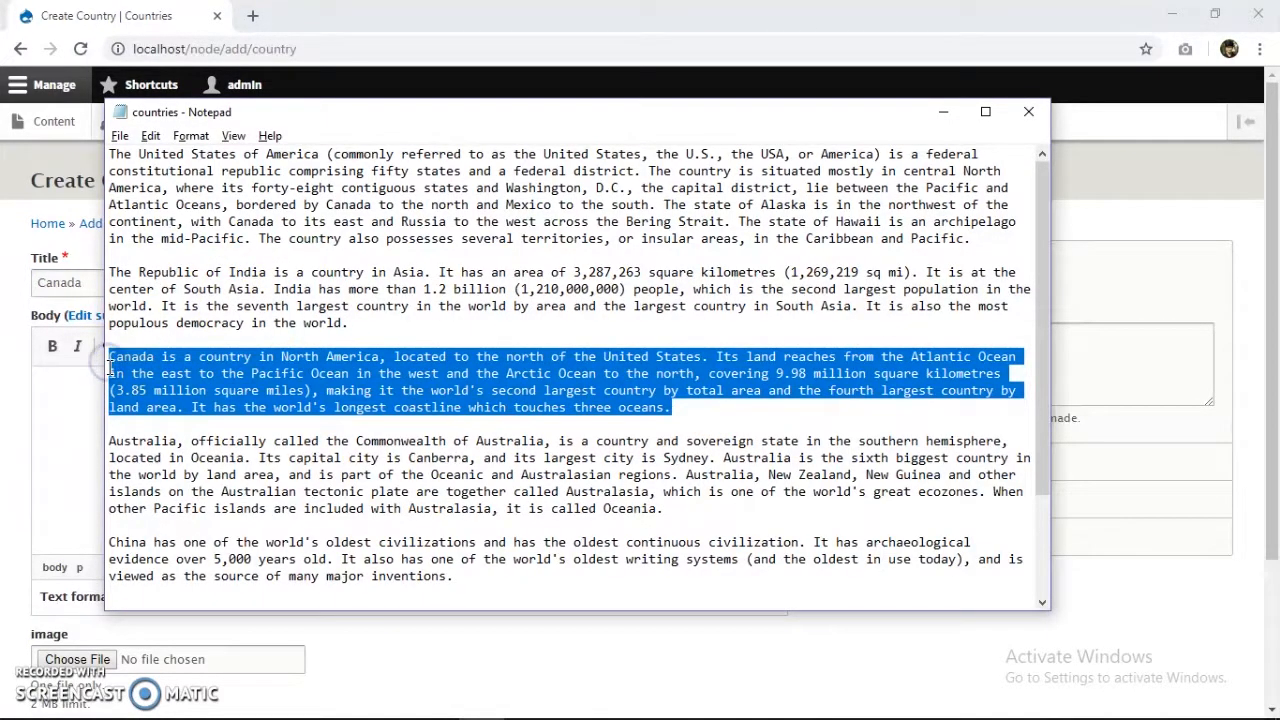
key("alt+Tab")
type("Canada is a country in North America, located to the north of the United States. Its land reaches from the Atlantic Ocean in the east to the Pacific Ocean in the west and the Arctic Ocean to the north, covering 9.98 million square kilometres (3.85 million square miles), making it the world's second largest country by total area and the fourth largest country by land area. It has the world's longest coastline which touches three oceans.")
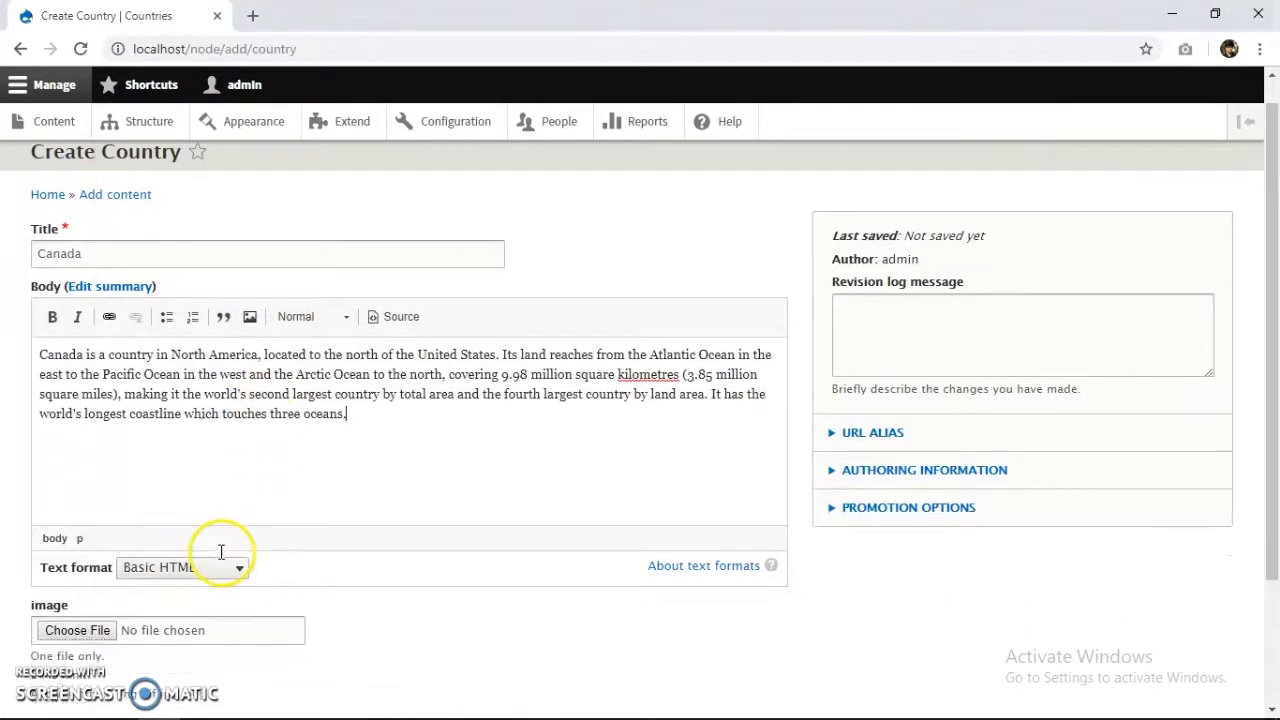
scroll(220, 551, "down", 2)
left_click(86, 465)
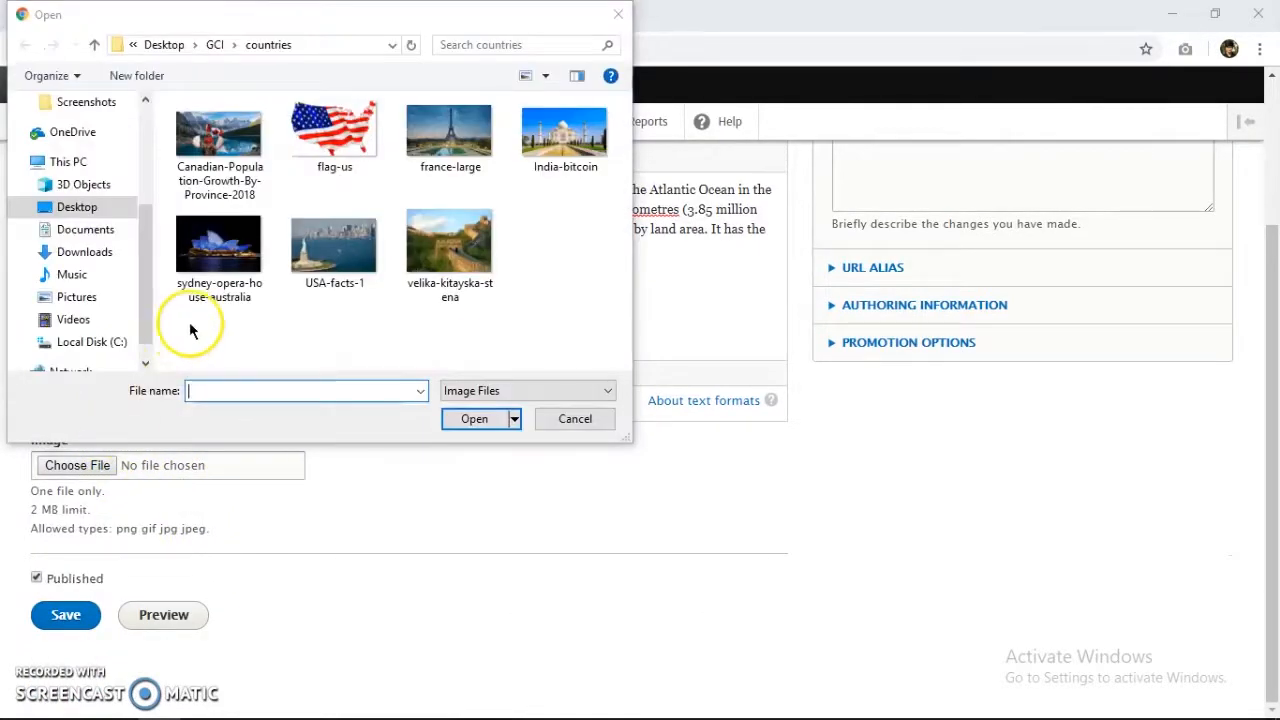
double_click(252, 160)
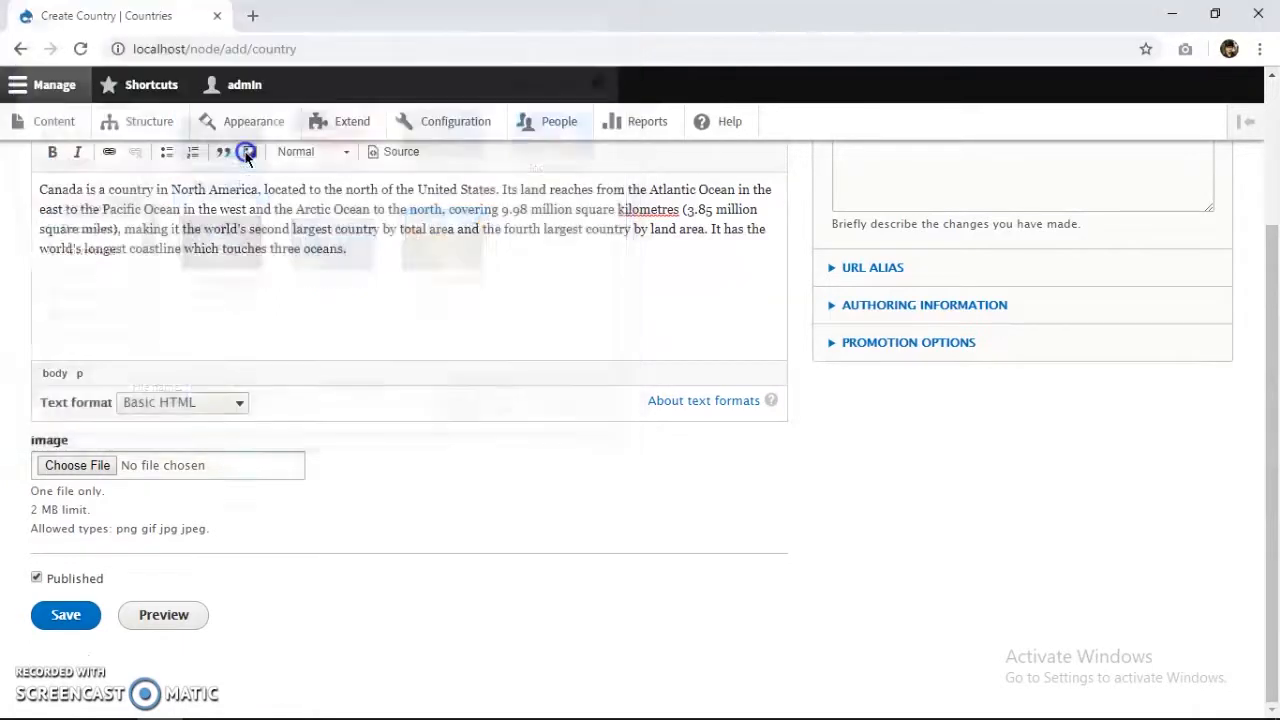
left_click(66, 615)
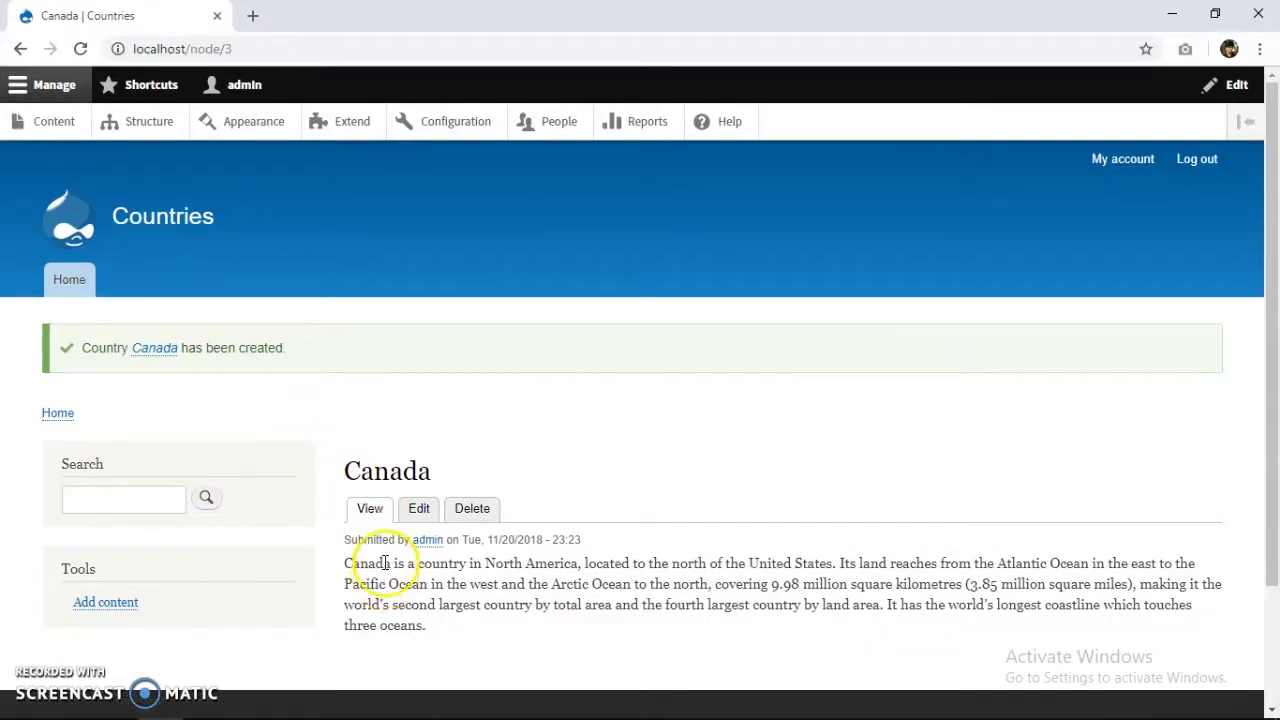
Attach Canadian-Population-Growth-By-Province-2018.jpg to the Canada page and save the update.
left_click(419, 512)
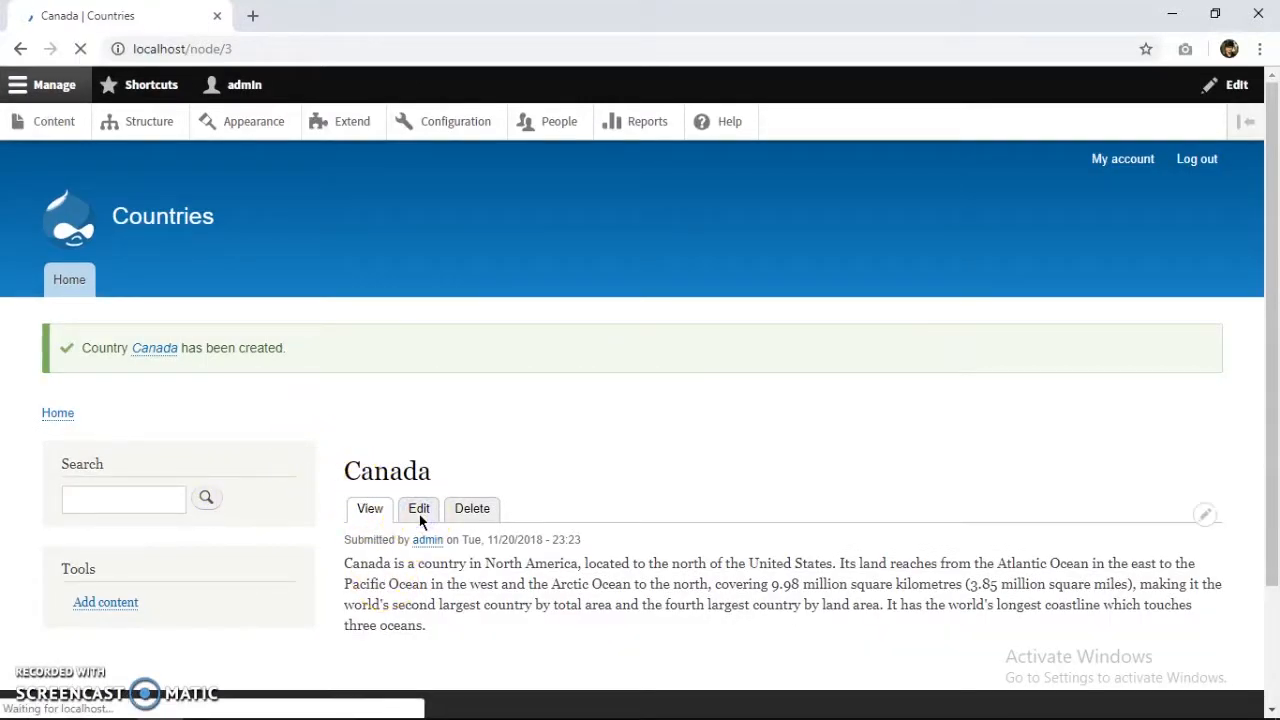
scroll(419, 518, "down", 3)
scroll(300, 480, "down", 10)
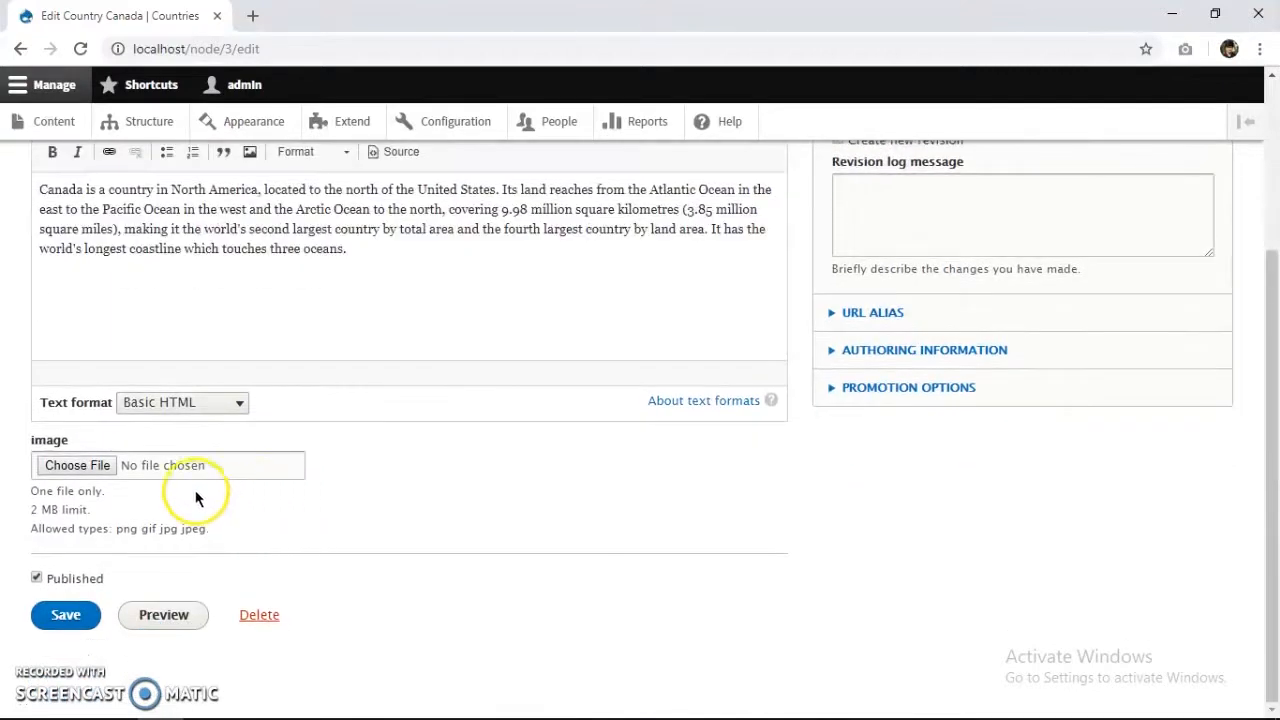
left_click(101, 463)
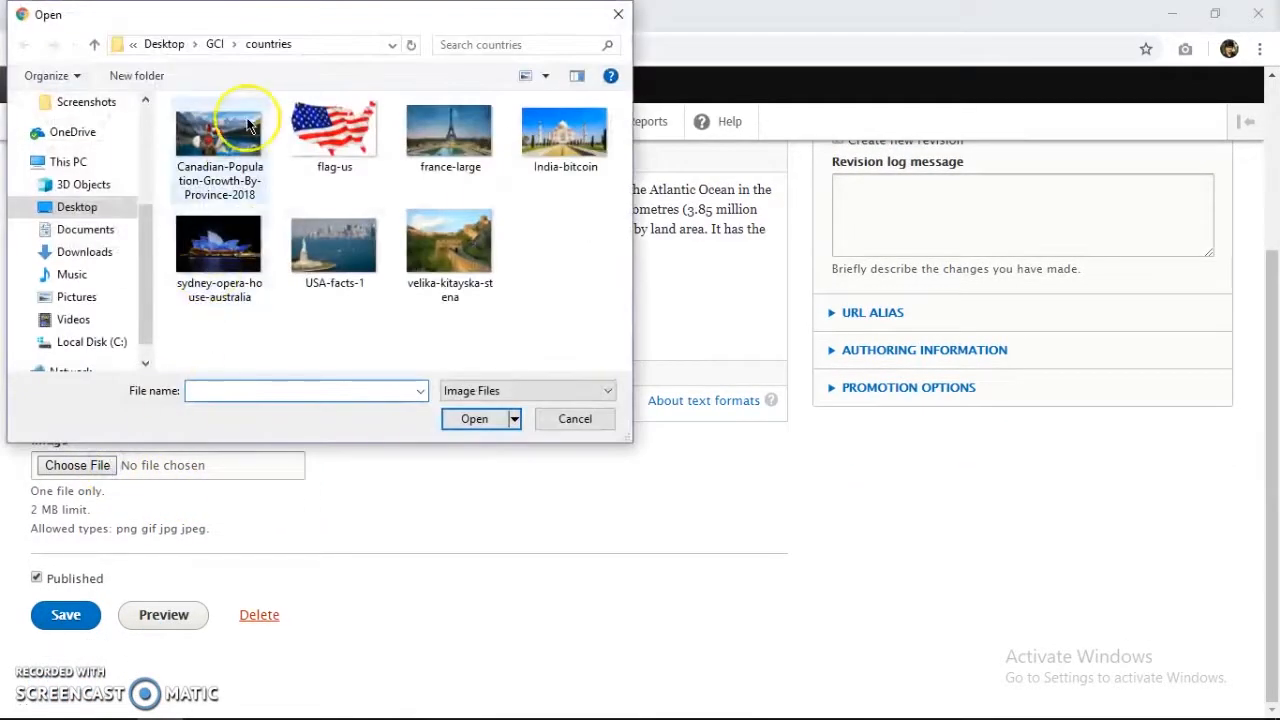
double_click(249, 124)
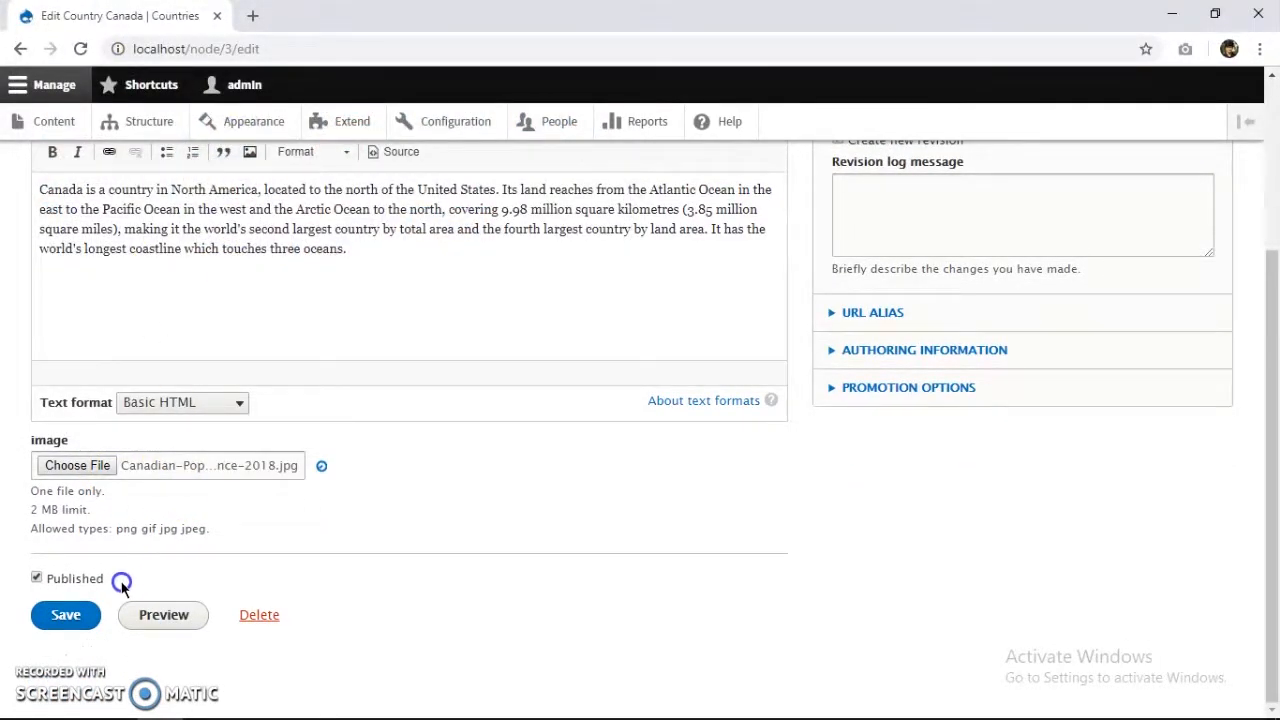
scroll(90, 645, "down", 1)
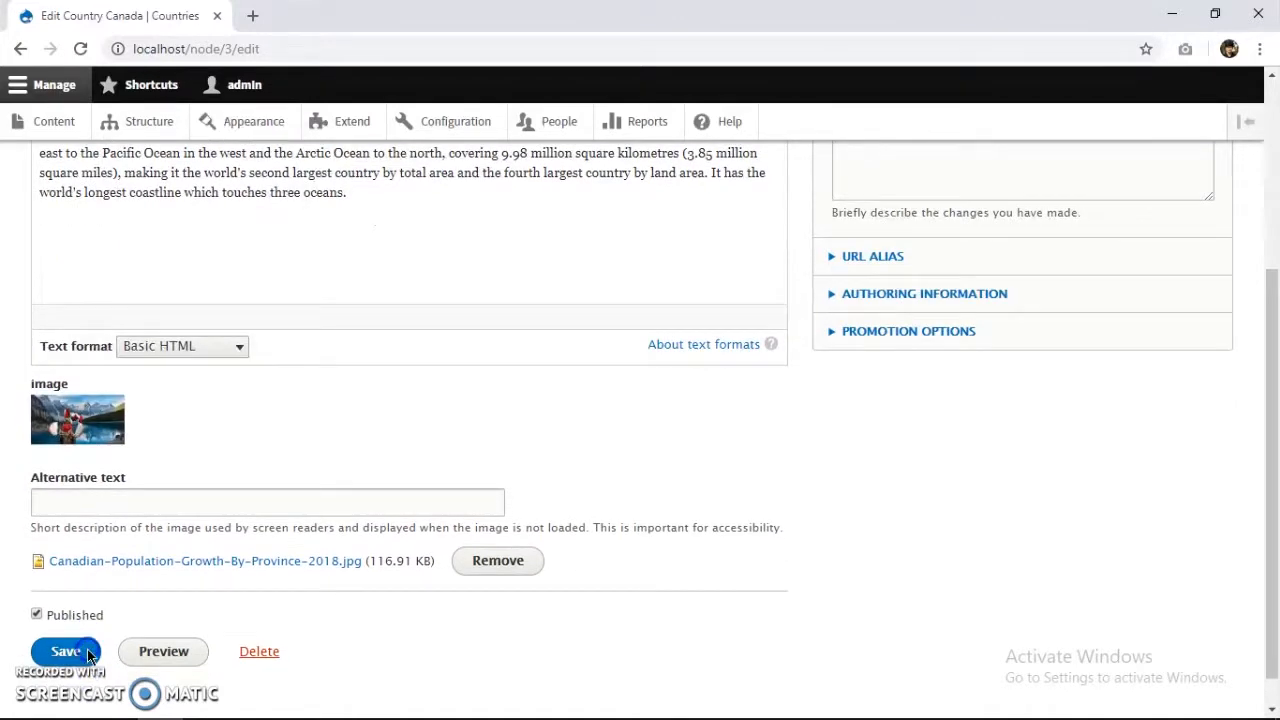
left_click(66, 651)
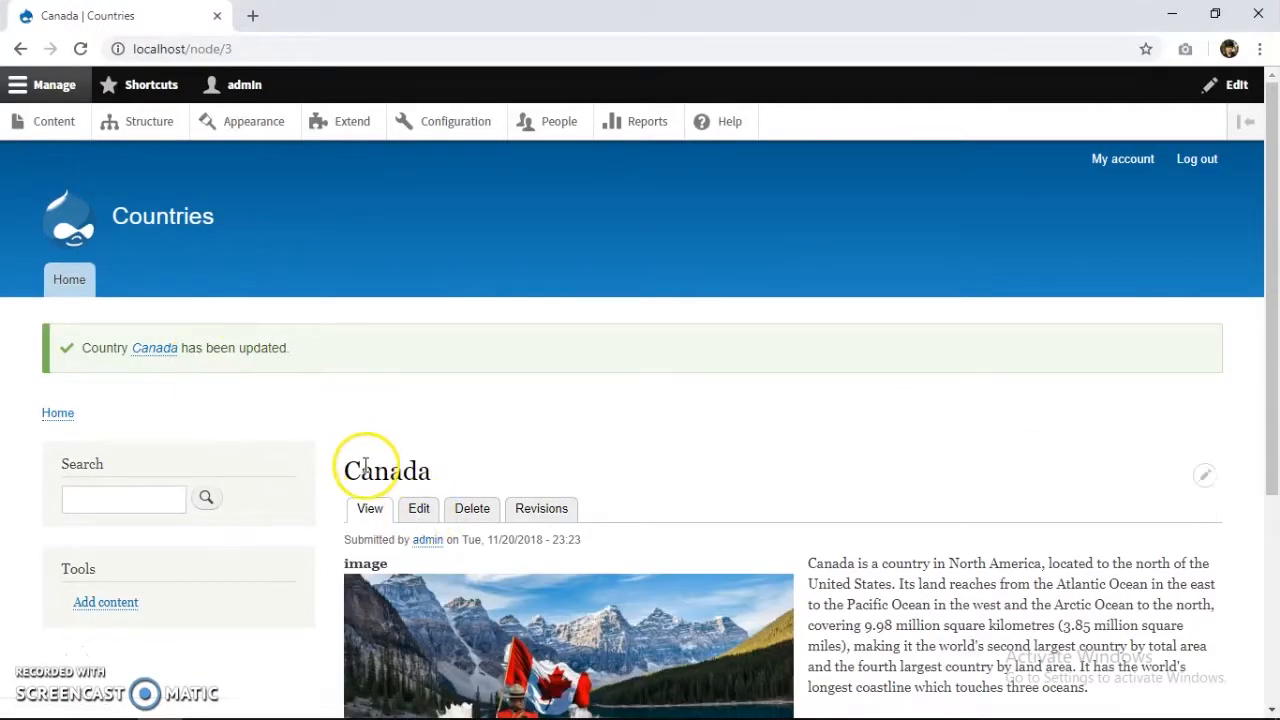
left_click(47, 138)
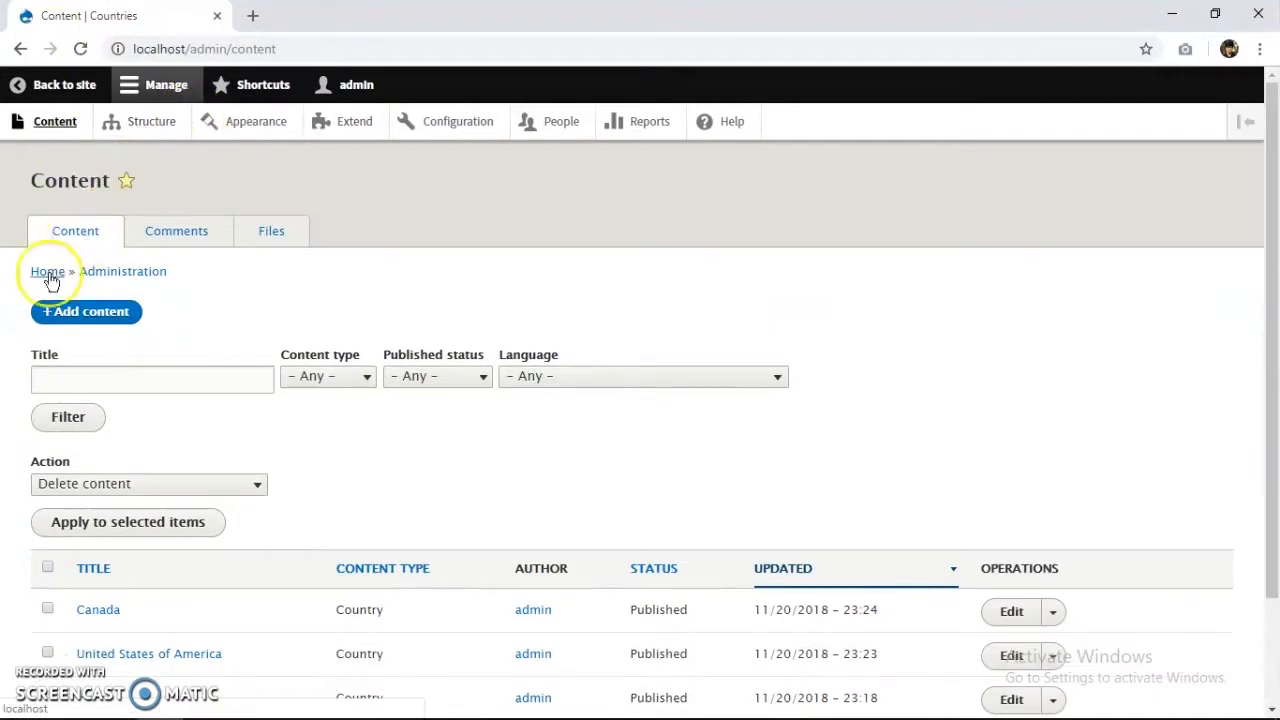
Start a new Country titled 'China' and paste the China paragraph into Body.
left_click(74, 313)
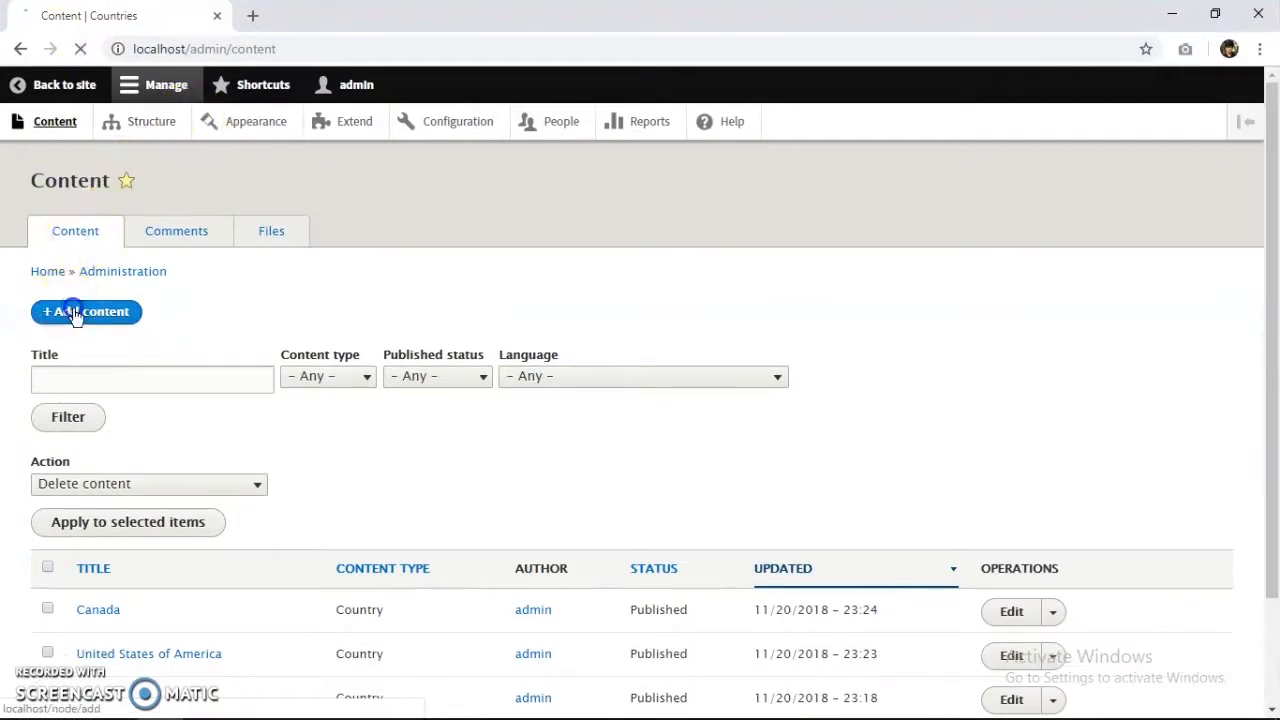
left_click(131, 355)
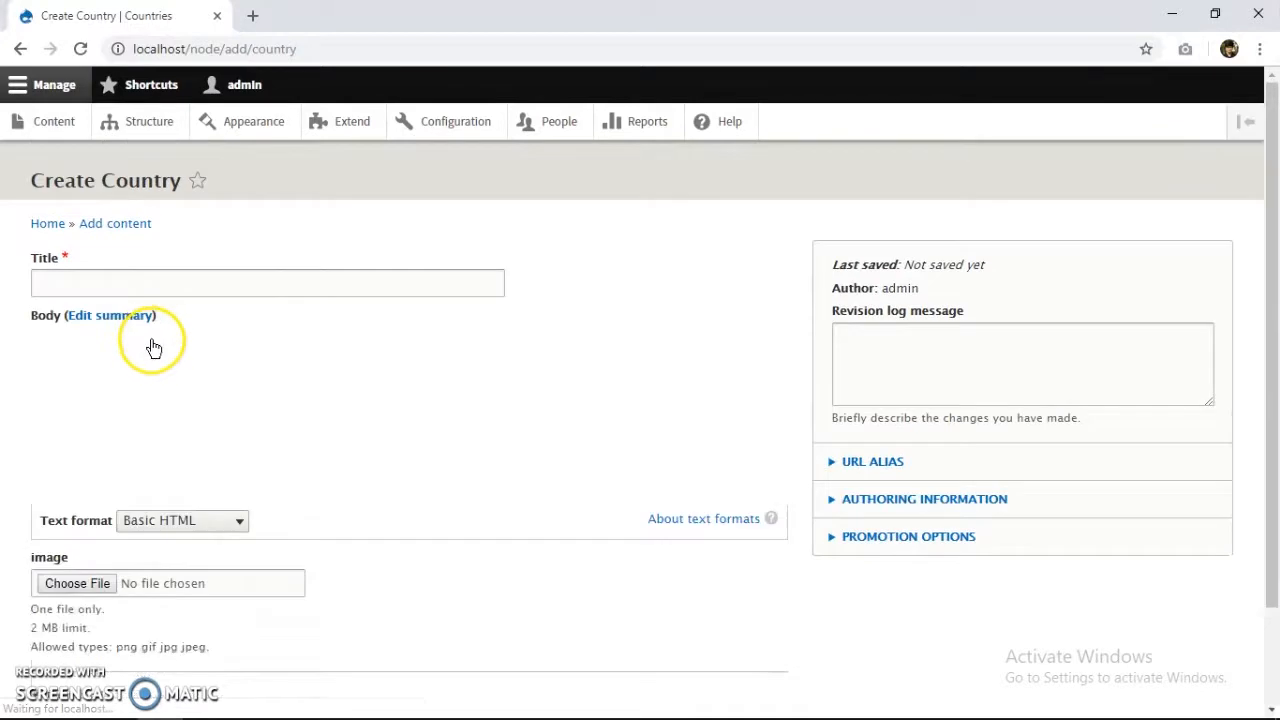
left_click(130, 287)
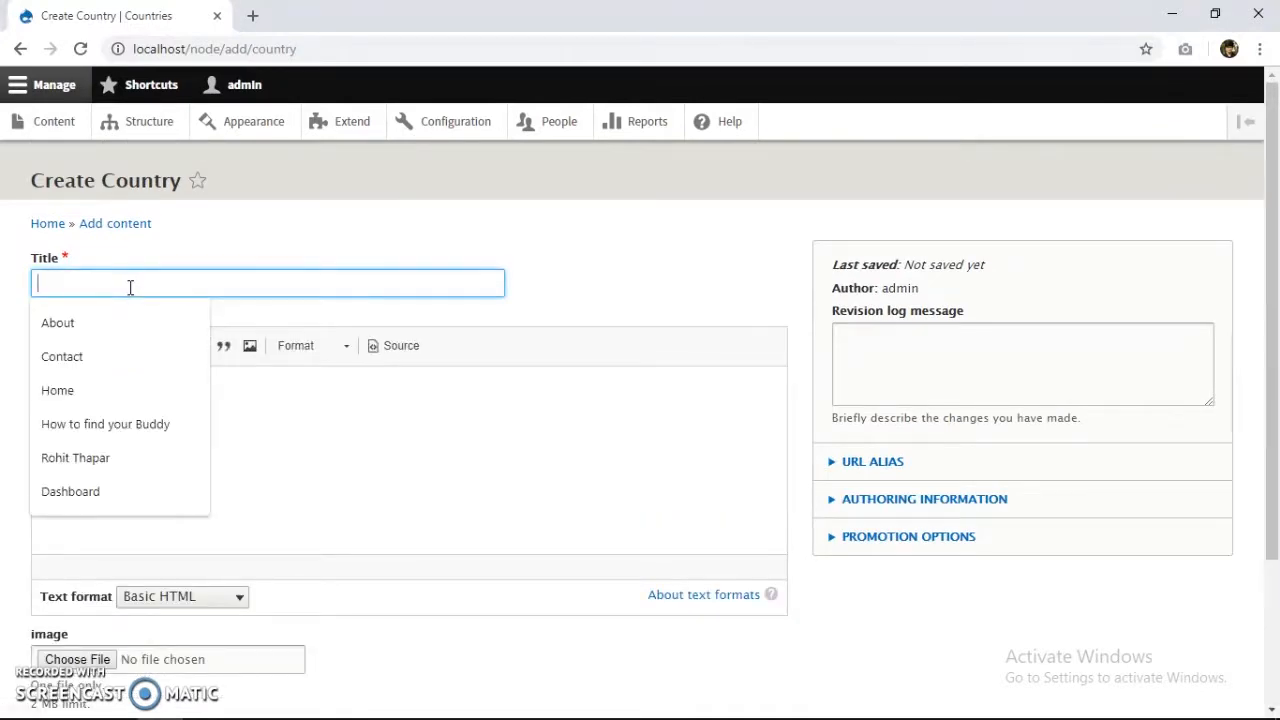
type("China")
left_click(173, 512)
key("alt+Tab")
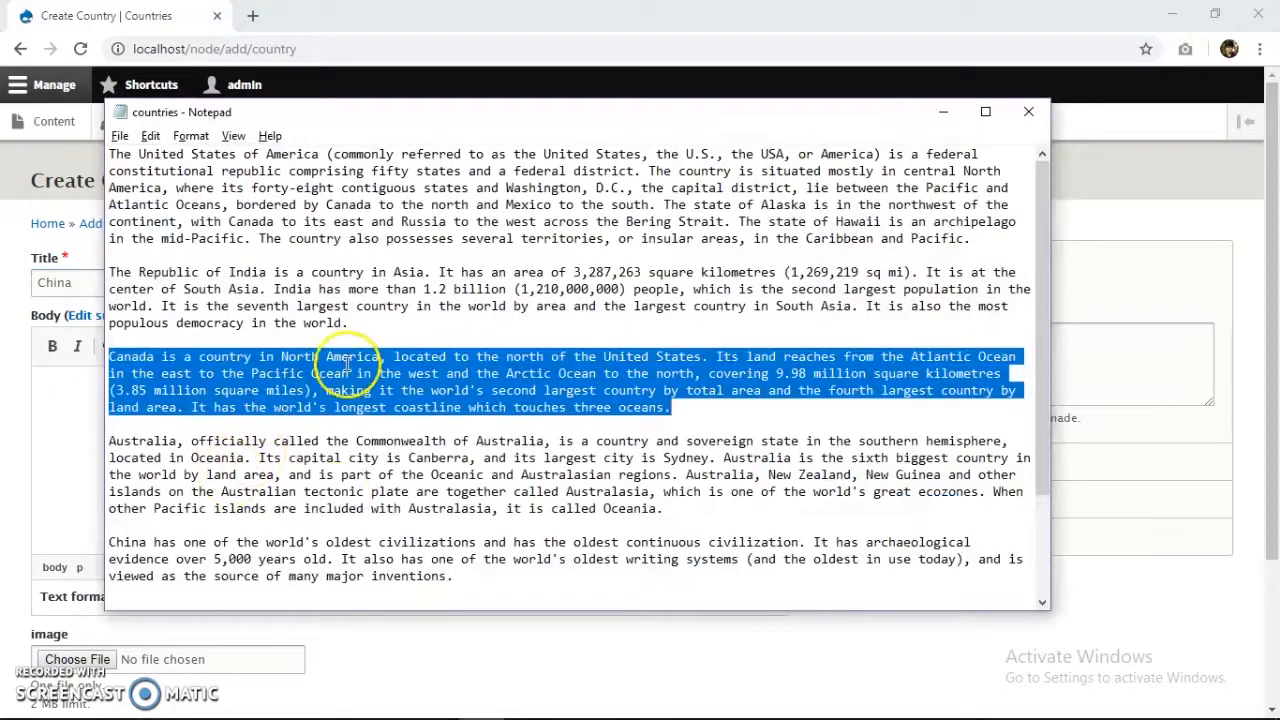
scroll(450, 575, "down", 2)
left_click(467, 474)
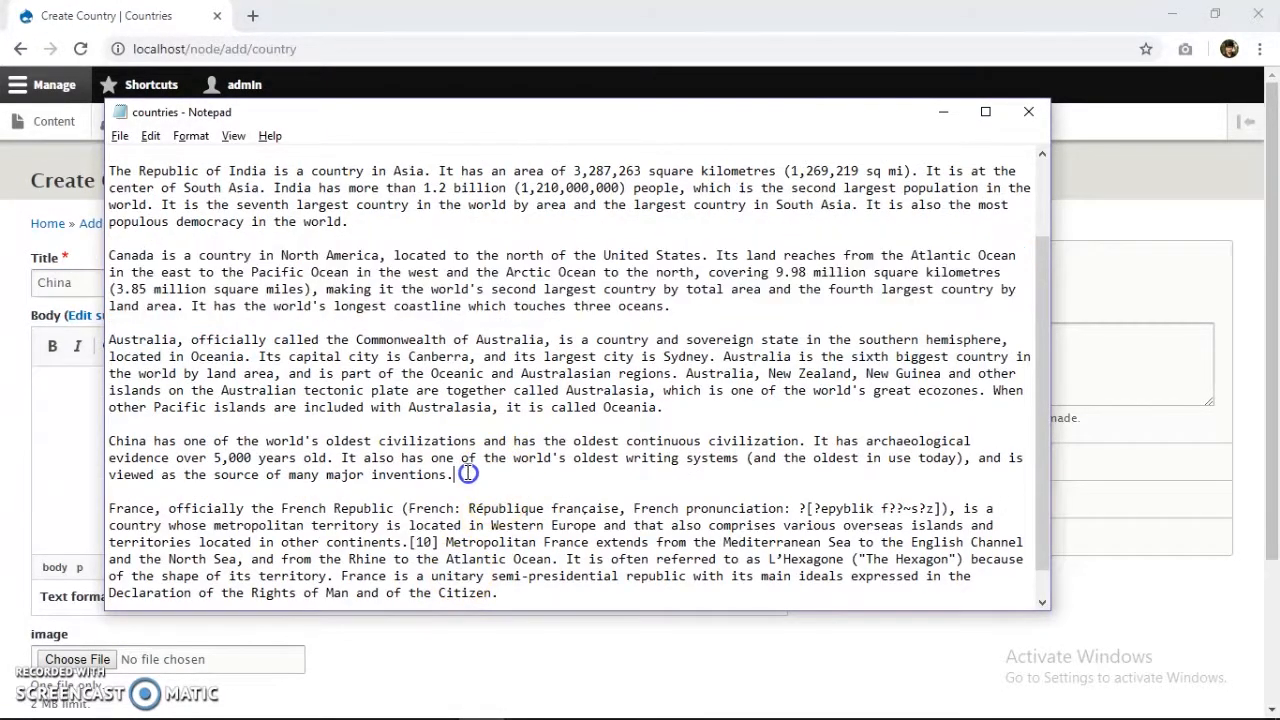
left_click_drag(467, 474, 100, 444)
key("ctrl+c")
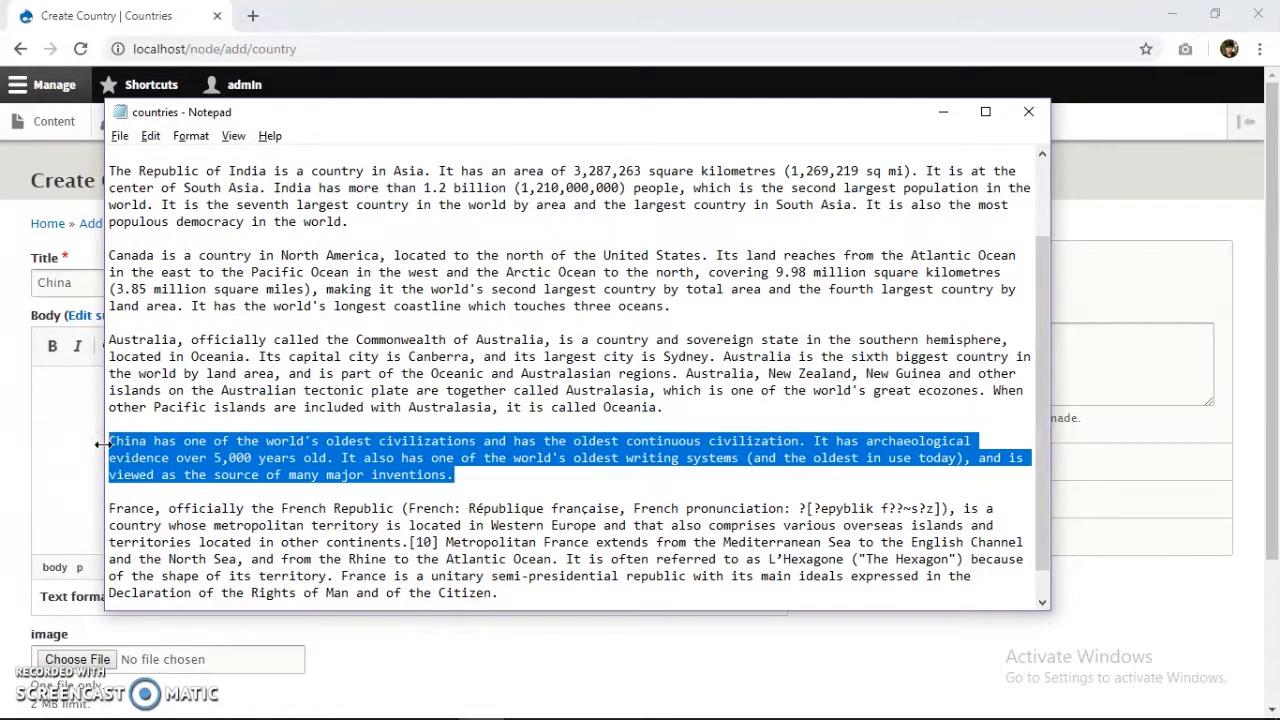
key("alt+Tab")
key("ctrl+v")
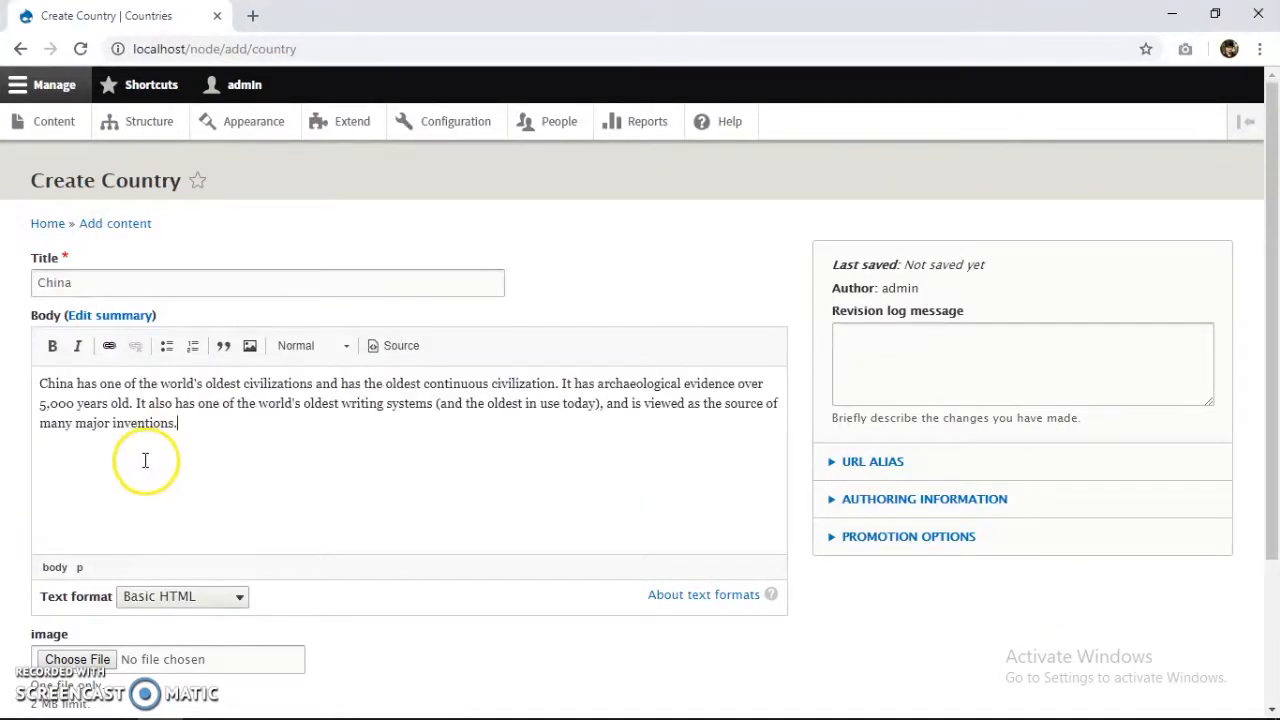
Attach velika-kitayska-stena.jpg as the image and save the China page.
scroll(128, 544, "down", 2)
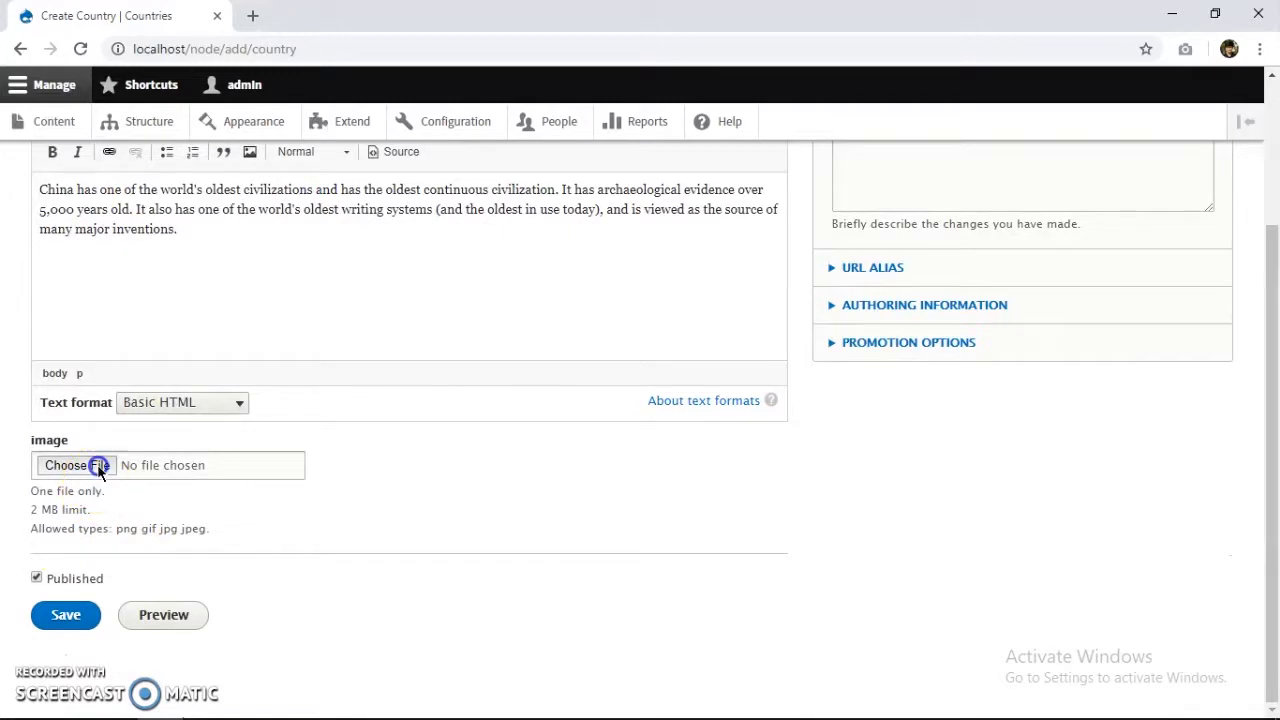
left_click(96, 465)
double_click(449, 245)
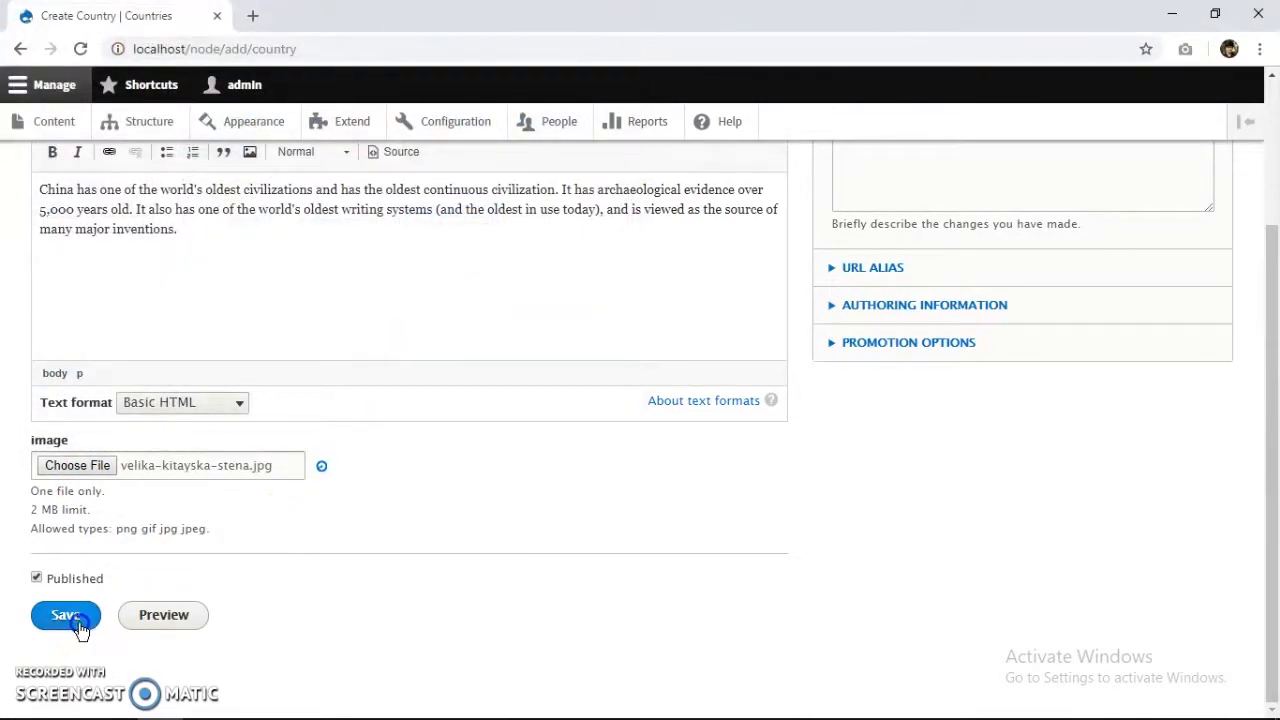
scroll(88, 673, "down", 1)
left_click(197, 236)
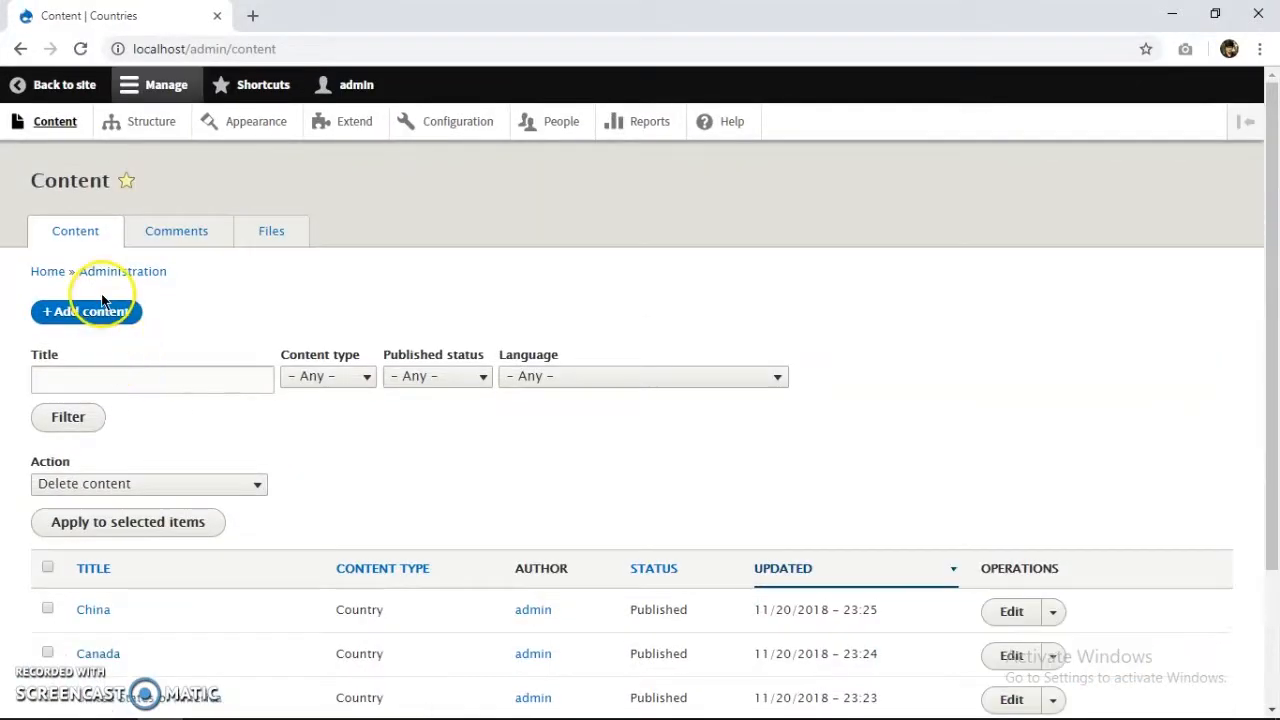
left_click(103, 310)
Start a new Country titled 'Australia' and paste the Australia paragraph into Body.
left_click(203, 333)
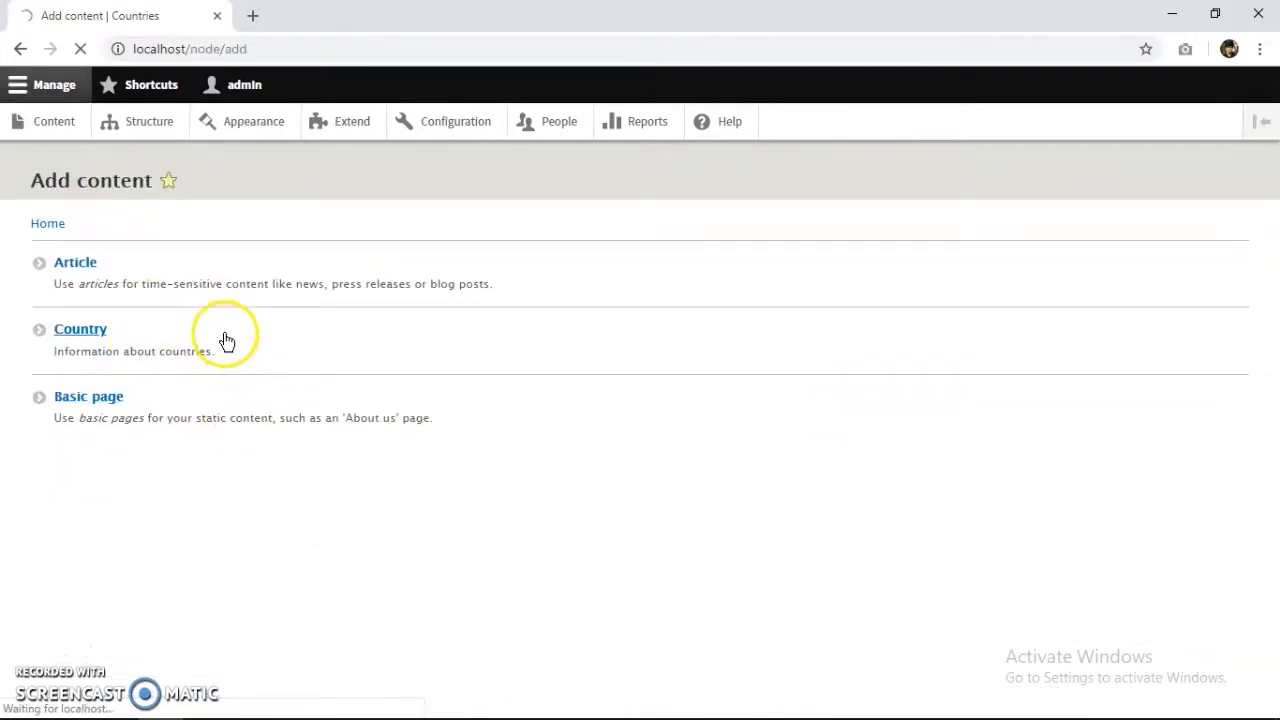
left_click(247, 288)
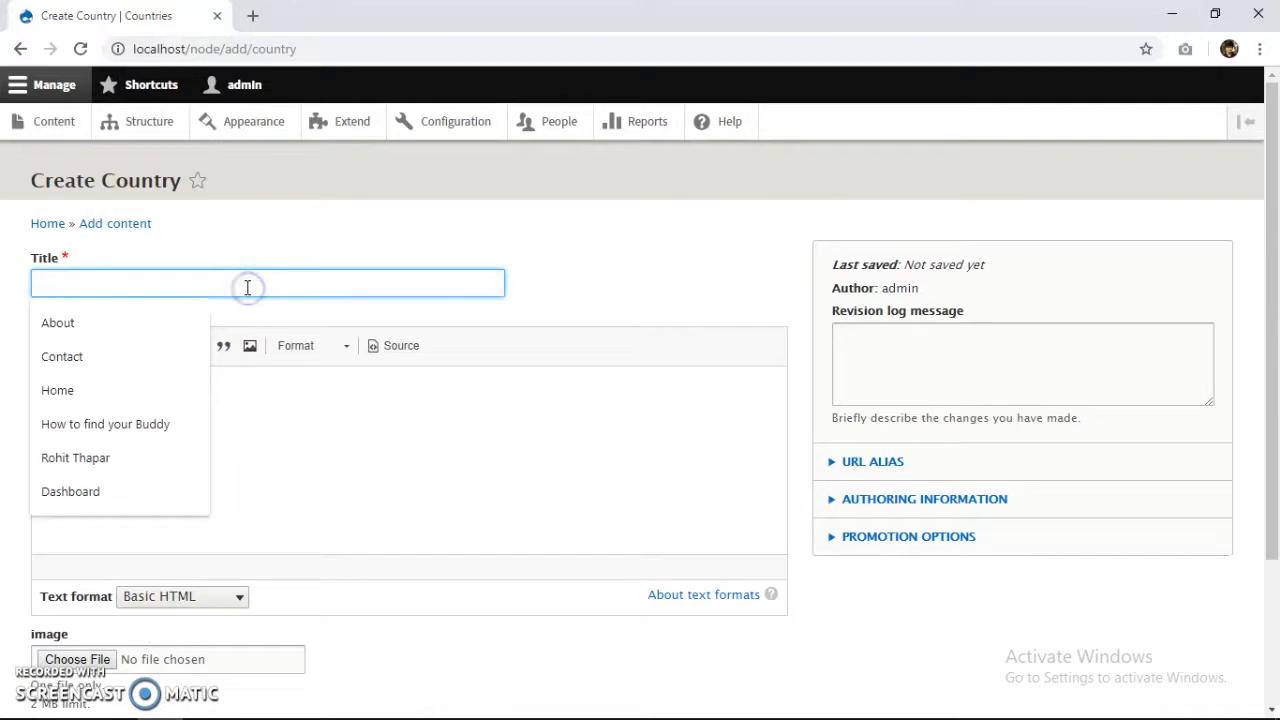
type("Australia")
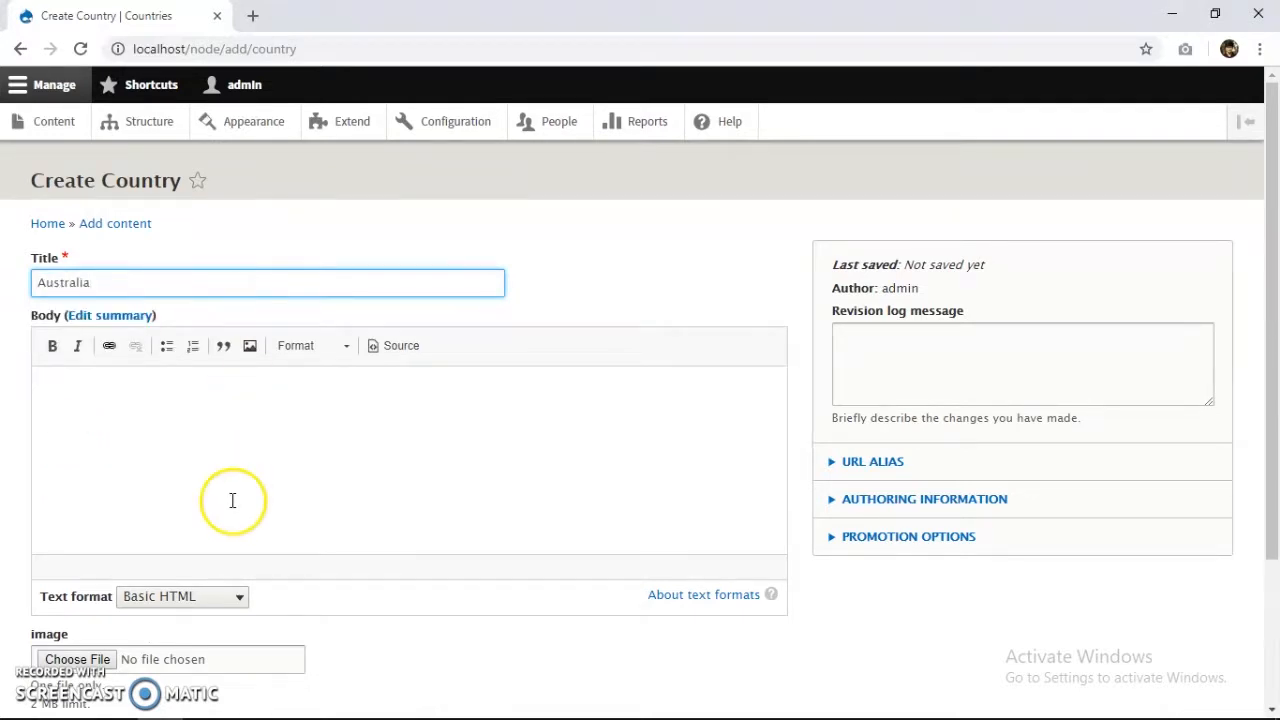
left_click(236, 534)
key("alt+Tab")
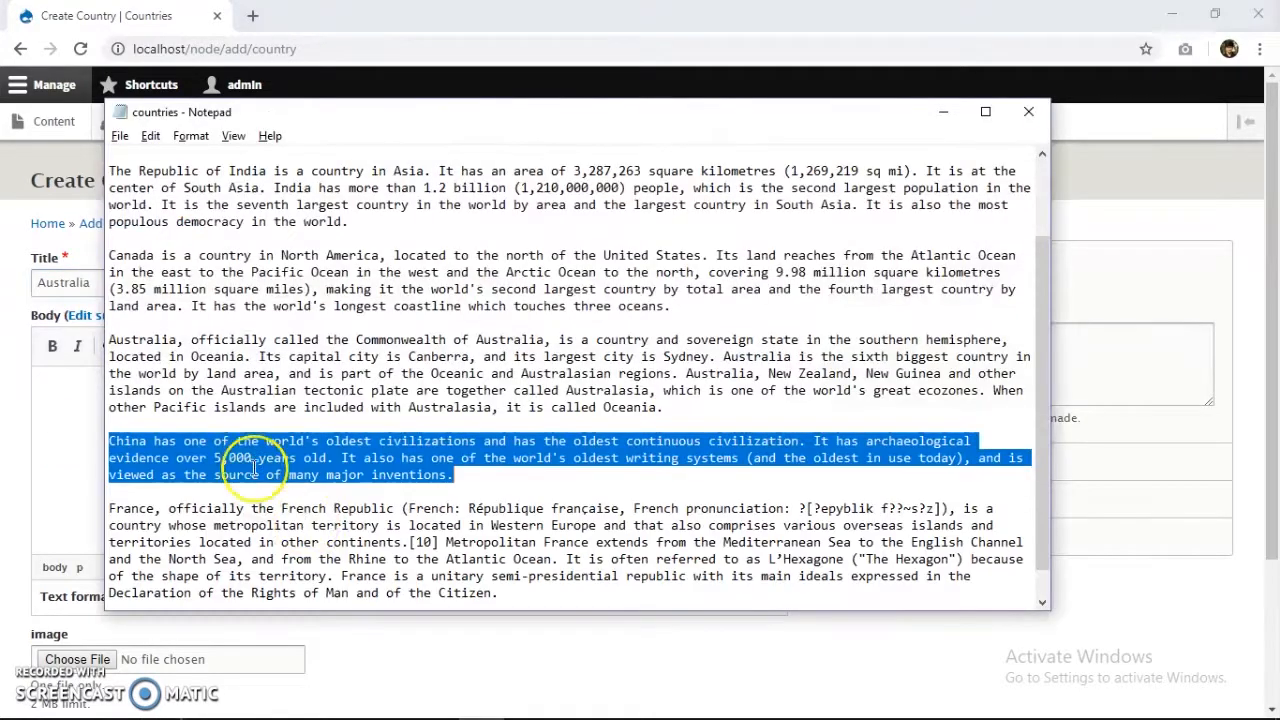
scroll(440, 520, "down", 1)
left_click_drag(662, 373, 115, 313)
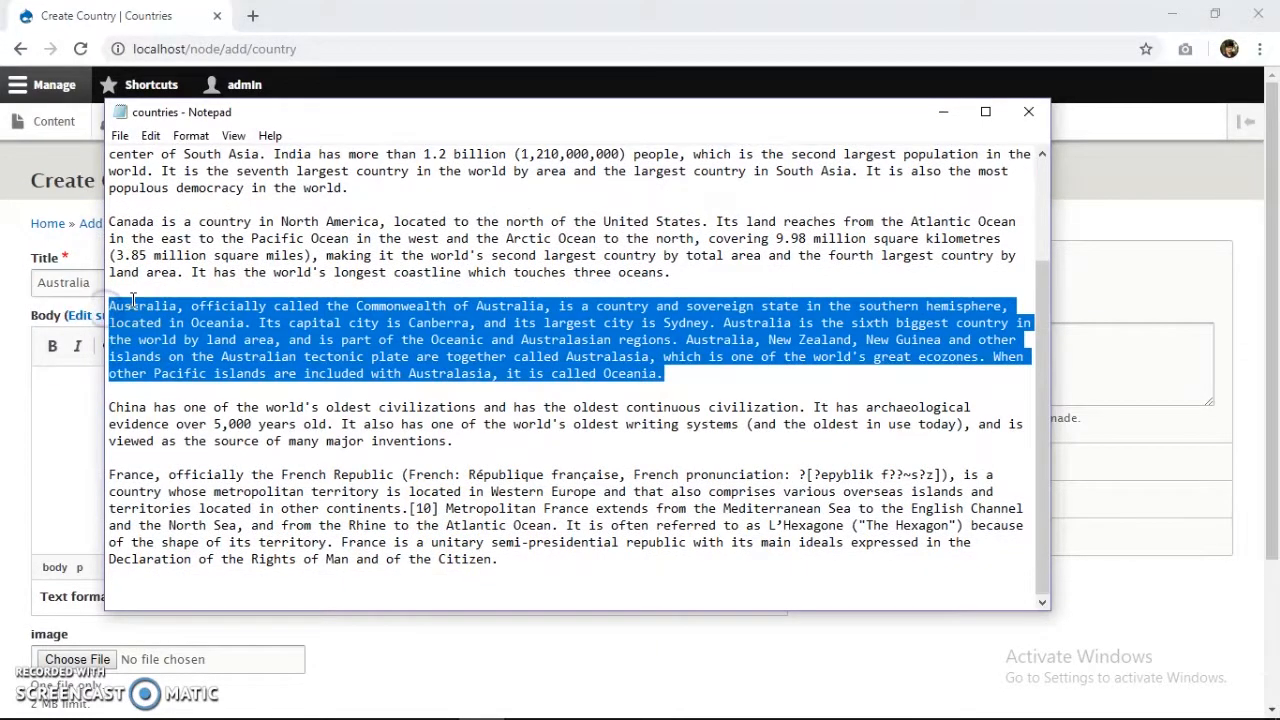
key("alt+Tab")
left_click(147, 419)
type("Australia, officially called the Commonwealth of Australia, is a country and sovereign state in the southern hemisphere, located in Oceania. Its capital city is Canberra, and its largest city is Sydney. Australia is the sixth biggest country in the world by land area, and is part of the Oceanic and Australasian regions. Australia, New Zealand, New Guinea and other islands on the Australian tectonic plate are together called Australasia, which is one of the world's great ecozones. When other Pacific islands are included with Australasia, it is called Oceania.")
Attach sydney-opera-house-australia.jpeg as the image and save the Australia page.
scroll(140, 460, "down", 2)
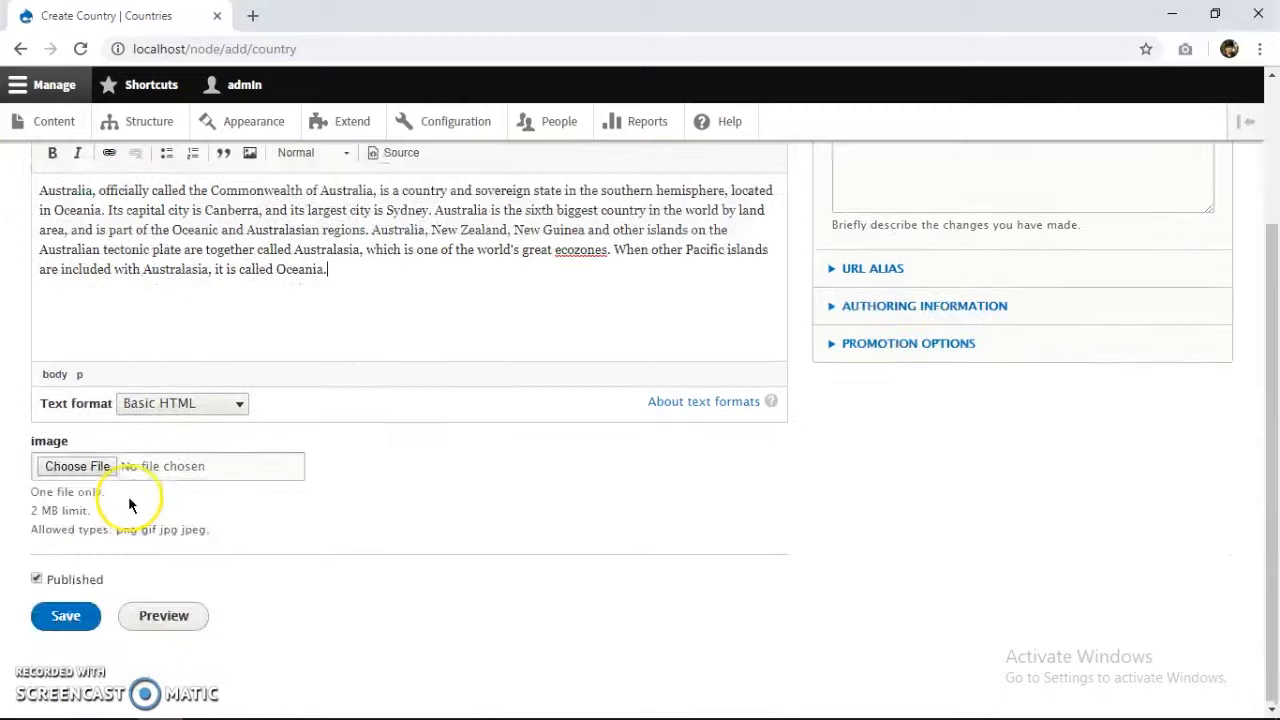
left_click(104, 466)
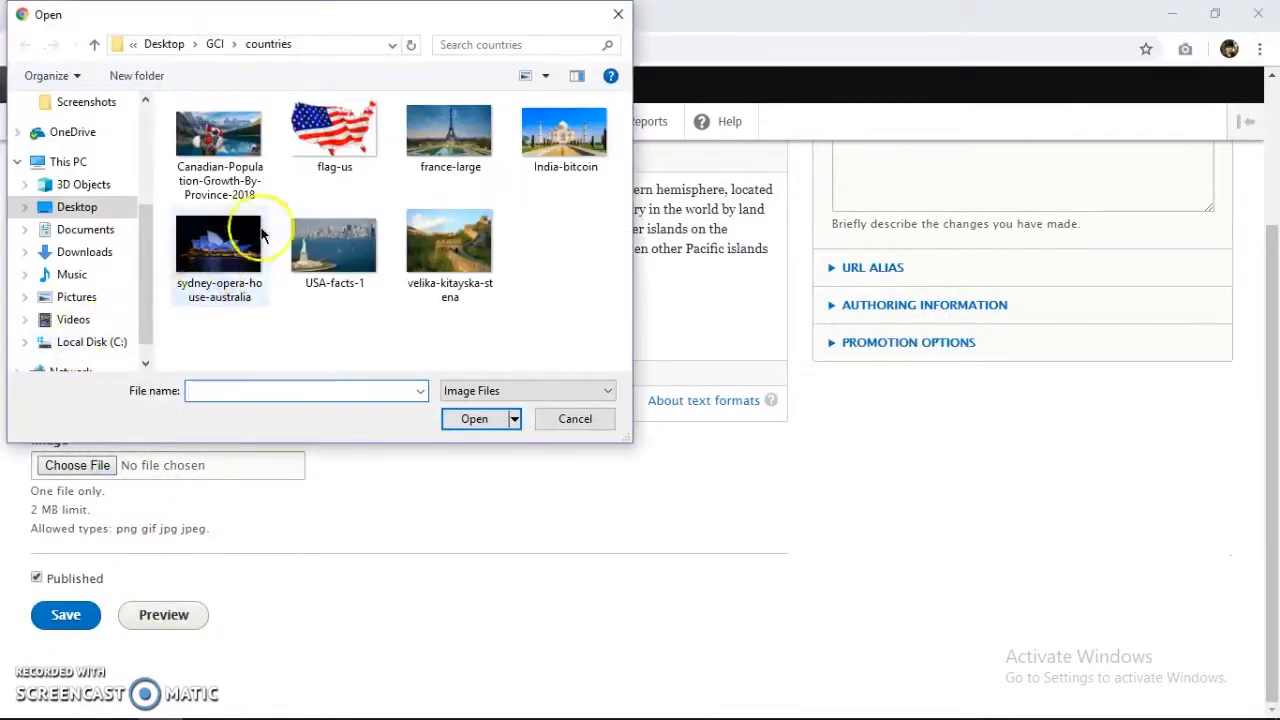
left_click(264, 259)
double_click(212, 289)
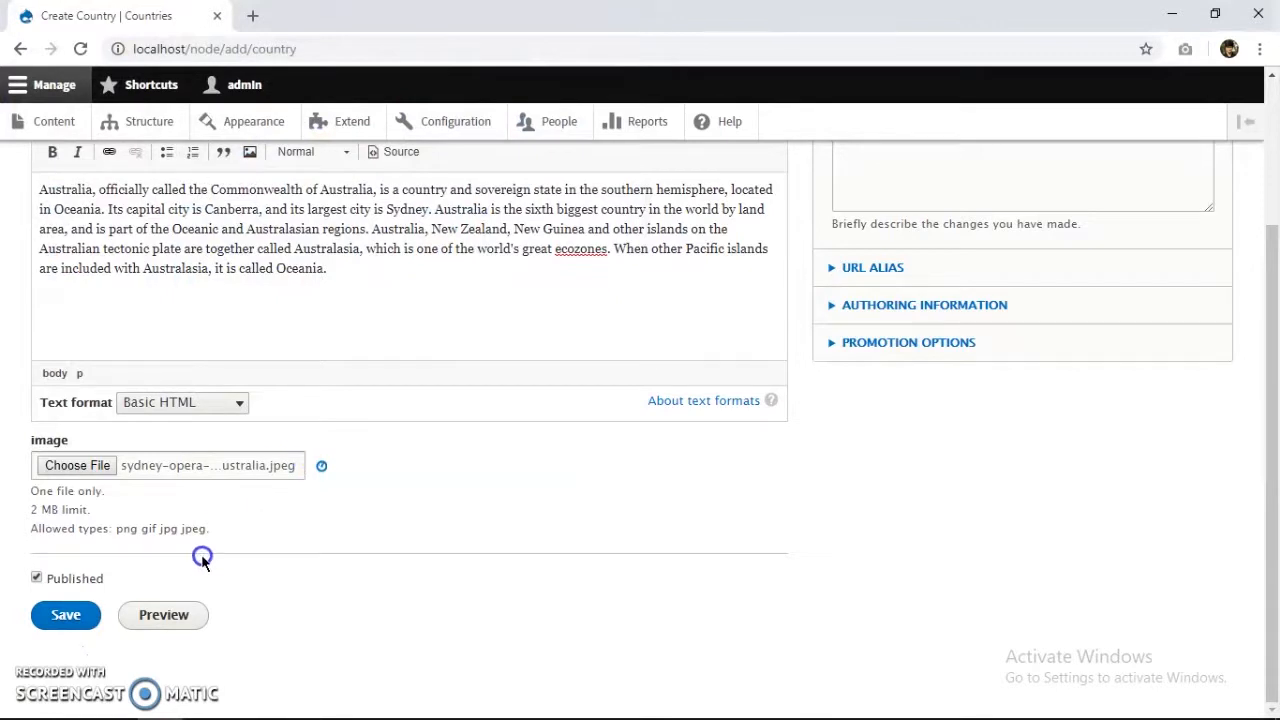
left_click(65, 665)
left_click(239, 352)
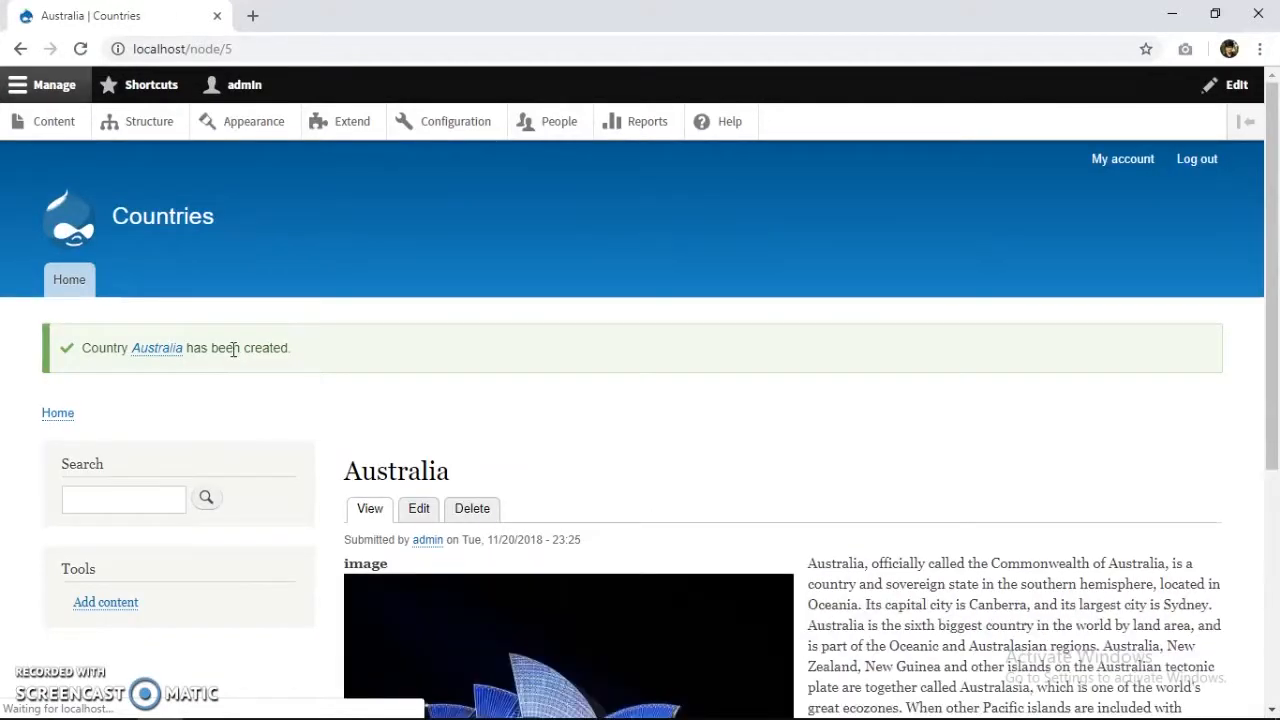
scroll(233, 349, "down", 2)
scroll(337, 342, "down", 1)
scroll(57, 371, "up", 3)
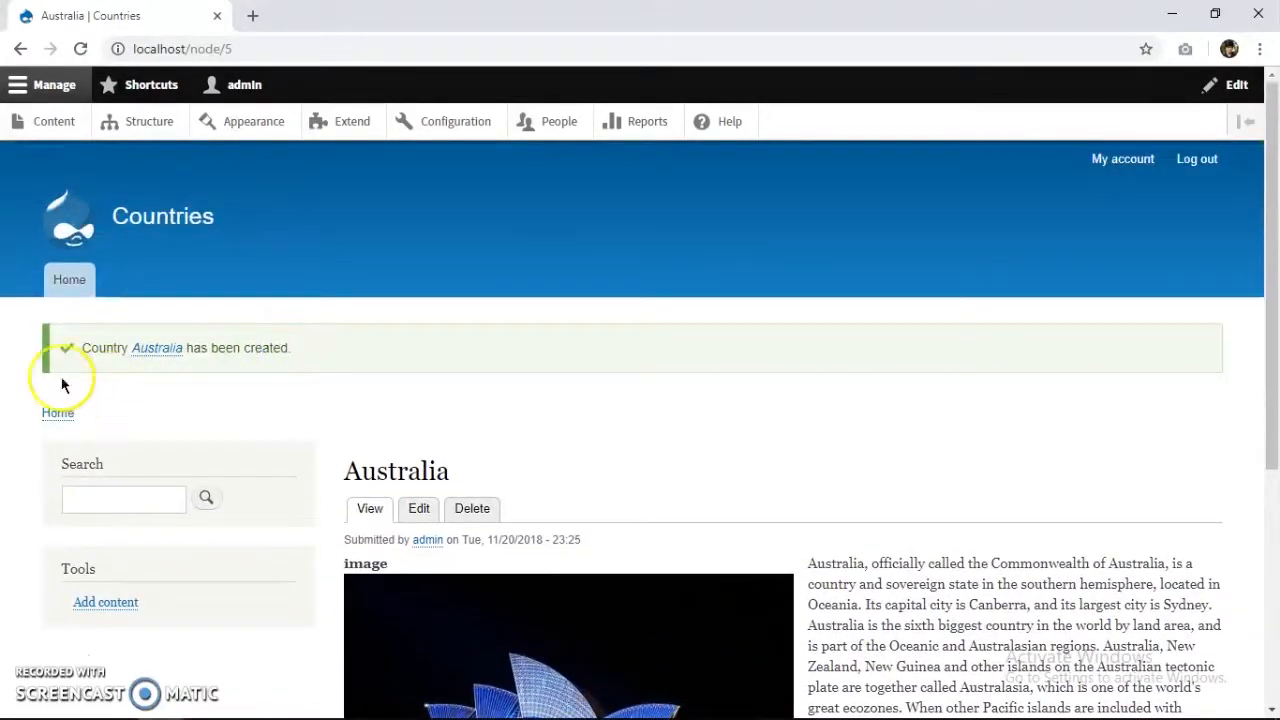
left_click(54, 121)
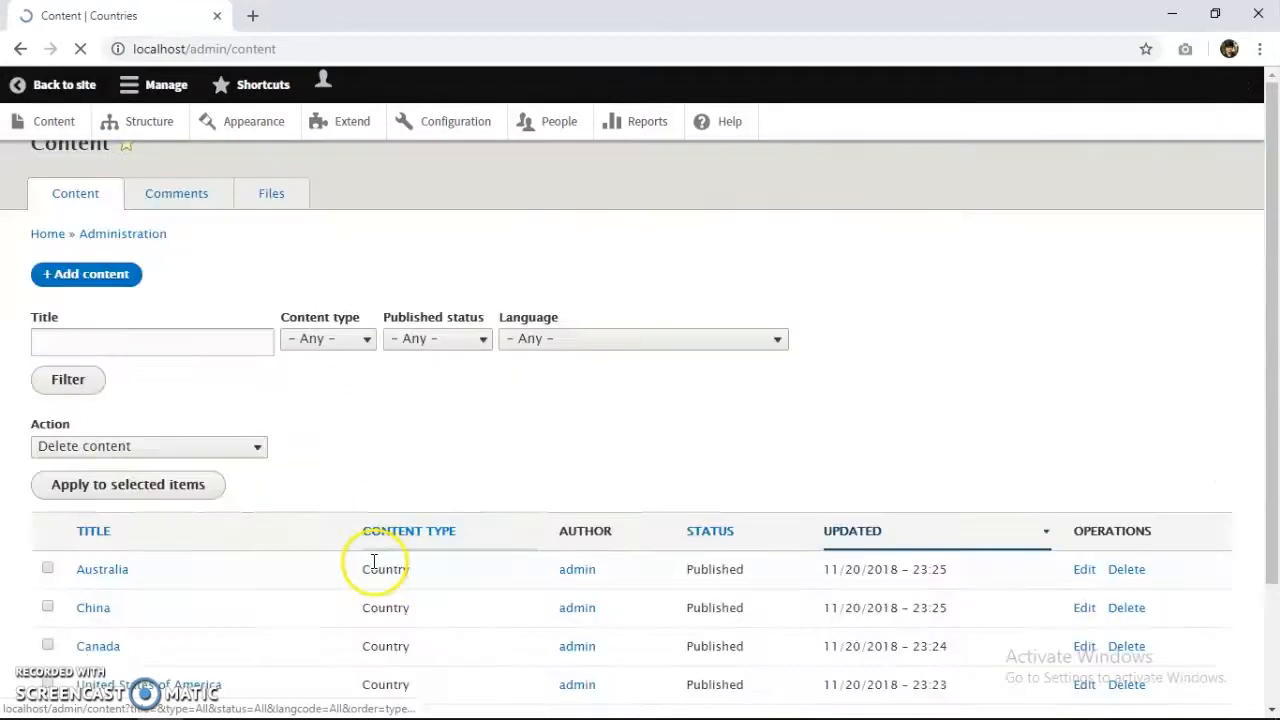
Start a new Country titled 'France' and paste the France paragraph into Body.
left_click(103, 312)
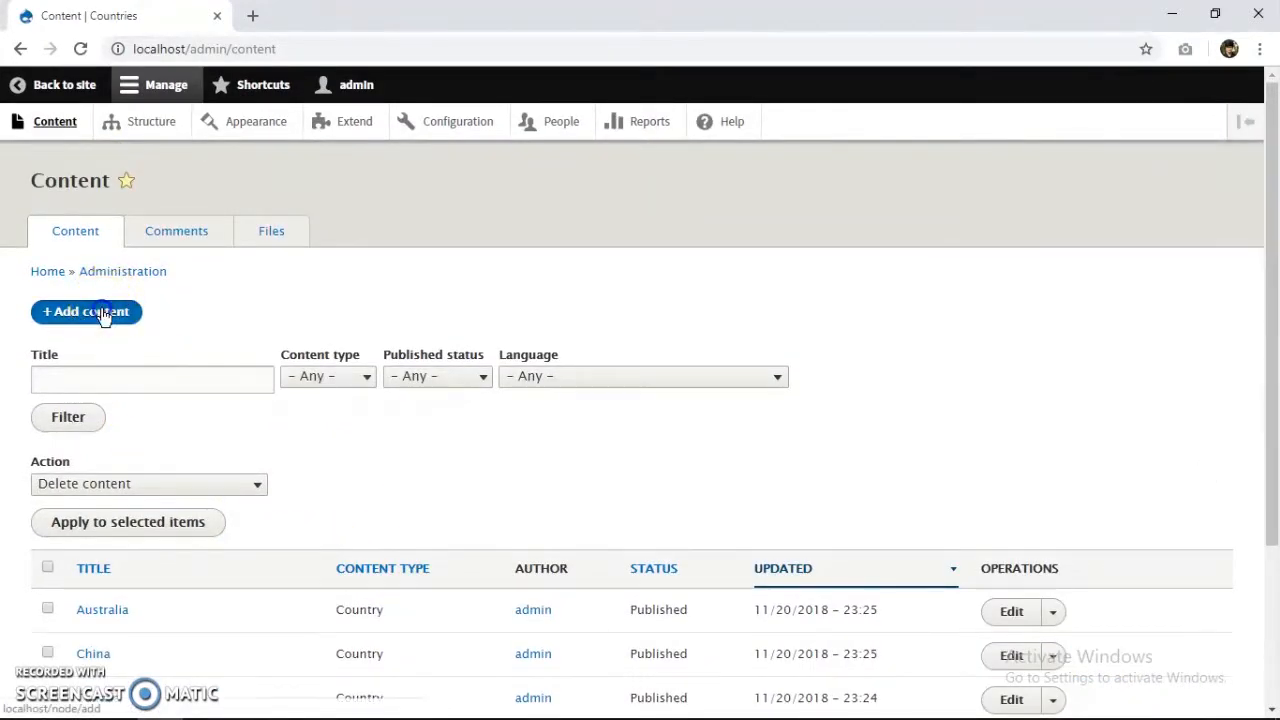
left_click(96, 329)
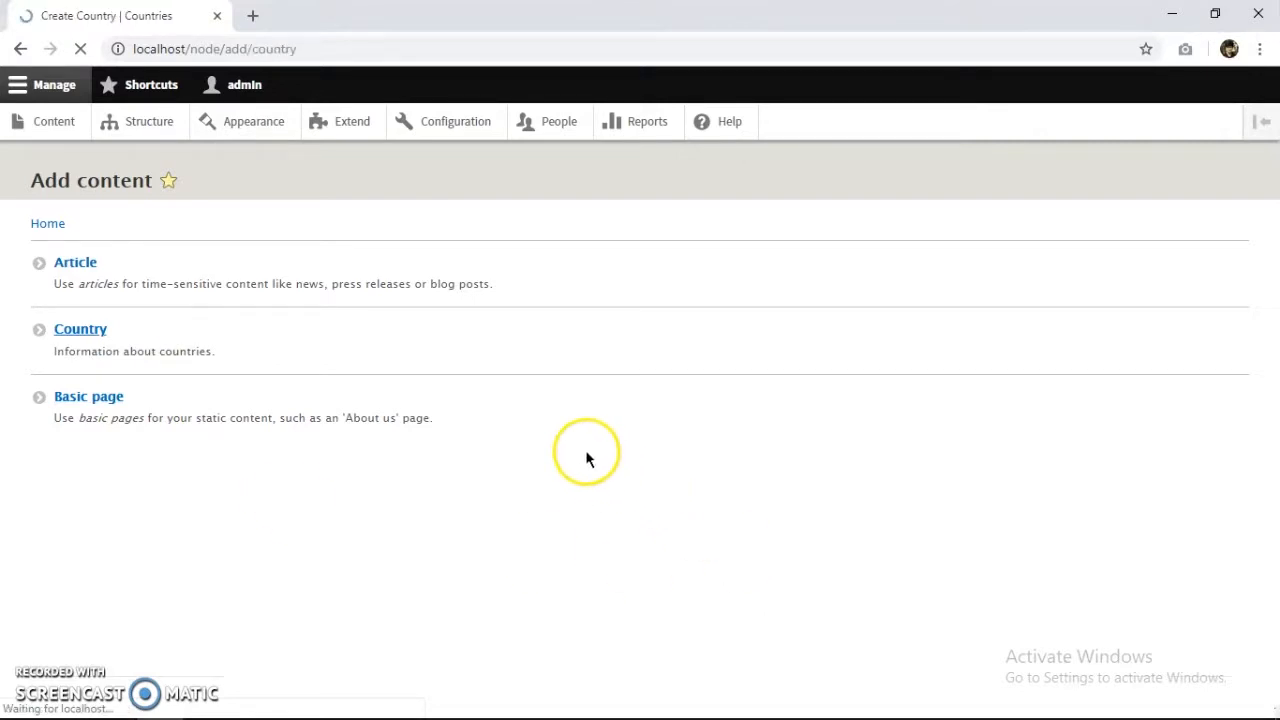
left_click(276, 290)
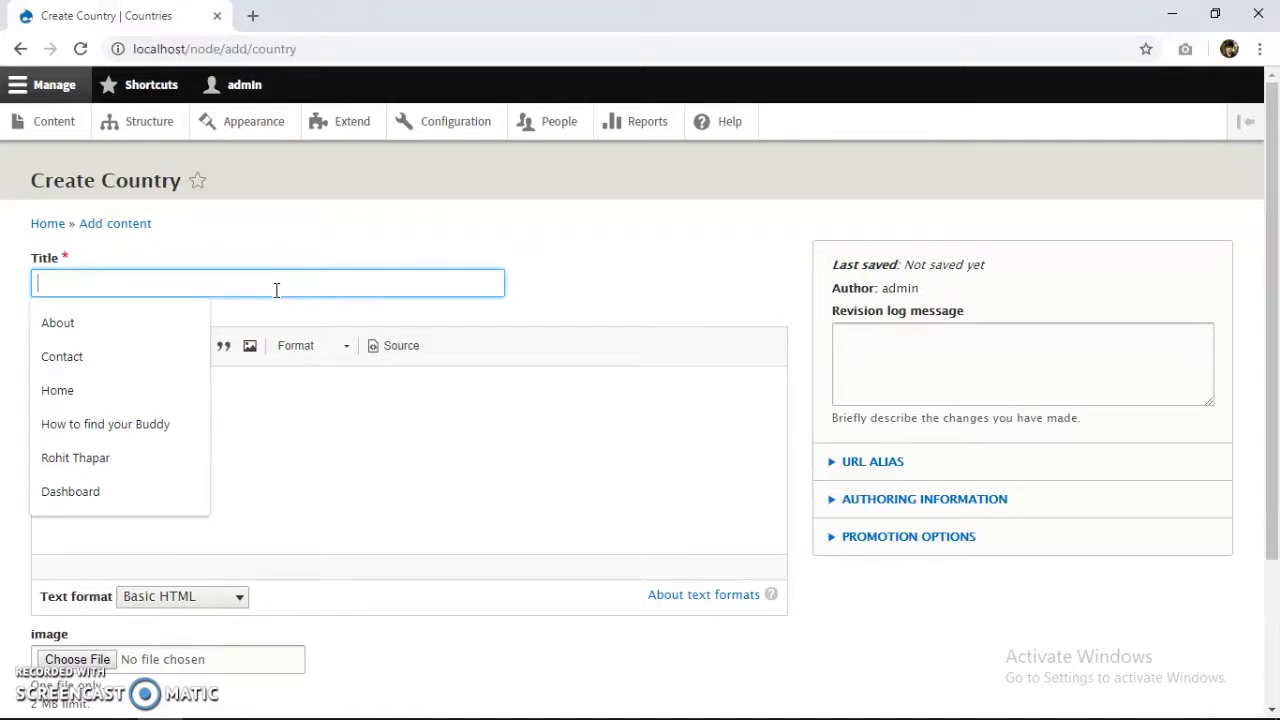
type("France")
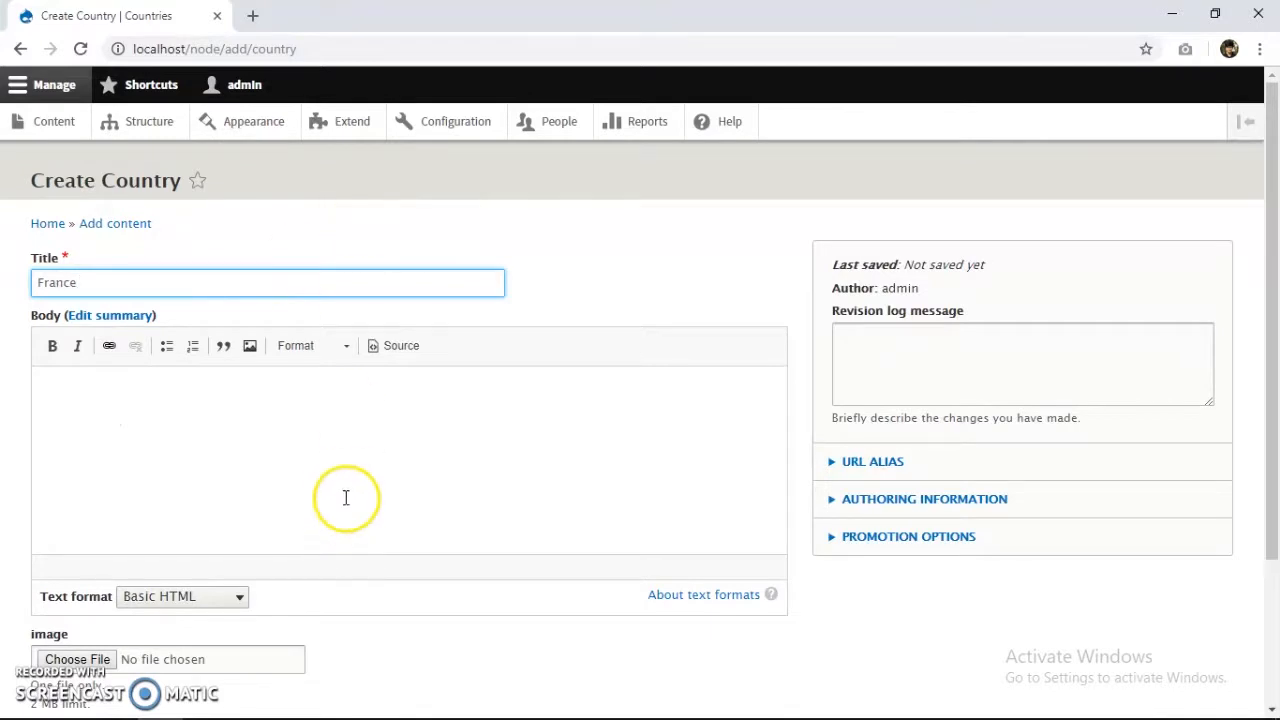
key("alt+Tab")
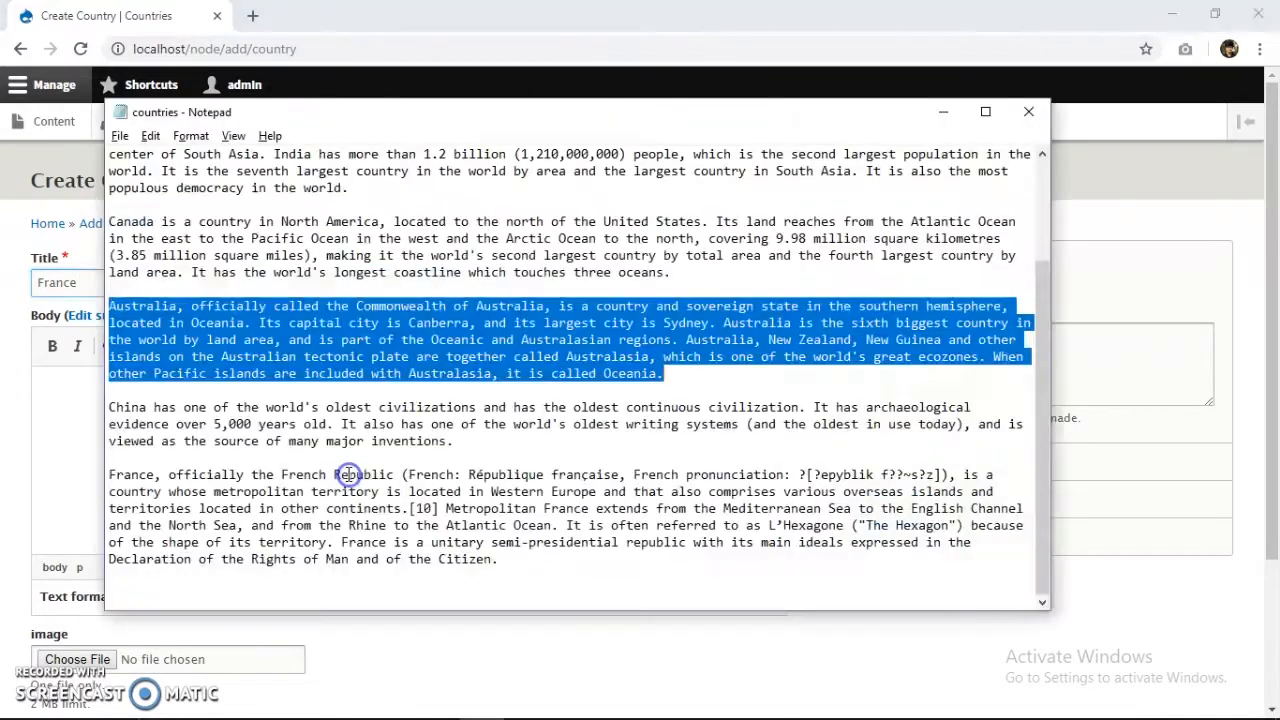
left_click_drag(500, 560, 110, 478)
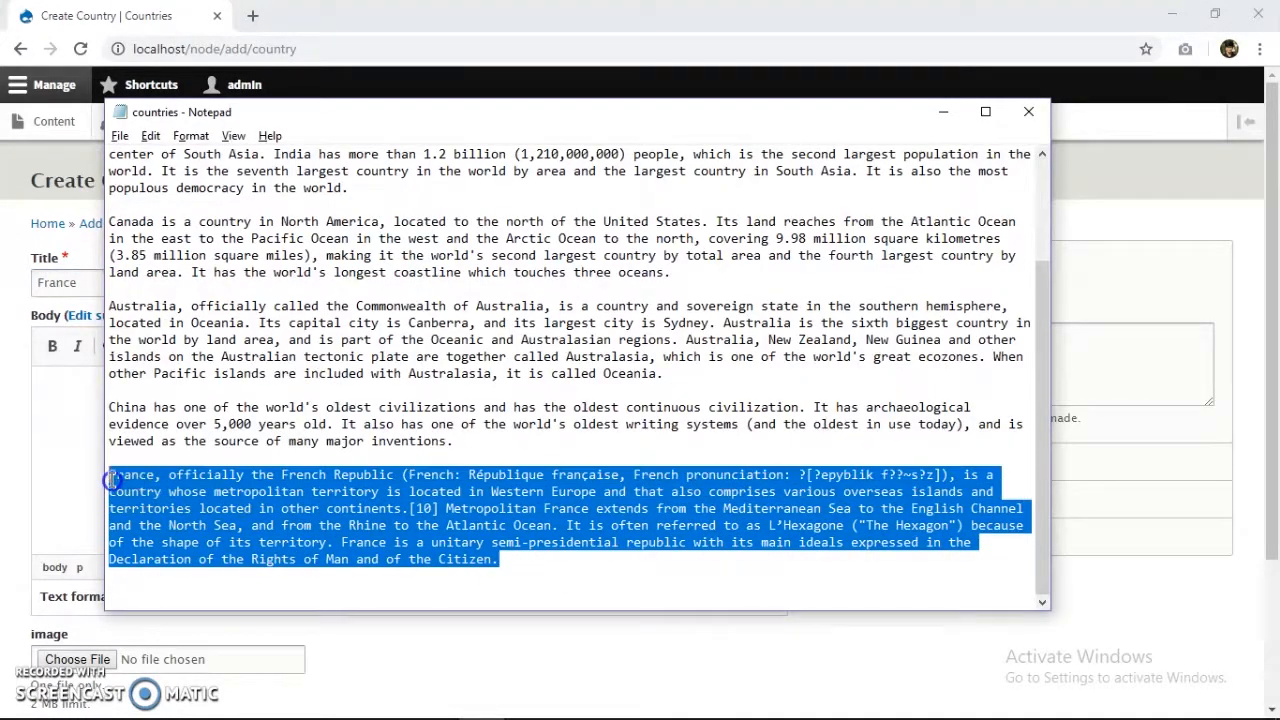
key("ctrl+c")
key("alt+Tab")
left_click(170, 549)
key("ctrl+v")
Attach the france-large.jpg Eiffel Tower image and save the France page.
scroll(174, 531, "down", 2)
left_click(99, 474)
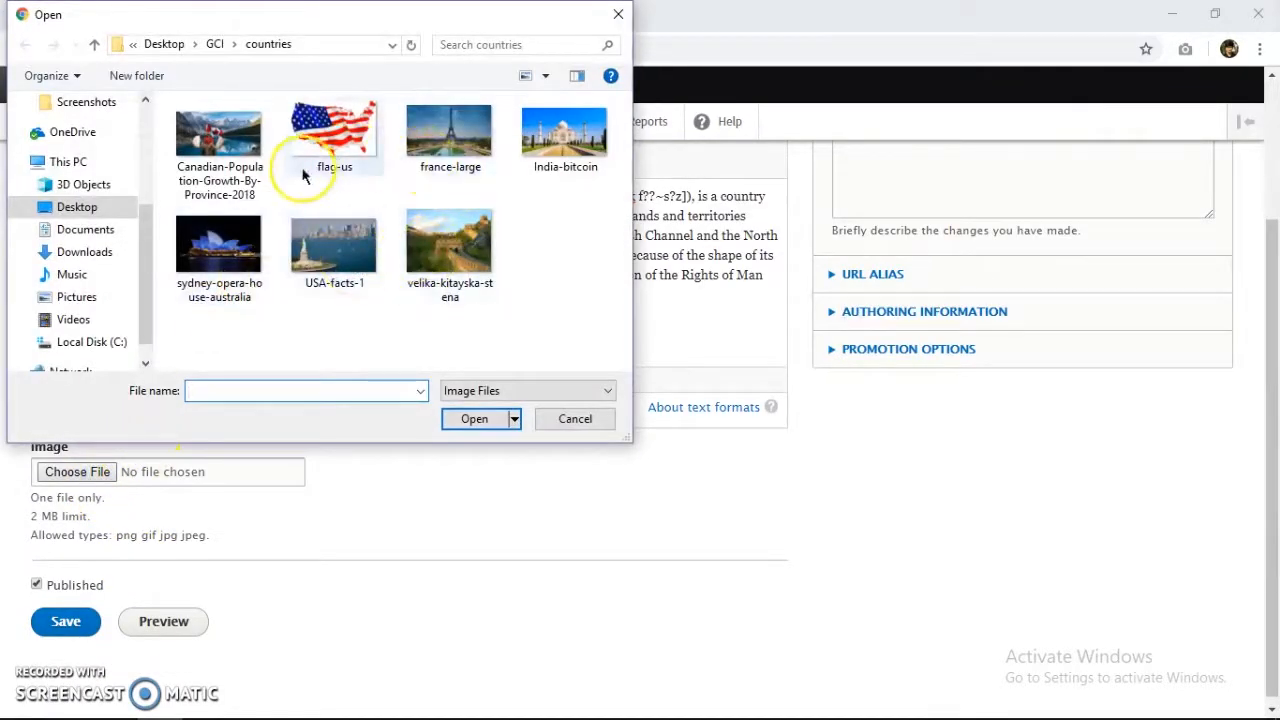
left_click(432, 136)
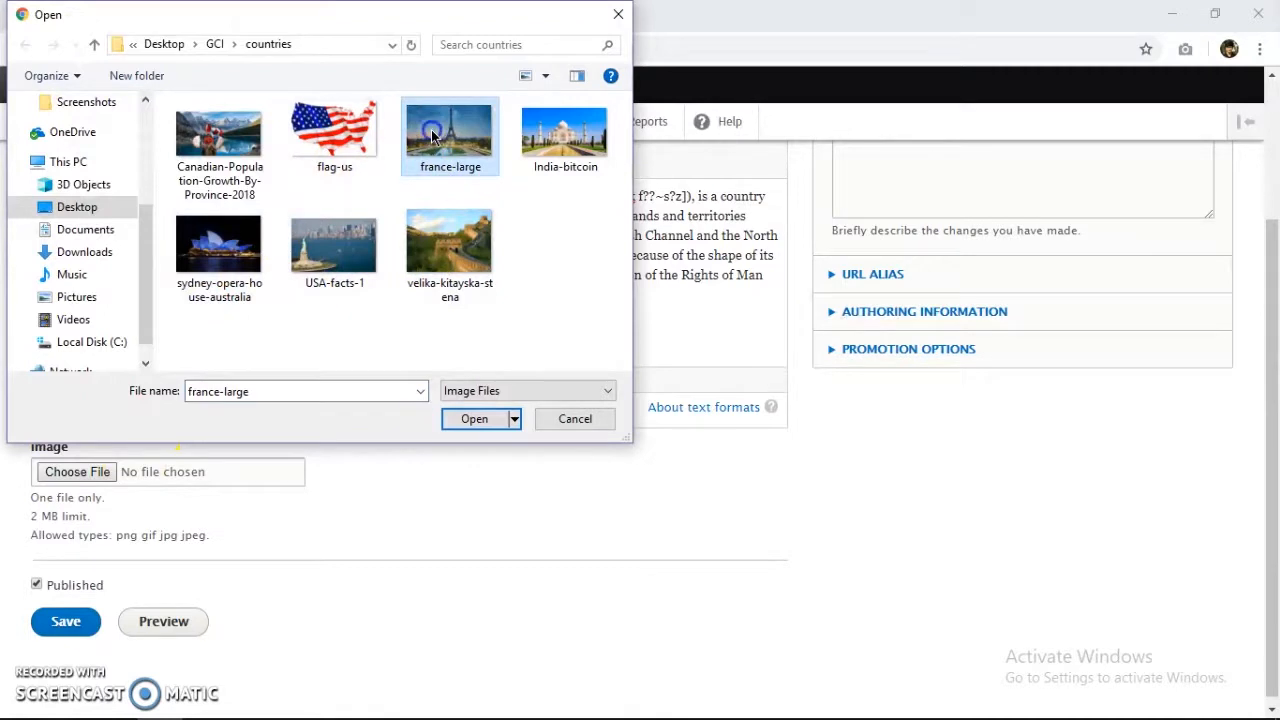
double_click(432, 136)
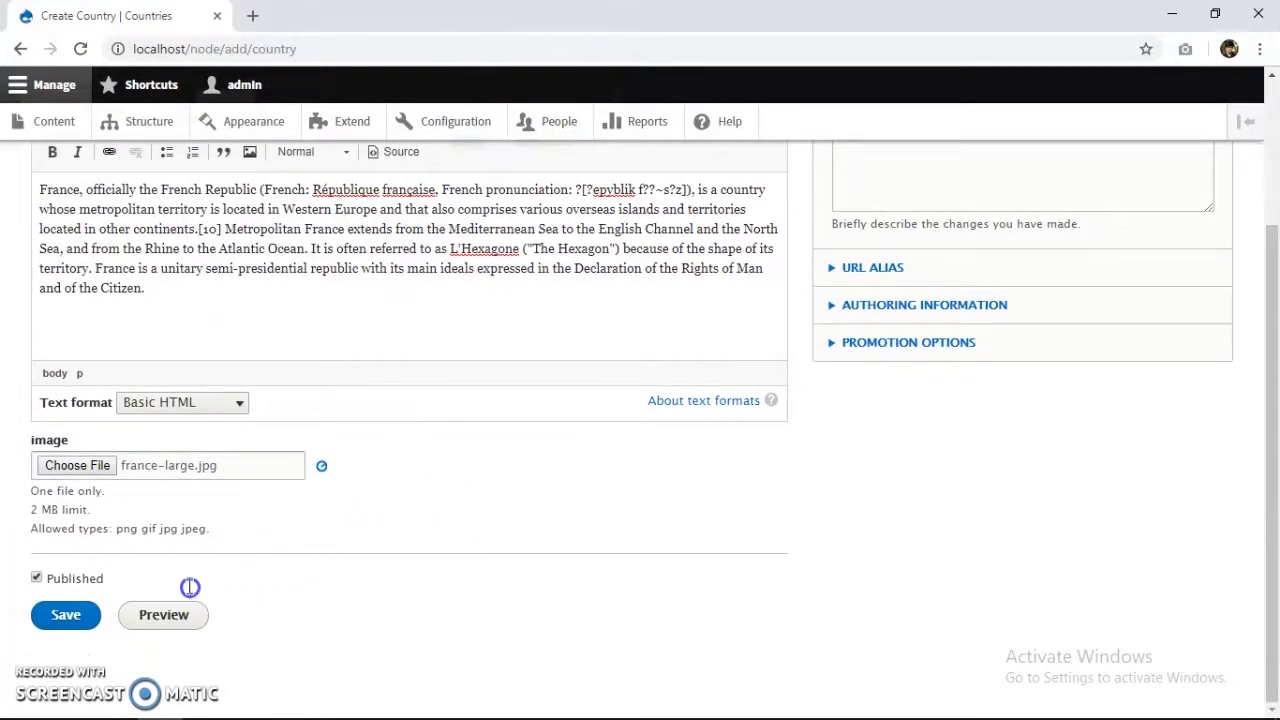
scroll(116, 607, "down", 2)
left_click(88, 618)
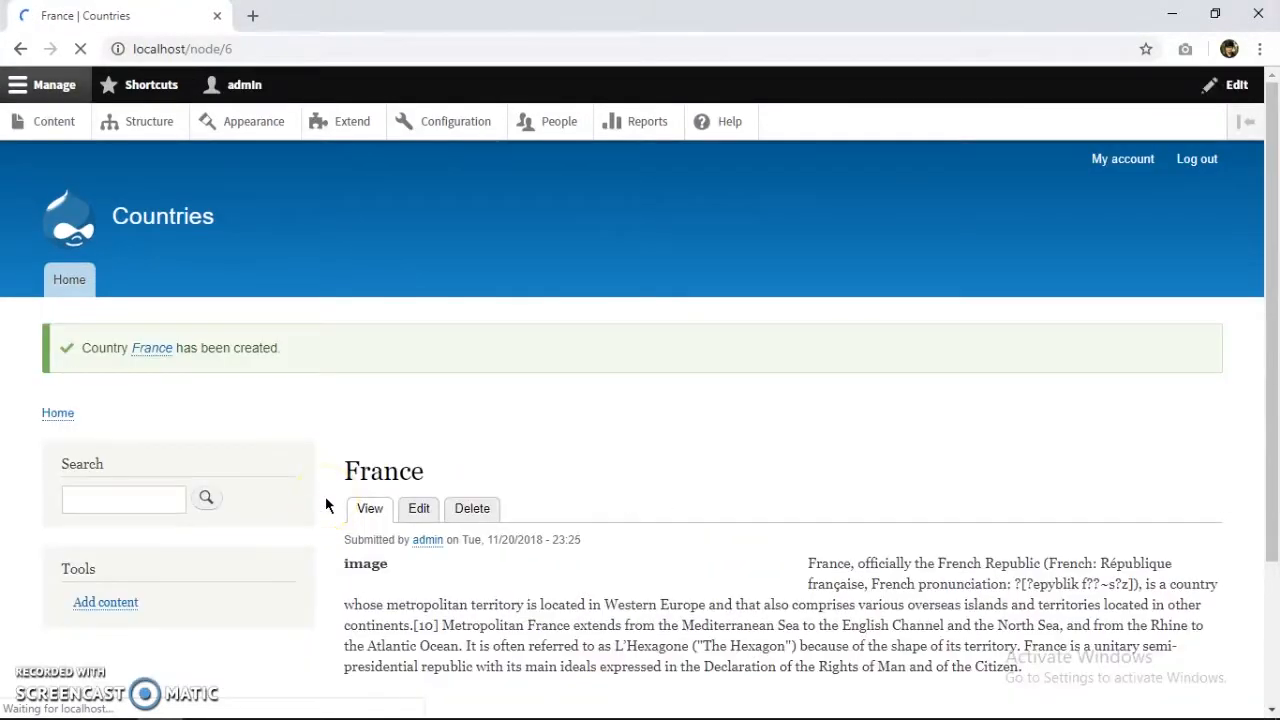
scroll(400, 491, "down", 1)
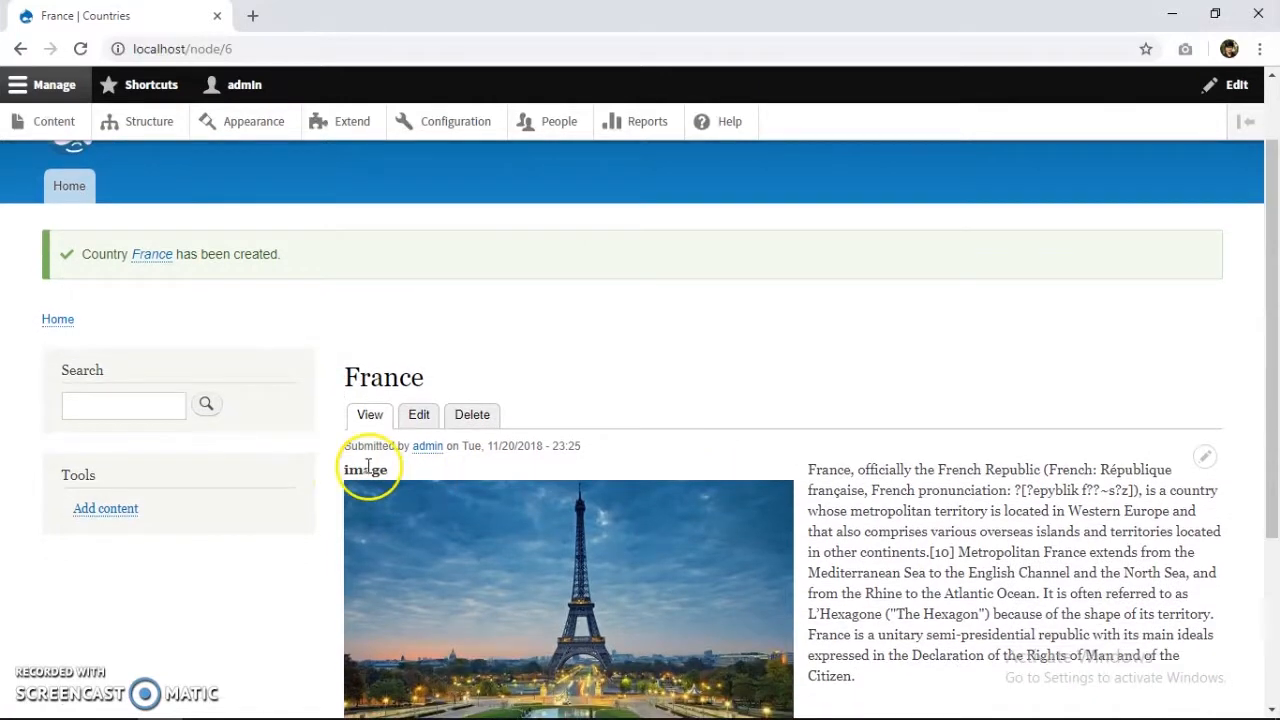
scroll(368, 467, "up", 1)
left_click(164, 122)
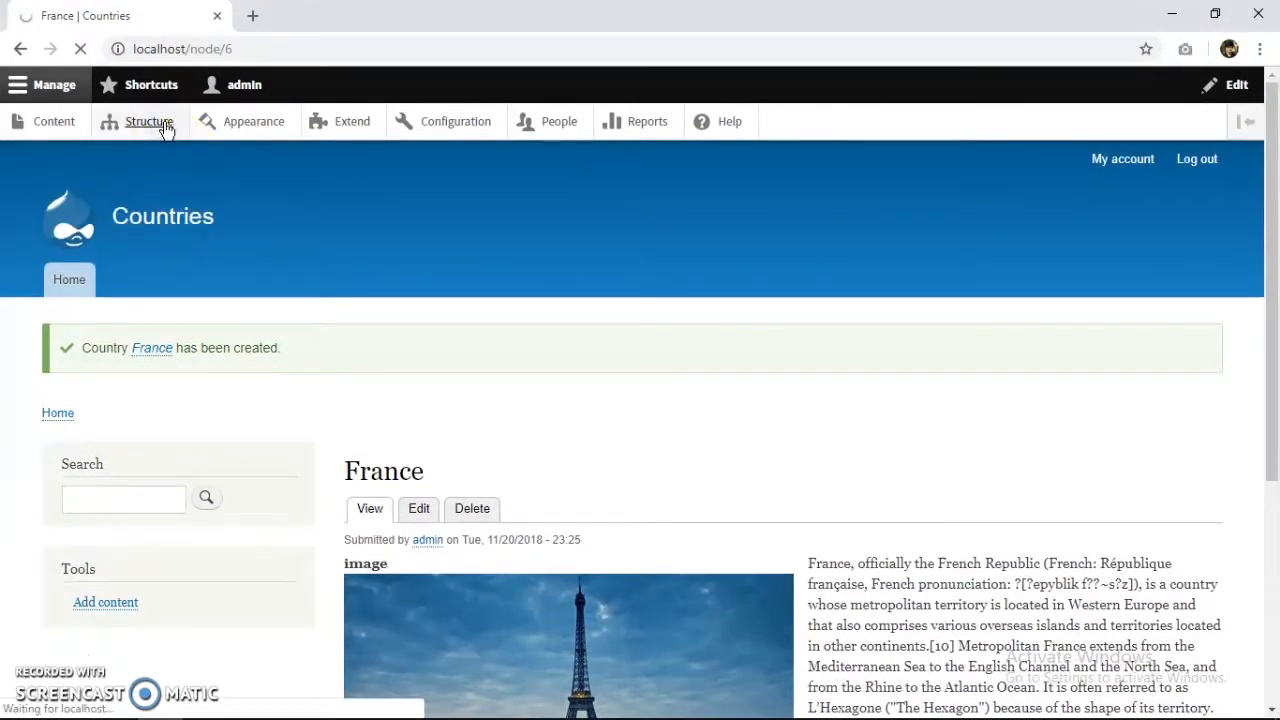
Set the image field label to Hidden on the Country content type's display and save.
scroll(251, 286, "down", 1)
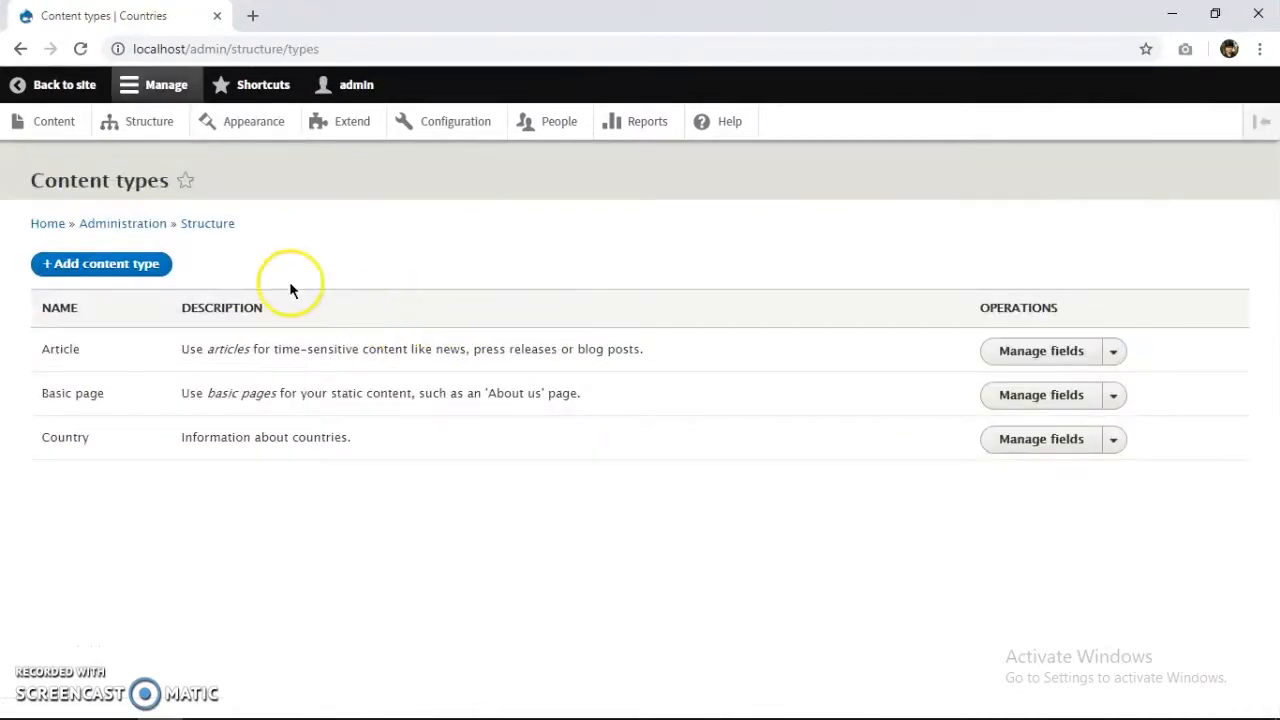
left_click(1075, 398)
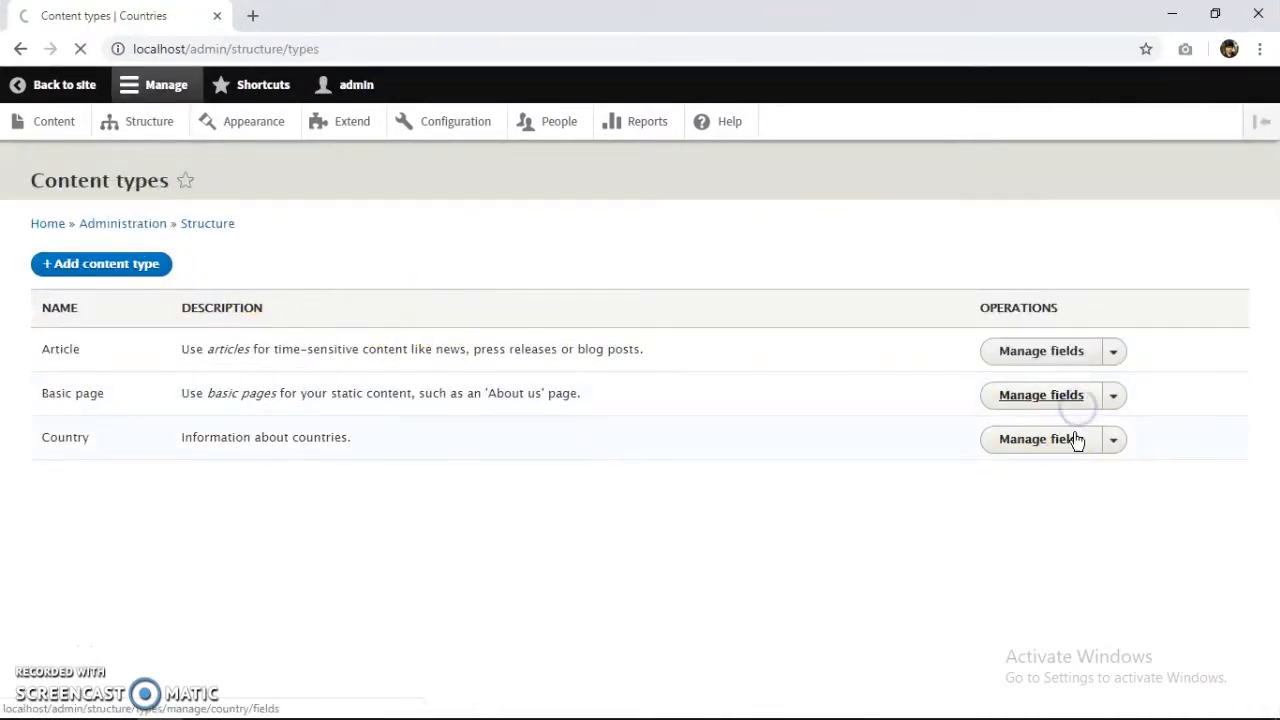
left_click(20, 48)
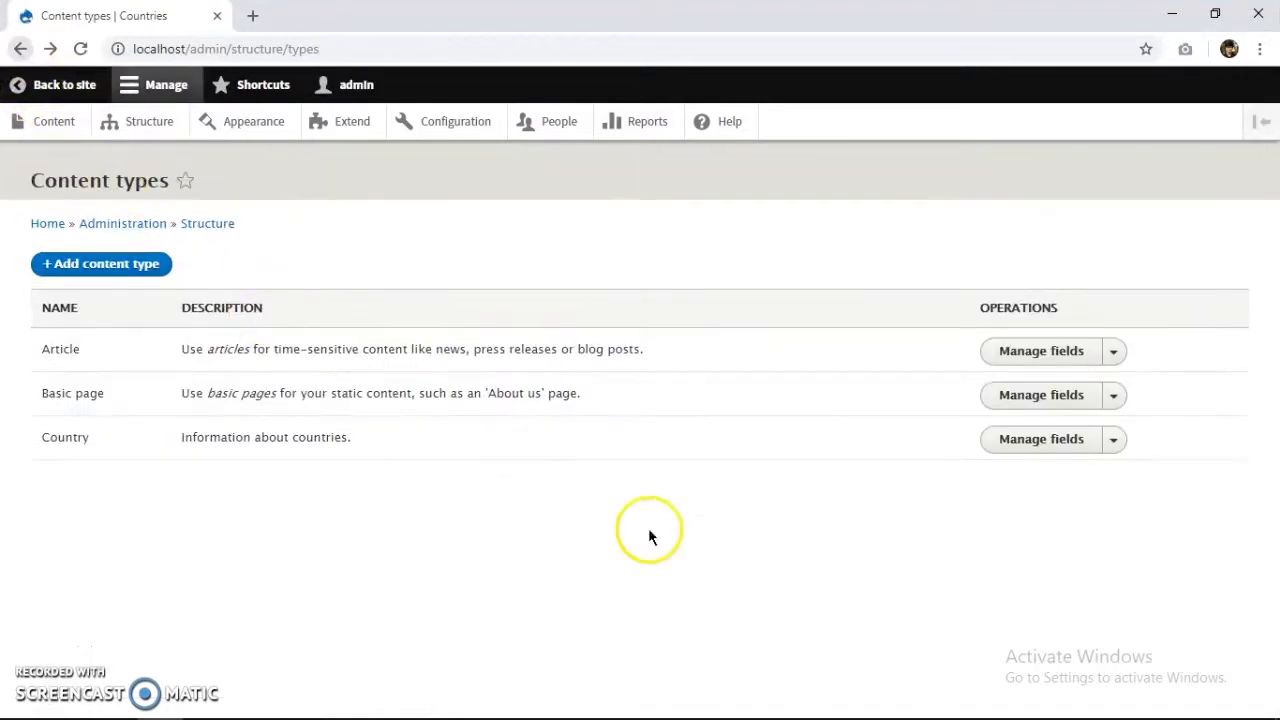
left_click(1050, 442)
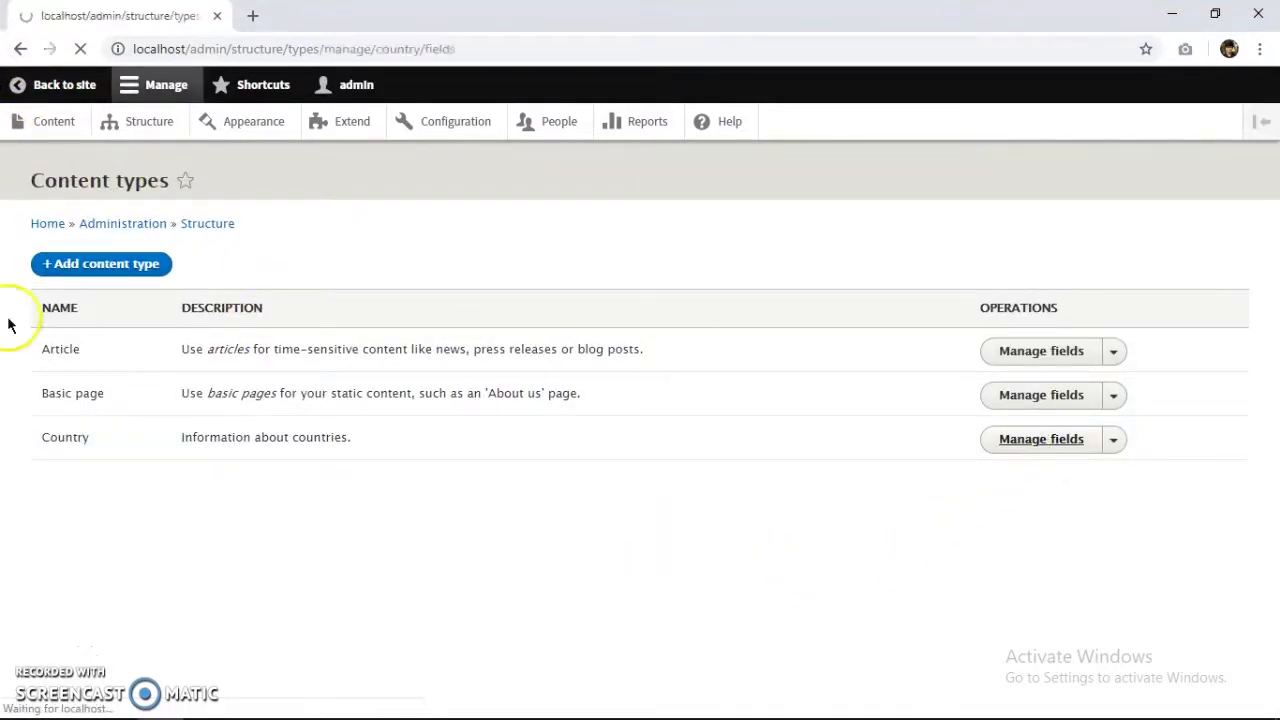
left_click(436, 226)
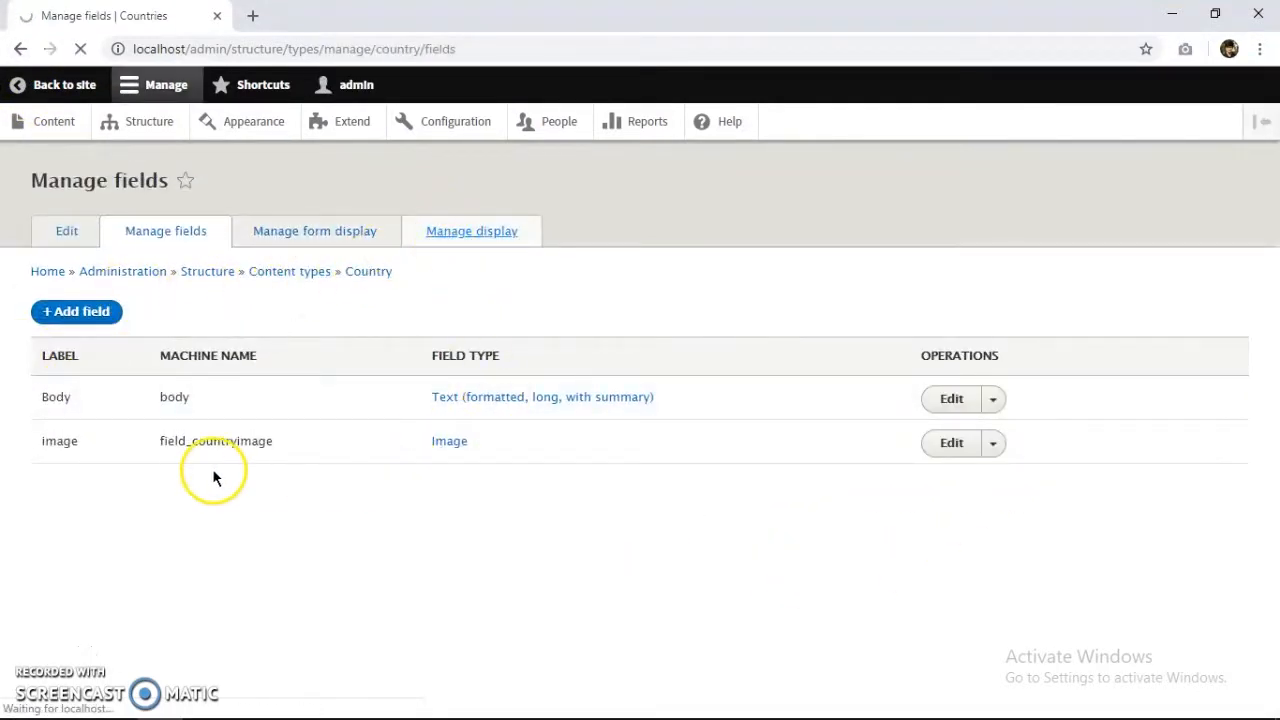
left_click(271, 600)
scroll(192, 627, "down", 2)
left_click(96, 618)
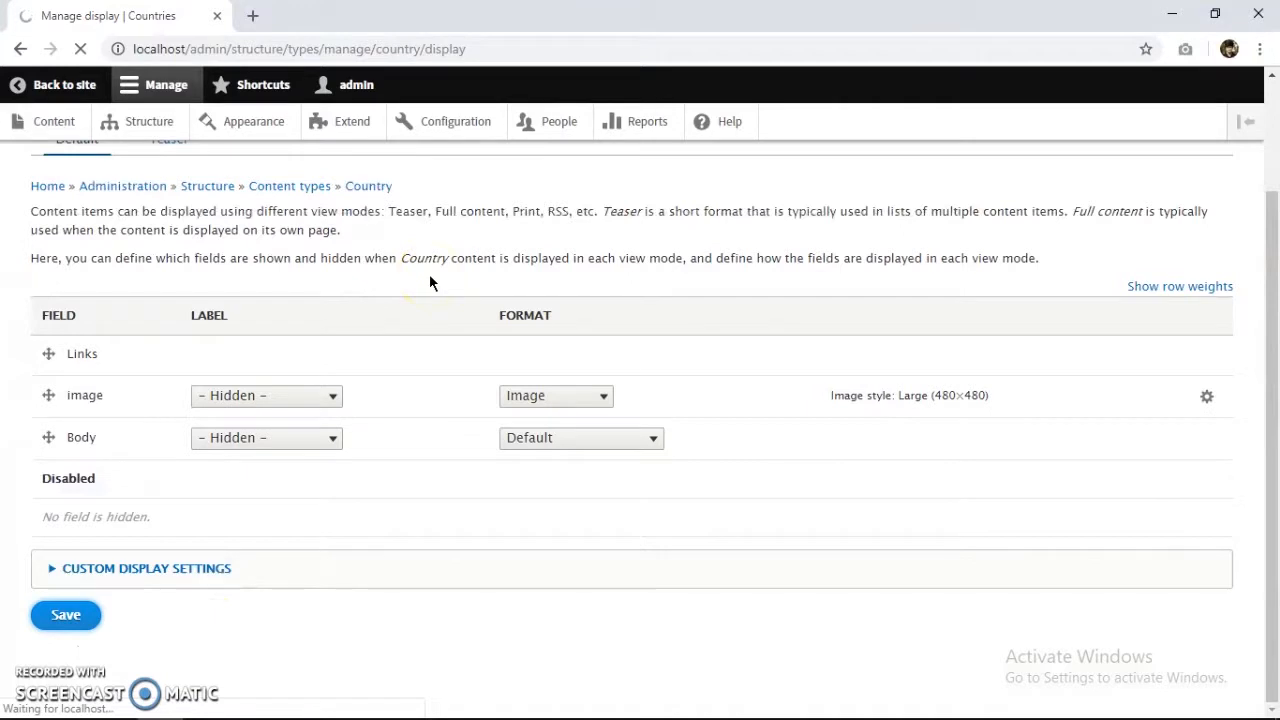
left_click(143, 128)
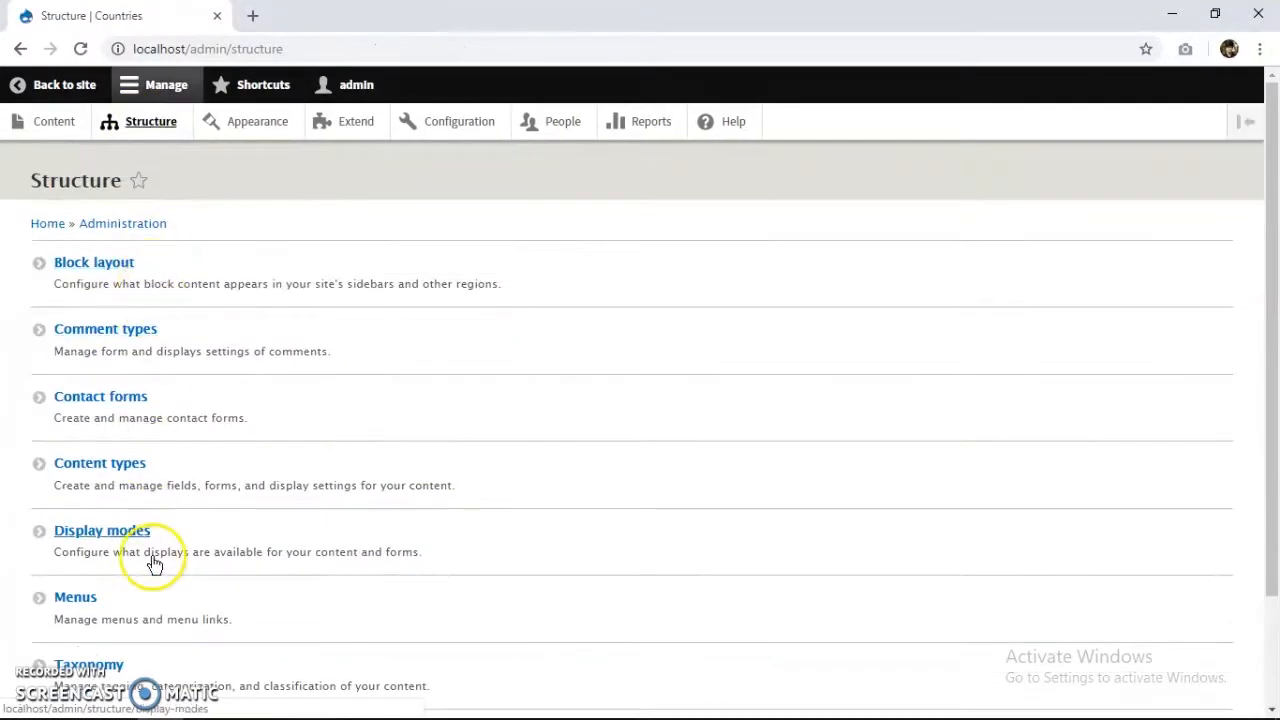
Go to Views under Structure and start the Add view form.
scroll(151, 560, "down", 2)
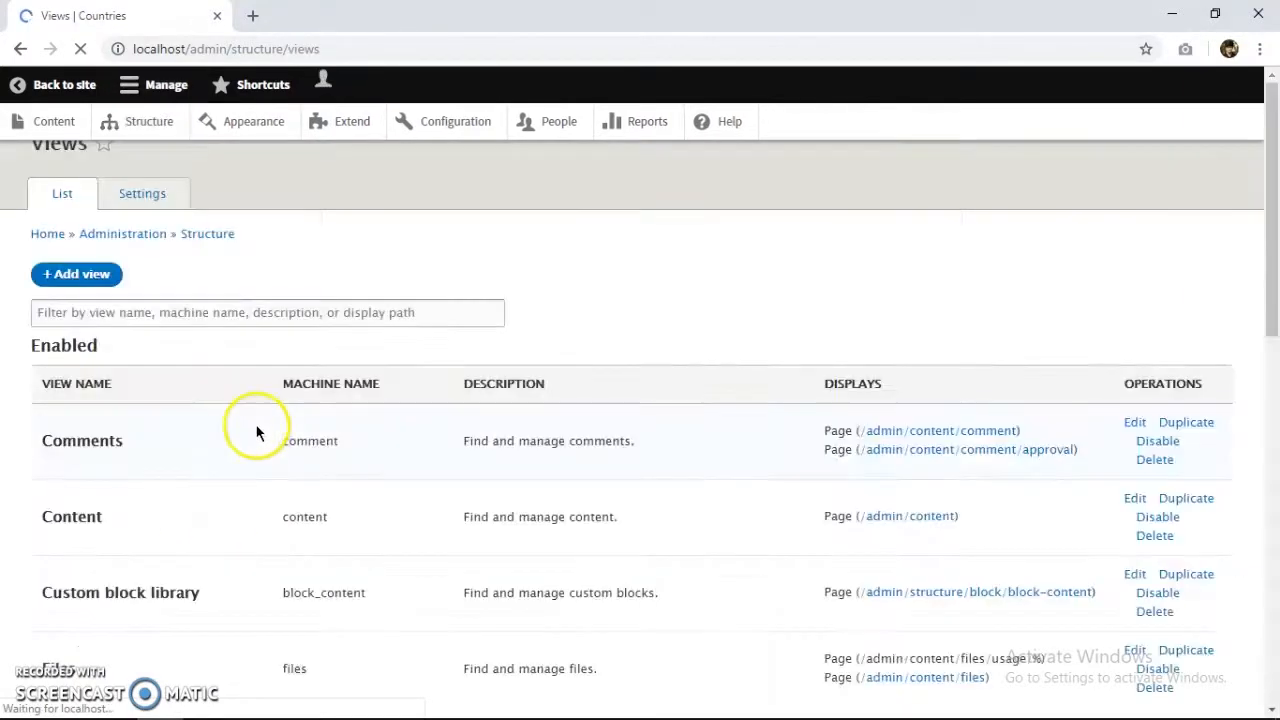
scroll(204, 372, "down", 1)
left_click(100, 218)
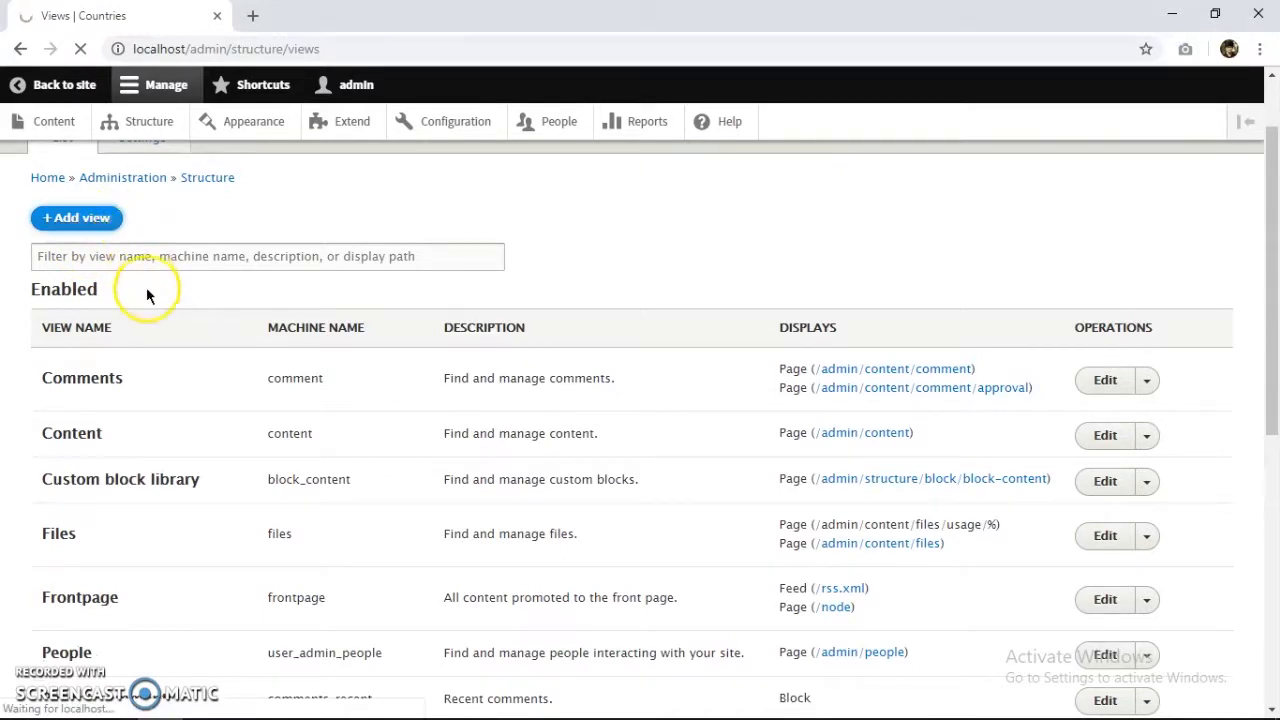
Name the new view 'Countries', show Content of type Country, and create a page.
left_click(121, 325)
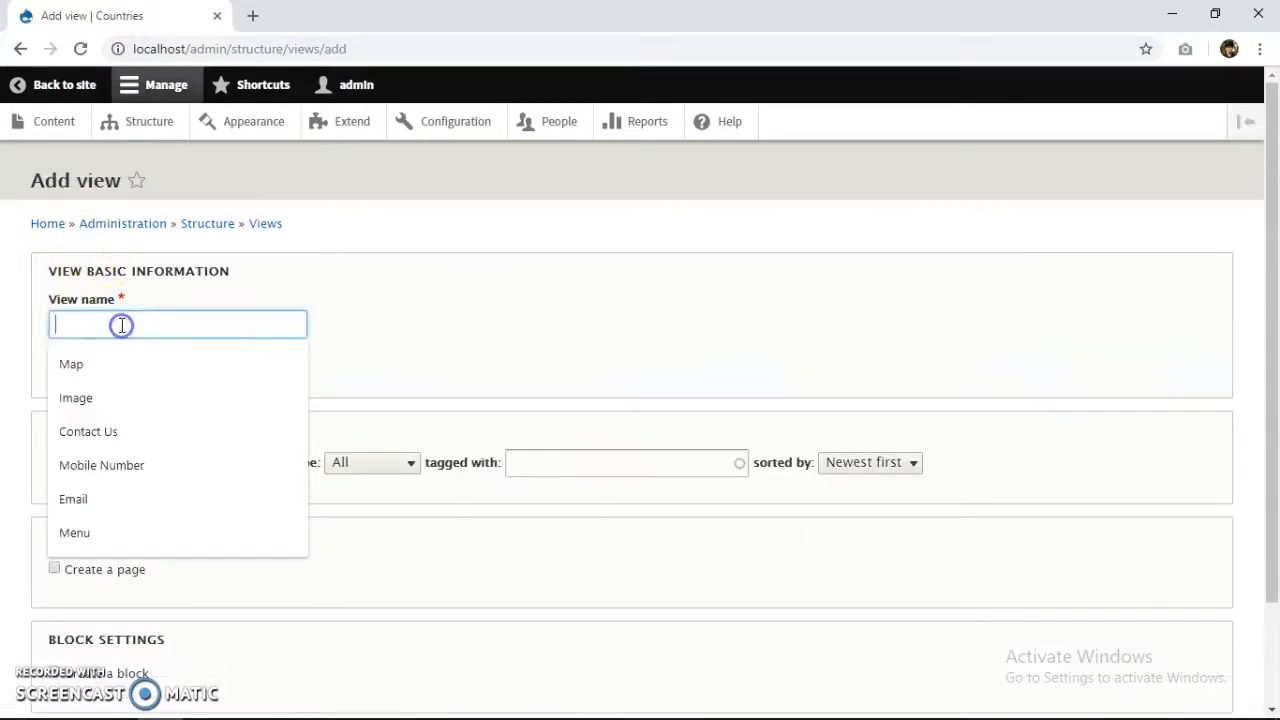
type("Coun")
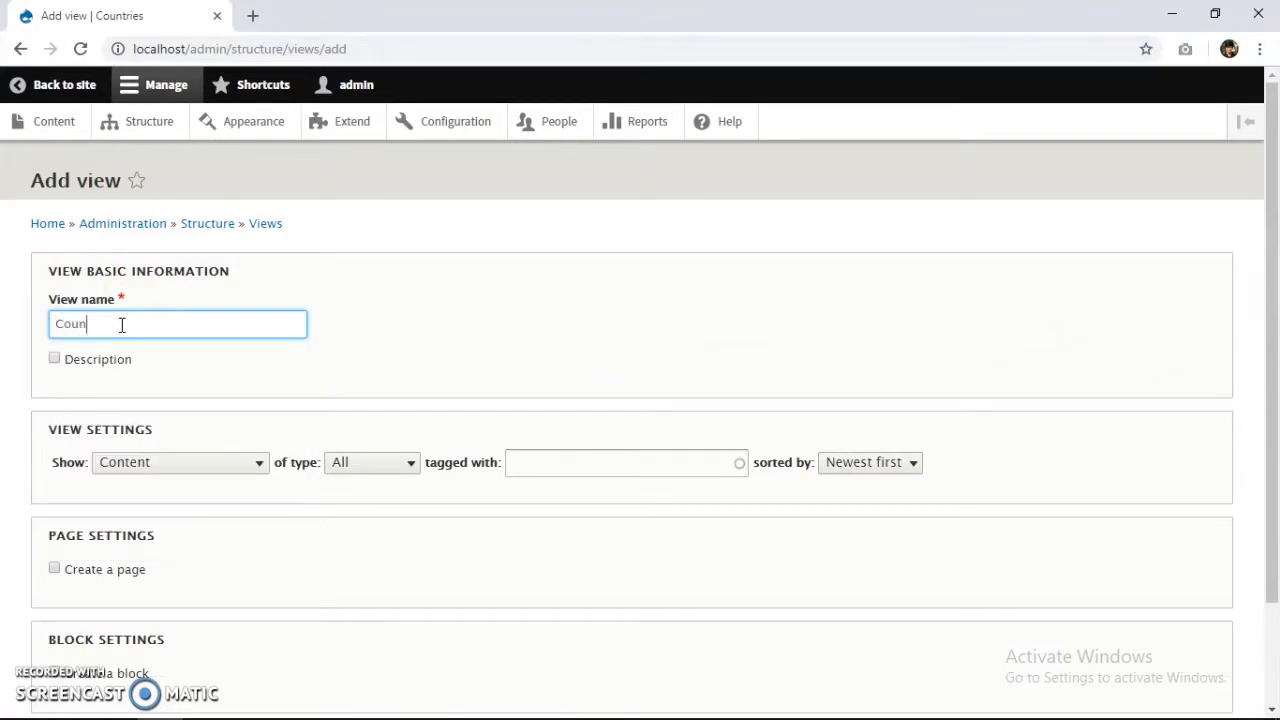
scroll(160, 370, "down", 2)
left_click(180, 369)
left_click(246, 370)
left_click(375, 370)
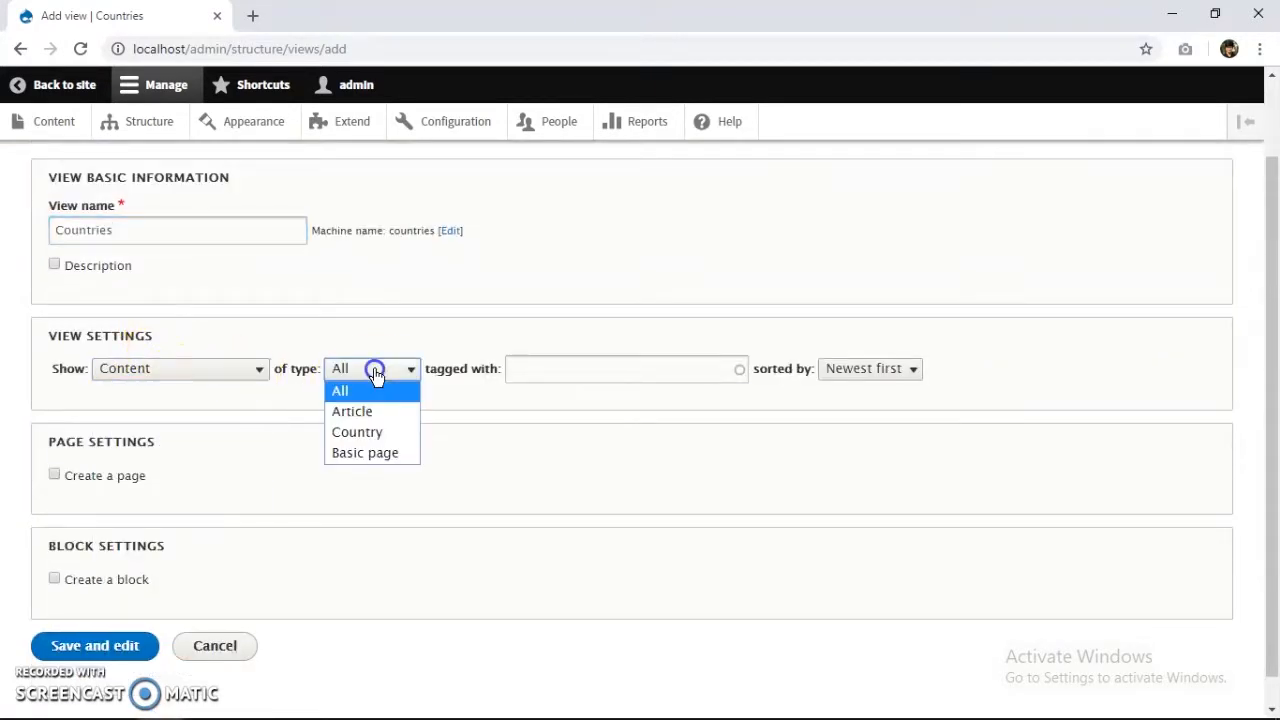
left_click(371, 432)
scroll(106, 506, "down", 1)
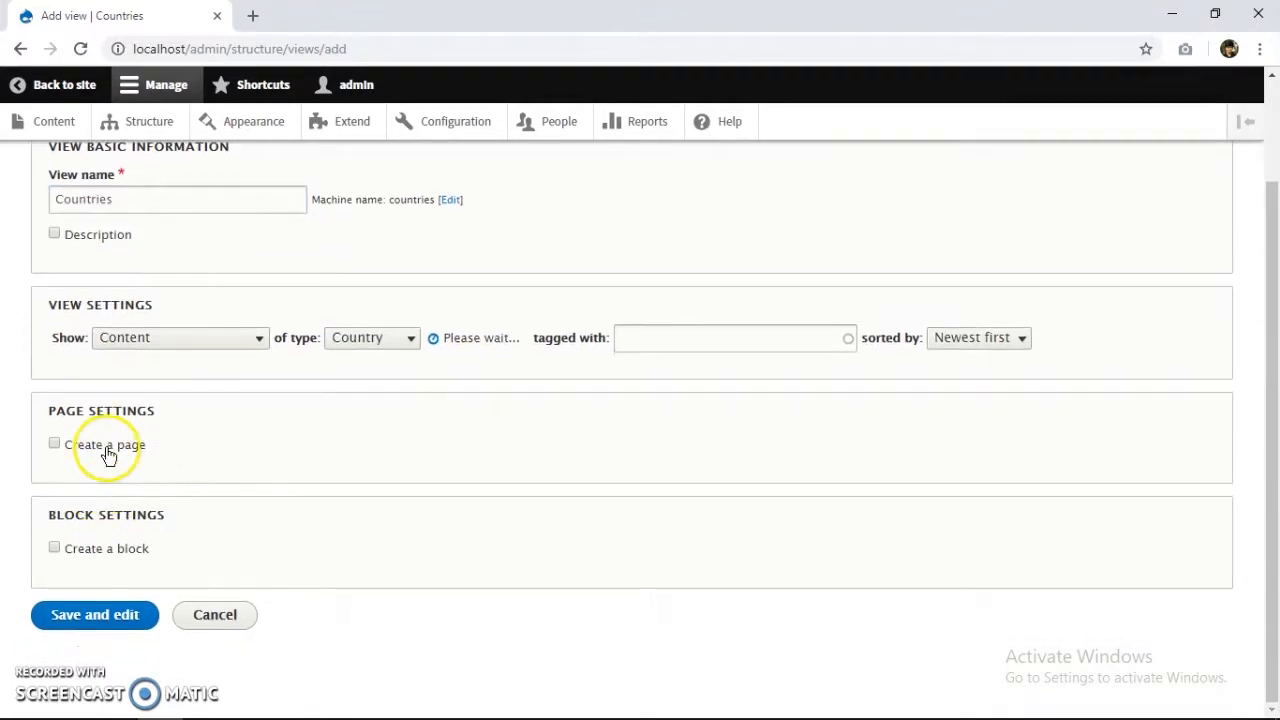
left_click(106, 449)
Display the page items as teasers in an Unformatted list.
scroll(263, 484, "down", 1)
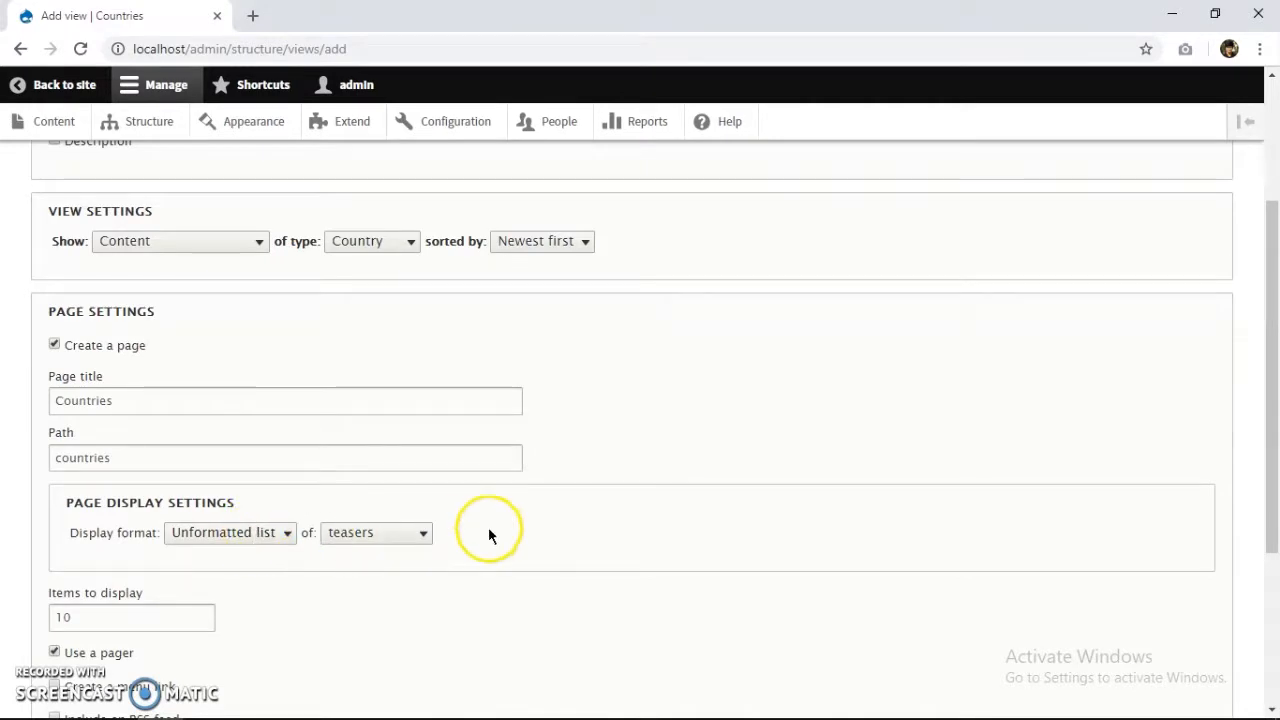
scroll(489, 531, "down", 1)
left_click(369, 442)
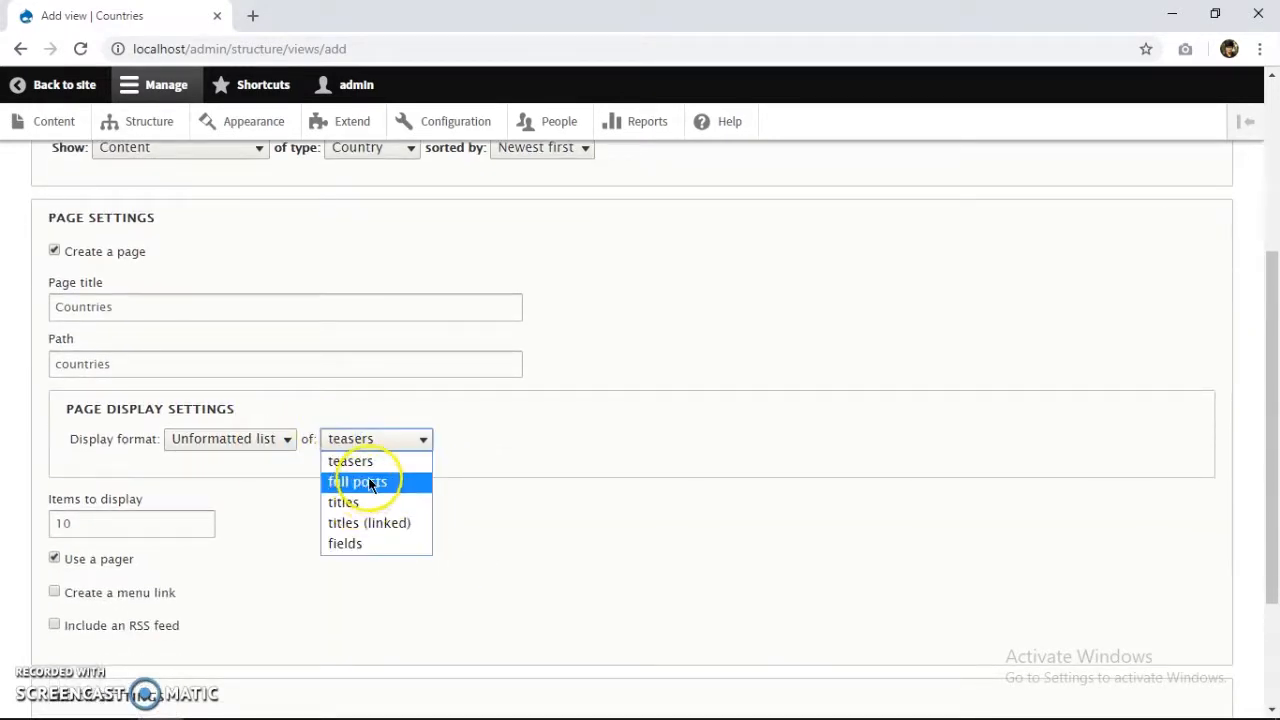
left_click(362, 541)
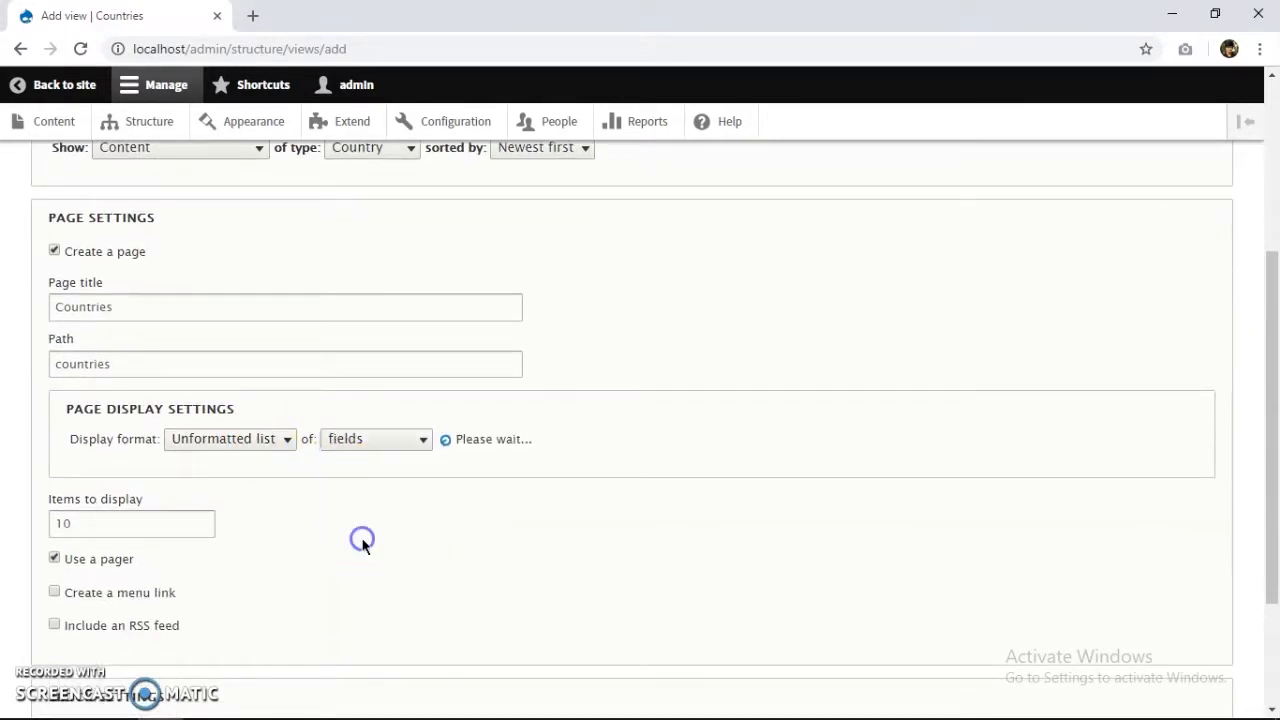
left_click(395, 444)
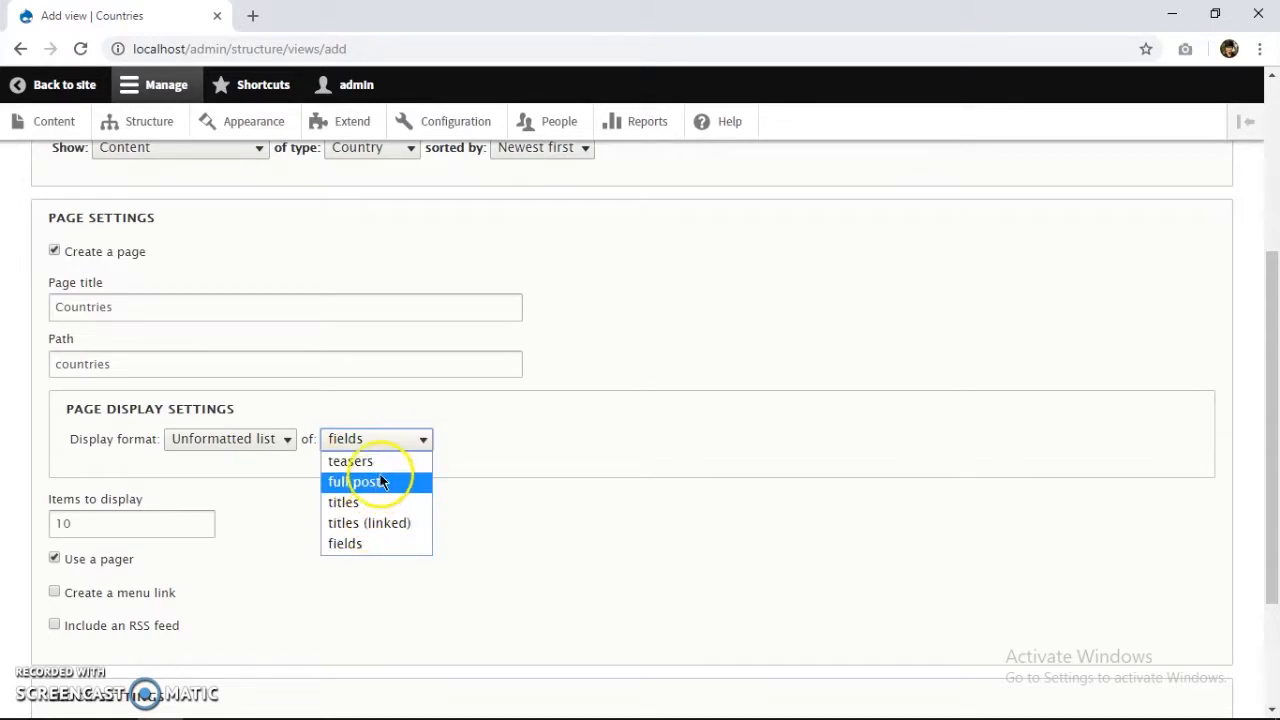
left_click(378, 462)
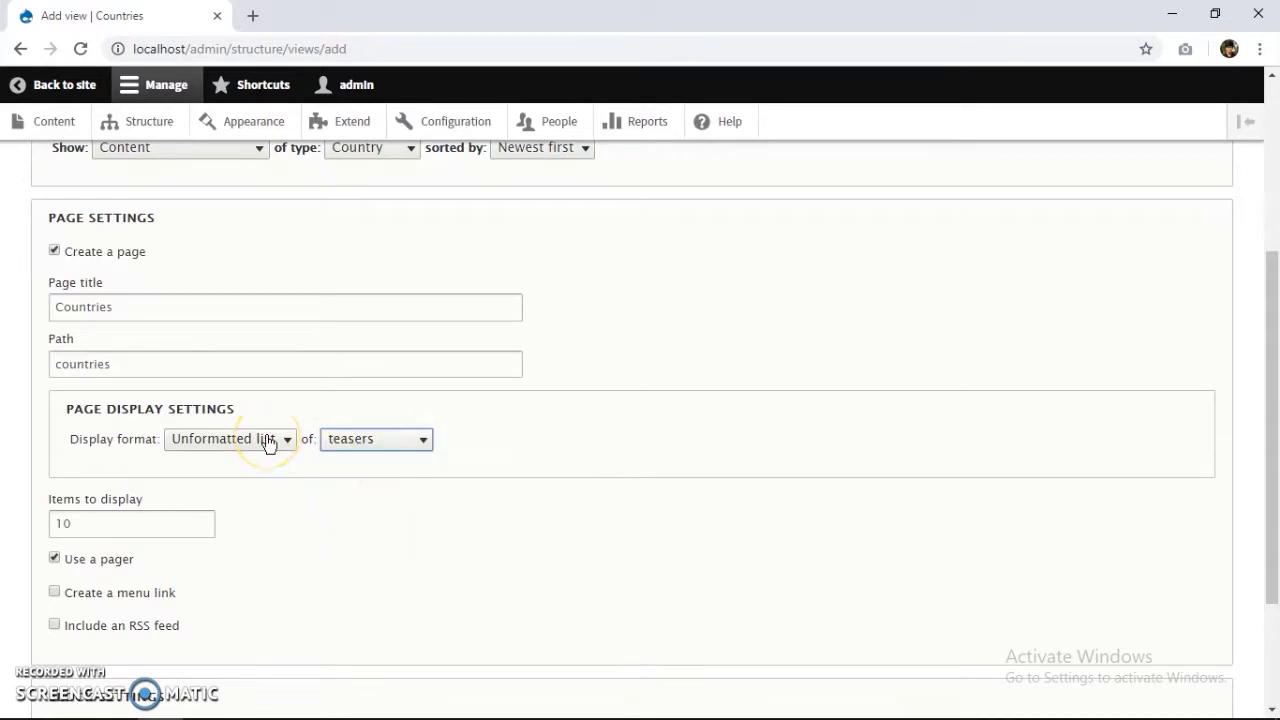
left_click(268, 444)
left_click(215, 523)
Add a Main navigation menu link for the page, then Save and edit.
scroll(123, 480, "down", 2)
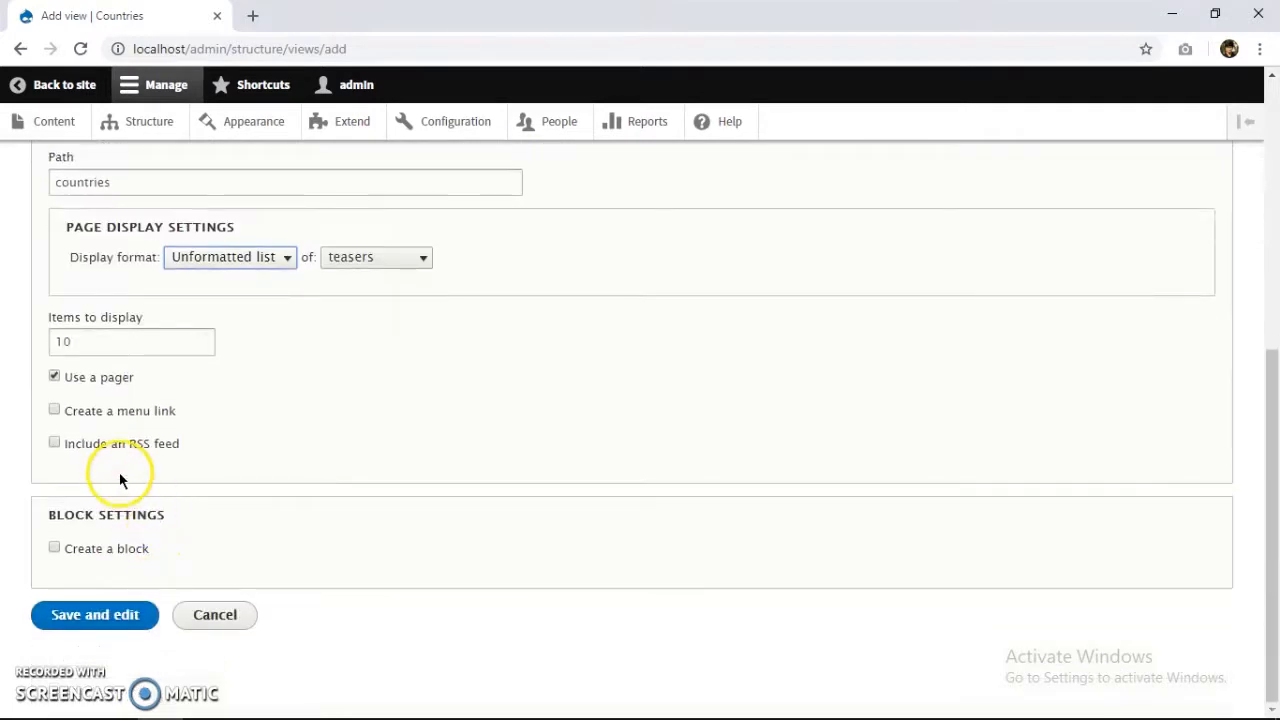
left_click(115, 411)
scroll(154, 436, "down", 1)
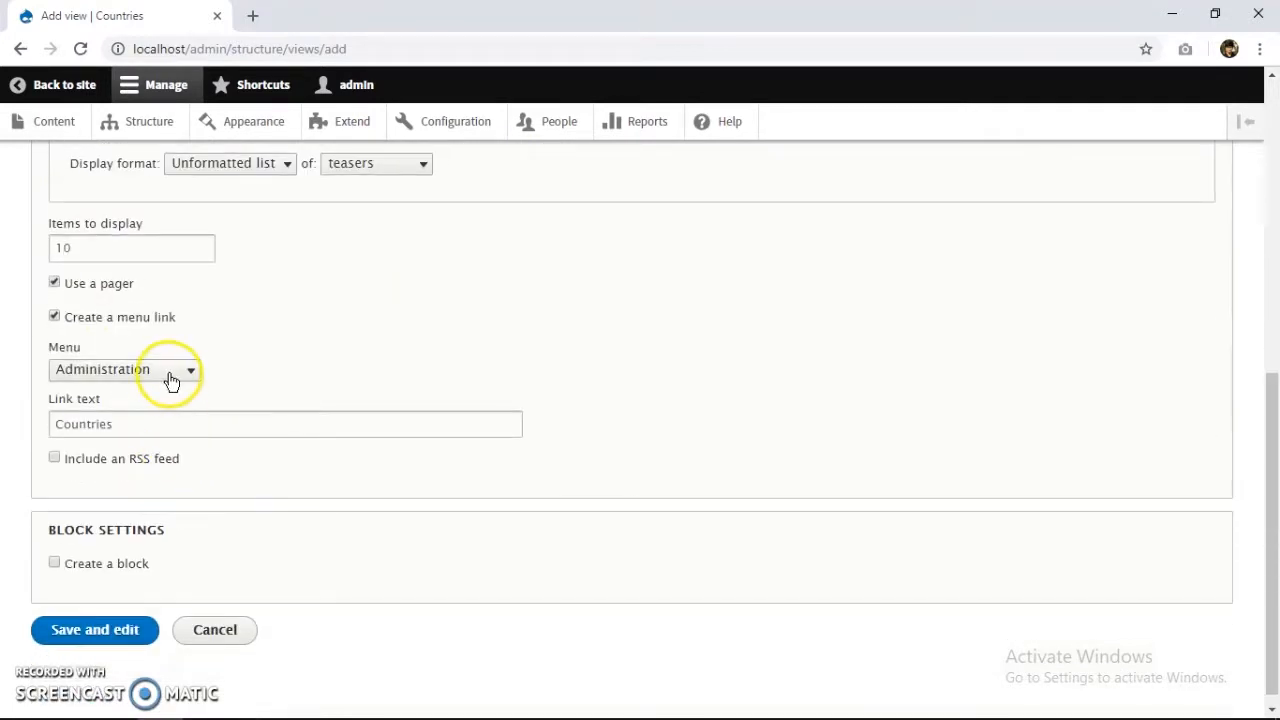
left_click(168, 373)
left_click(120, 432)
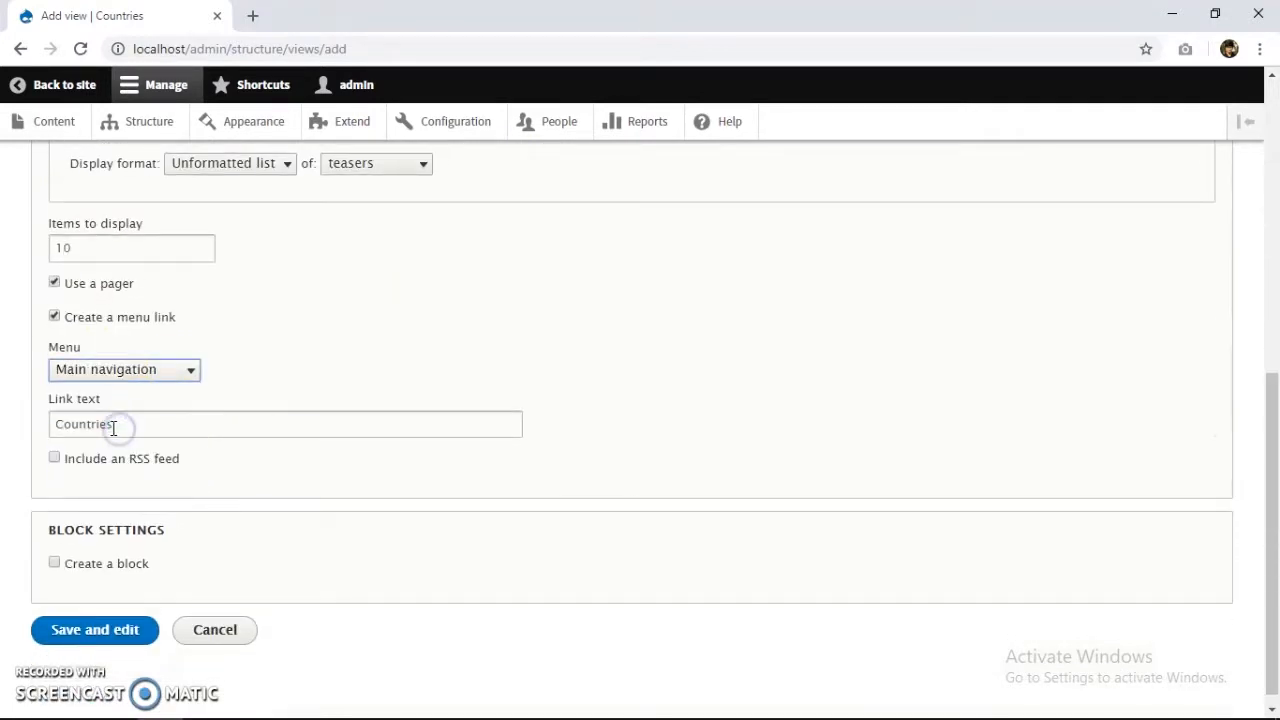
scroll(55, 462, "down", 1)
left_click(106, 614)
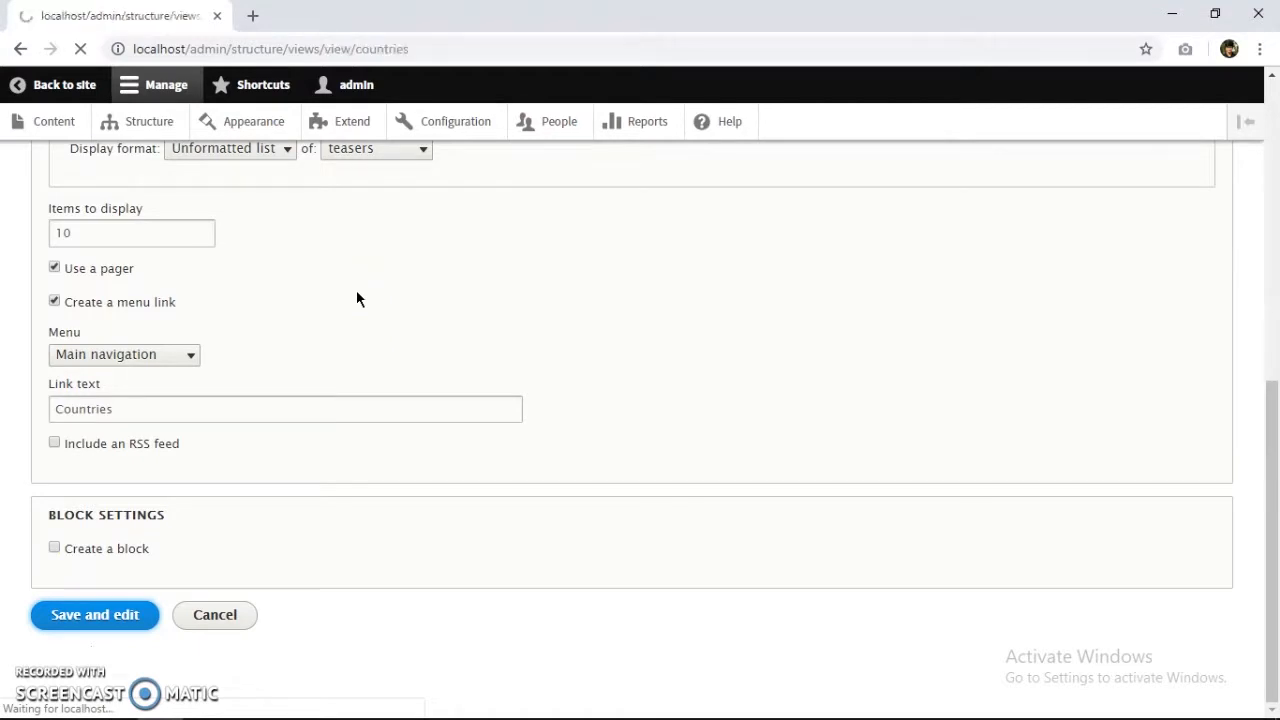
Review the Countries view settings and save the view.
scroll(158, 310, "down", 3)
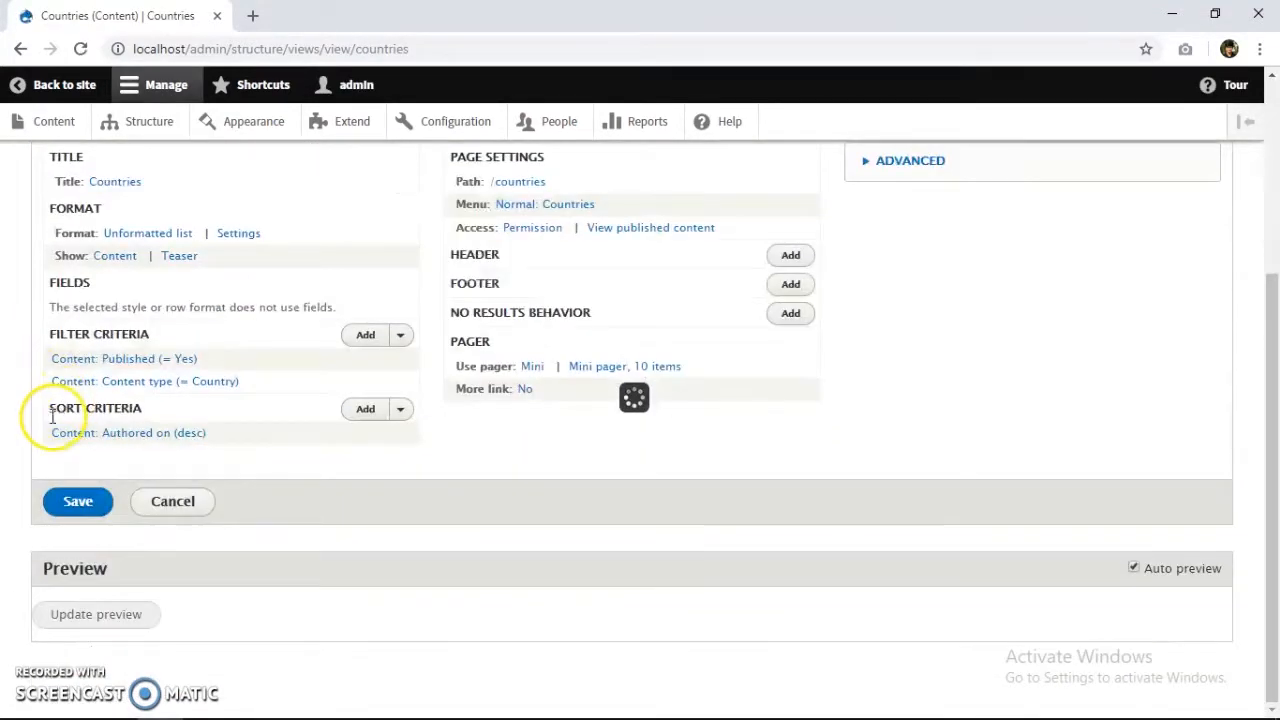
scroll(150, 400, "down", 1)
scroll(115, 414, "down", 10)
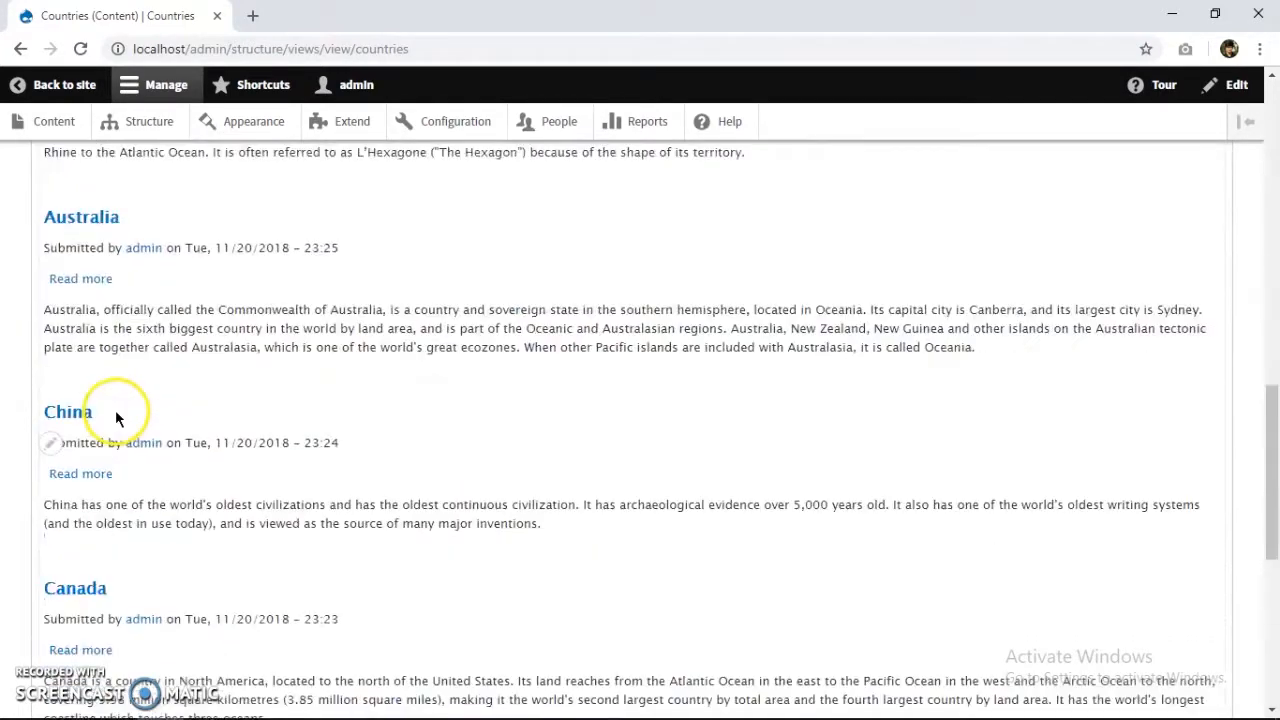
scroll(98, 410, "up", 6)
scroll(98, 410, "up", 15)
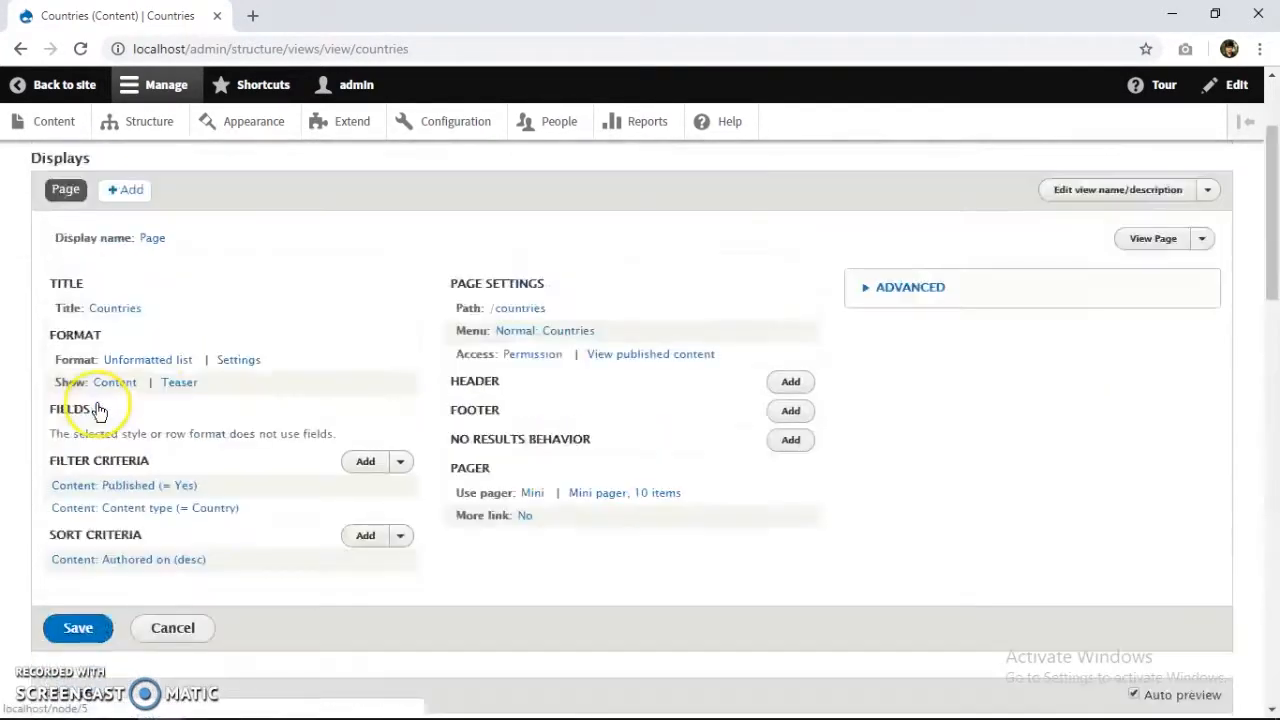
scroll(140, 380, "down", 10)
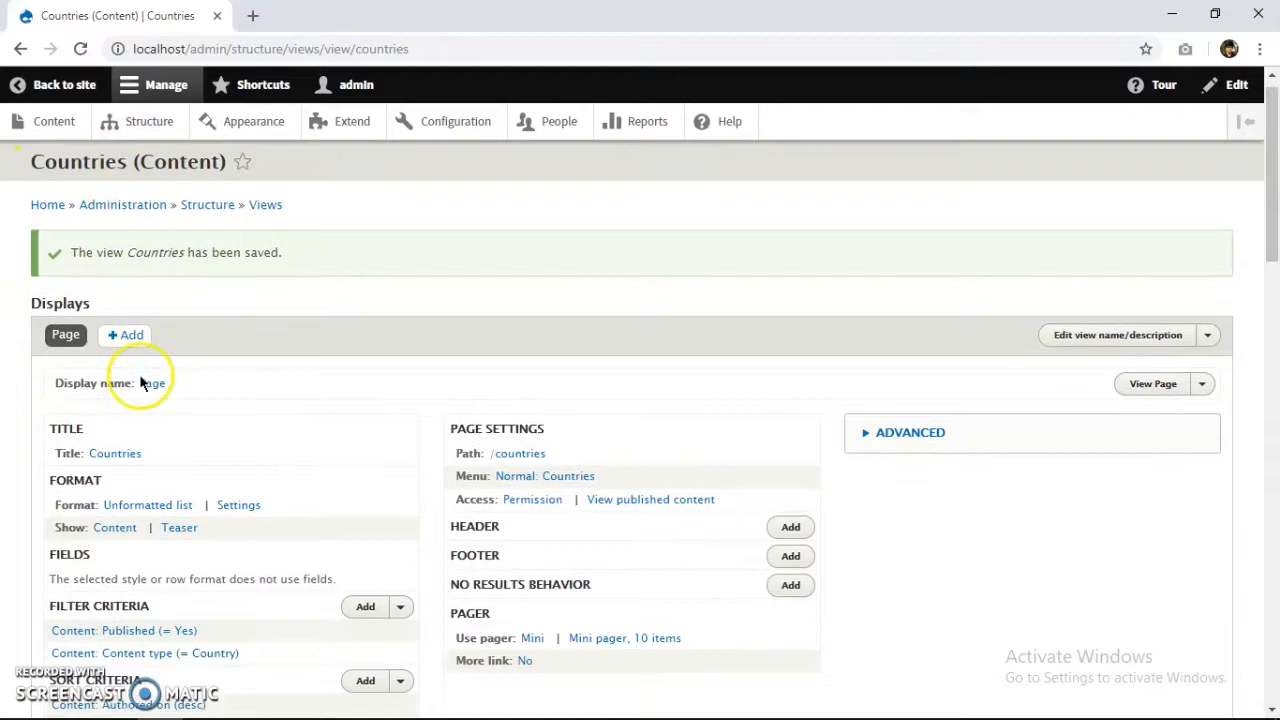
scroll(100, 360, "up", 2)
scroll(55, 170, "up", 1)
left_click(58, 238)
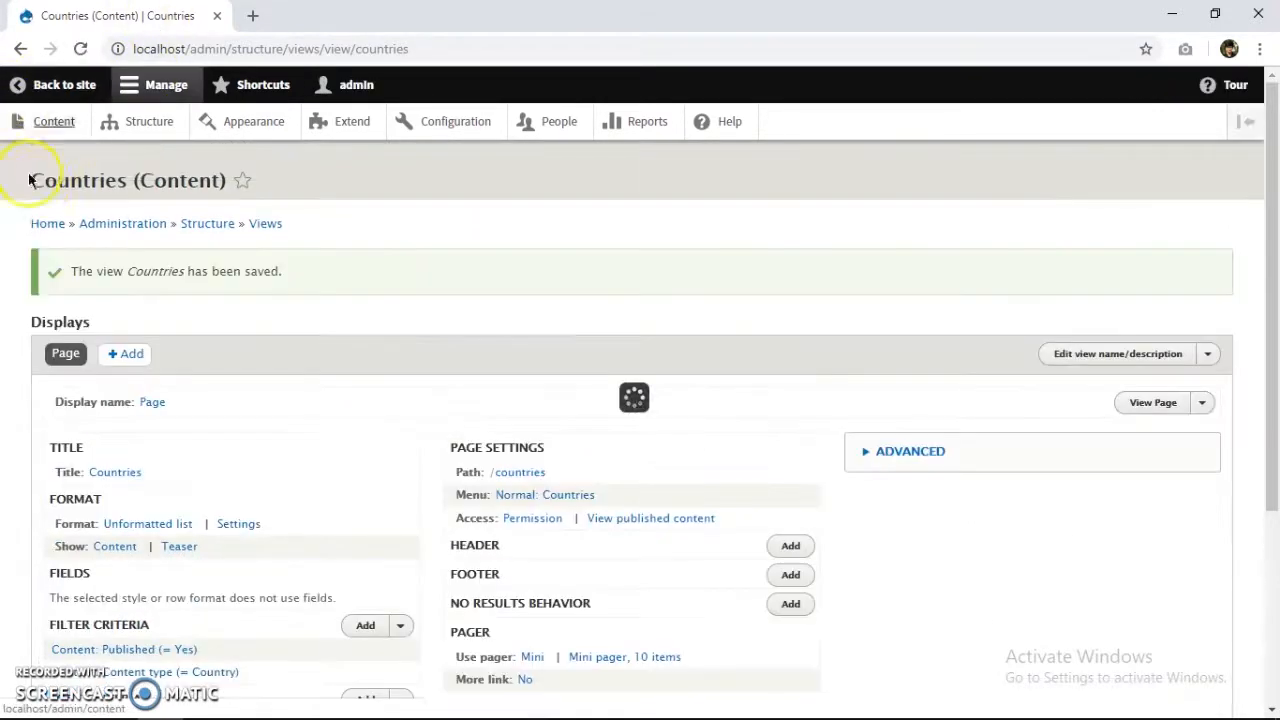
Check the /countries listing on the public site, then open a new browser tab.
left_click(50, 85)
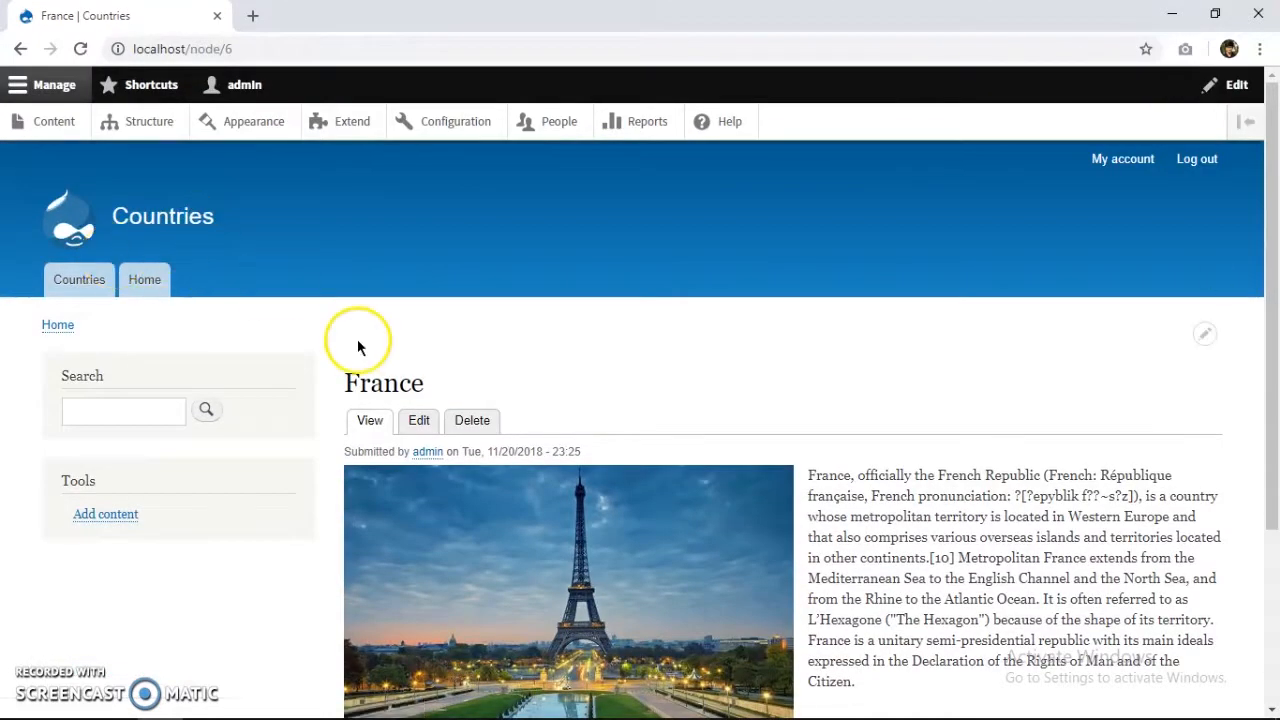
left_click(100, 287)
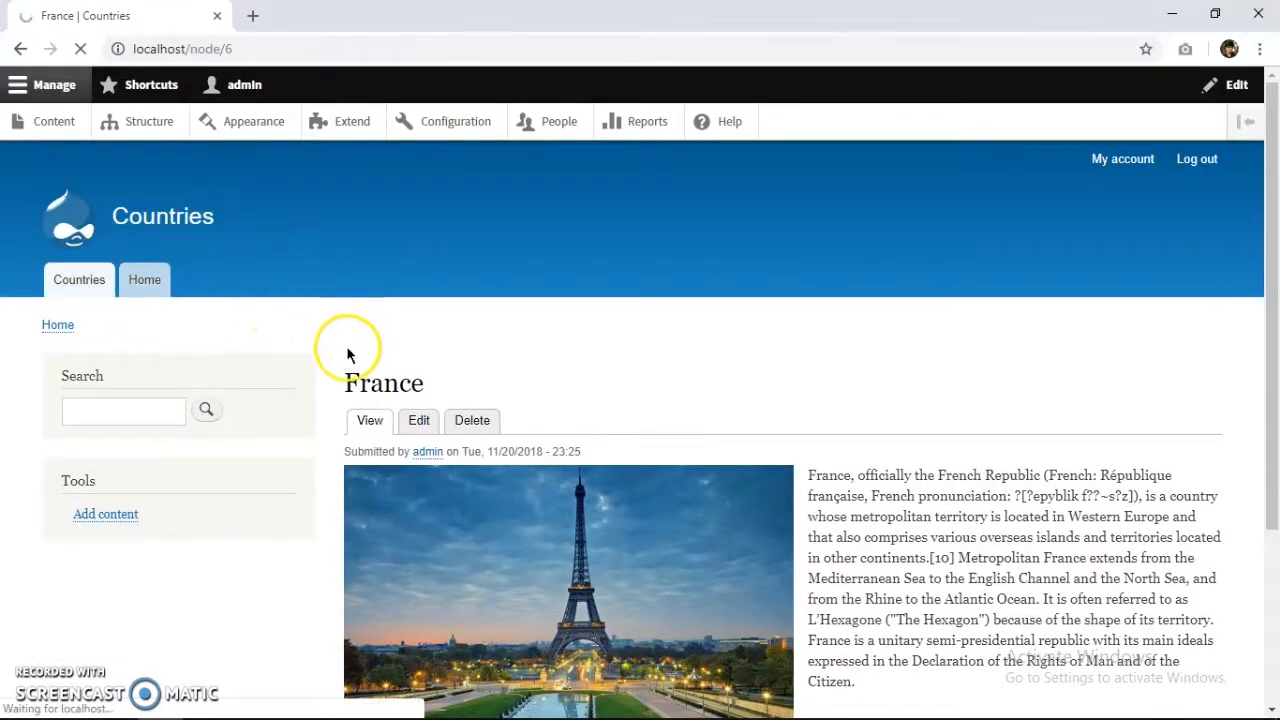
scroll(337, 357, "down", 9)
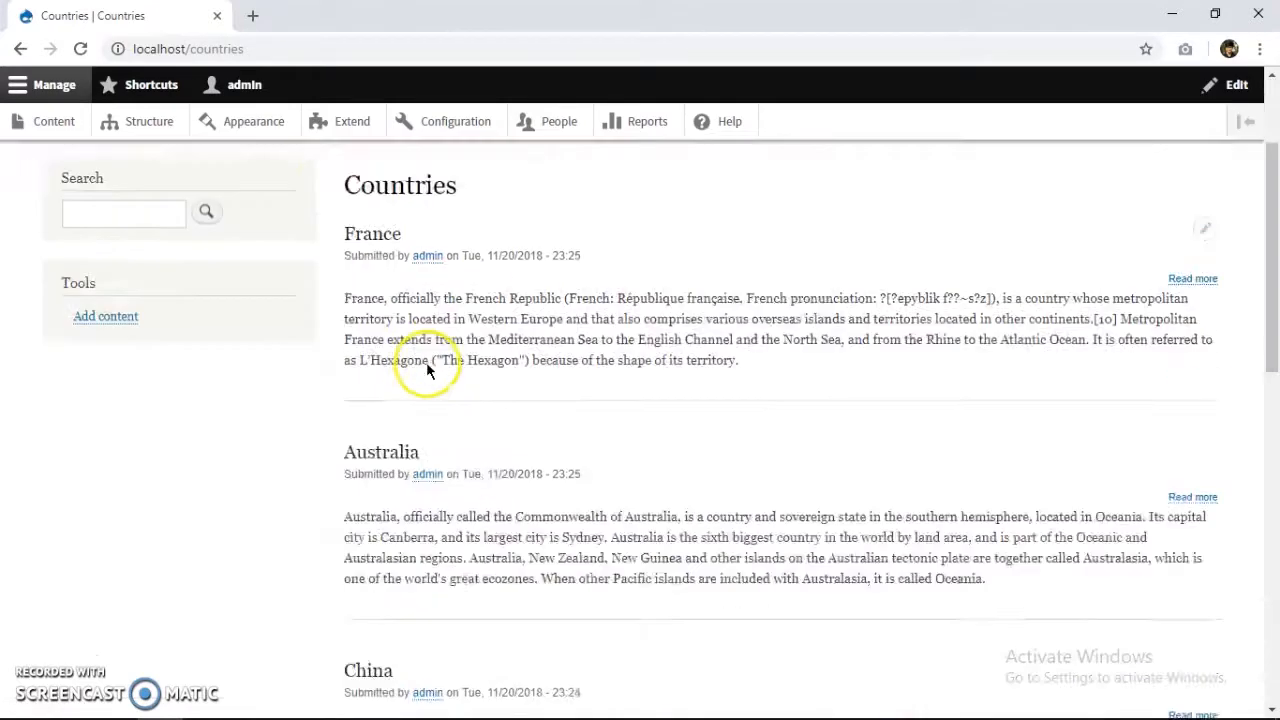
scroll(309, 375, "up", 10)
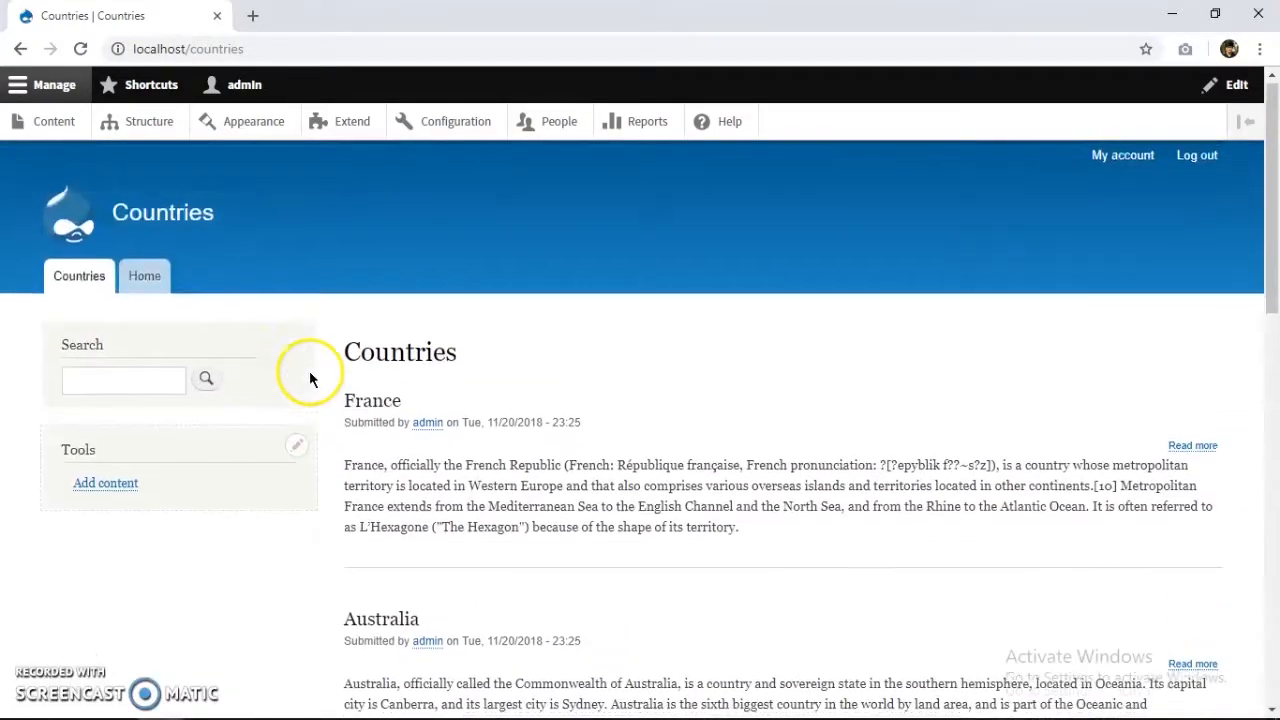
left_click(252, 17)
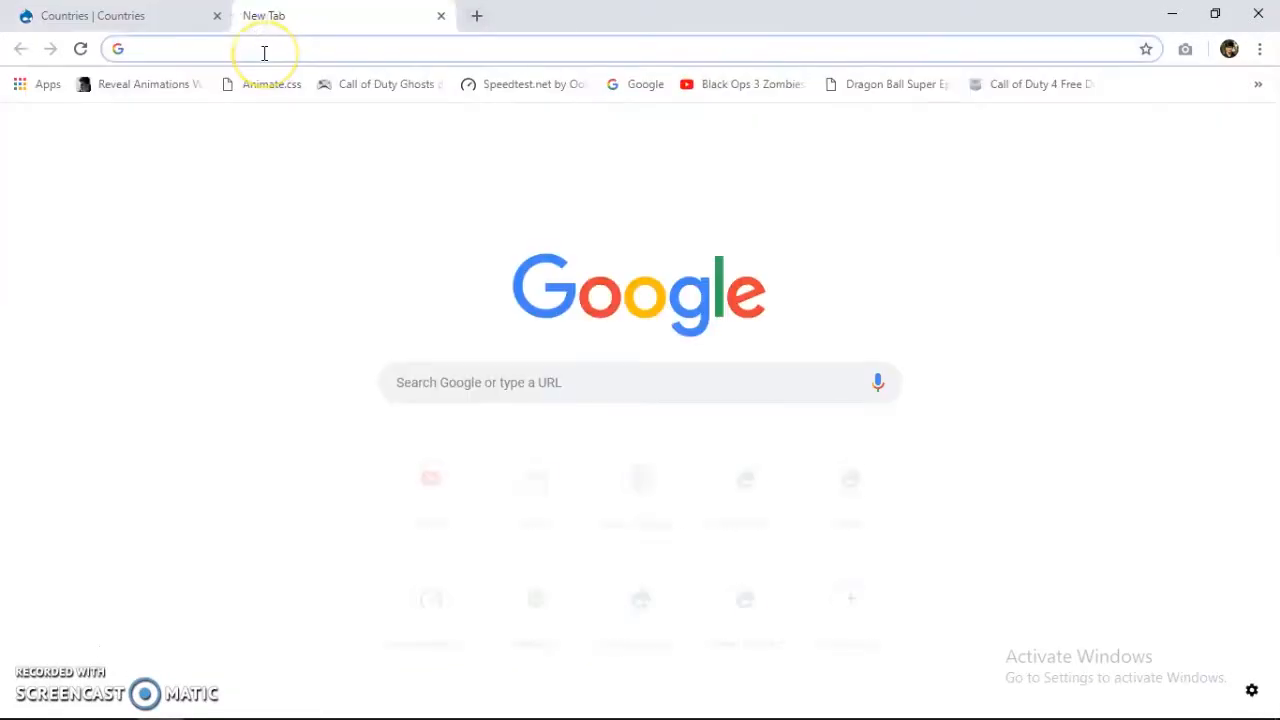
Go to drupal.org and open its list of themes.
type("drupal.org")
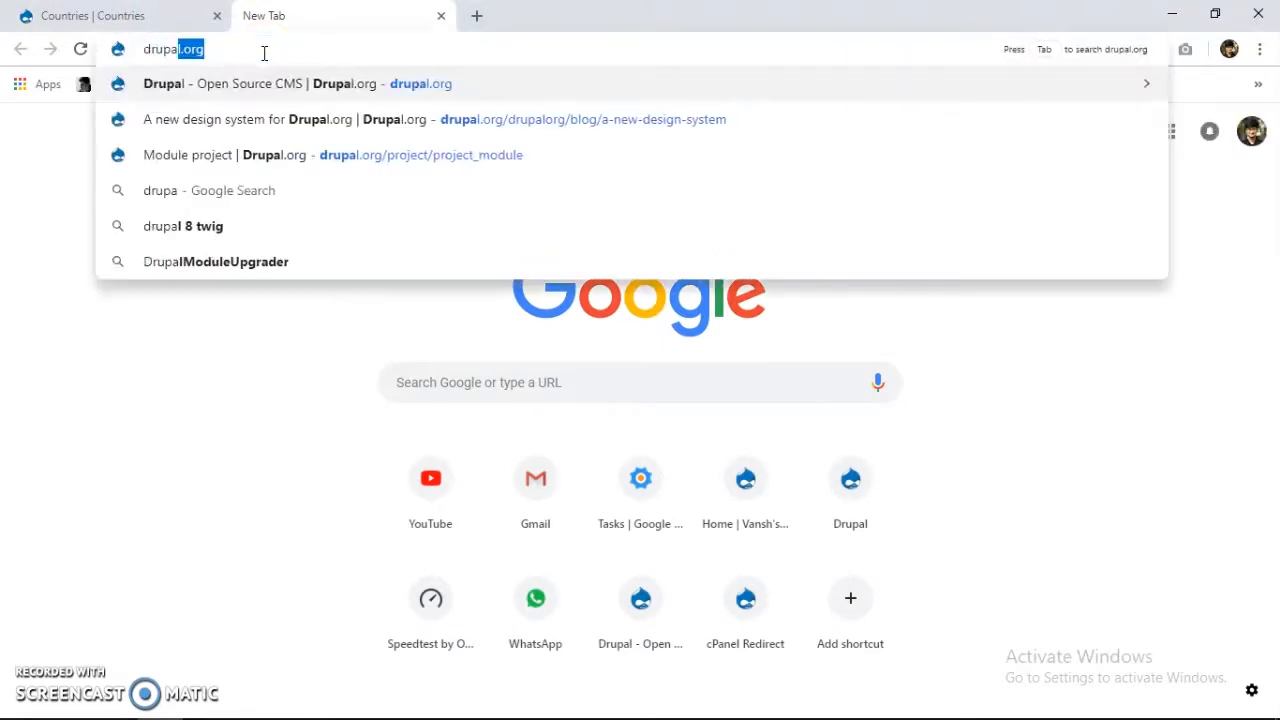
key("Down")
key("Return")
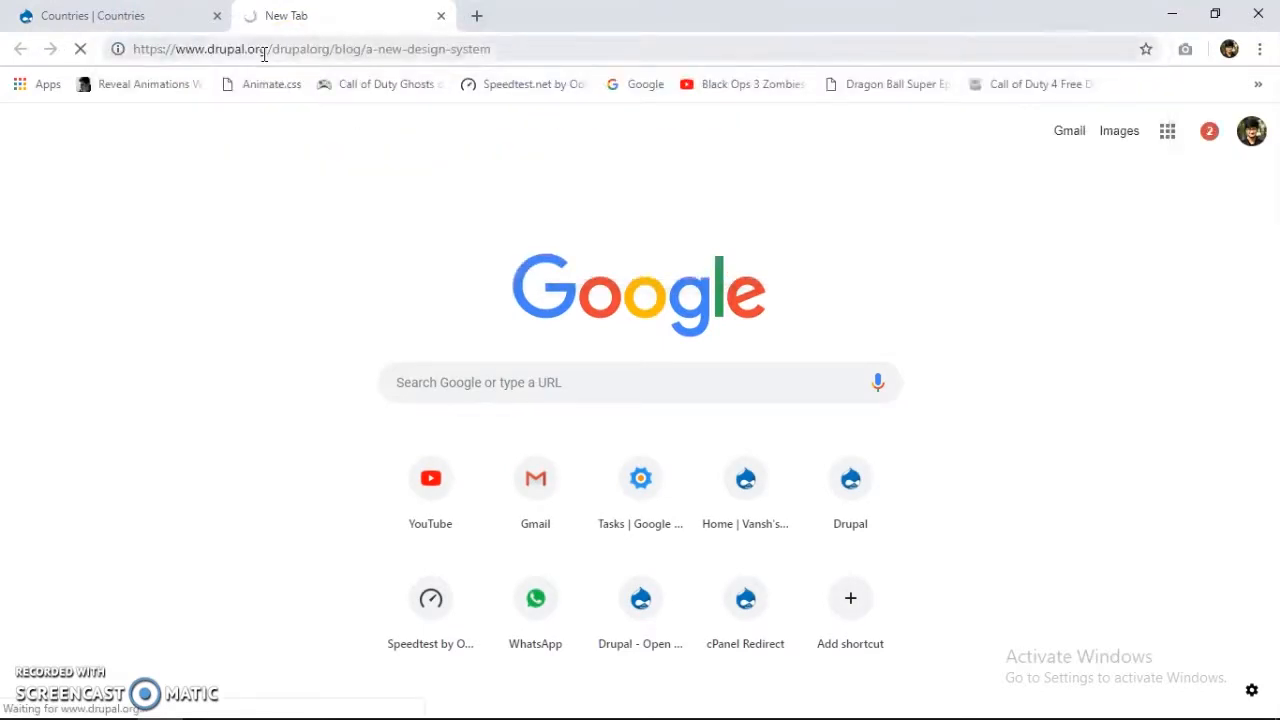
left_click_drag(272, 50, 727, 62)
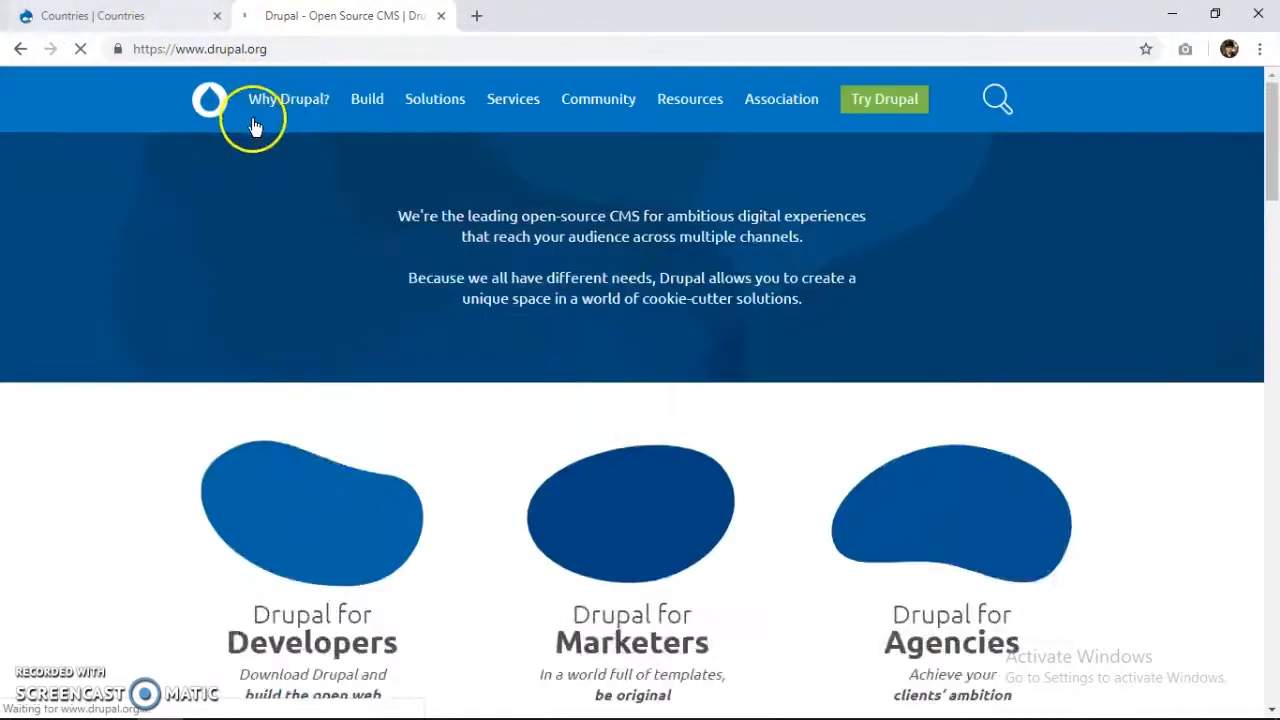
mouse_move(255, 103)
mouse_move(366, 103)
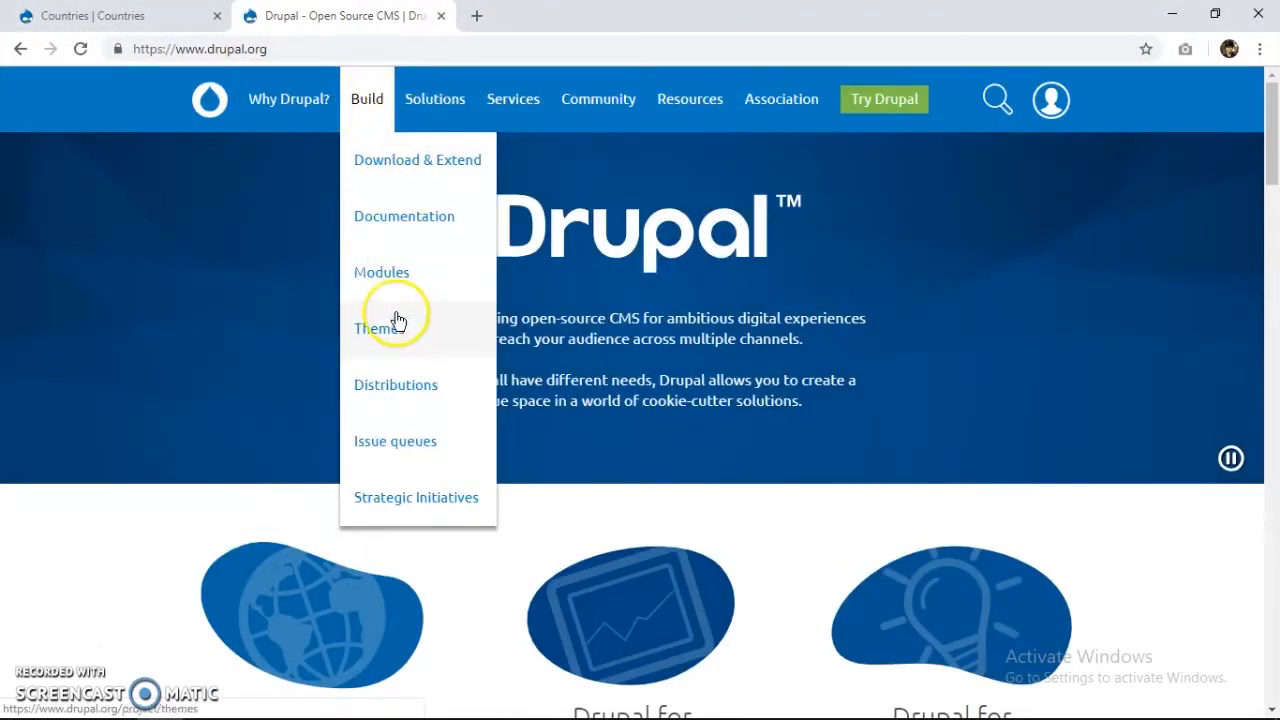
left_click(399, 330)
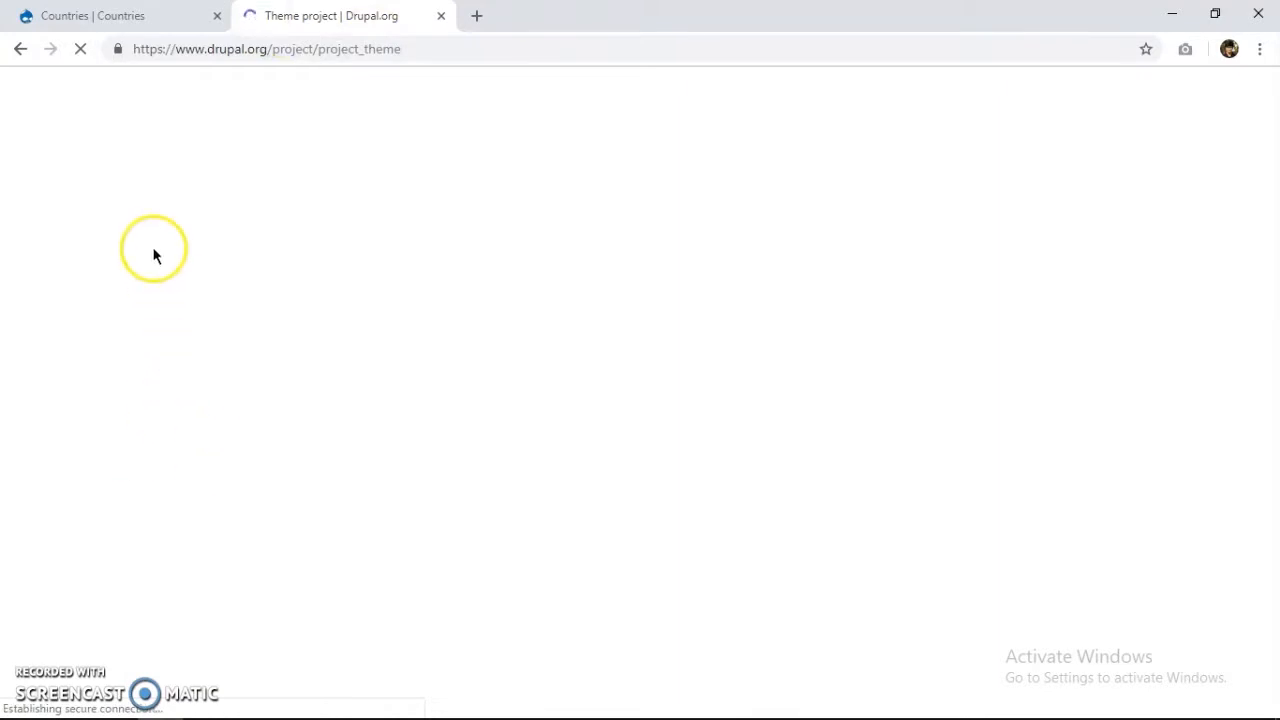
Open the Countries site's Appearance page in the other tab.
left_click(140, 16)
scroll(257, 280, "down", 5)
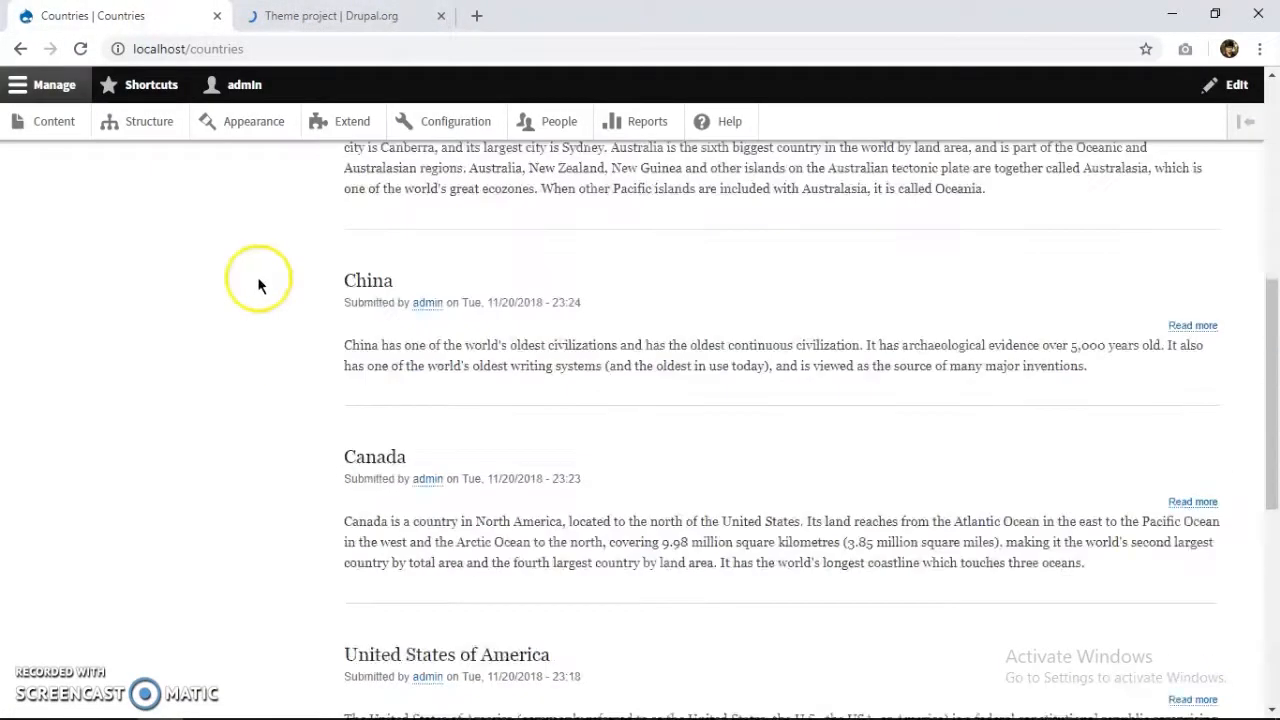
left_click(268, 125)
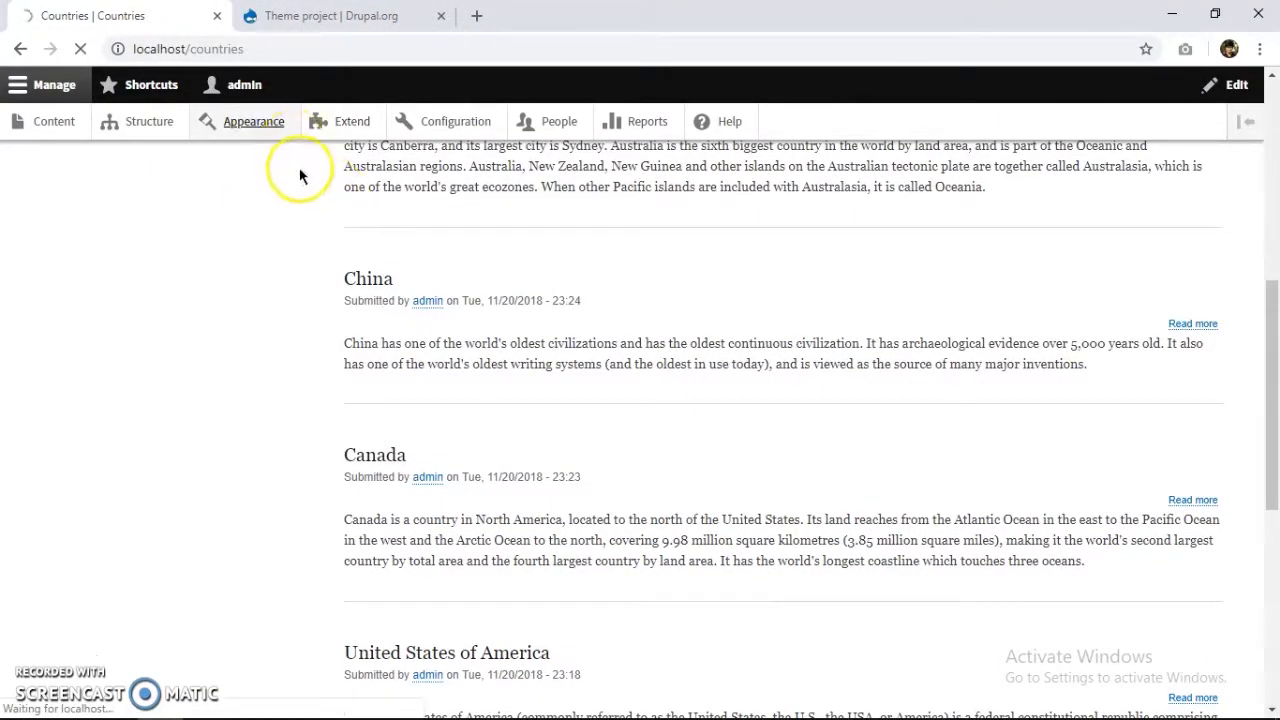
Copy the Nexus Theme 8.x-1.4 tar.gz download link from its project page.
left_click(322, 18)
scroll(400, 380, "down", 10)
scroll(455, 348, "down", 20)
scroll(451, 347, "down", 12)
scroll(451, 347, "down", 5)
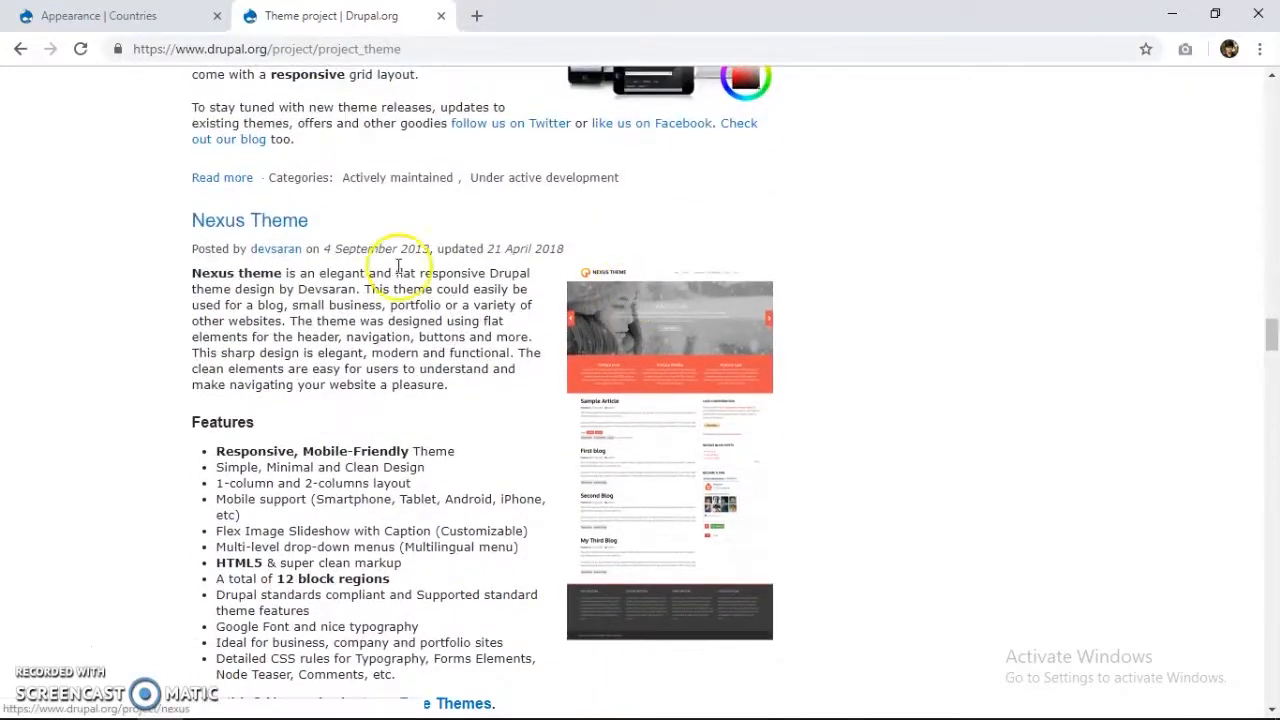
left_click(257, 232)
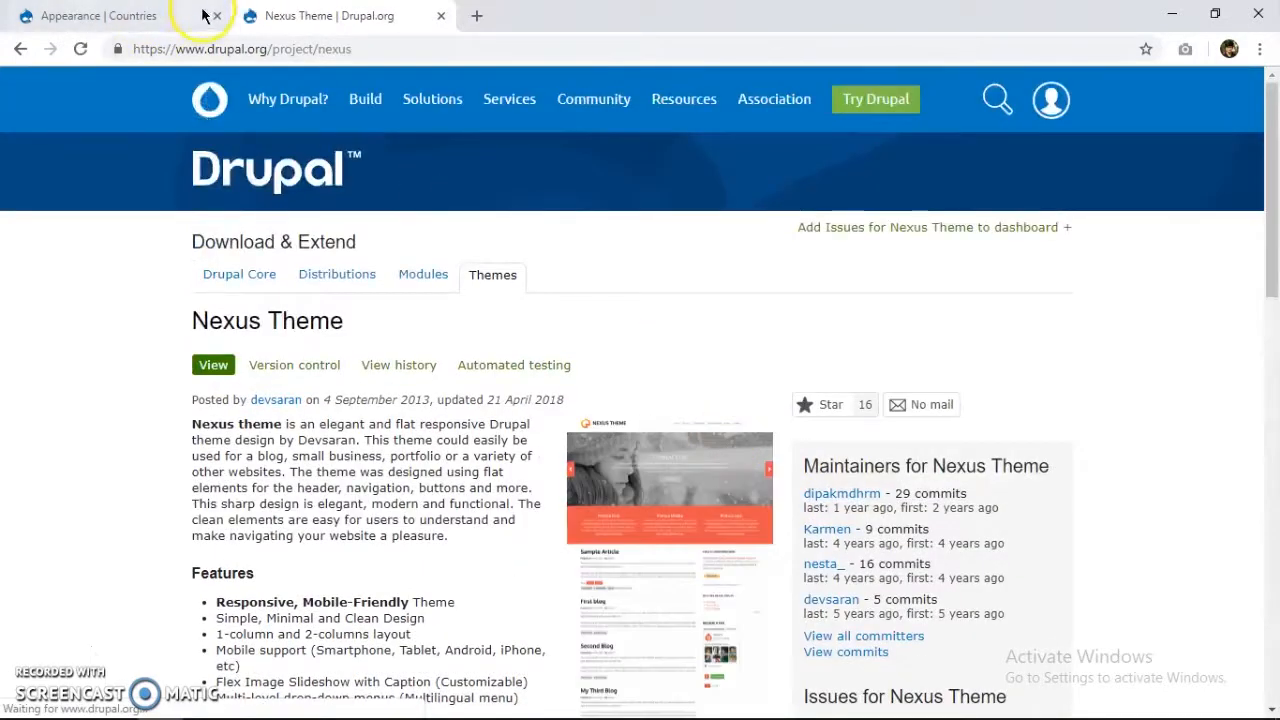
scroll(329, 340, "down", 15)
right_click(278, 239)
left_click(350, 351)
key("ctrl+Tab")
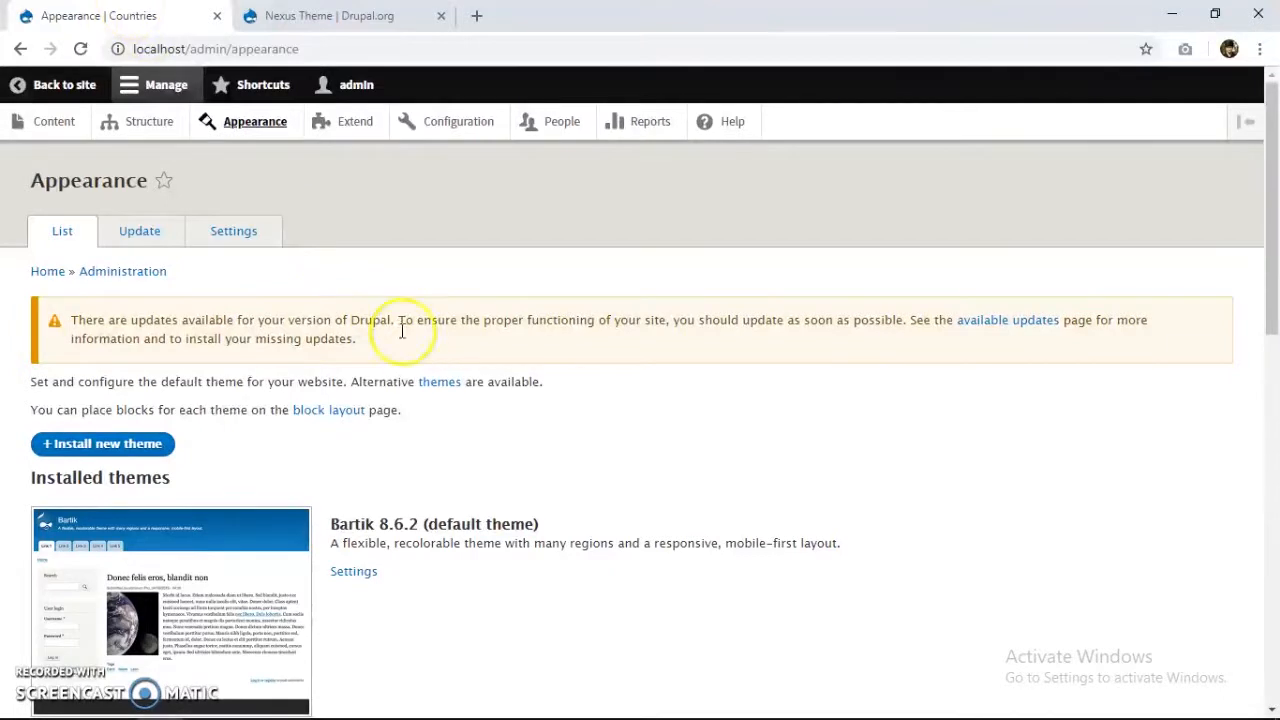
Install a new theme by pasting the nexus-8.x-1.4.tar.gz URL into Install from a URL.
left_click(160, 443)
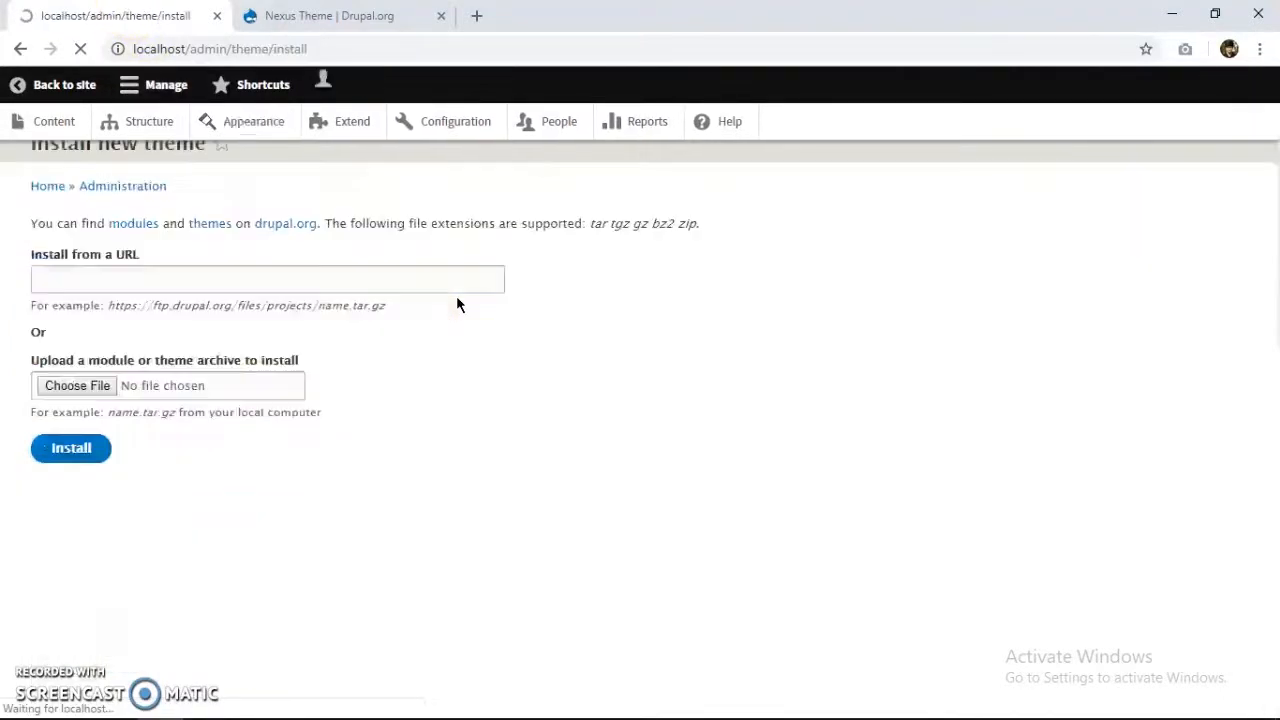
left_click(321, 313)
key("ctrl+v")
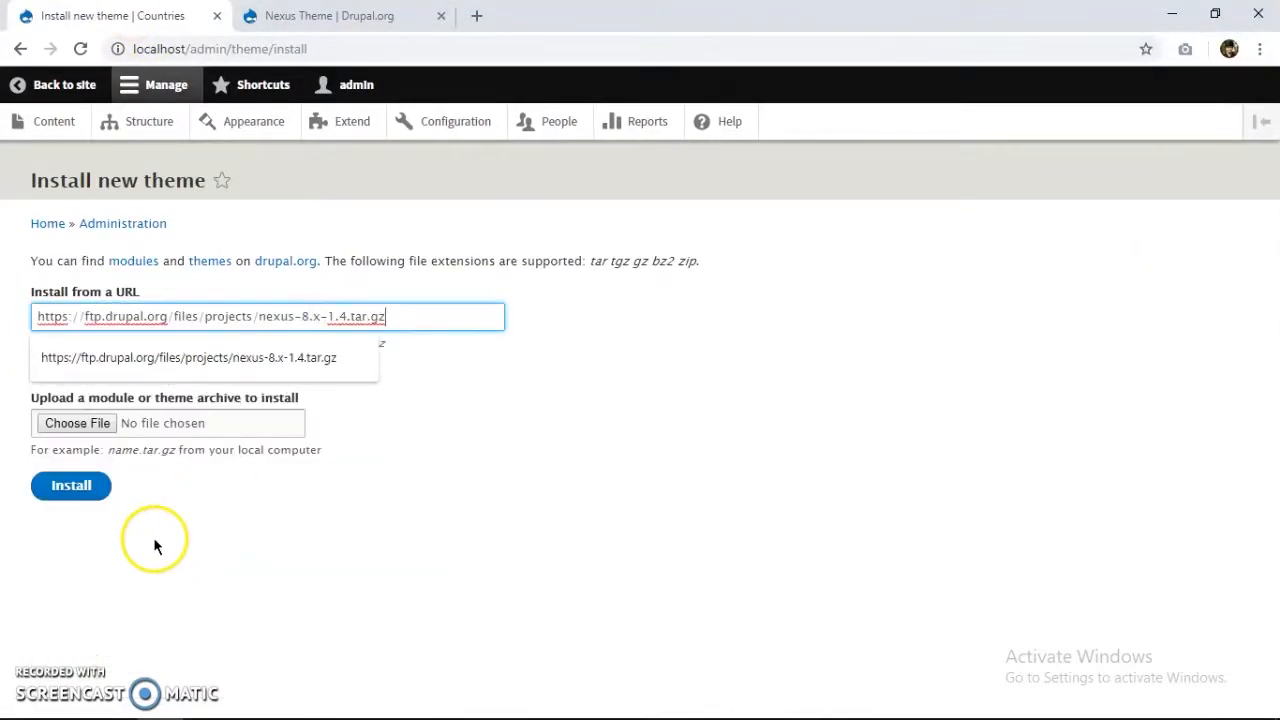
left_click(76, 486)
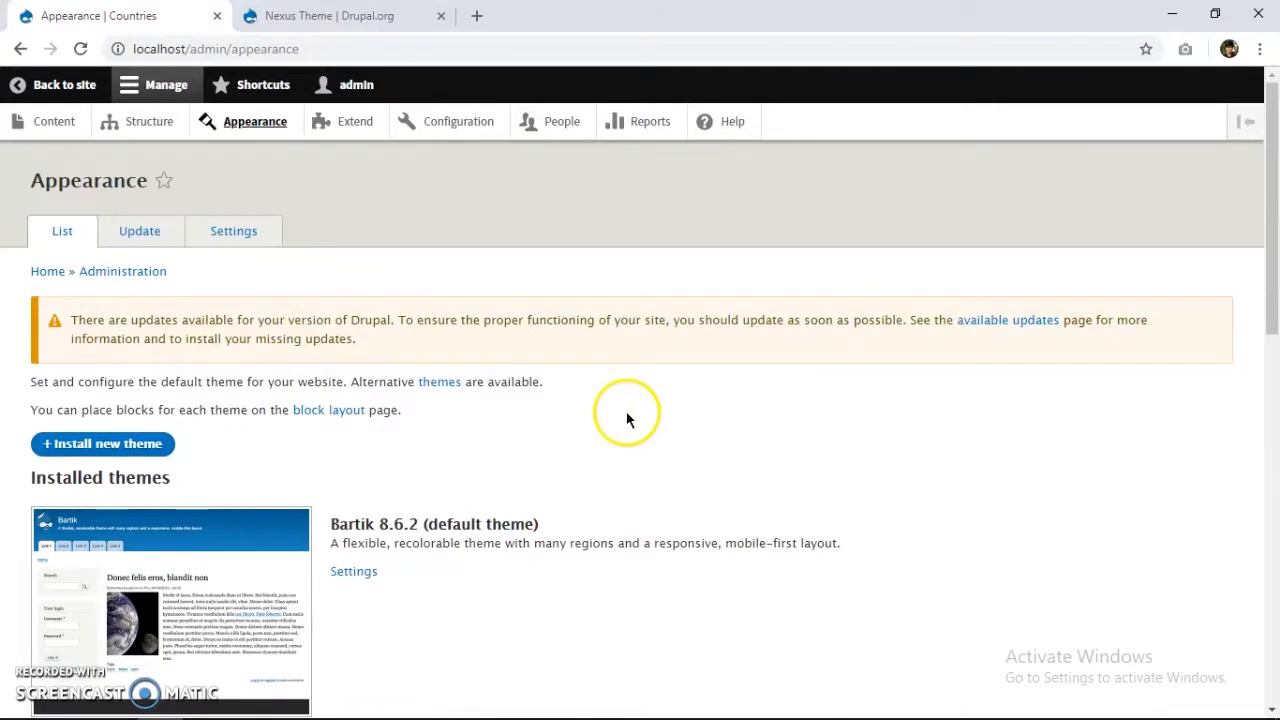
Install Nexus Theme 8.x-1.4 and set it as default, then go back to the site.
scroll(589, 451, "down", 10)
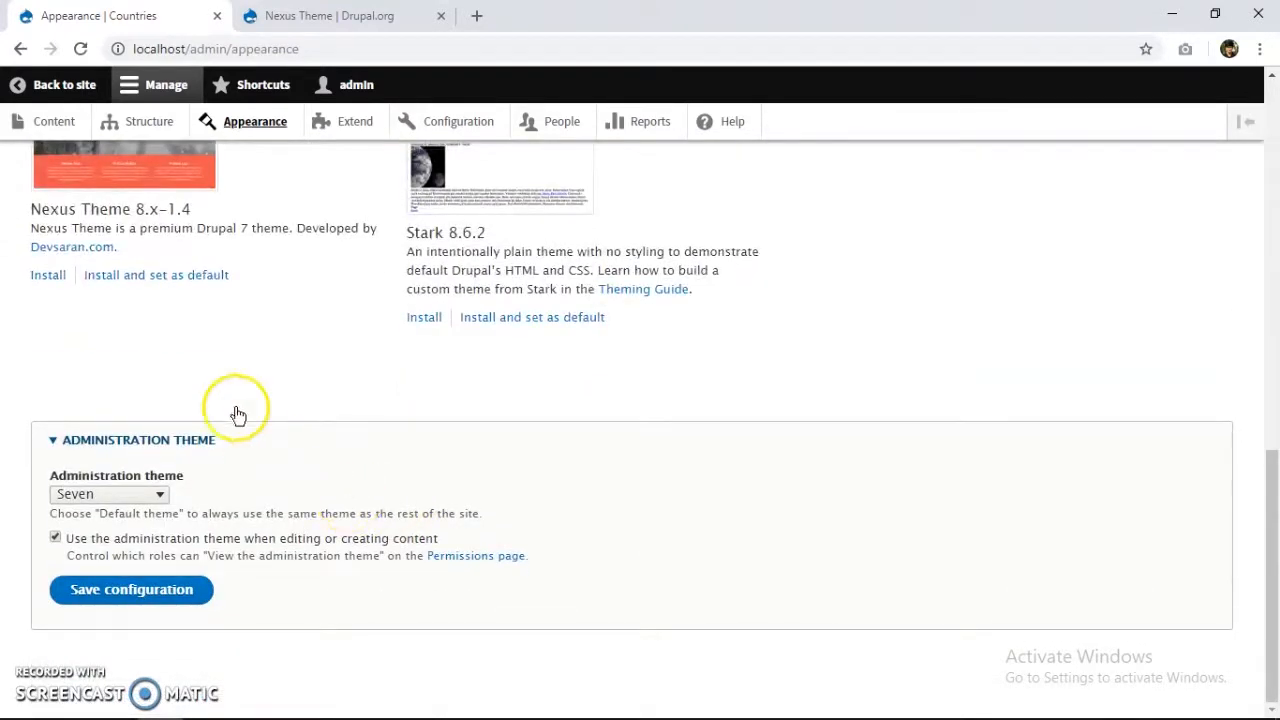
scroll(237, 414, "up", 3)
left_click(186, 463)
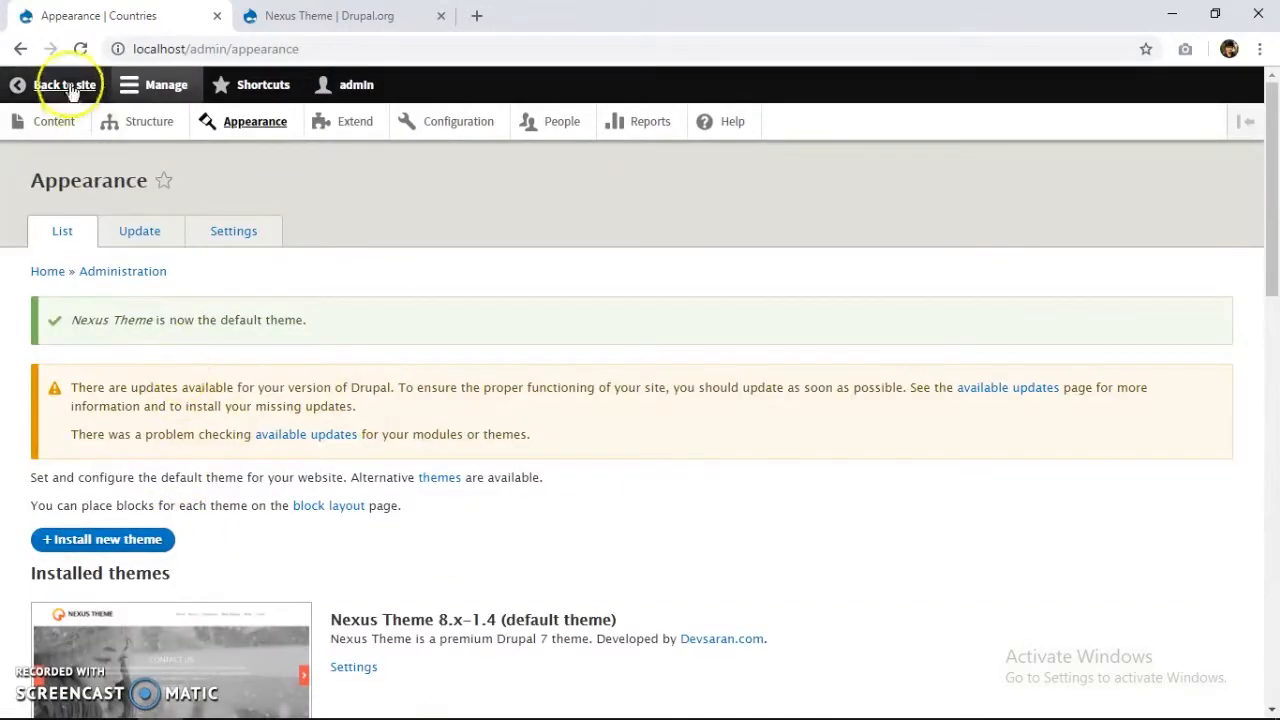
left_click(66, 82)
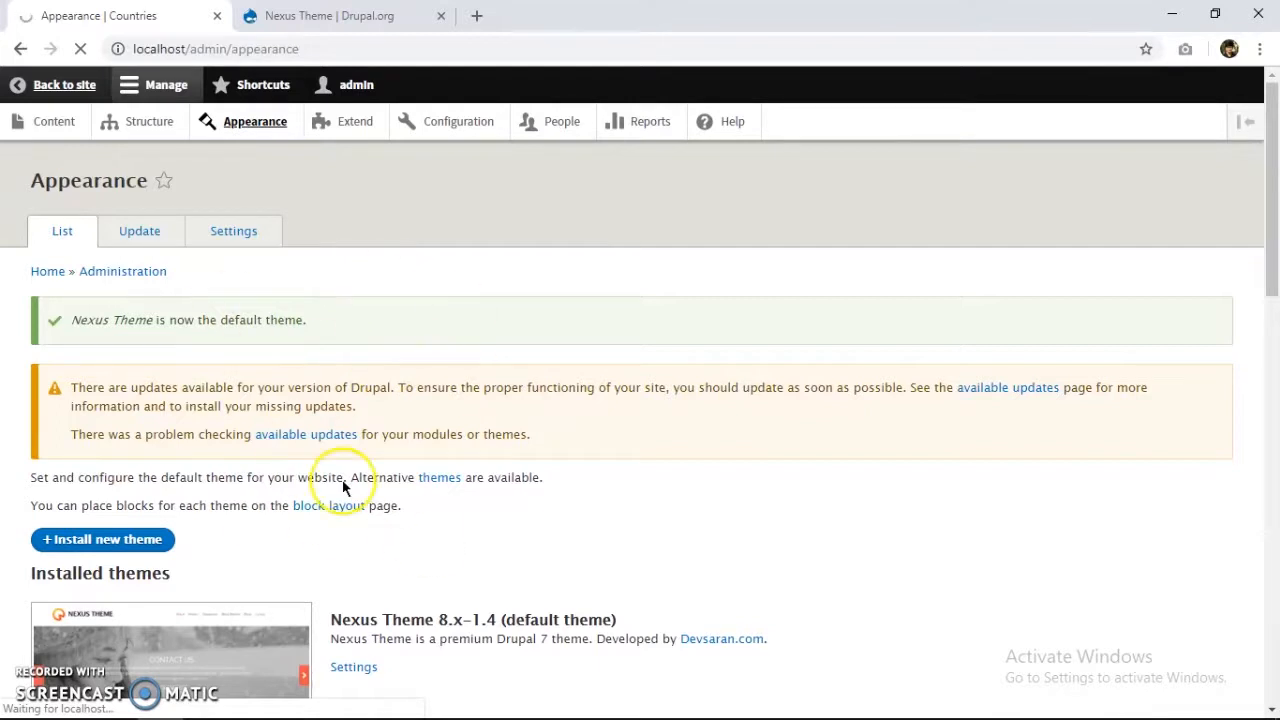
Review the Countries page in the Nexus theme, then go to Extend.
scroll(290, 293, "down", 2)
scroll(621, 318, "up", 2)
scroll(621, 318, "down", 3)
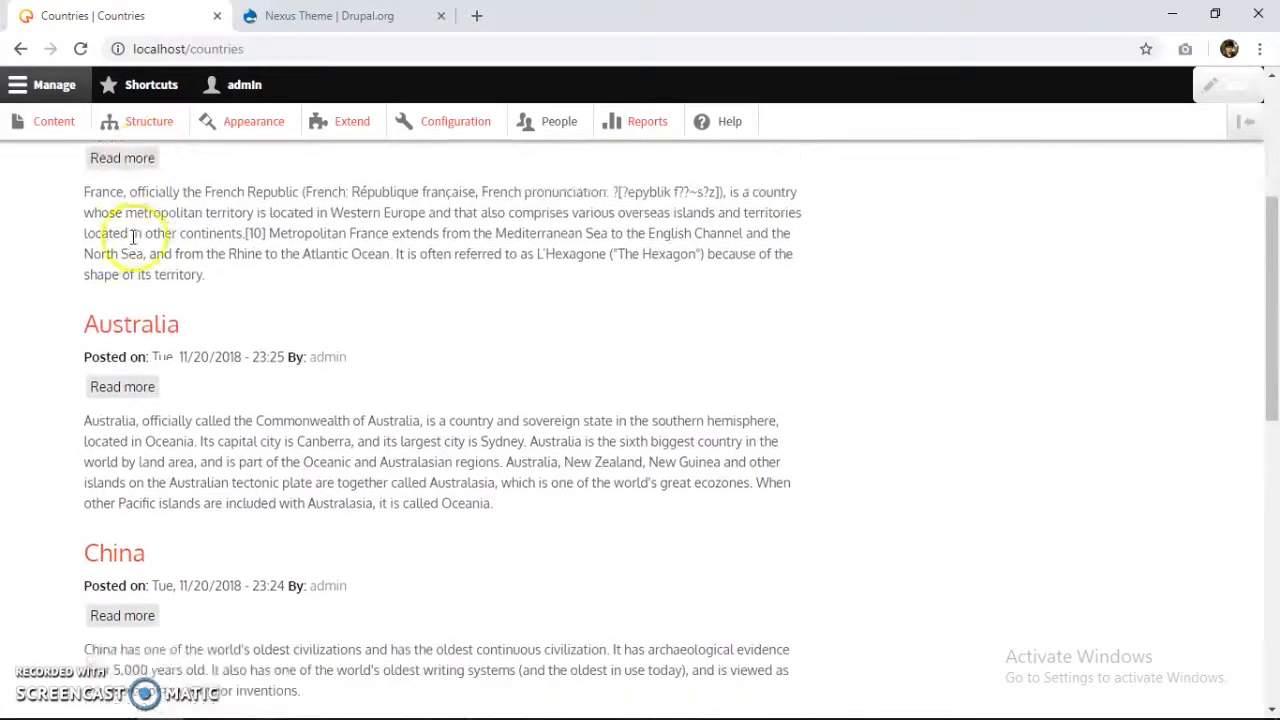
scroll(140, 320, "down", 2)
scroll(160, 462, "down", 4)
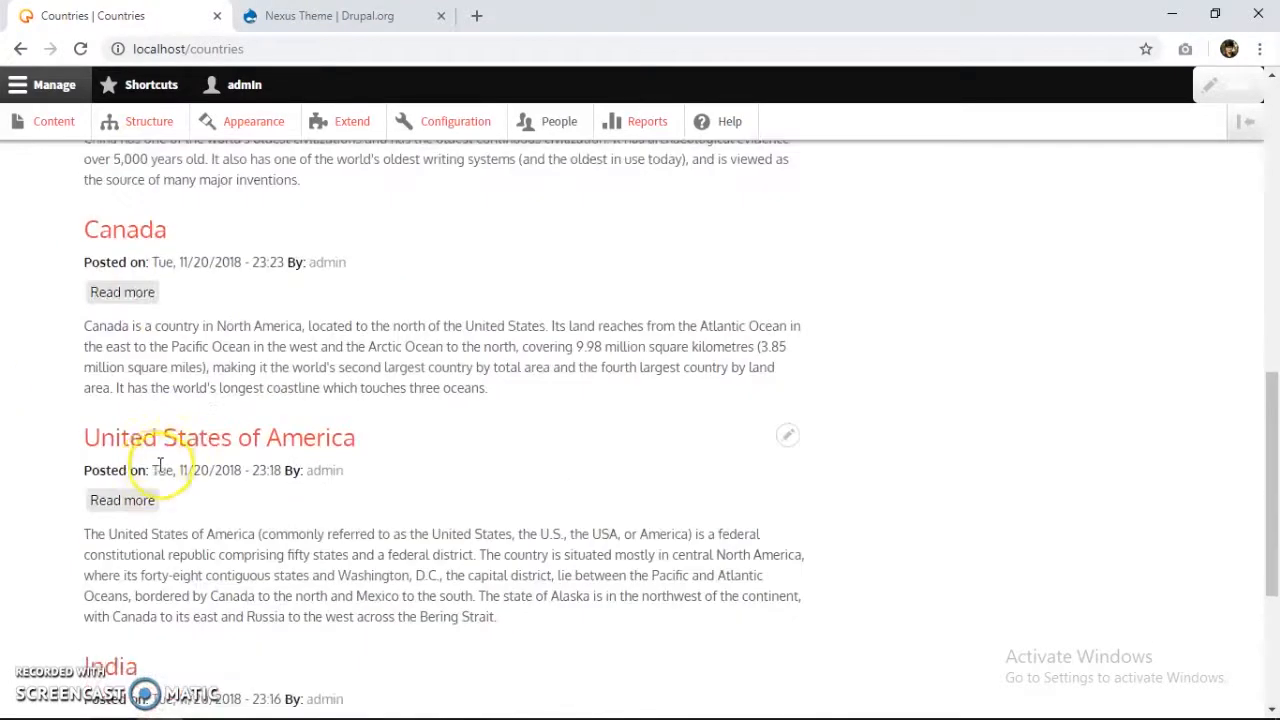
scroll(148, 466, "down", 3)
scroll(114, 471, "up", 6)
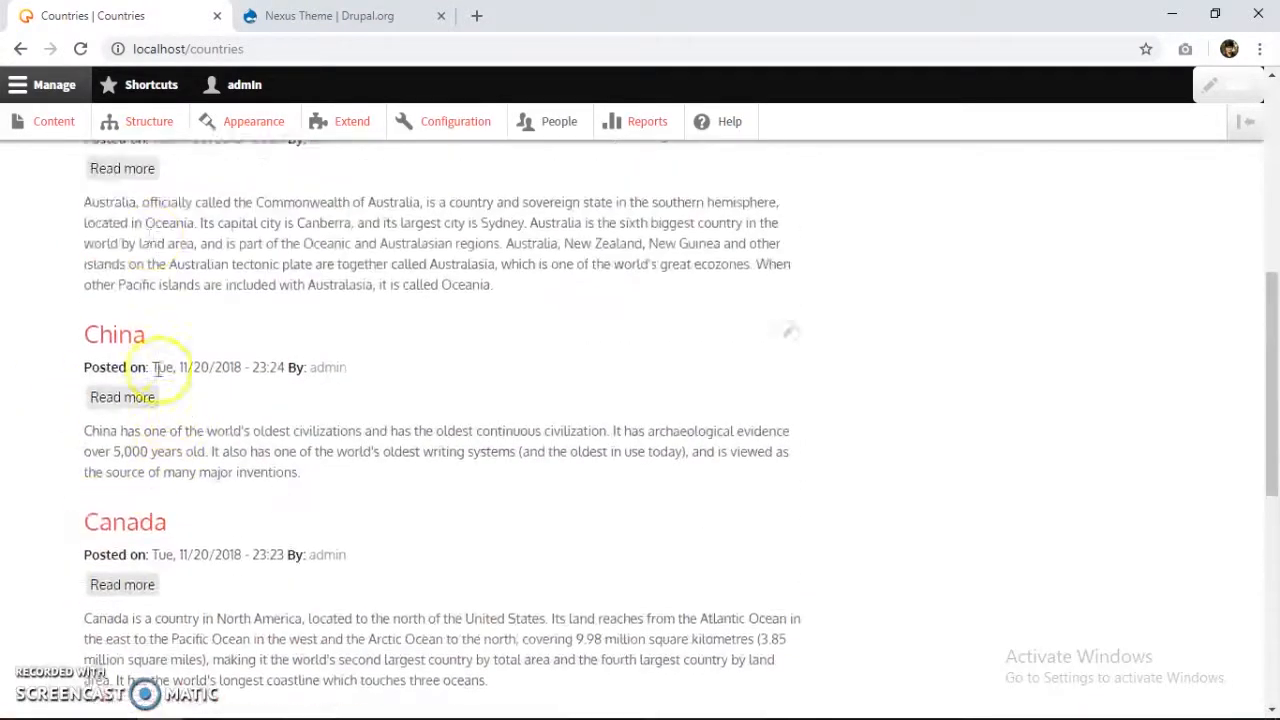
scroll(157, 368, "up", 5)
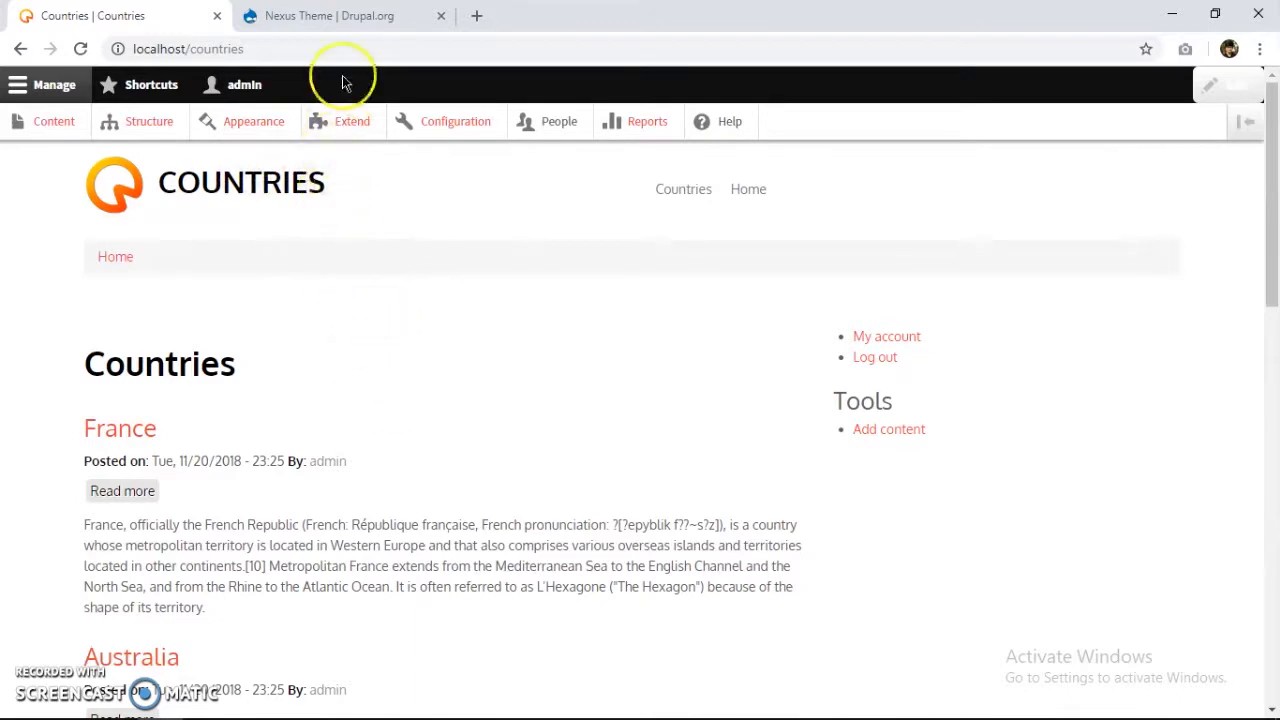
left_click(357, 135)
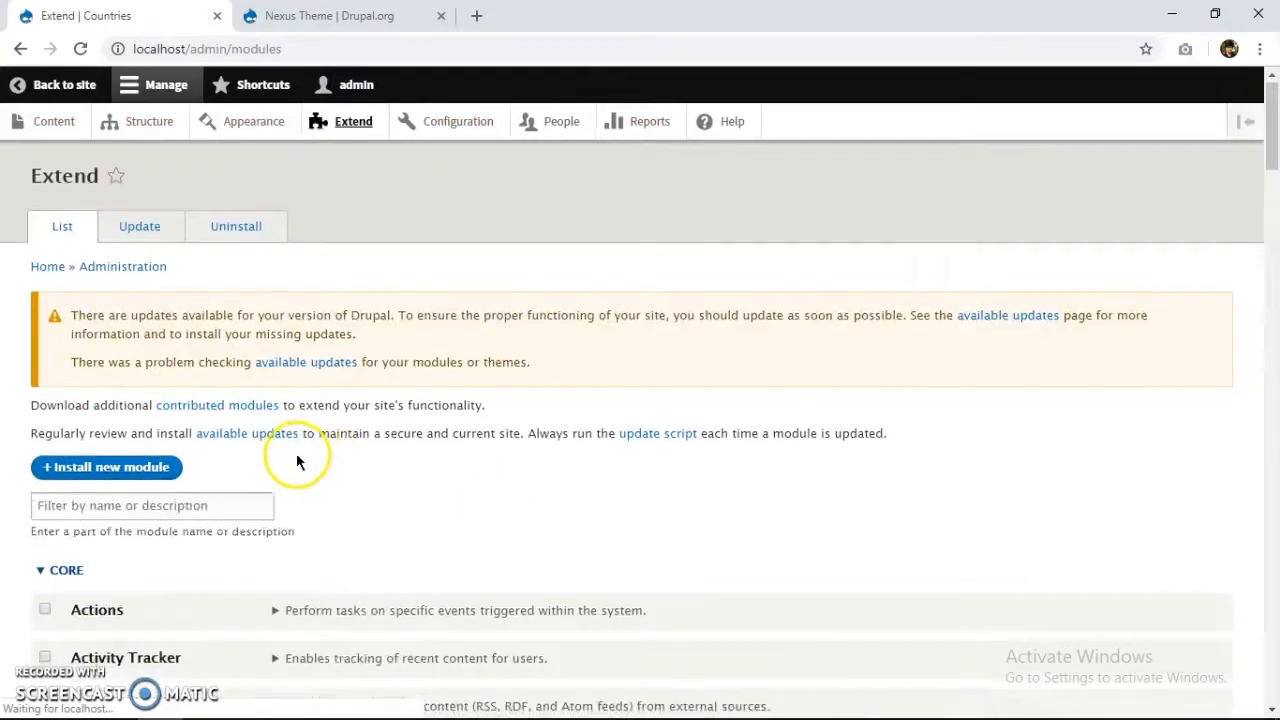
Enable the Language, Interface, Content and Configuration Translation modules and install them.
scroll(296, 453, "down", 20)
scroll(218, 469, "up", 7)
scroll(208, 470, "down", 4)
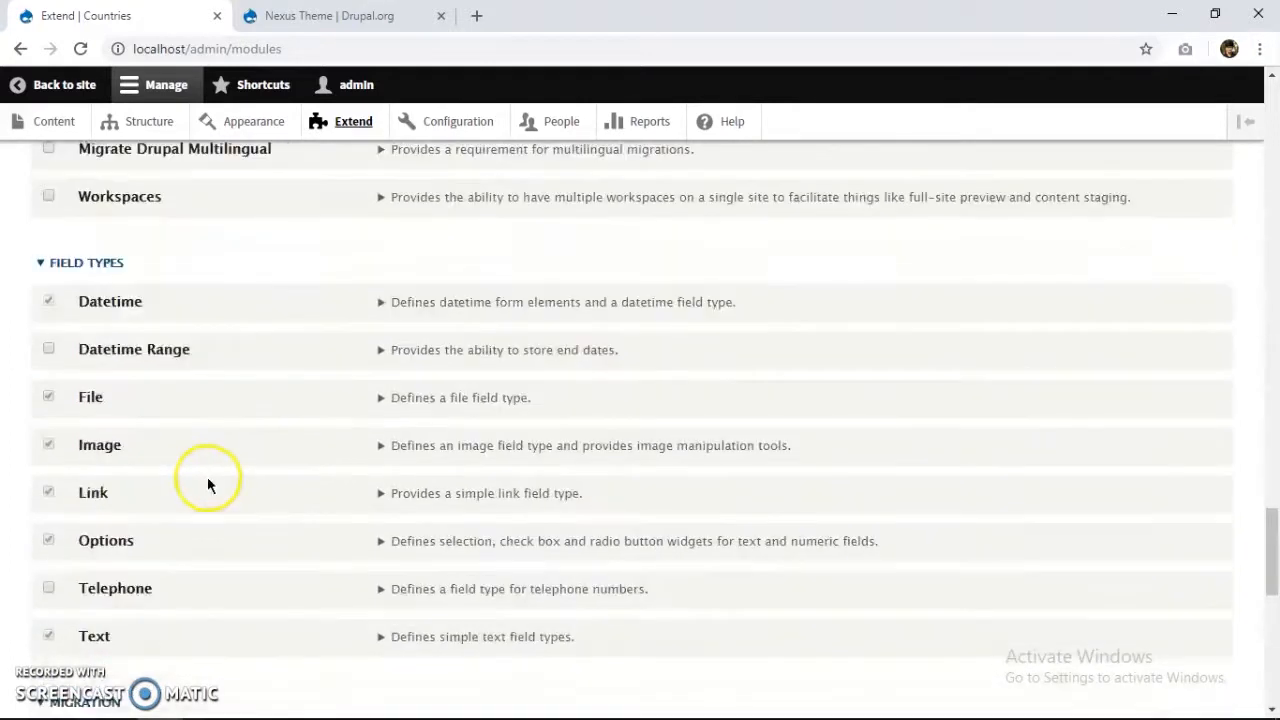
scroll(208, 476, "down", 6)
scroll(203, 480, "up", 1)
scroll(199, 486, "down", 1)
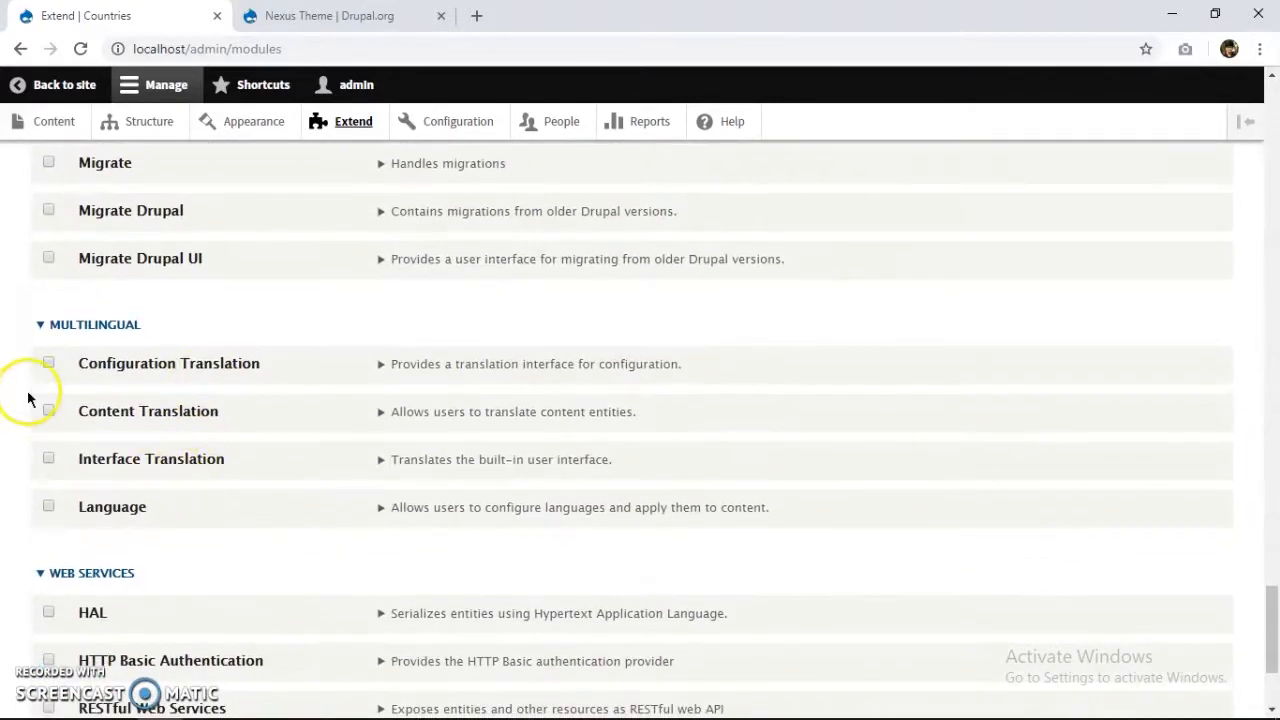
left_click(139, 462)
scroll(216, 474, "down", 3)
left_click(70, 612)
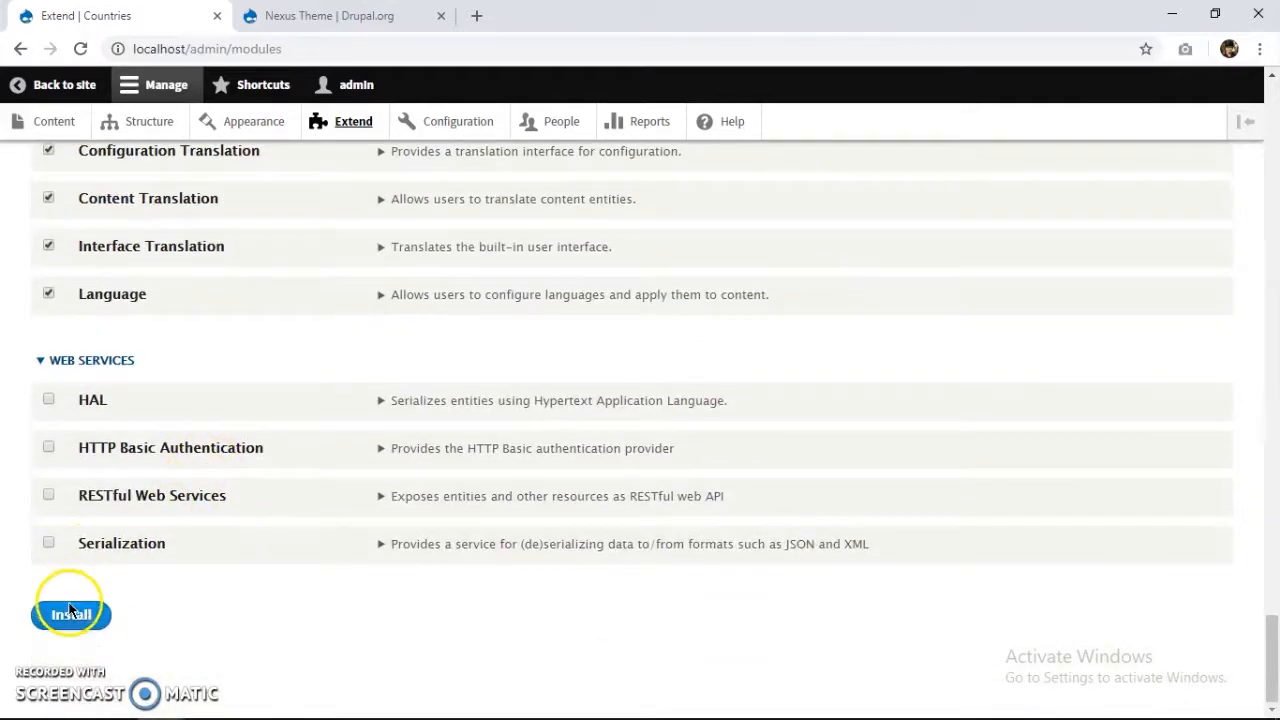
Follow the 'Add at least one more language' link to the Languages page.
scroll(241, 499, "up", 4)
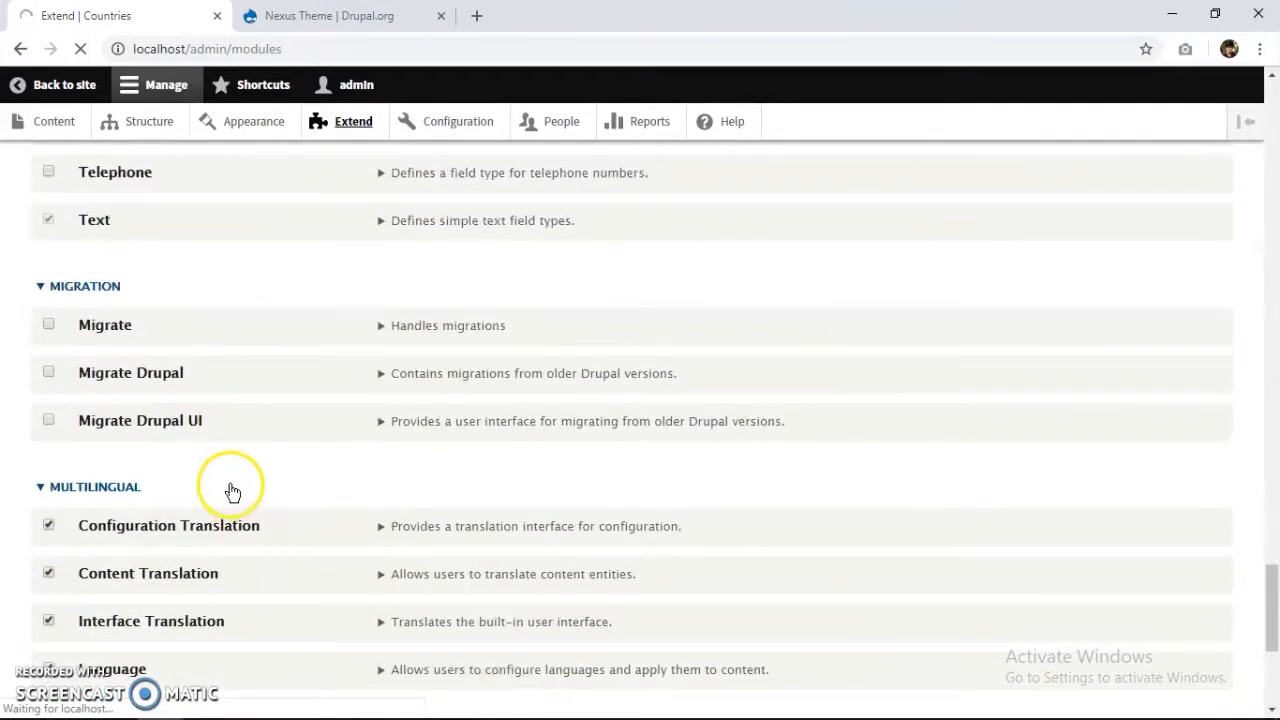
scroll(220, 466, "down", 3)
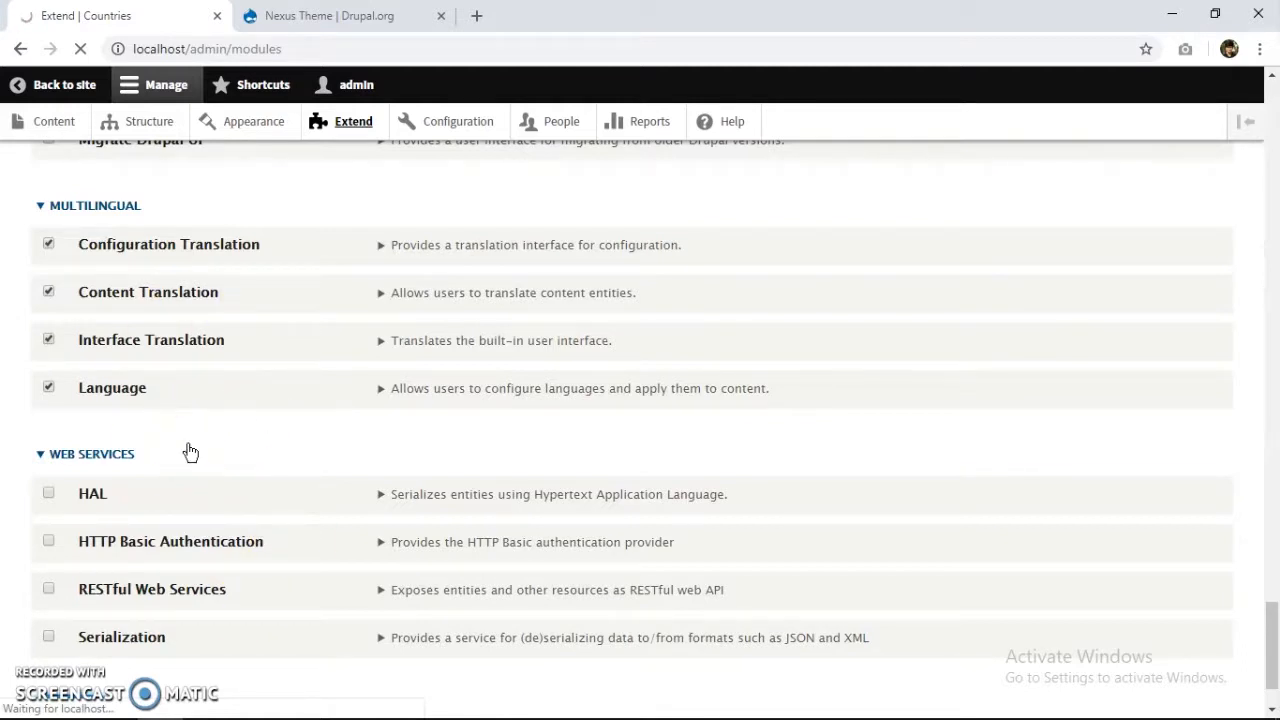
scroll(306, 432, "down", 1)
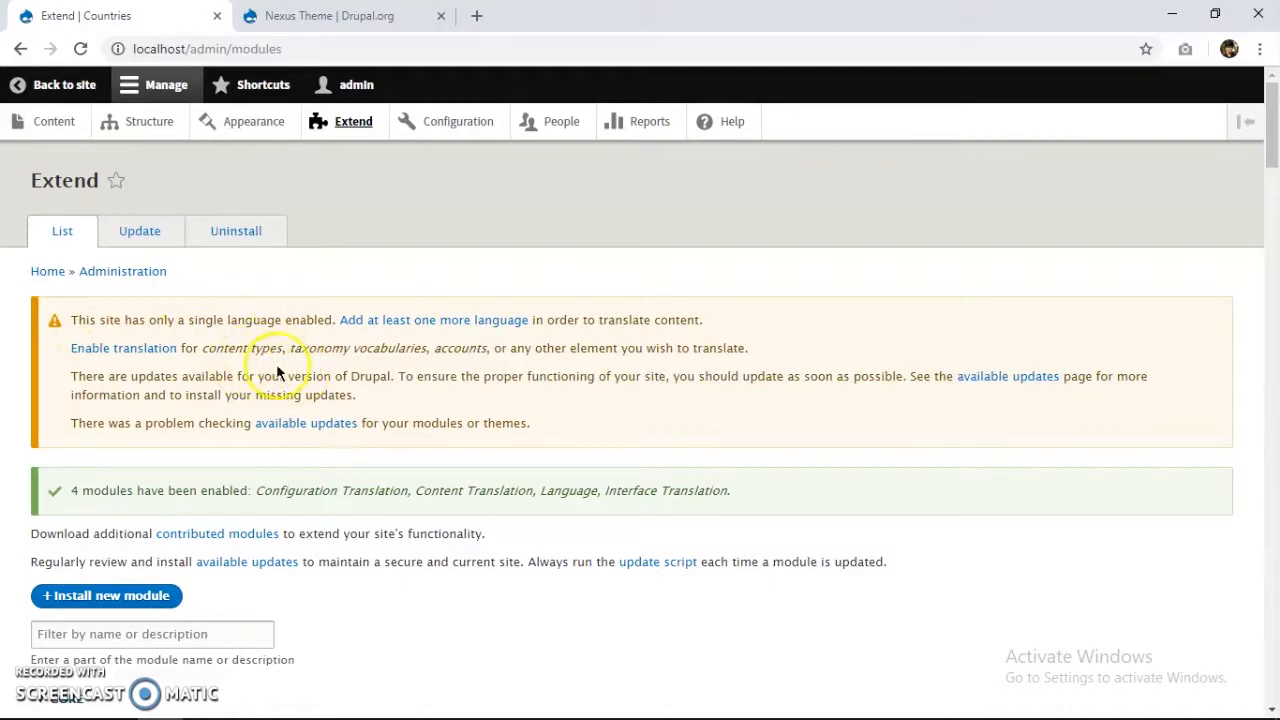
left_click(418, 320)
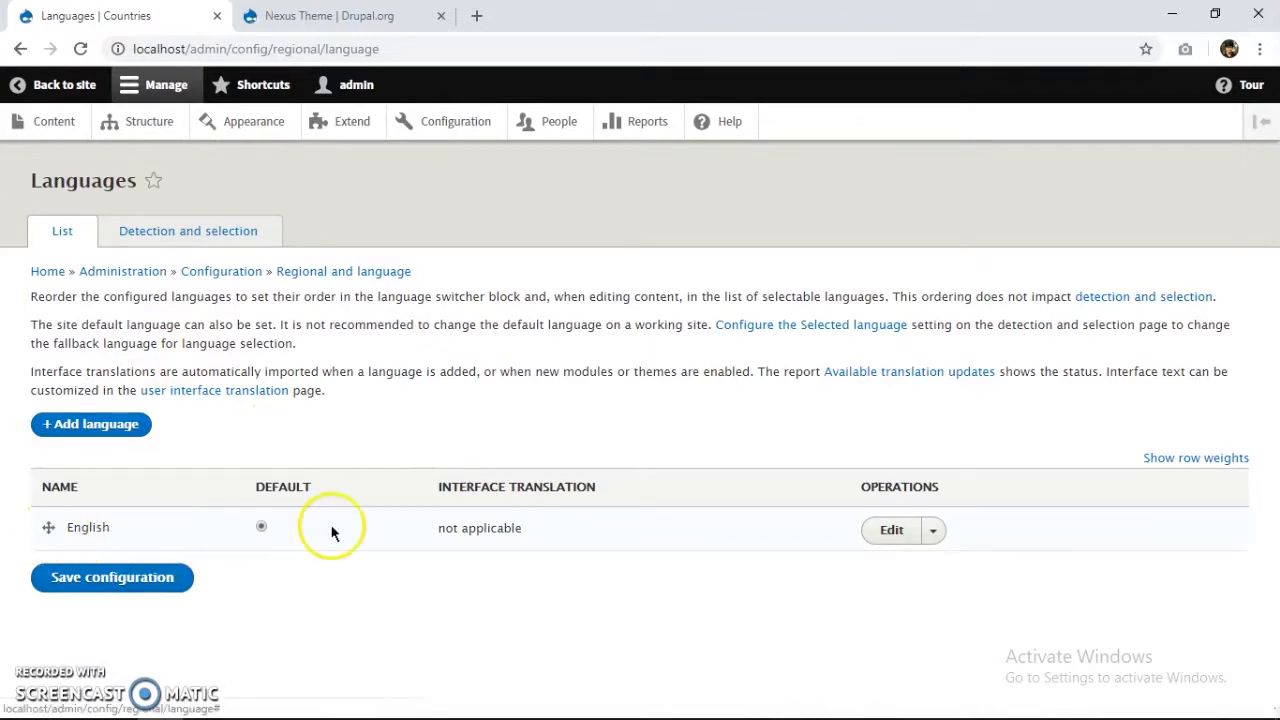
Add Hindi as a site language and import its interface translations.
left_click(100, 430)
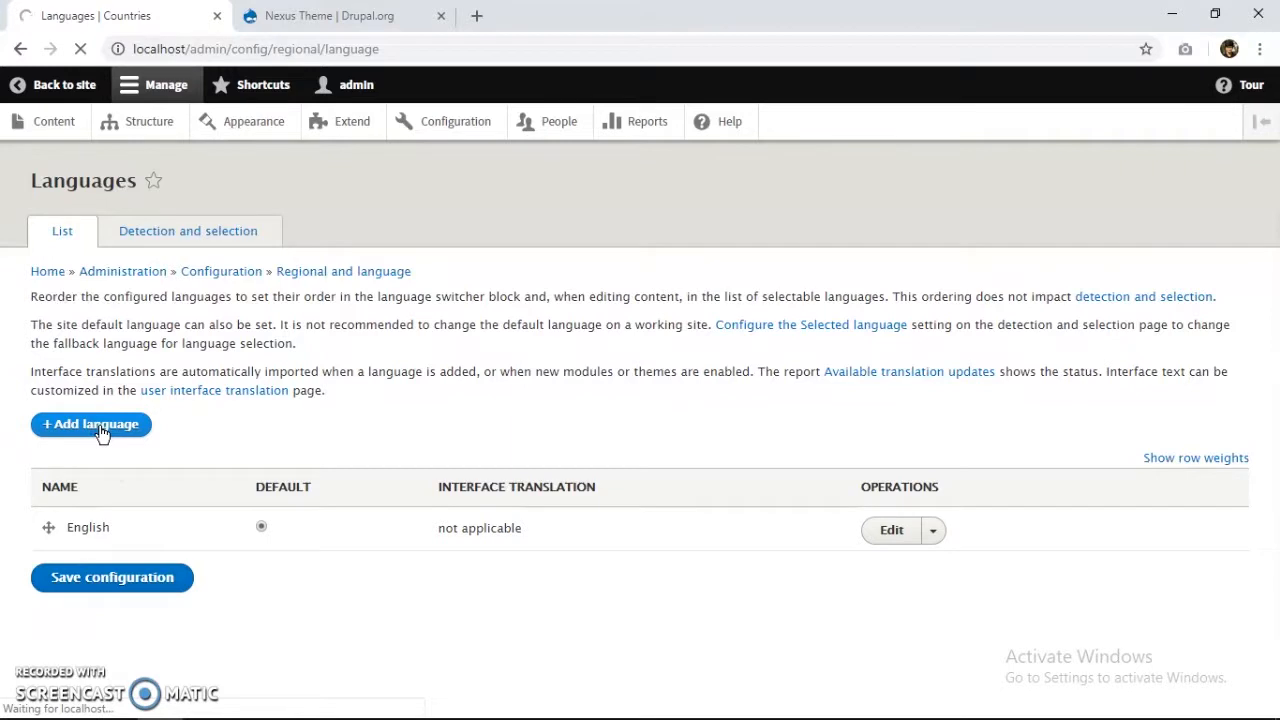
left_click(180, 299)
left_click_drag(183, 374, 168, 415)
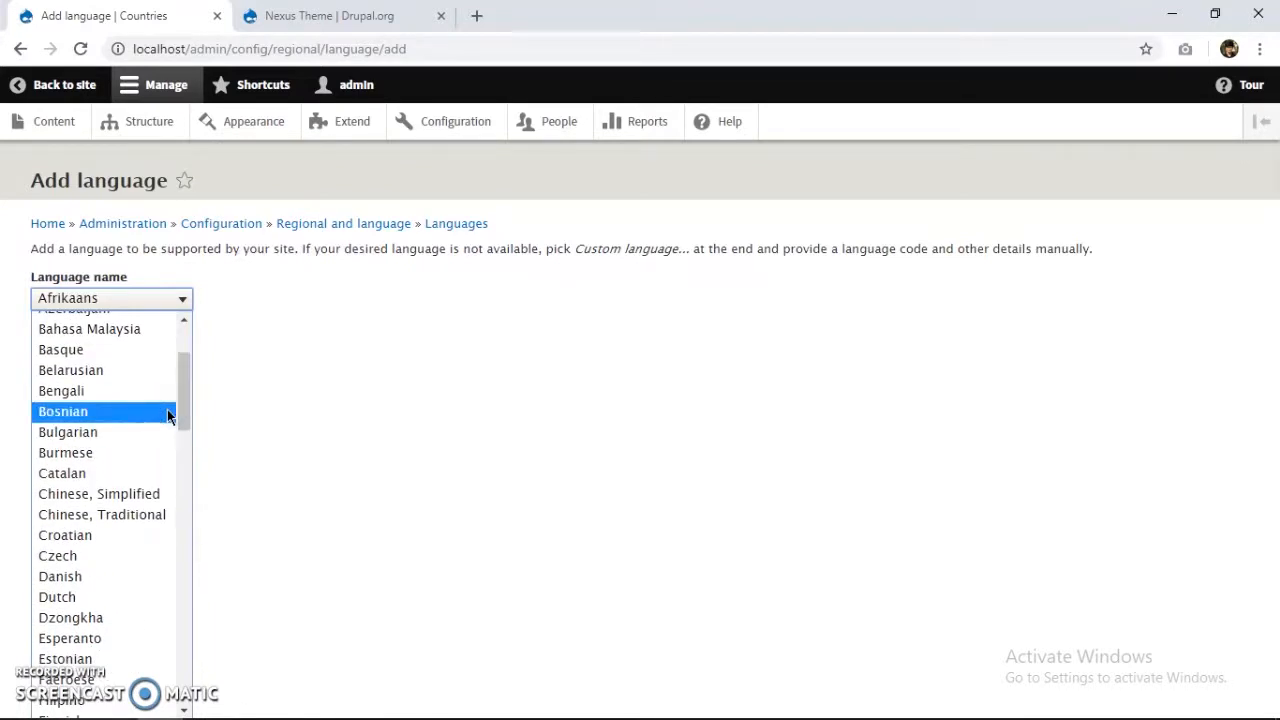
type("hi")
key("Return")
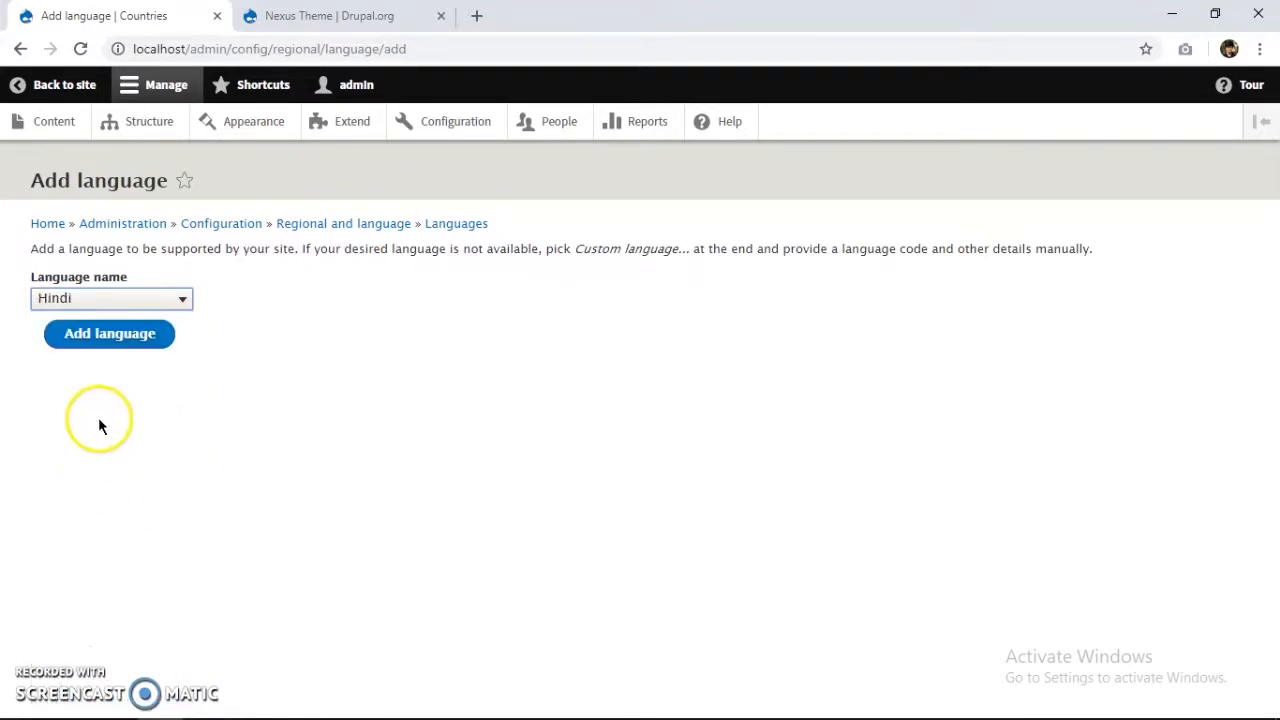
left_click(119, 340)
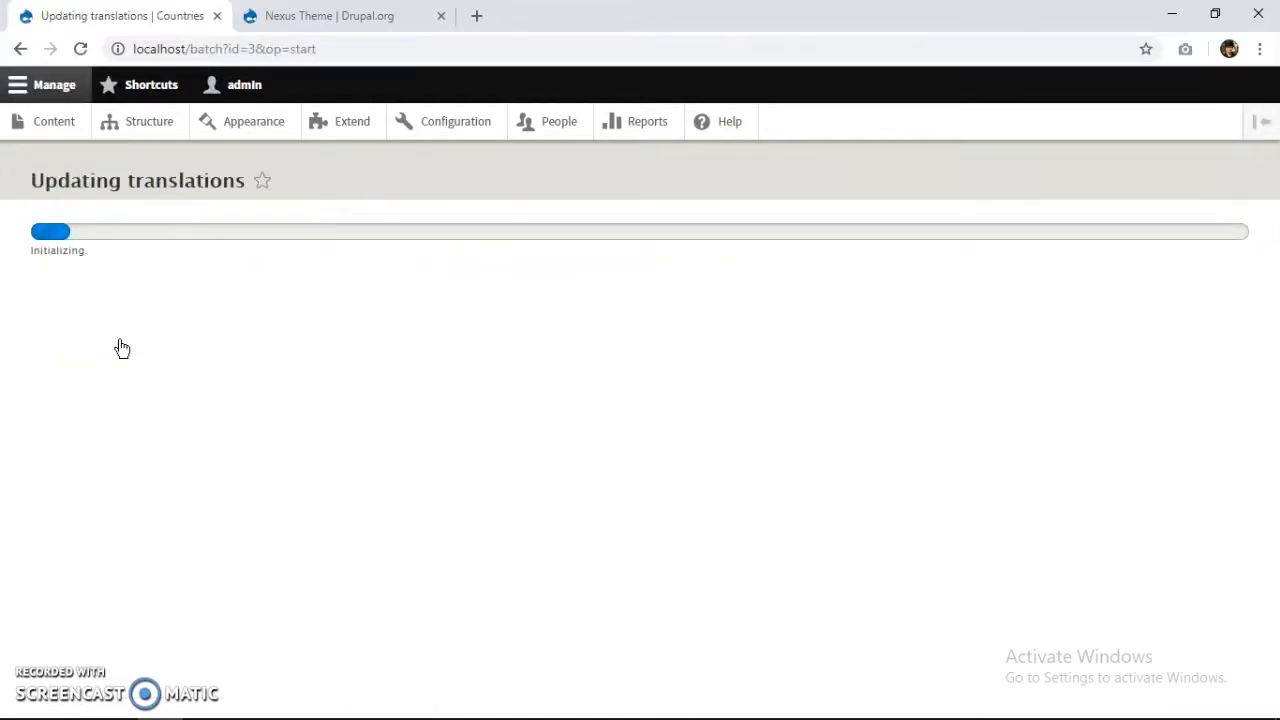
left_click(139, 362)
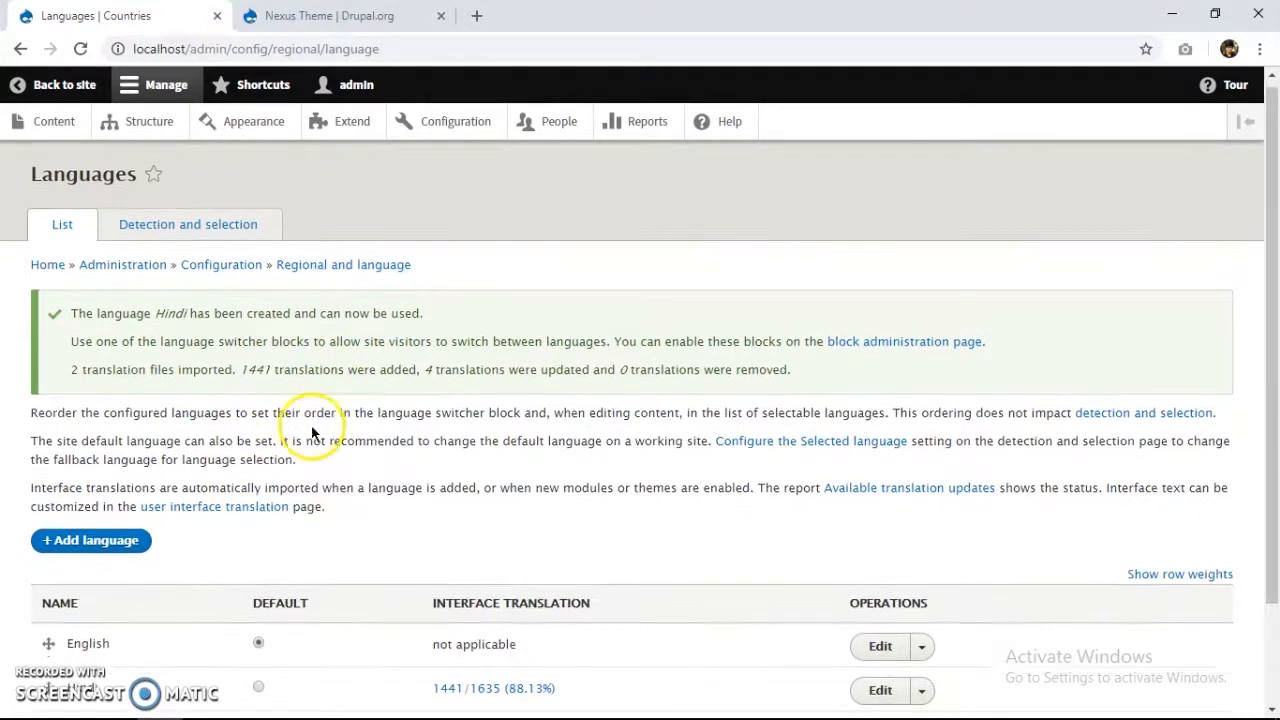
Check the Hindi import result (1441/1635 strings) and reopen the Add language form.
scroll(300, 480, "down", 1)
scroll(216, 370, "up", 1)
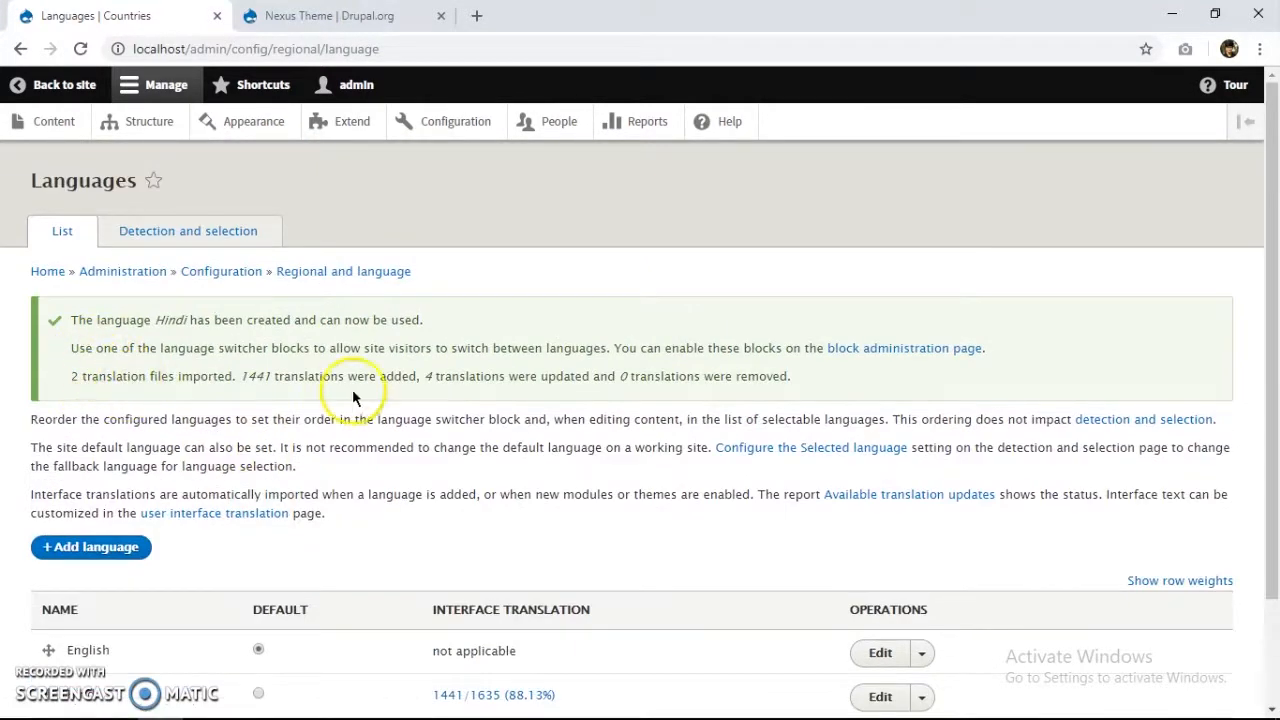
scroll(284, 435, "down", 2)
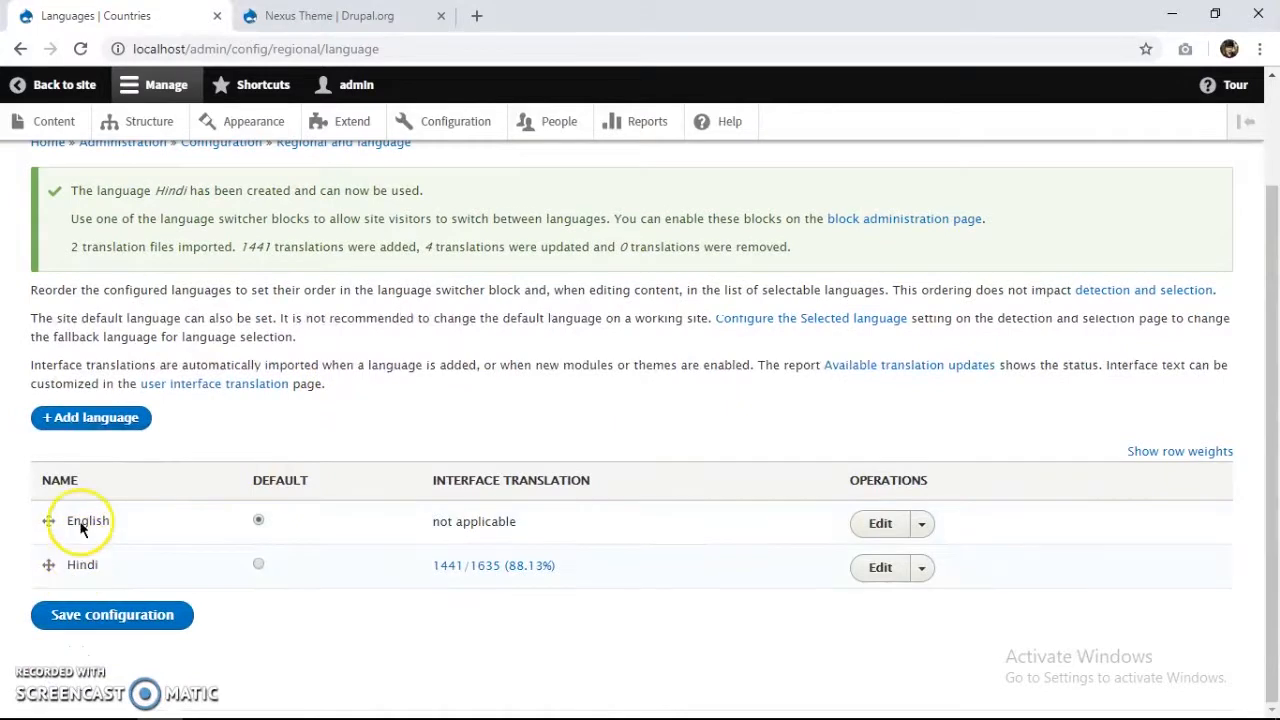
left_click(126, 426)
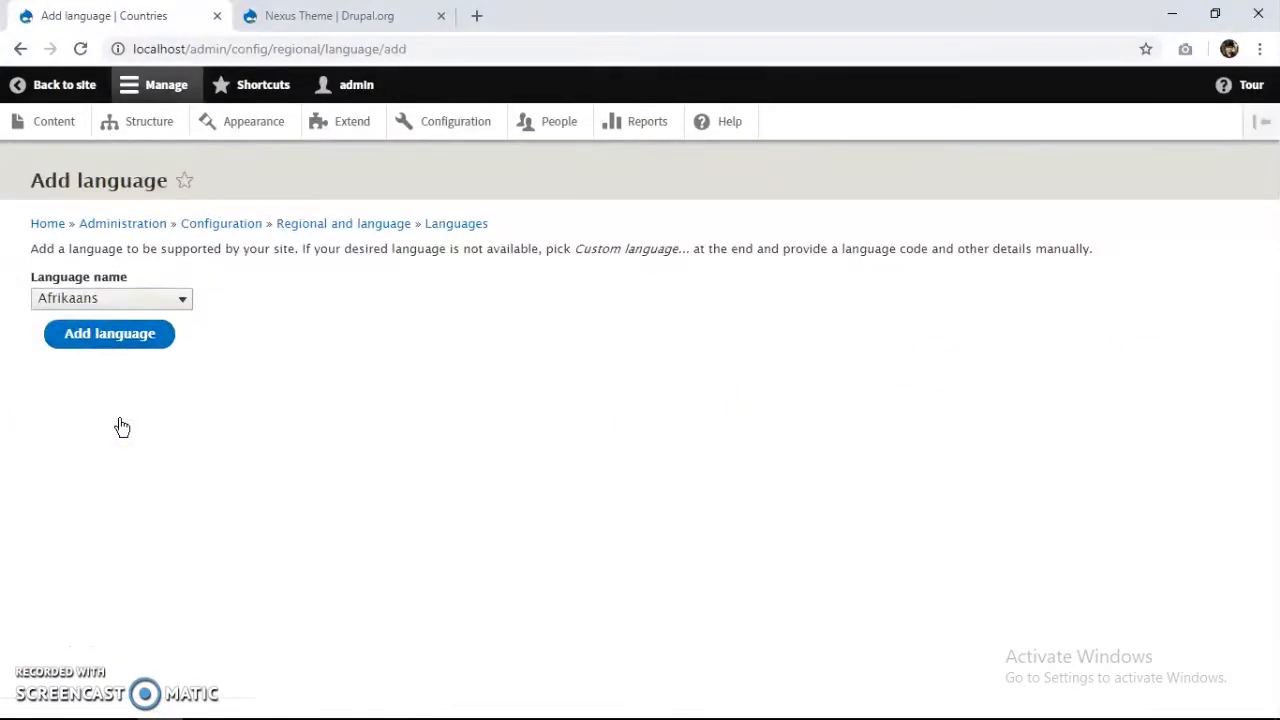
Add French as a site language, importing 8658 translations, then go back to the Countries front page.
left_click(163, 308)
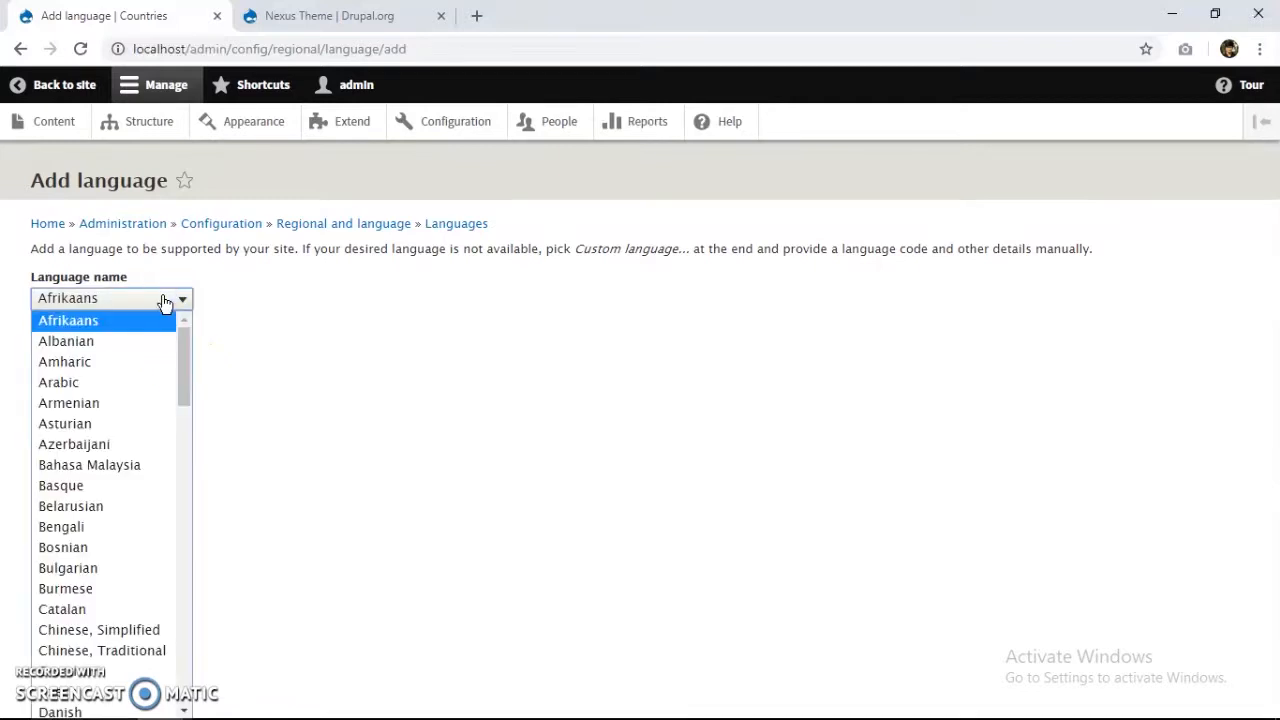
type("fr")
left_click(165, 303)
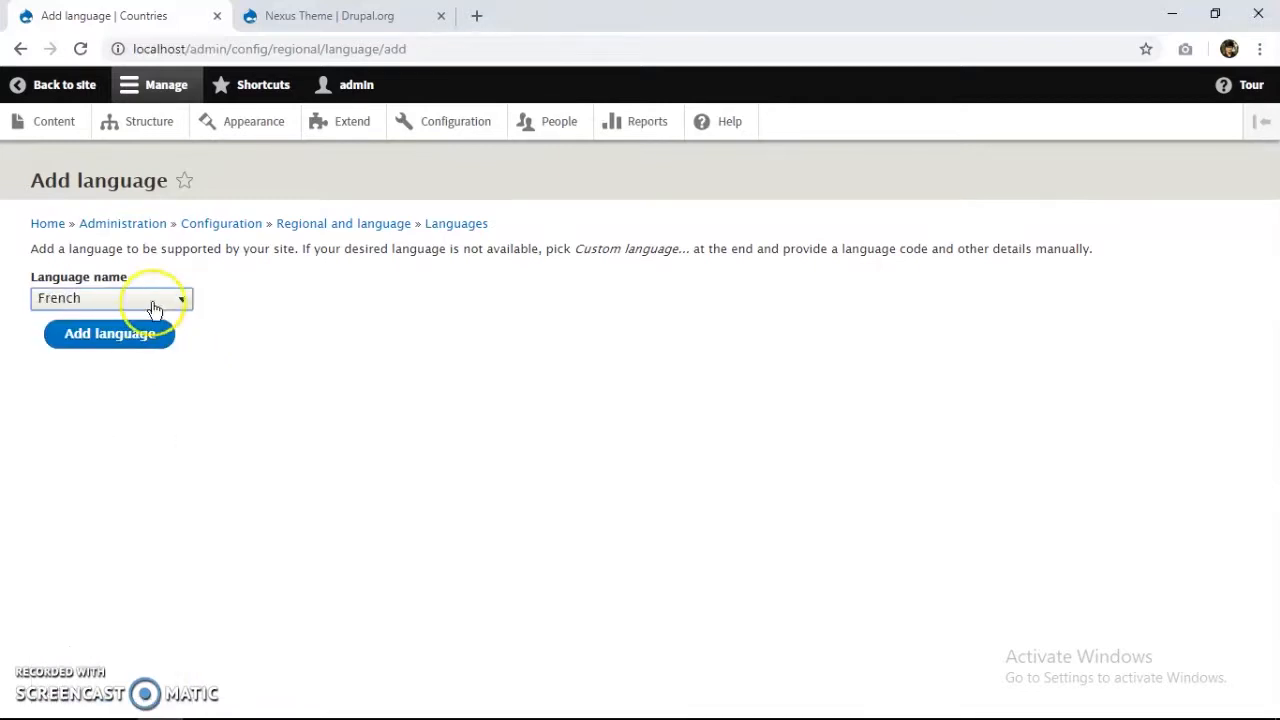
left_click(149, 334)
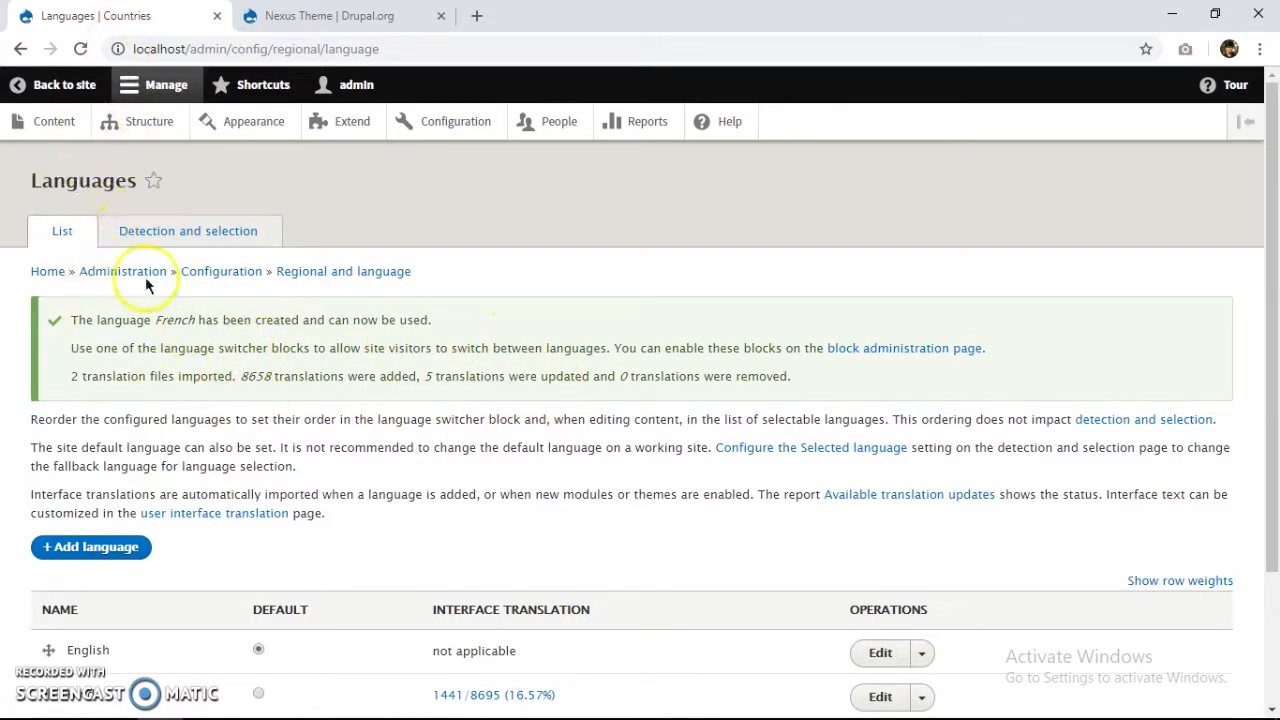
left_click(57, 86)
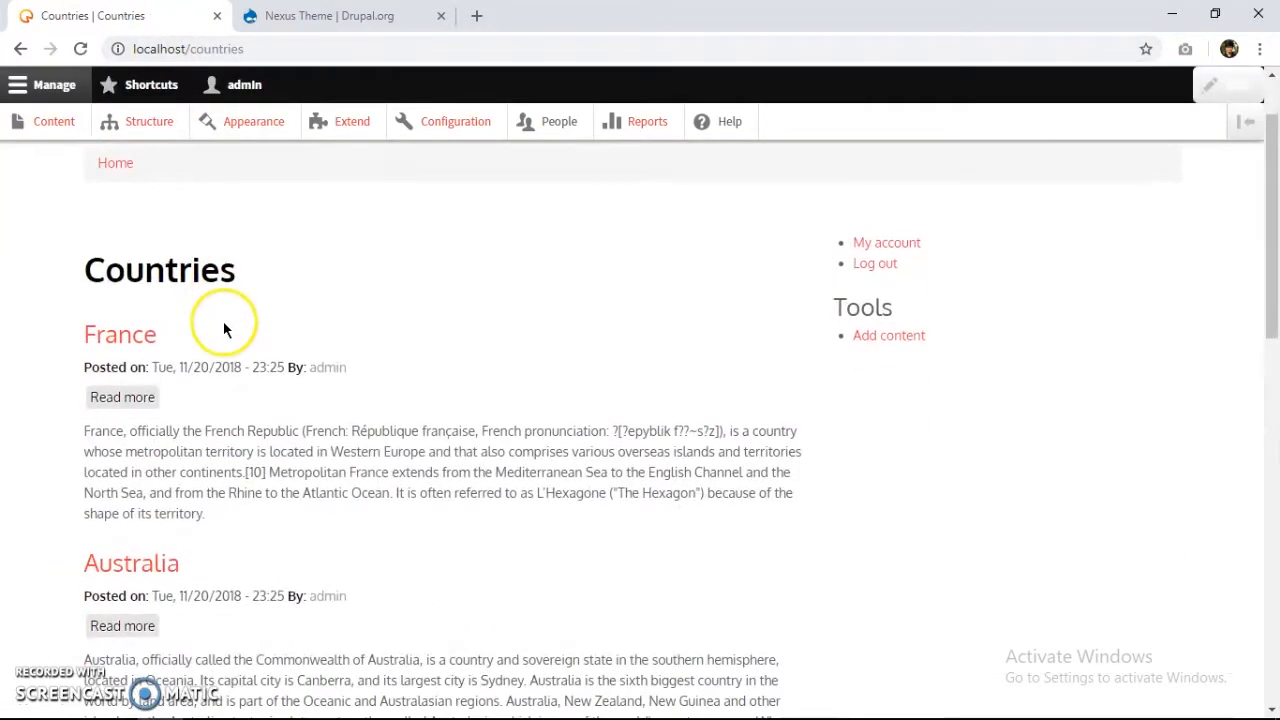
Open the France article, then go to Configuration and scroll to Regional and language.
scroll(150, 370, "down", 1)
left_click(127, 246)
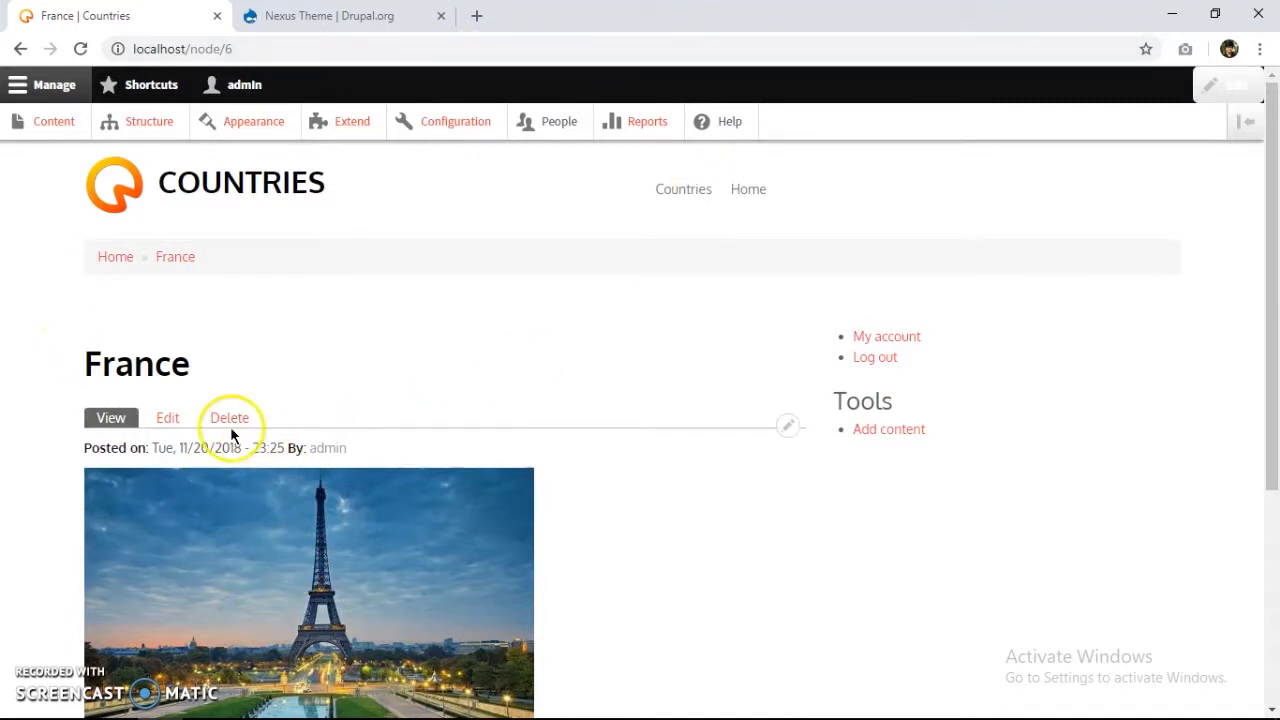
scroll(542, 439, "down", 3)
scroll(330, 527, "up", 3)
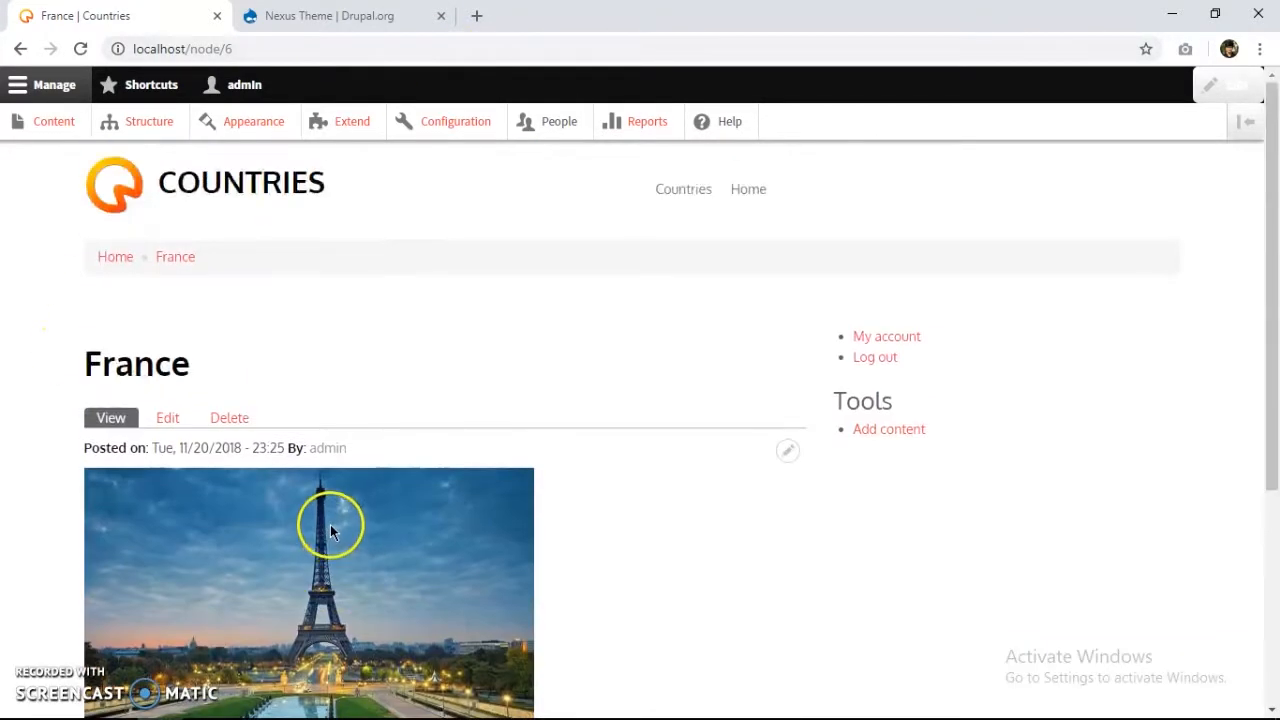
left_click(458, 122)
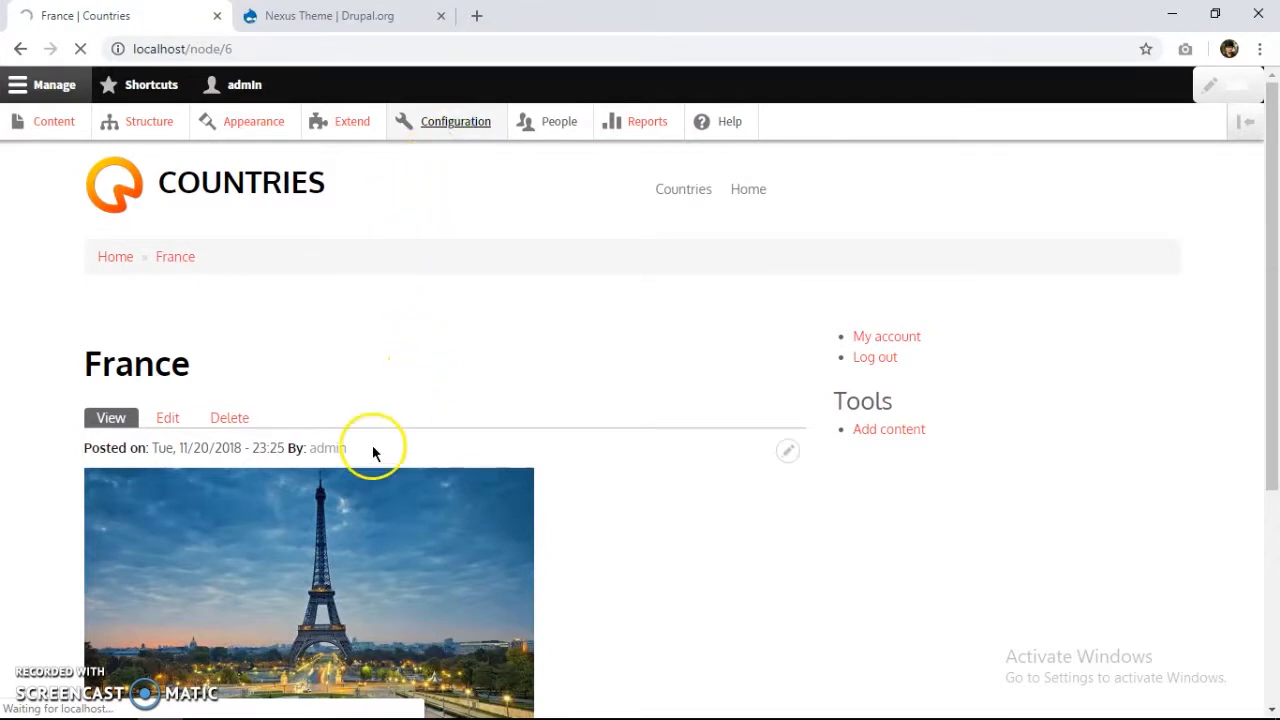
scroll(357, 491, "down", 7)
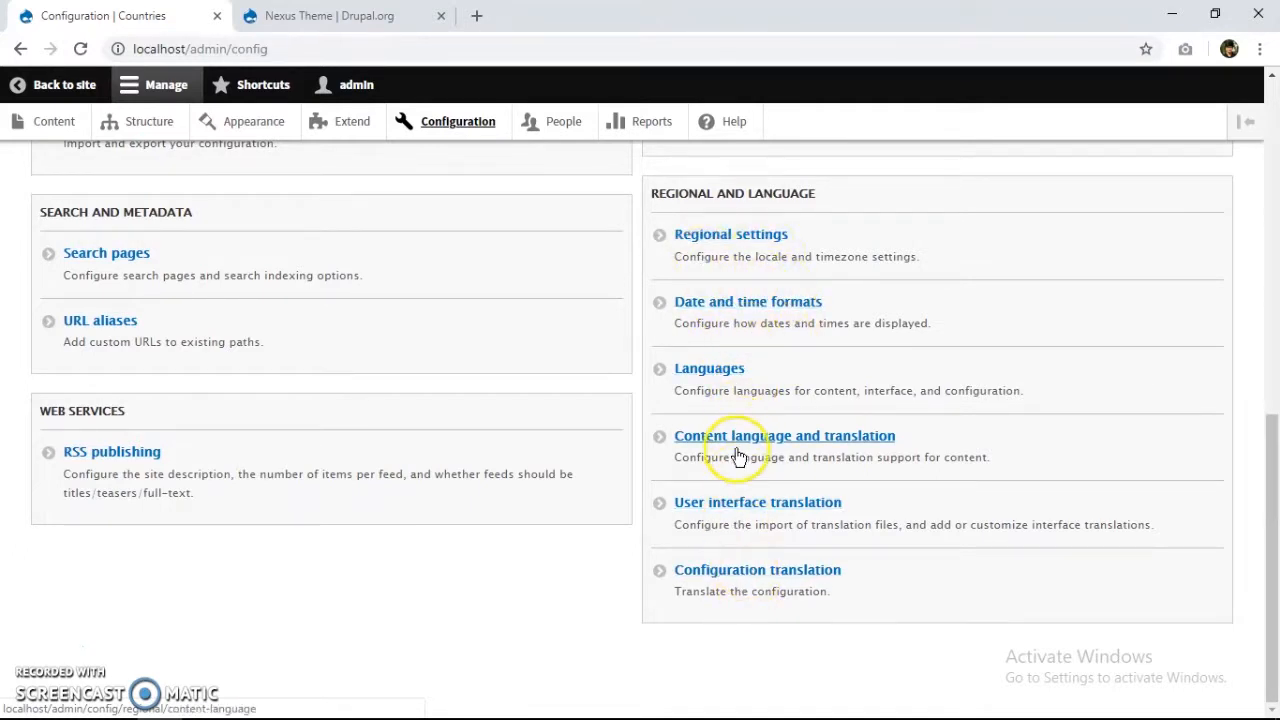
Go to the Languages list and open its Detection and selection tab.
left_click(768, 388)
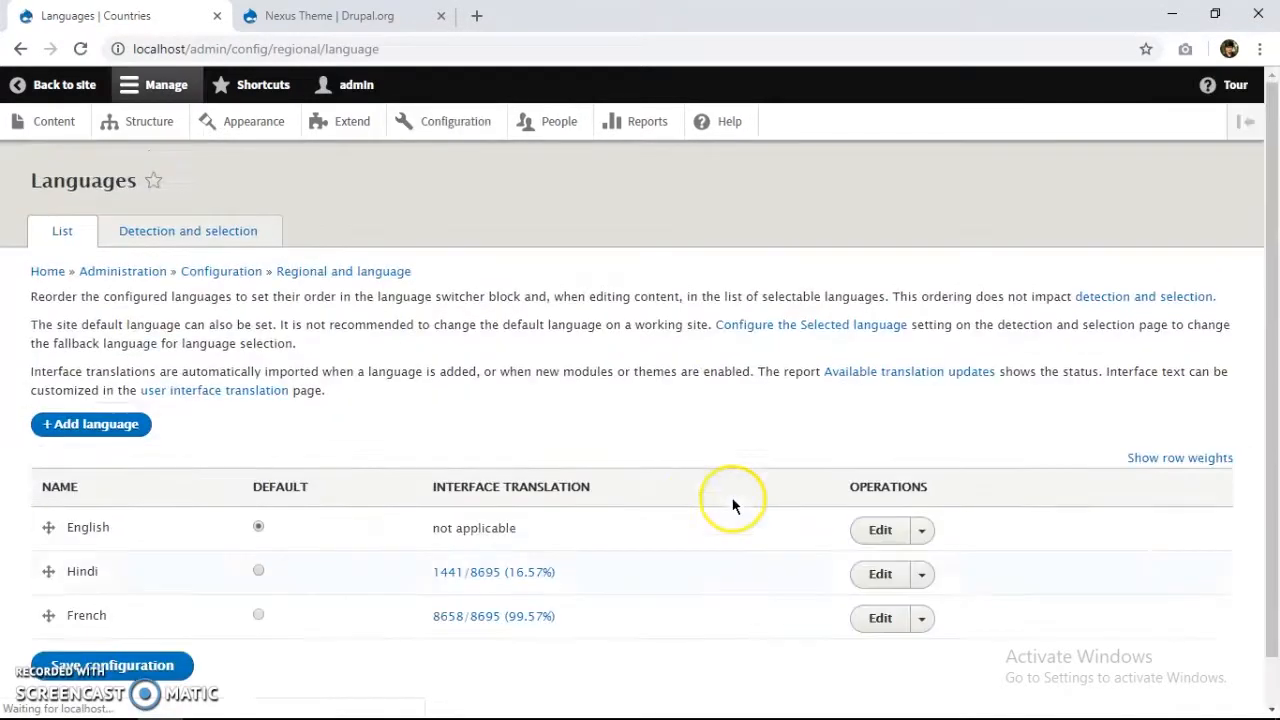
scroll(500, 505, "down", 1)
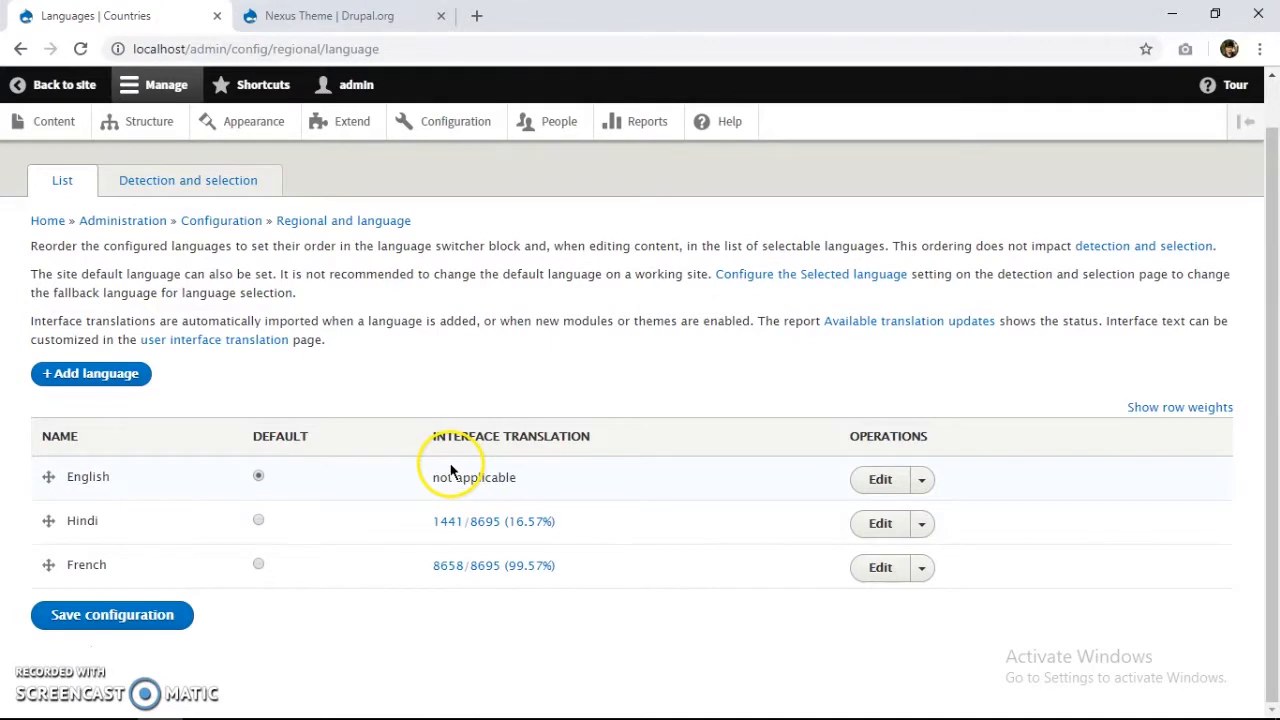
left_click(207, 190)
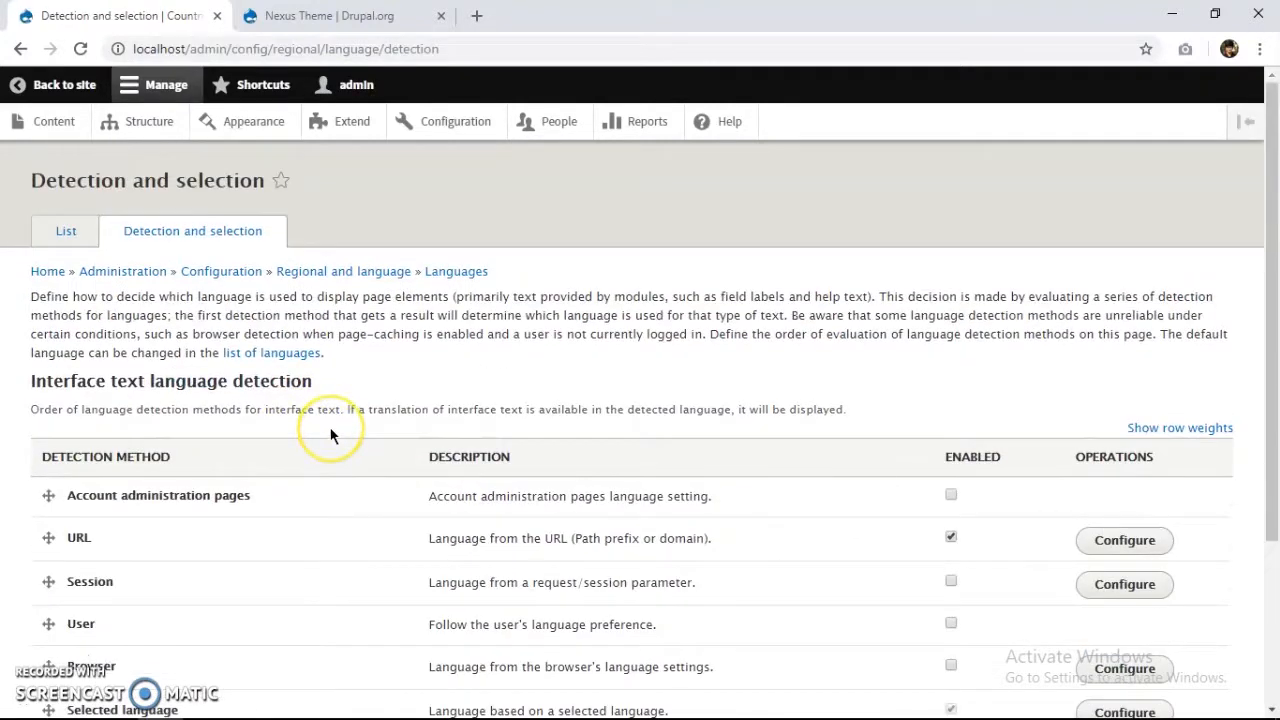
scroll(333, 430, "down", 3)
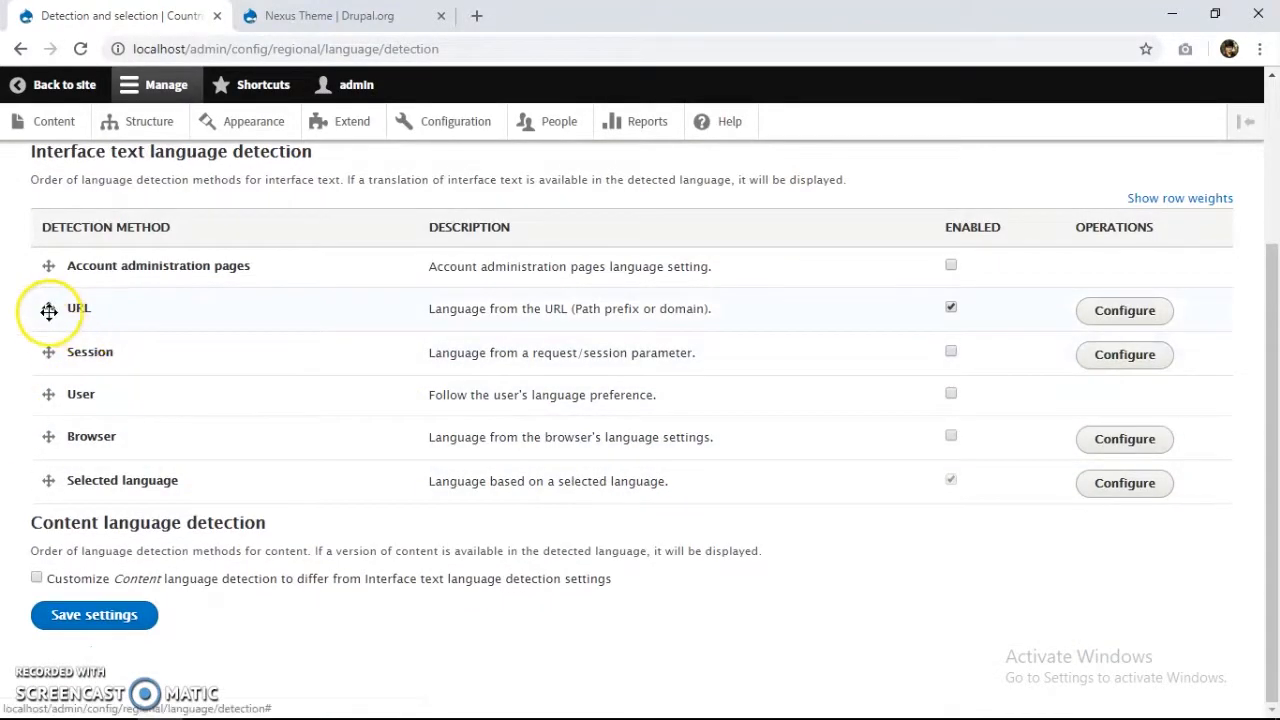
scroll(36, 310, "up", 1)
Review interface text detection and open the URL method's path prefix settings (hi, fr).
left_click_drag(27, 257, 286, 246)
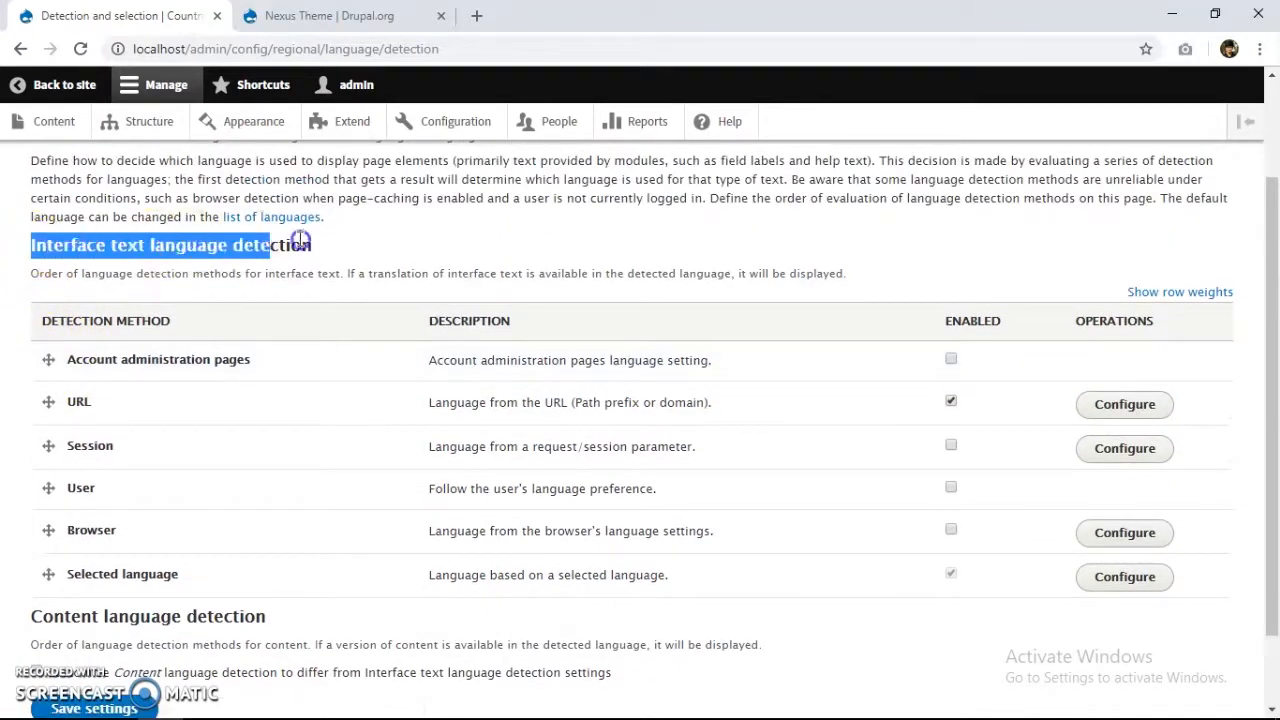
left_click(330, 255)
scroll(480, 400, "down", 1)
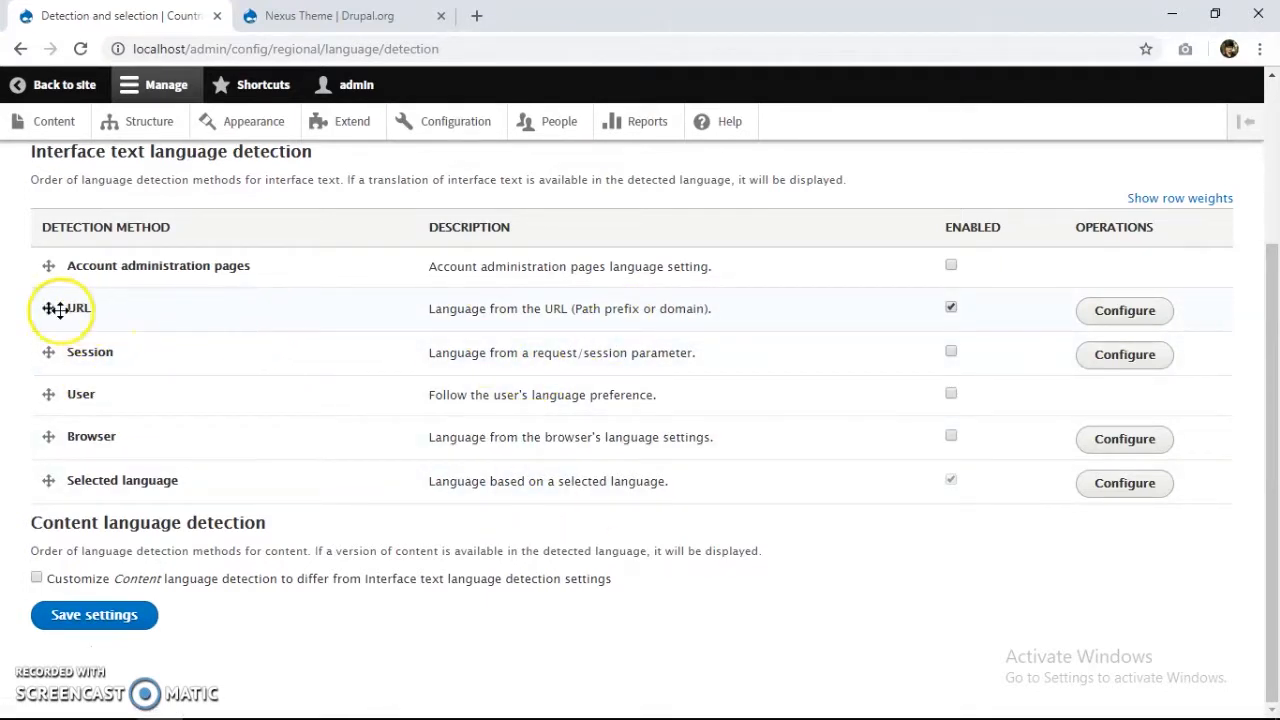
scroll(134, 263, "up", 1)
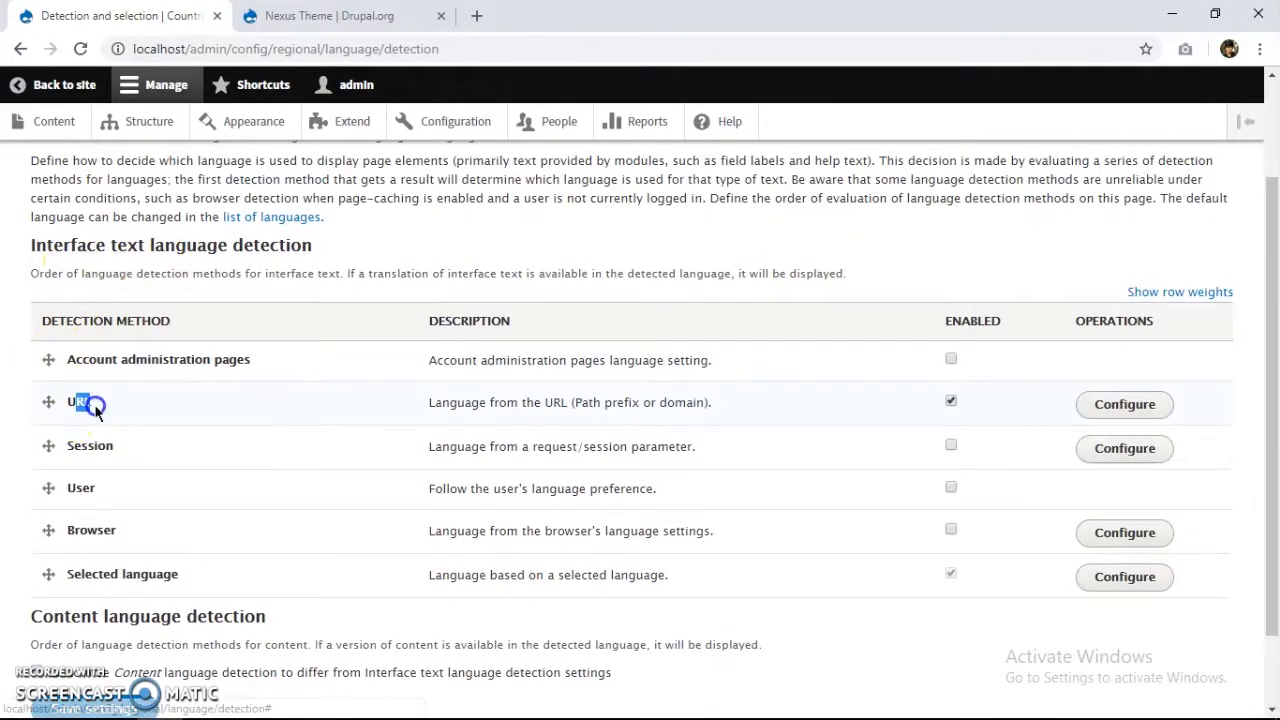
left_click_drag(568, 405, 655, 408)
left_click(671, 410)
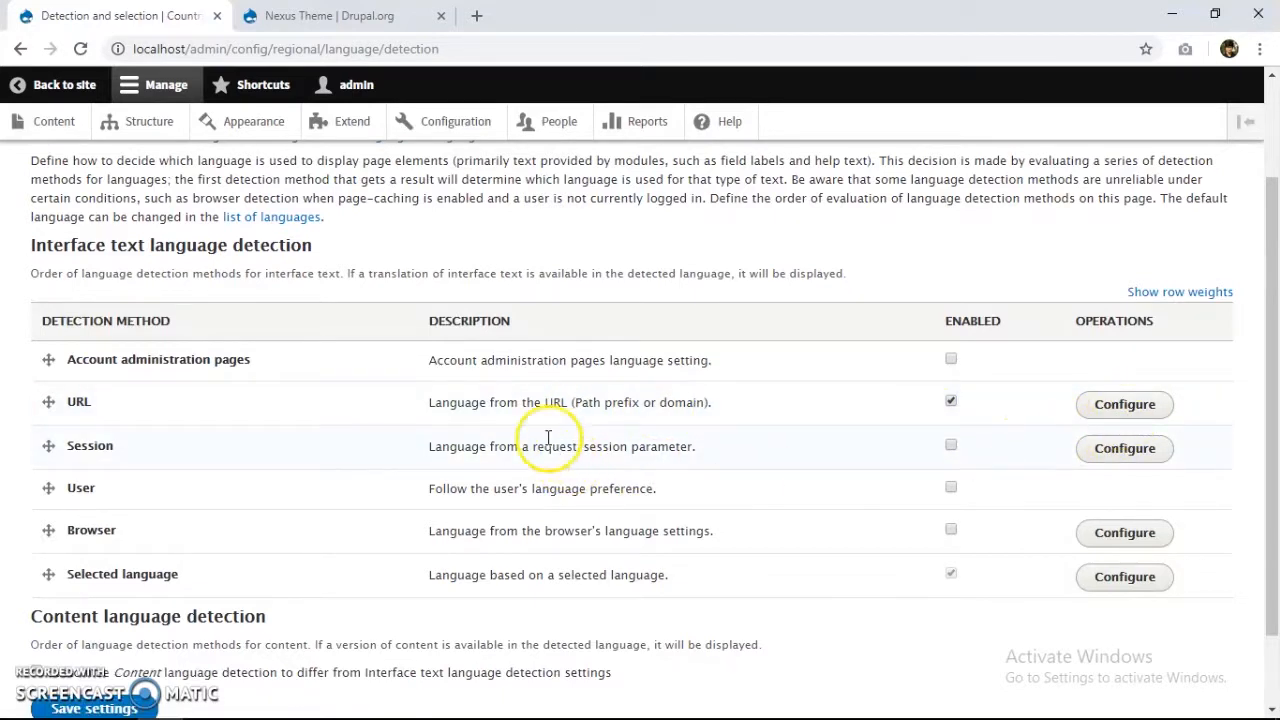
left_click(1113, 412)
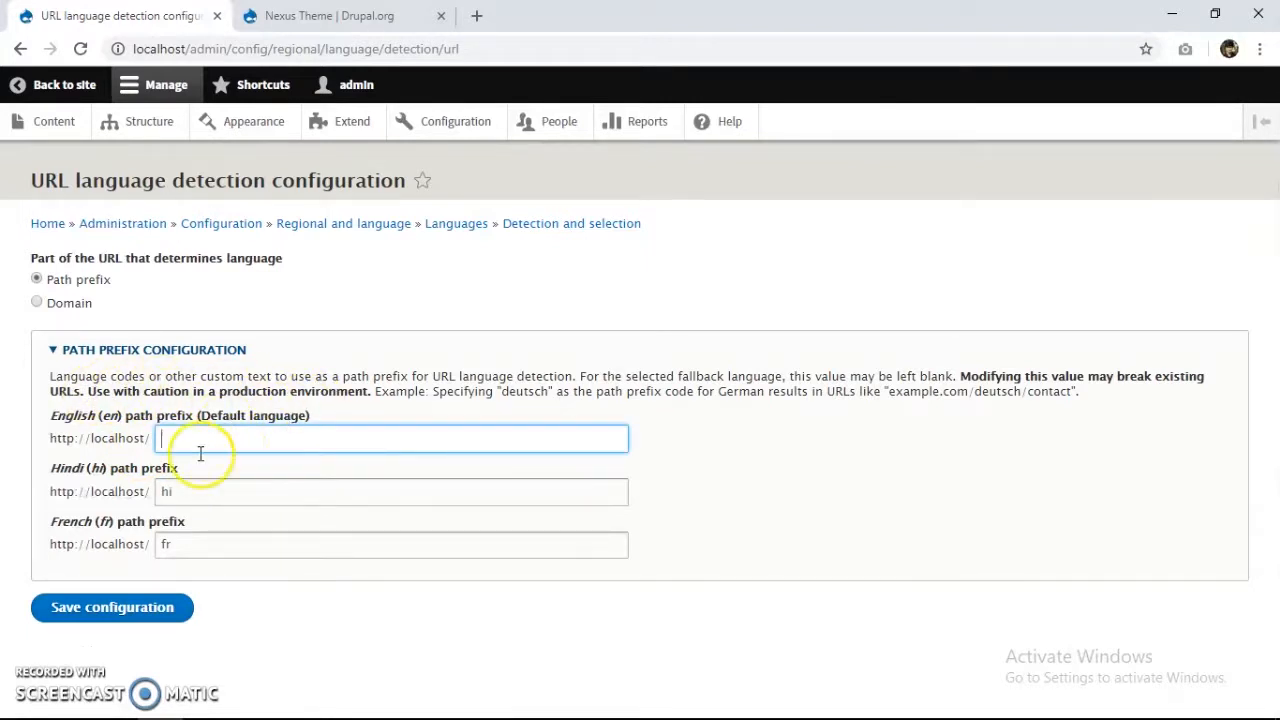
Keep URL detection on path prefixes hi and fr, save it, and return to the France page.
left_click(130, 358)
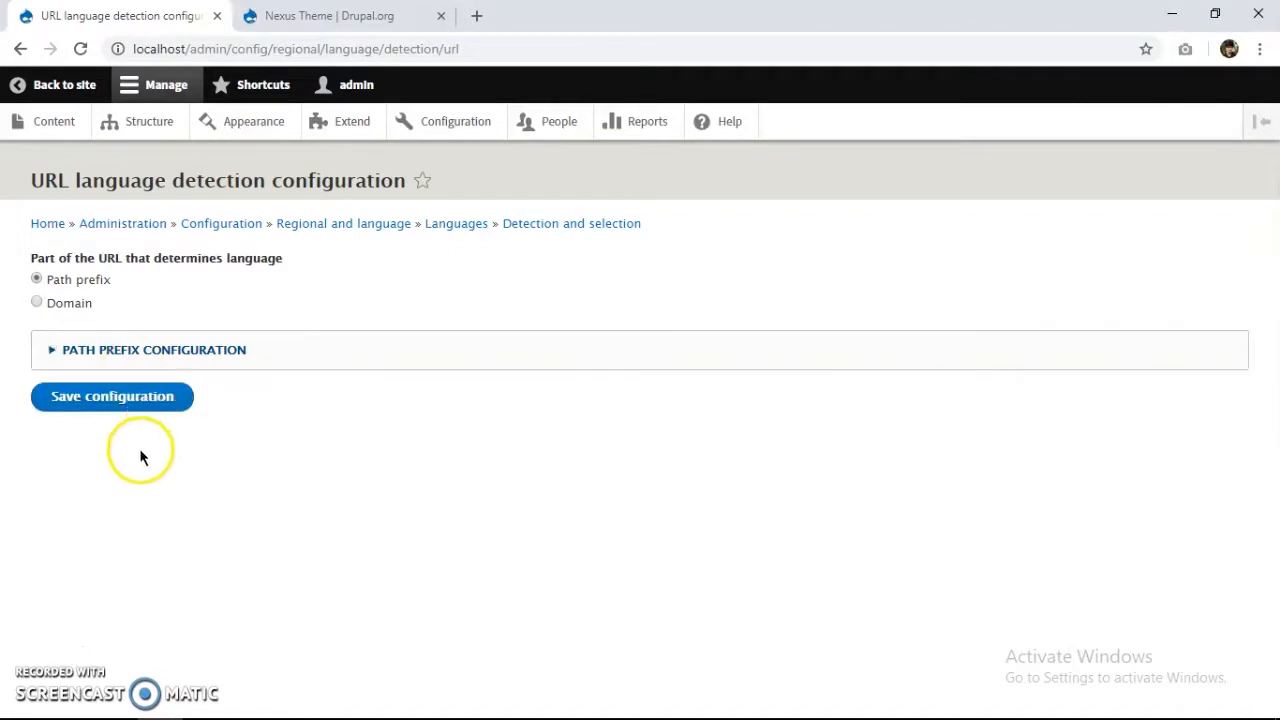
left_click(128, 350)
left_click(40, 304)
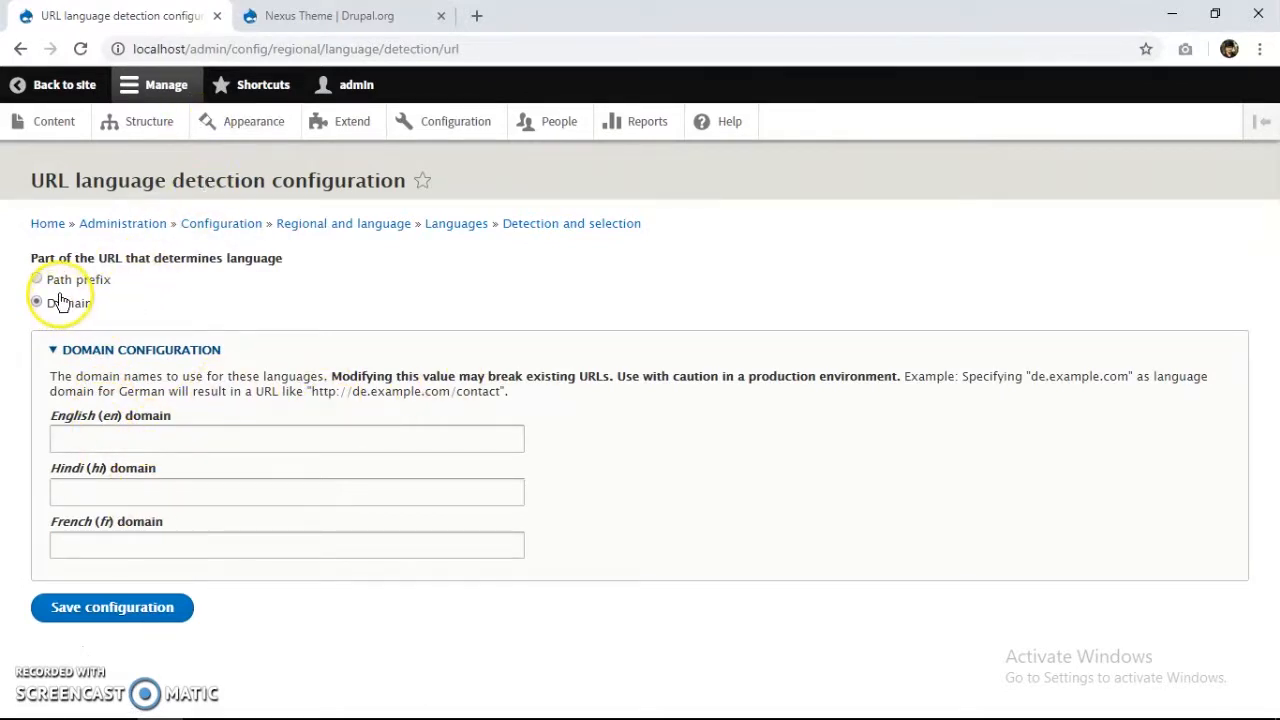
left_click(94, 287)
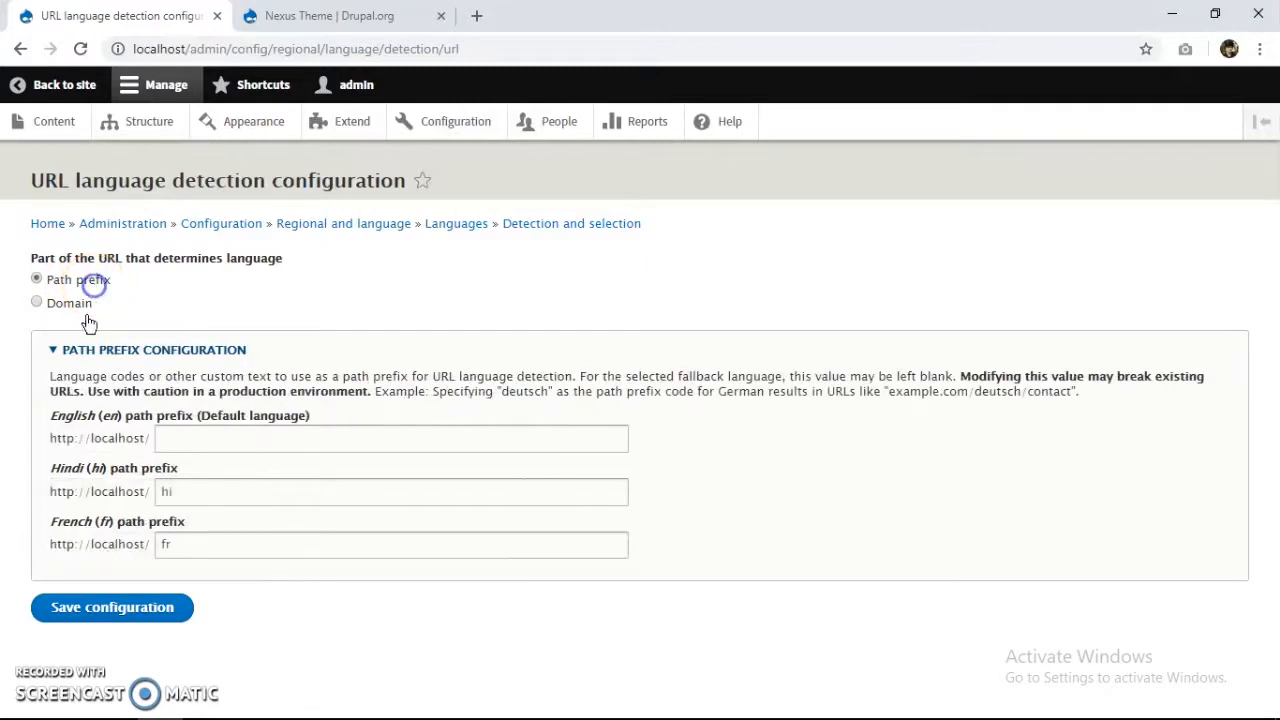
left_click(148, 624)
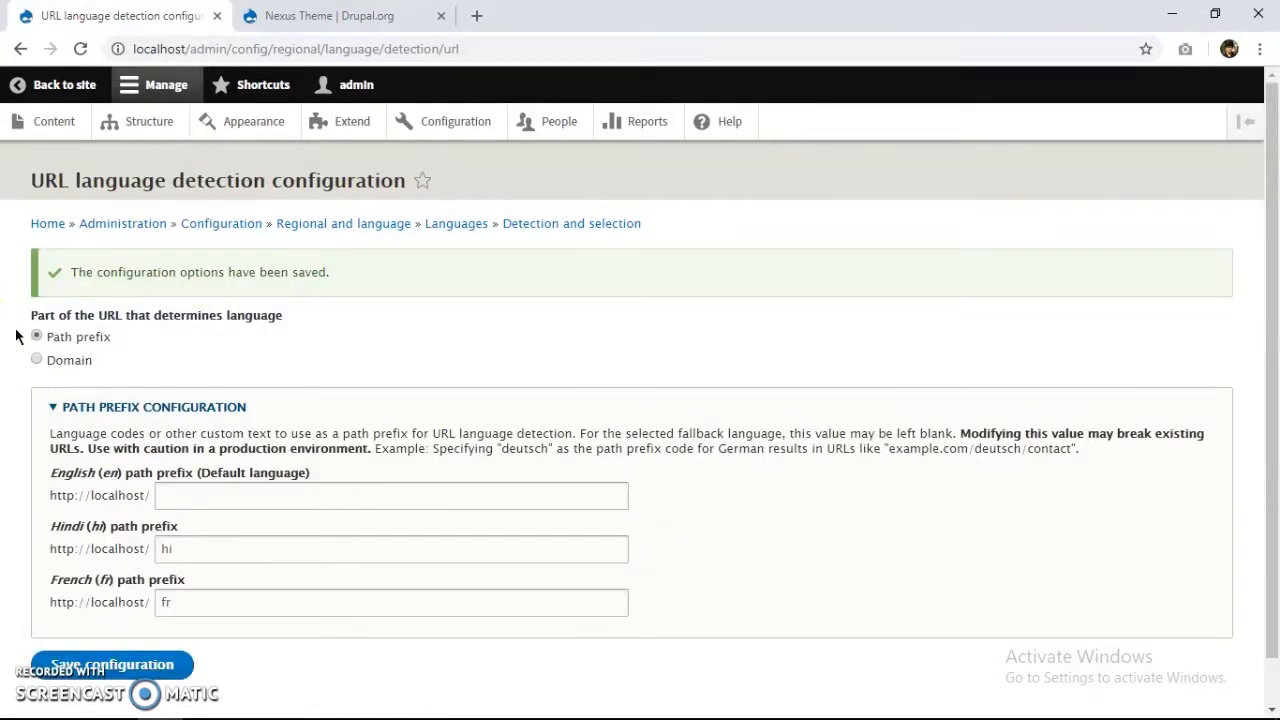
left_click(64, 85)
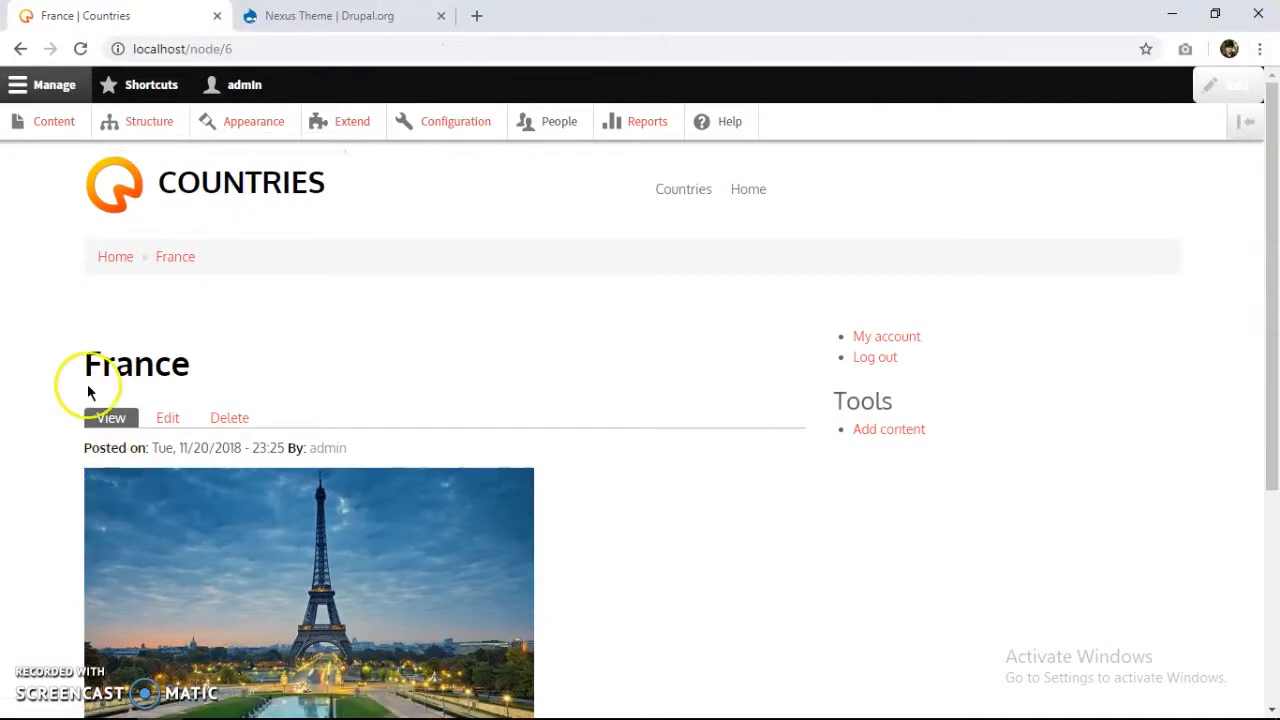
Go to the Countries home page and scroll through its content.
left_click(205, 178)
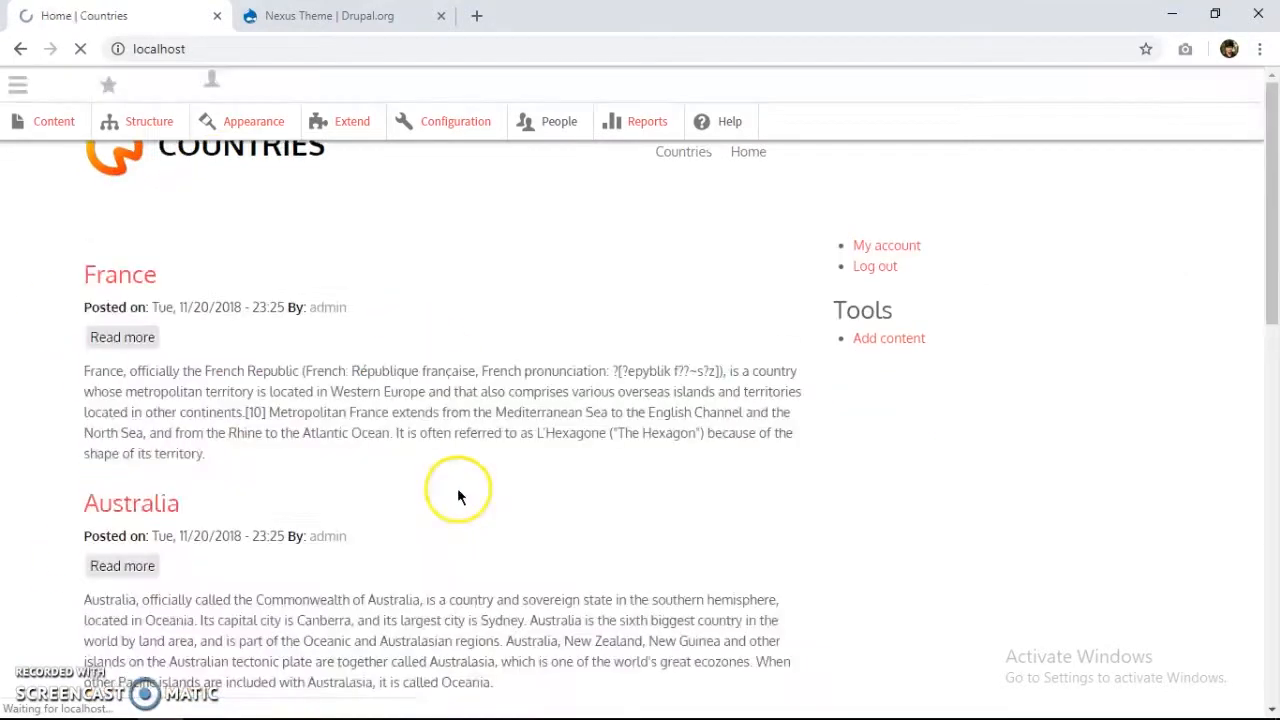
scroll(703, 420, "down", 12)
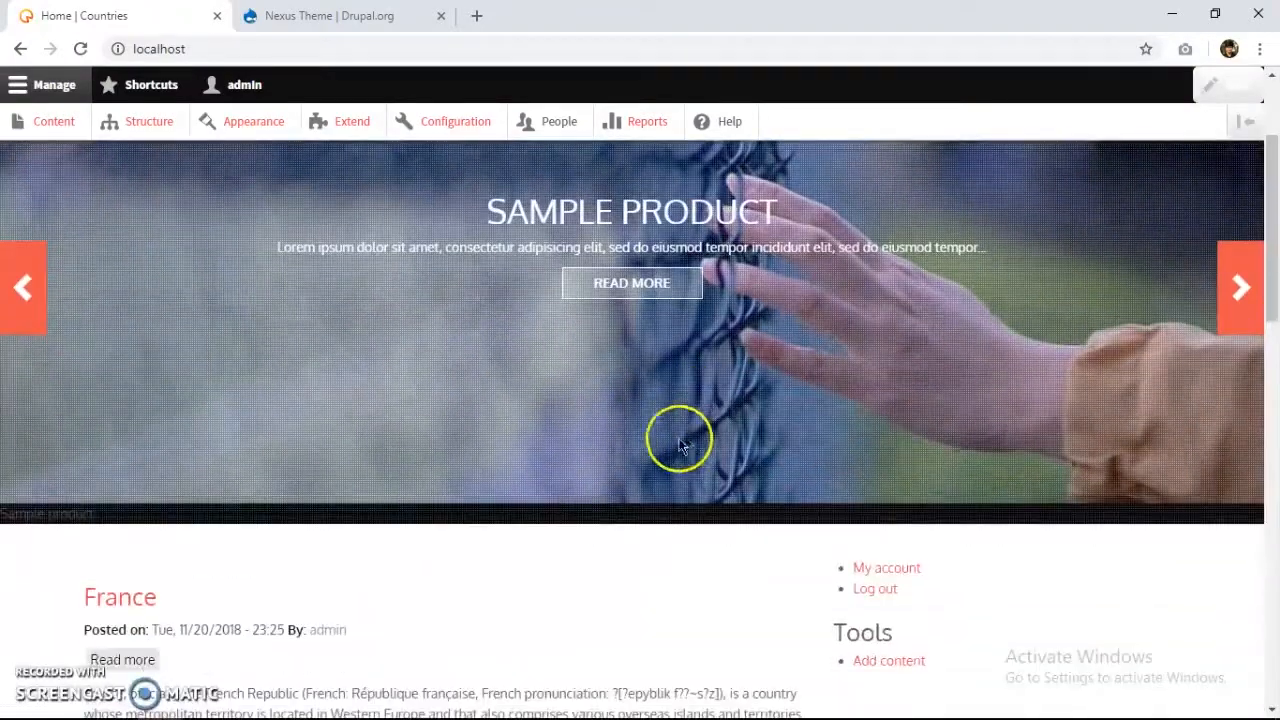
scroll(250, 520, "down", 2)
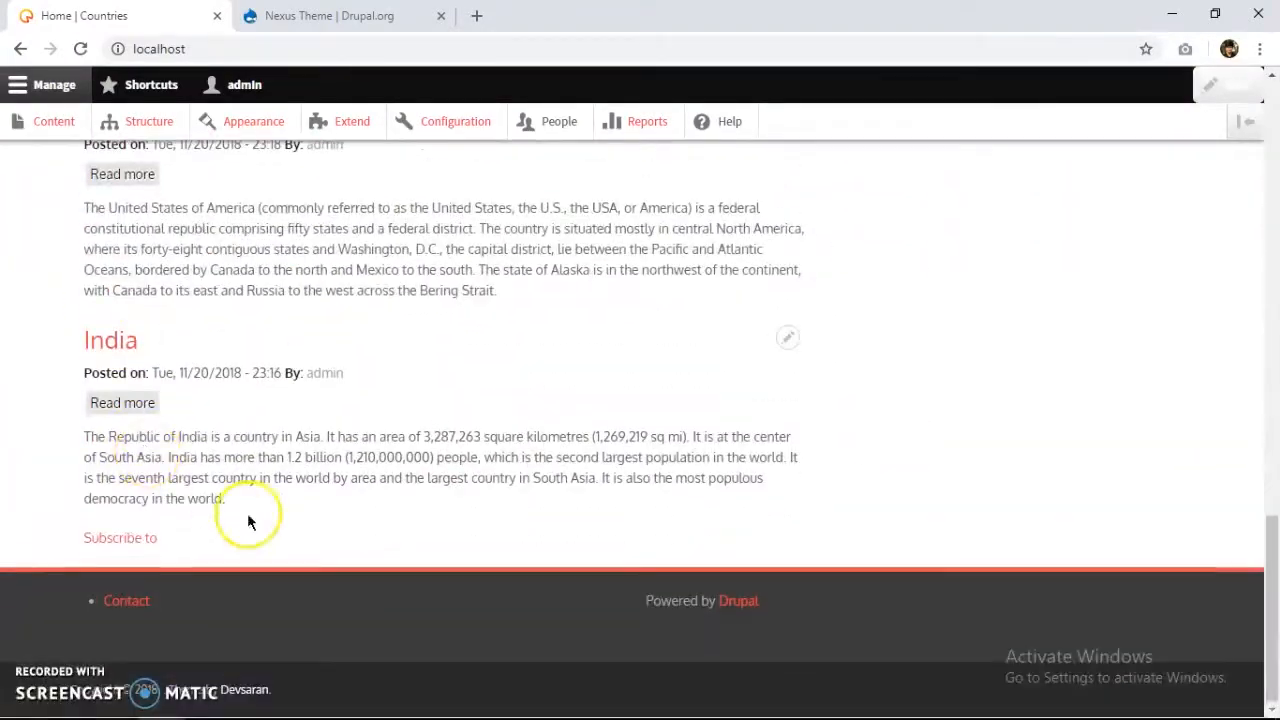
scroll(726, 509, "up", 14)
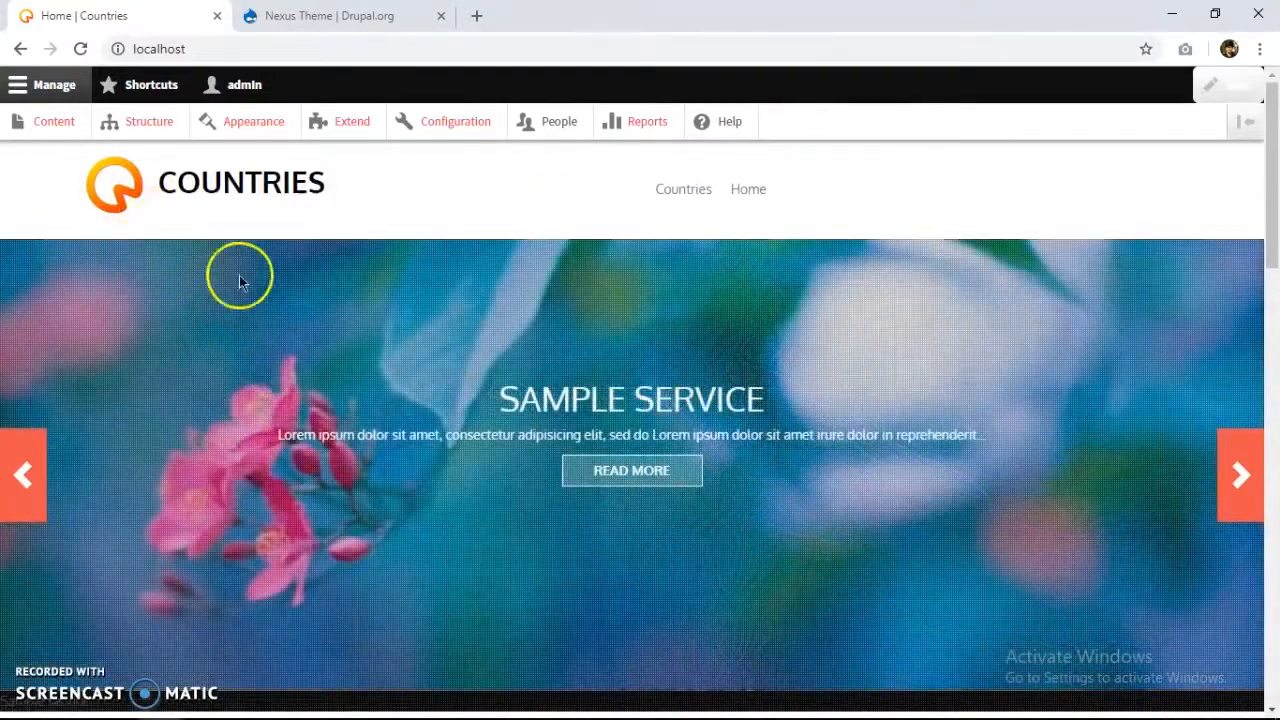
scroll(271, 390, "down", 4)
scroll(390, 385, "down", 4)
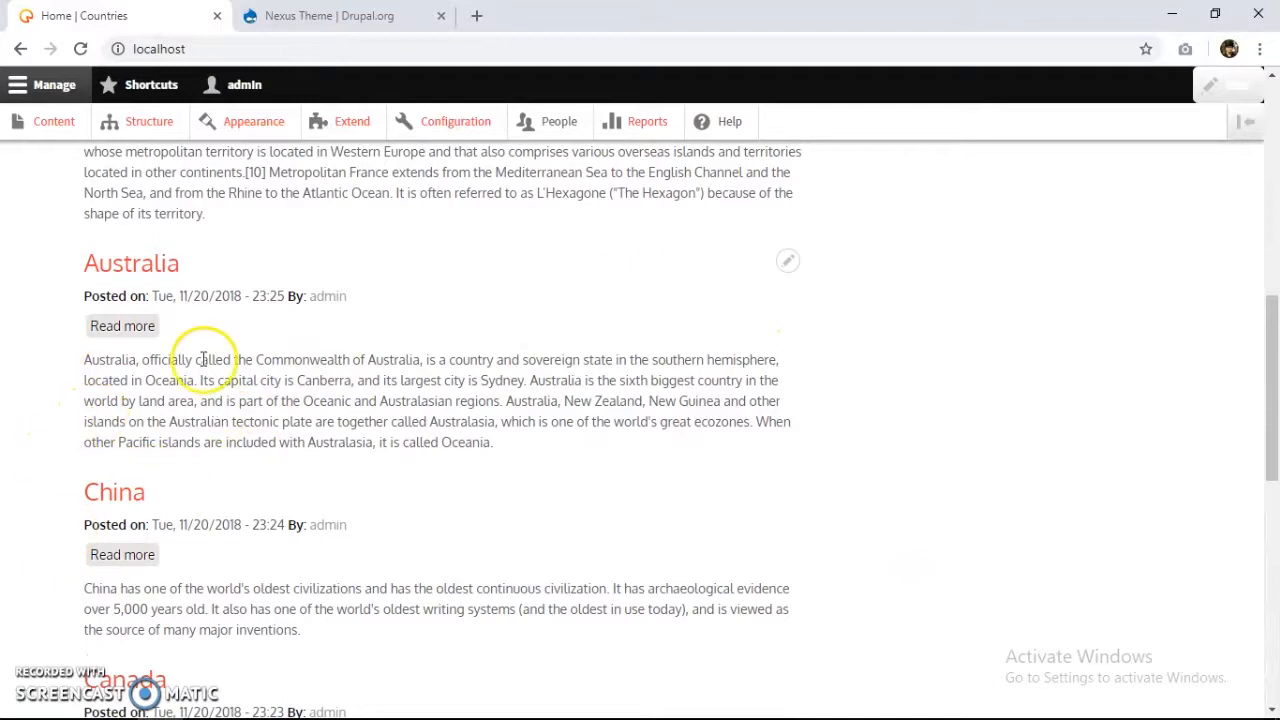
scroll(171, 343, "up", 6)
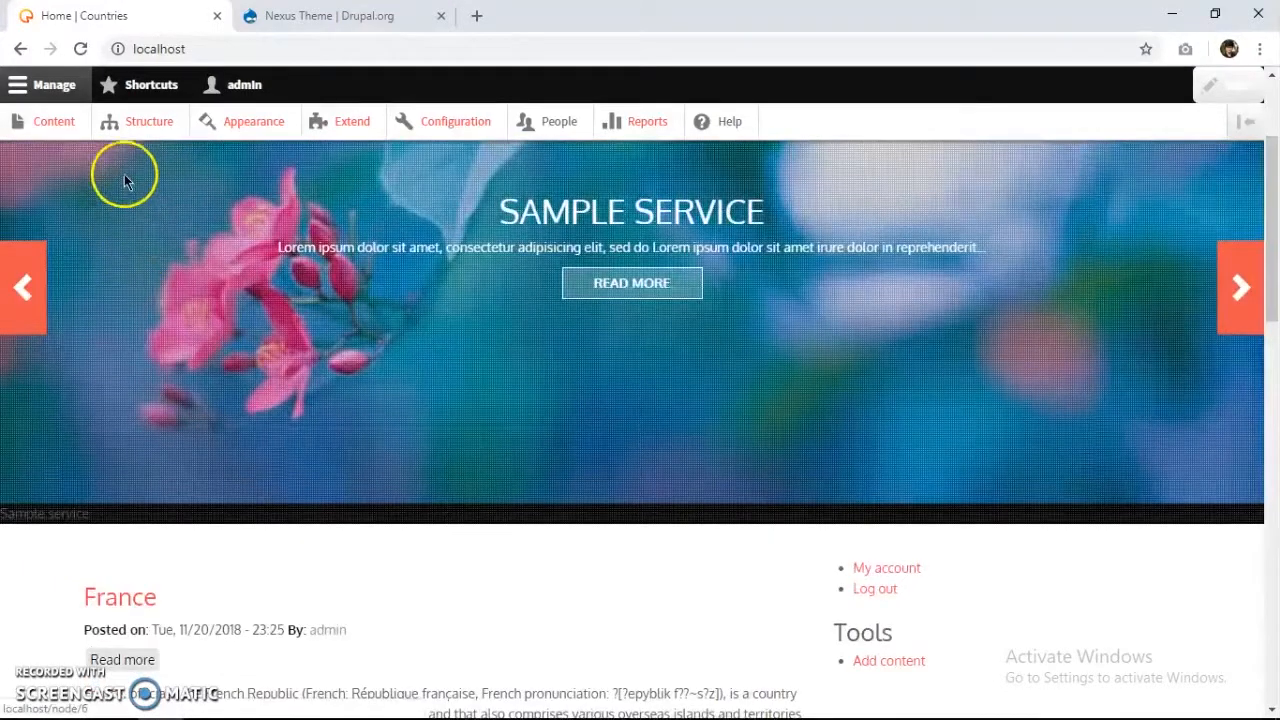
Under Structure > Block layout, preview the Nexus Theme's block regions.
left_click(140, 124)
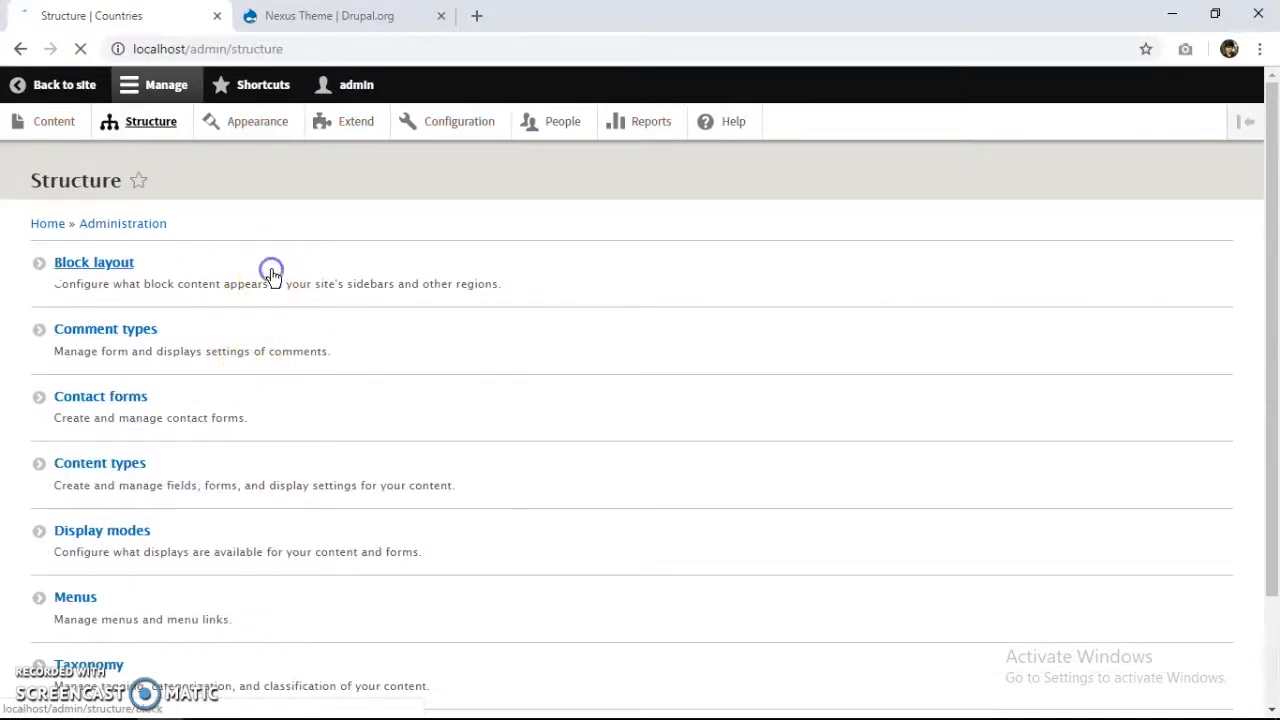
left_click(271, 274)
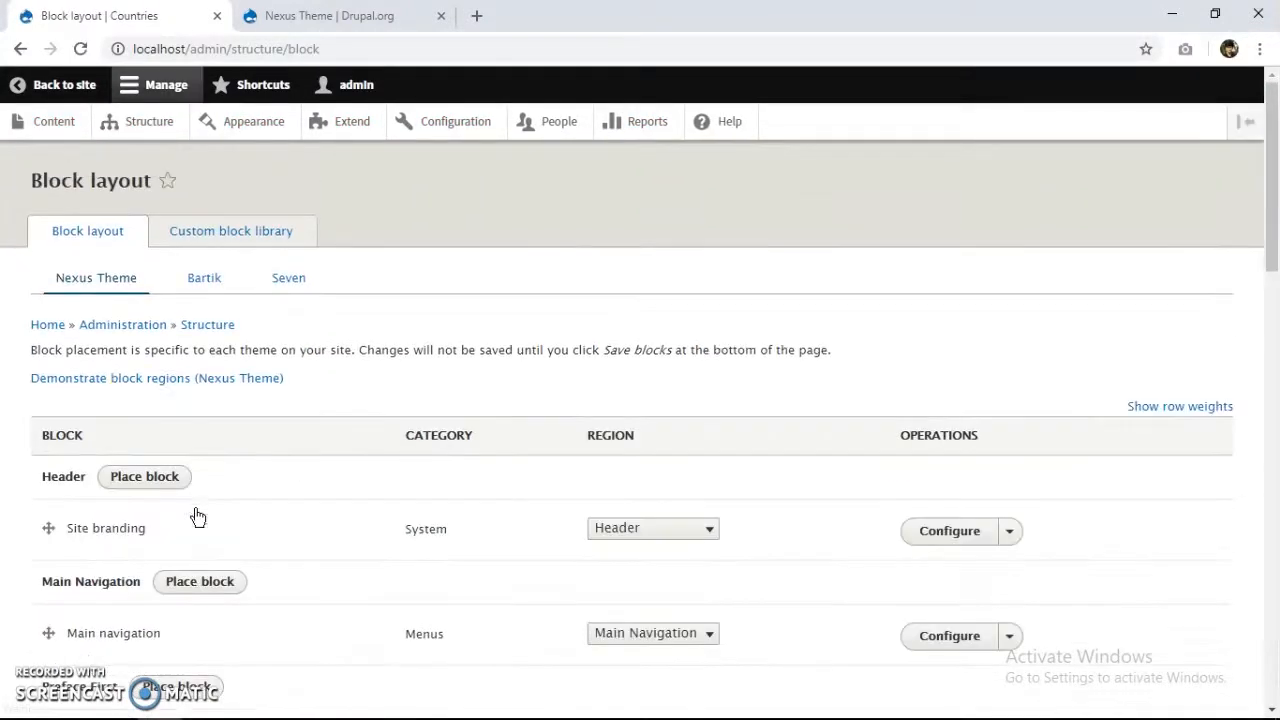
scroll(140, 406, "down", 5)
scroll(85, 461, "down", 2)
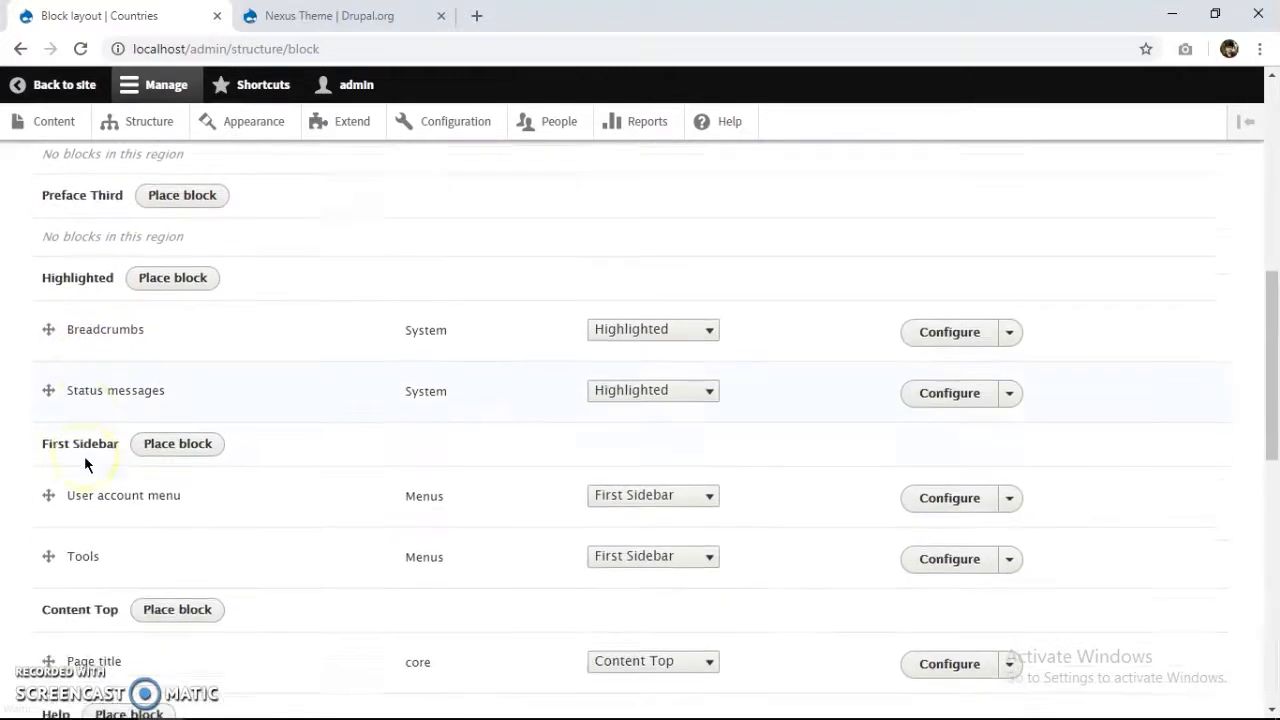
scroll(84, 456, "up", 8)
left_click(194, 376)
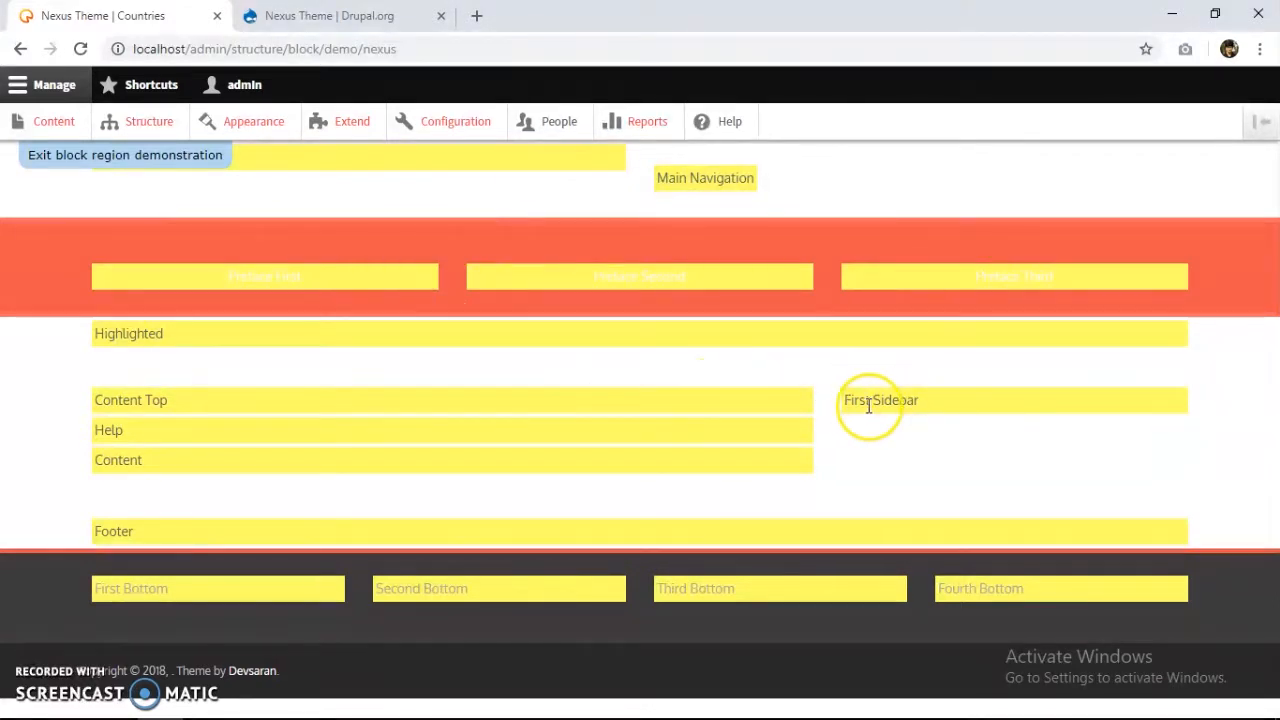
Locate First Sidebar in the region preview, then list the blocks available to place there.
triple_click(968, 401)
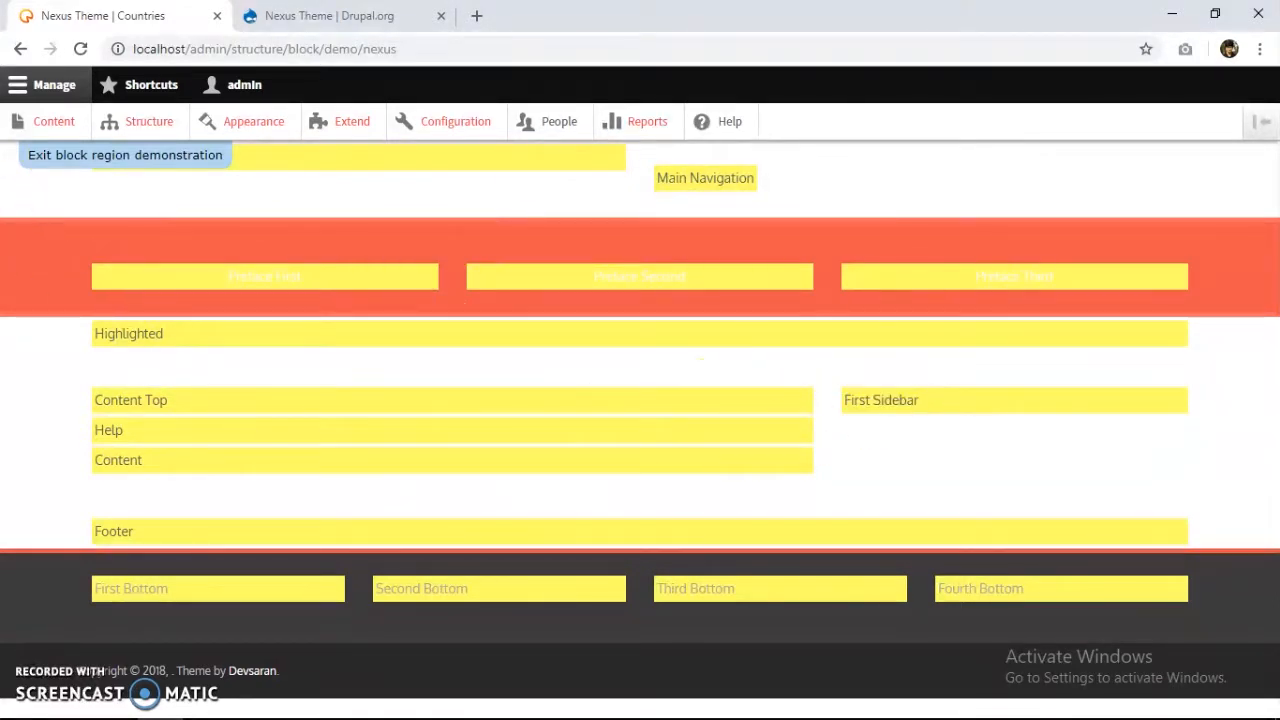
left_click(18, 48)
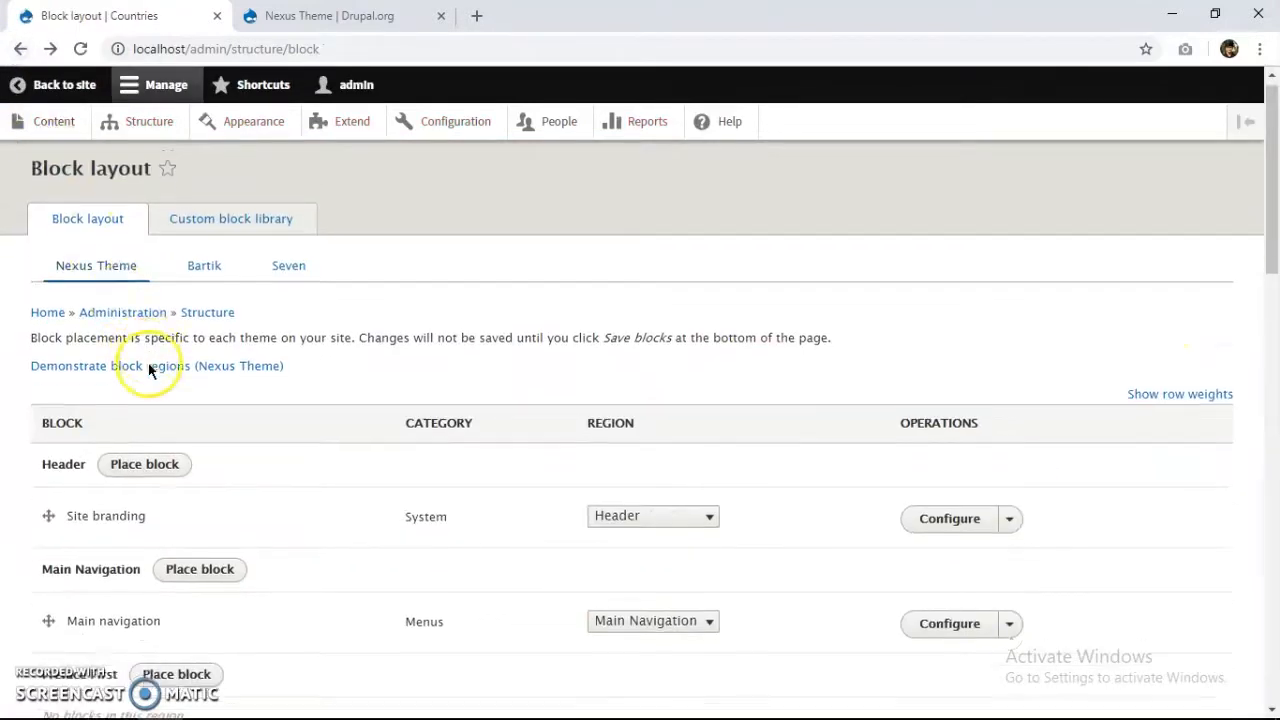
scroll(150, 366, "down", 6)
left_click(168, 452)
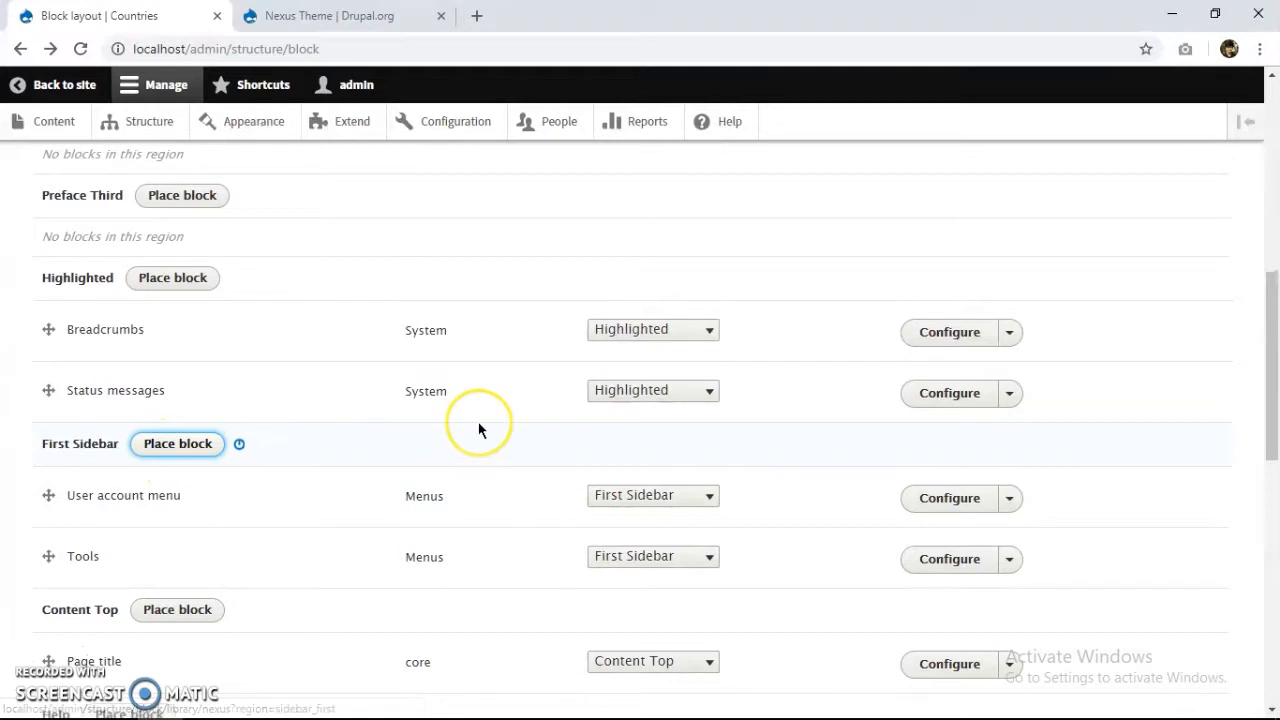
scroll(478, 430, "down", 1)
scroll(478, 429, "down", 5)
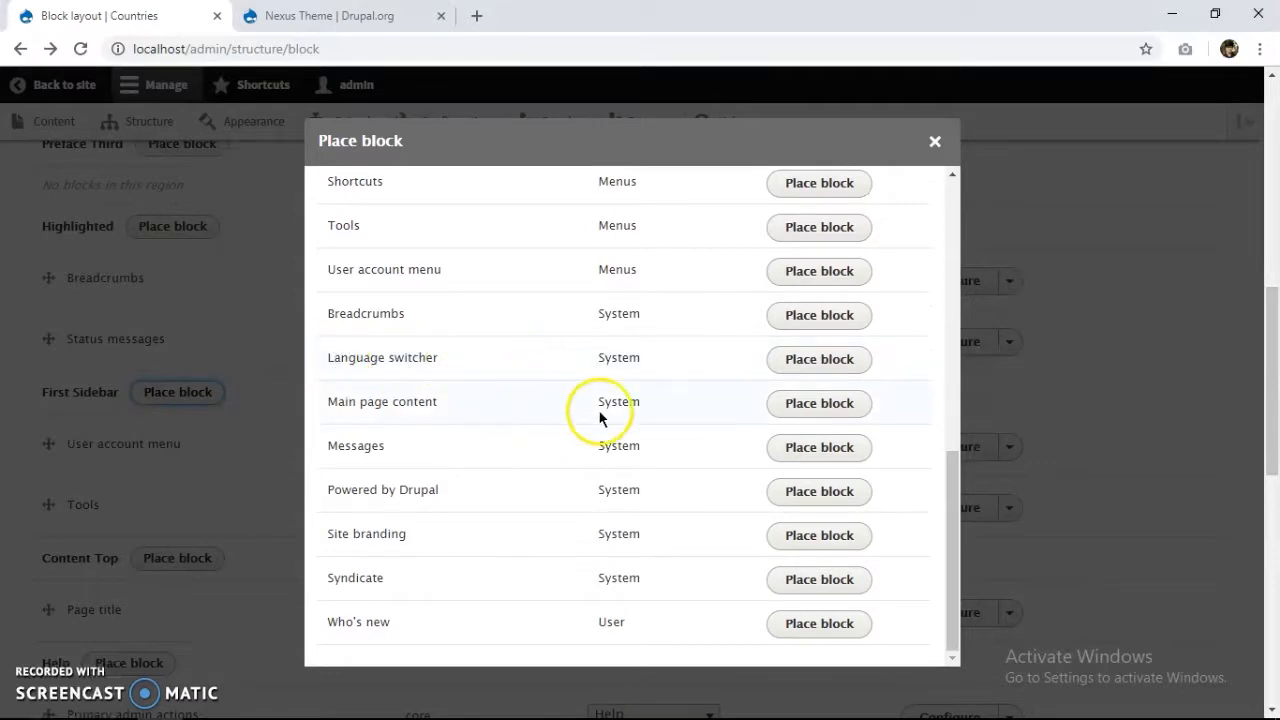
Place Language switcher in First Sidebar with its title display toggled, saving the block and block layout.
left_click(802, 372)
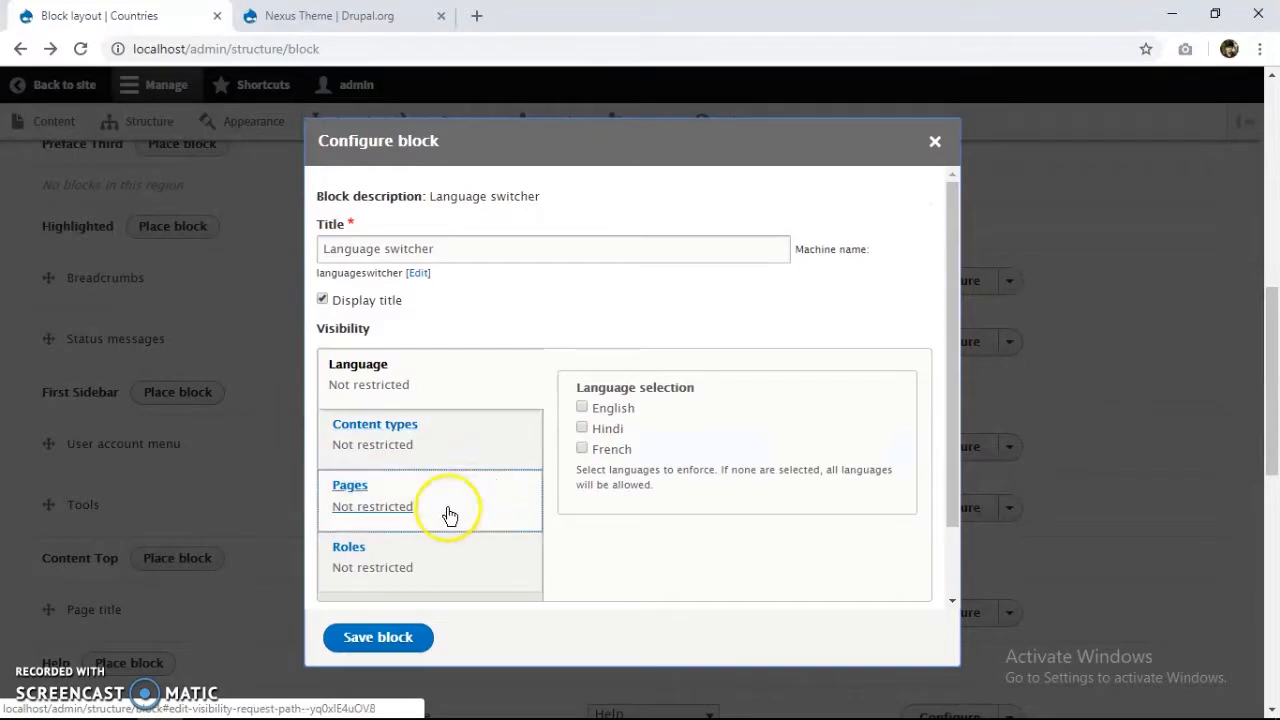
left_click(377, 300)
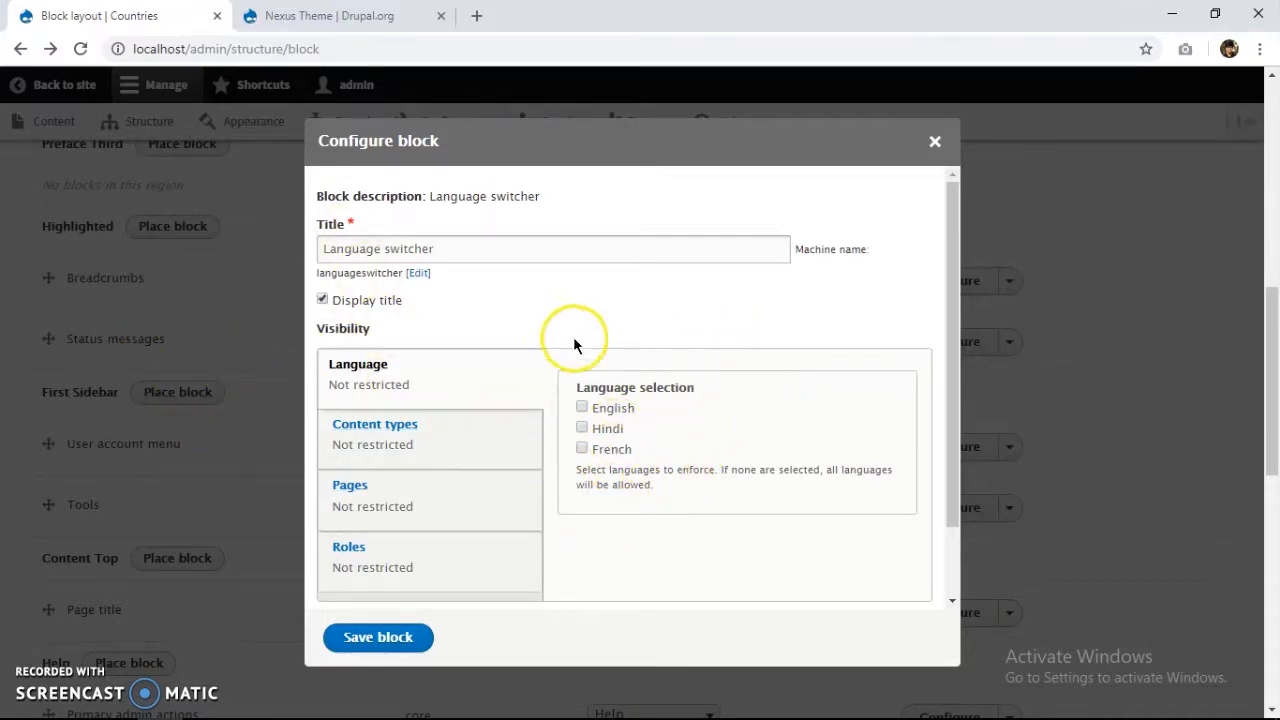
scroll(650, 470, "down", 1)
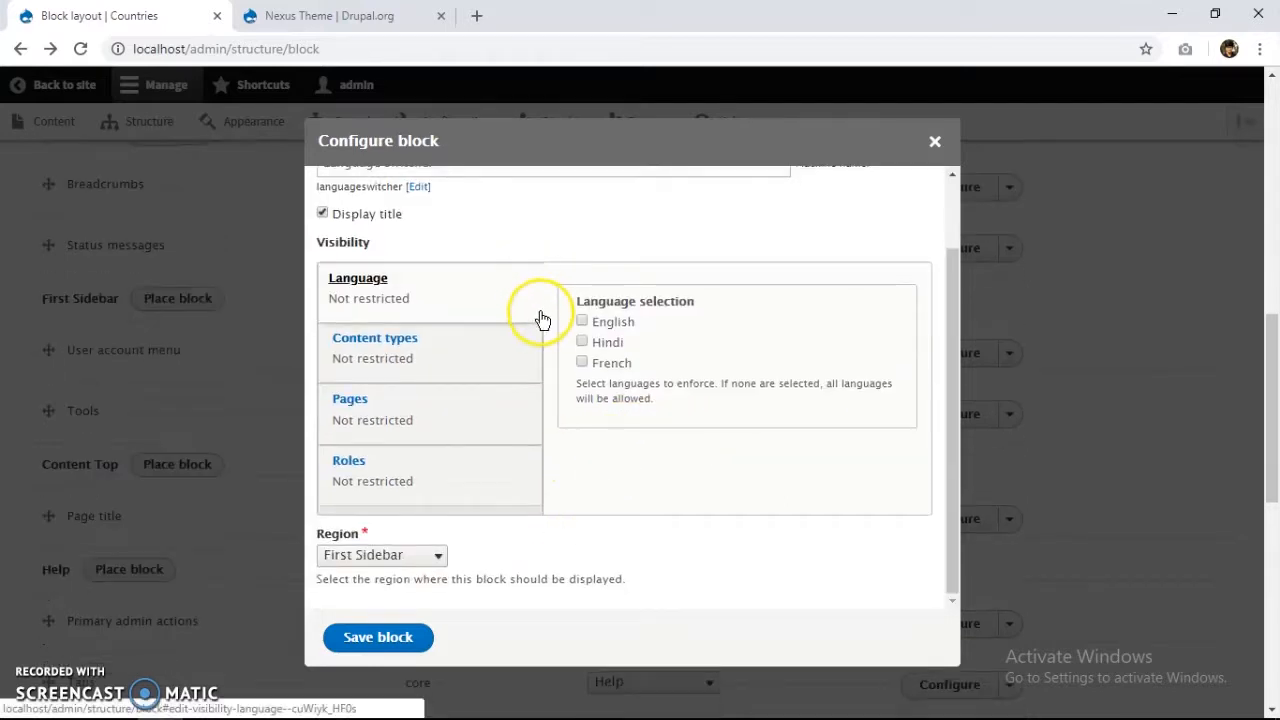
scroll(497, 297, "up", 1)
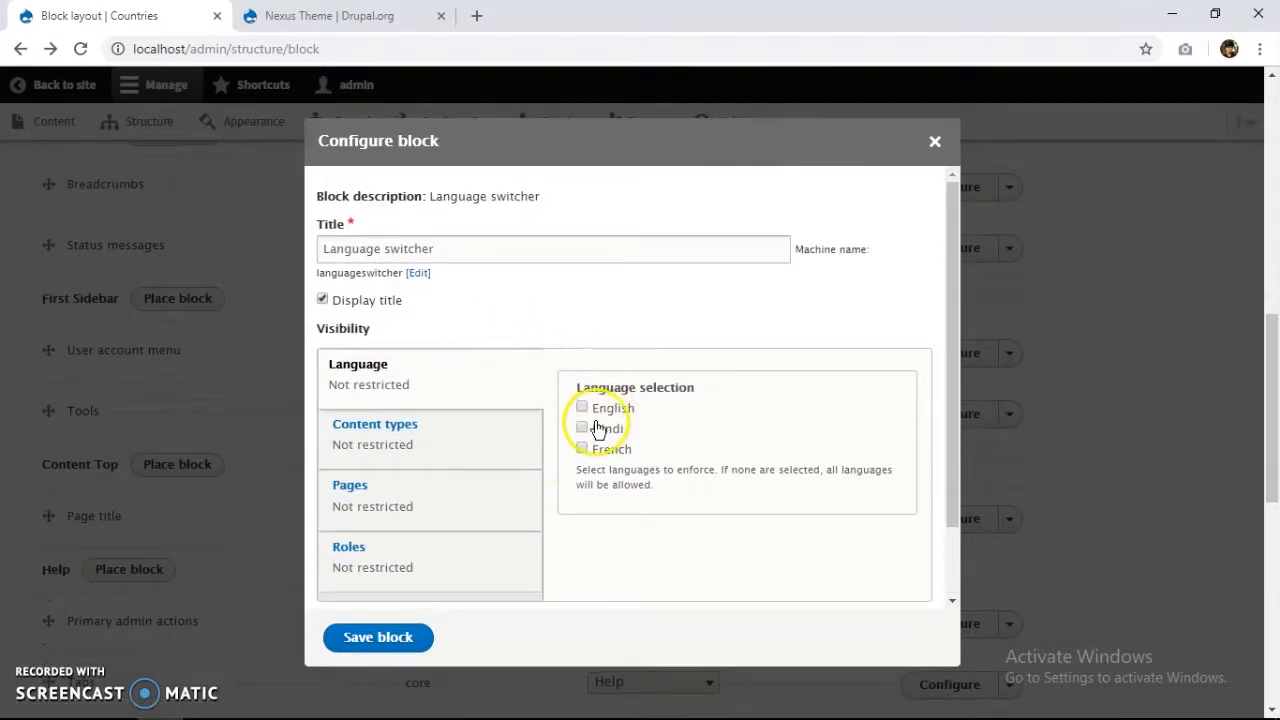
scroll(594, 429, "down", 1)
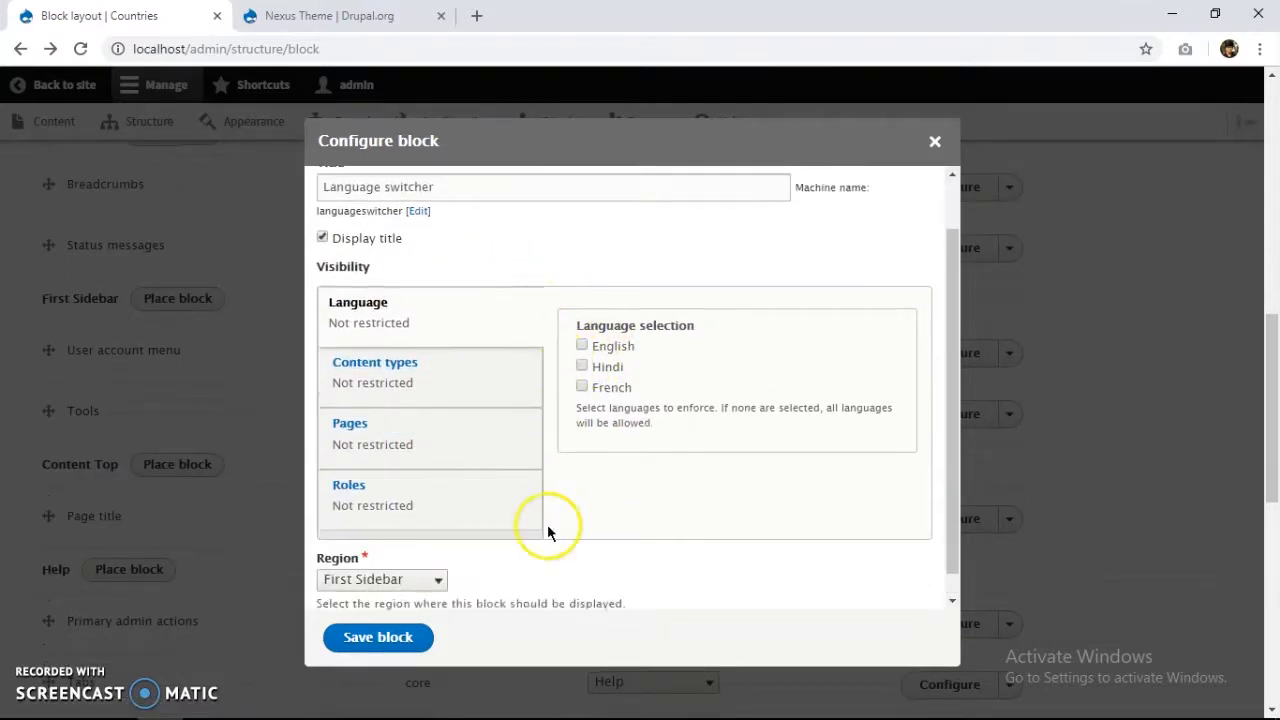
left_click(405, 641)
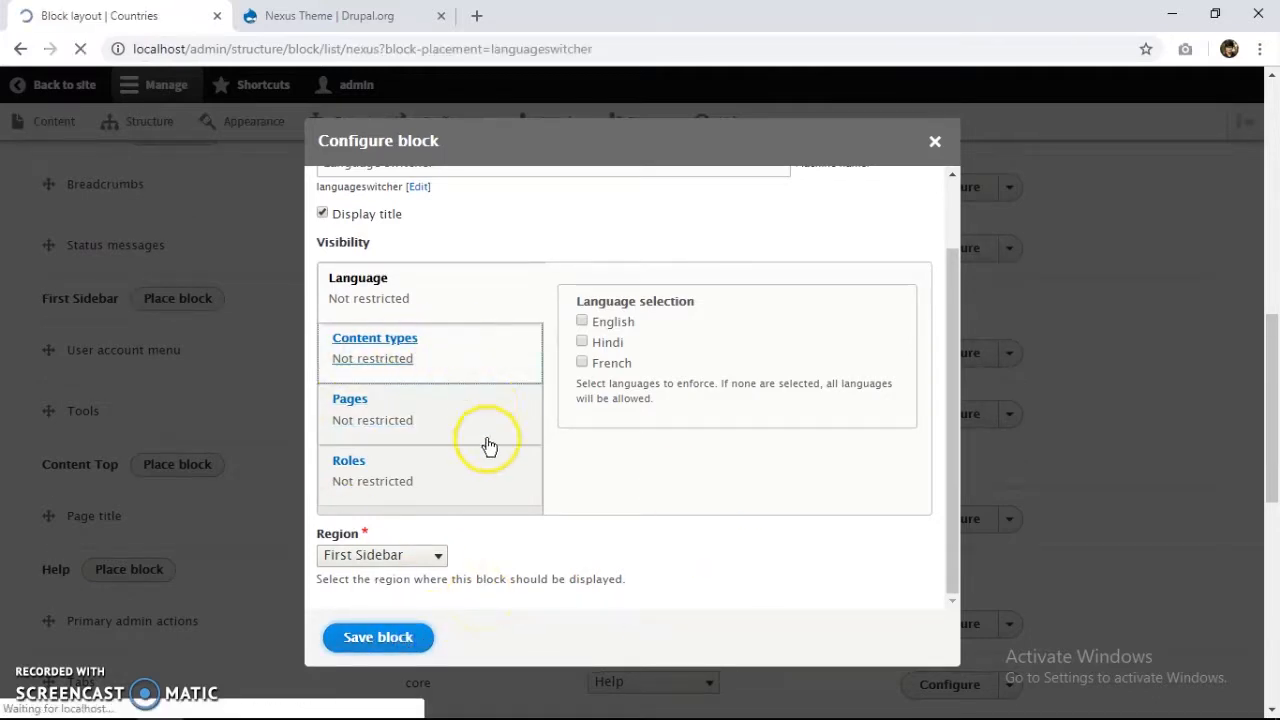
scroll(388, 467, "down", 4)
scroll(388, 472, "down", 2)
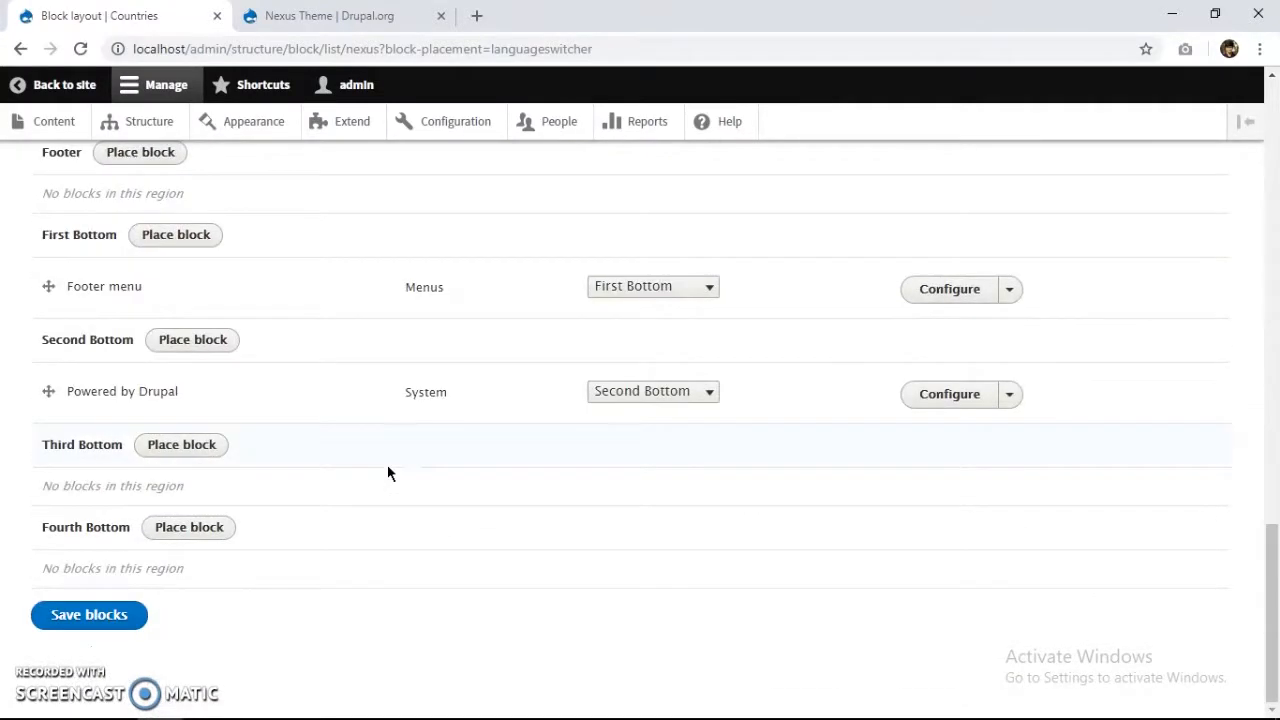
left_click(104, 615)
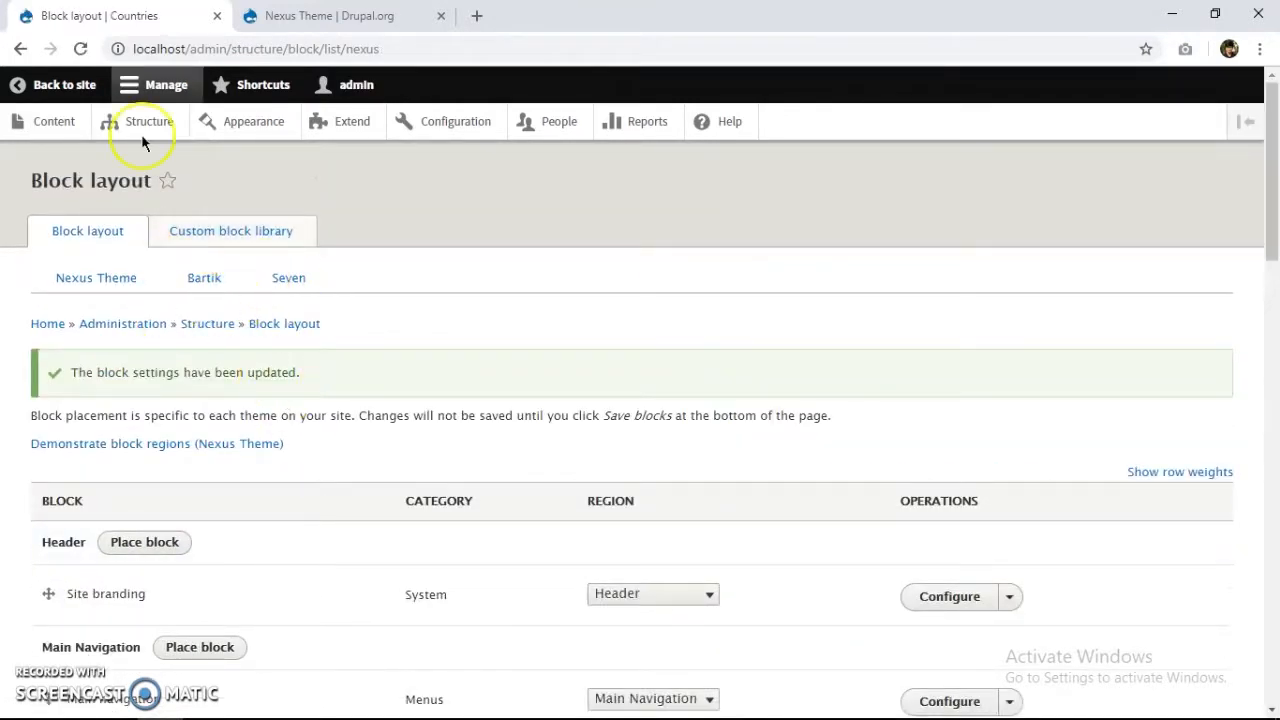
Back on the site, pick Hindi in the sidebar Language switcher to load the /hi home page.
left_click(55, 90)
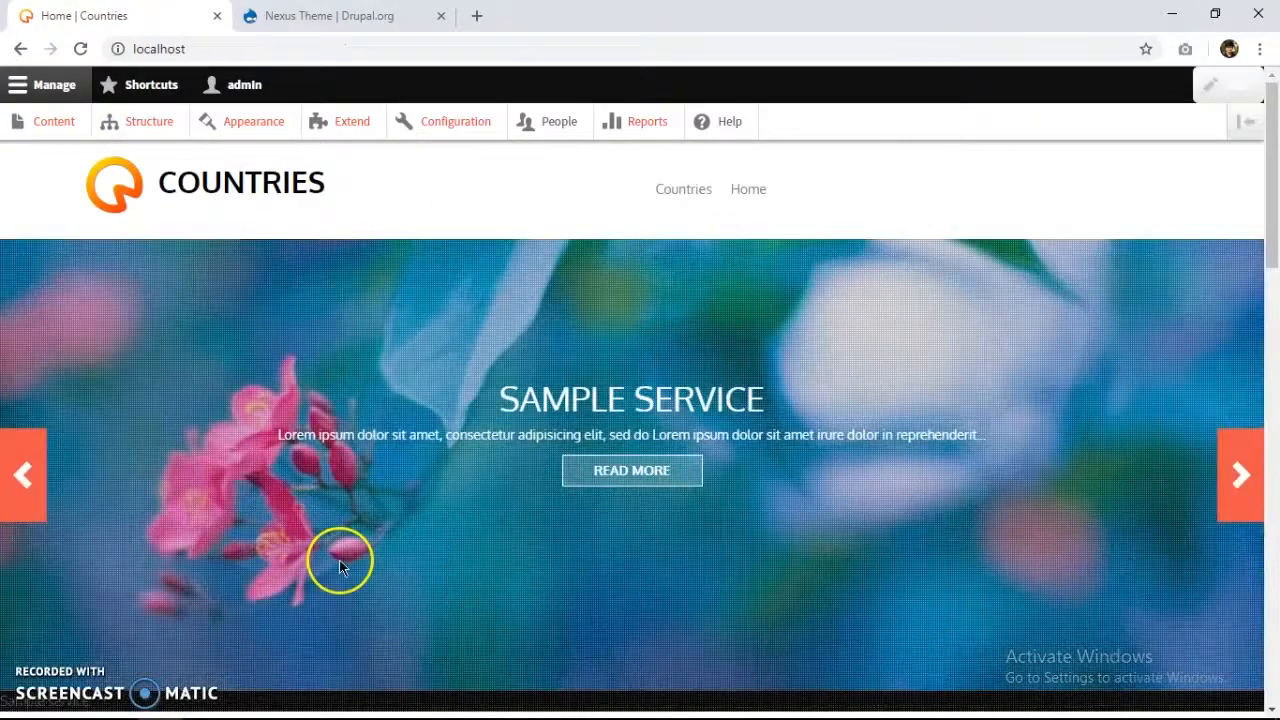
scroll(632, 360, "down", 5)
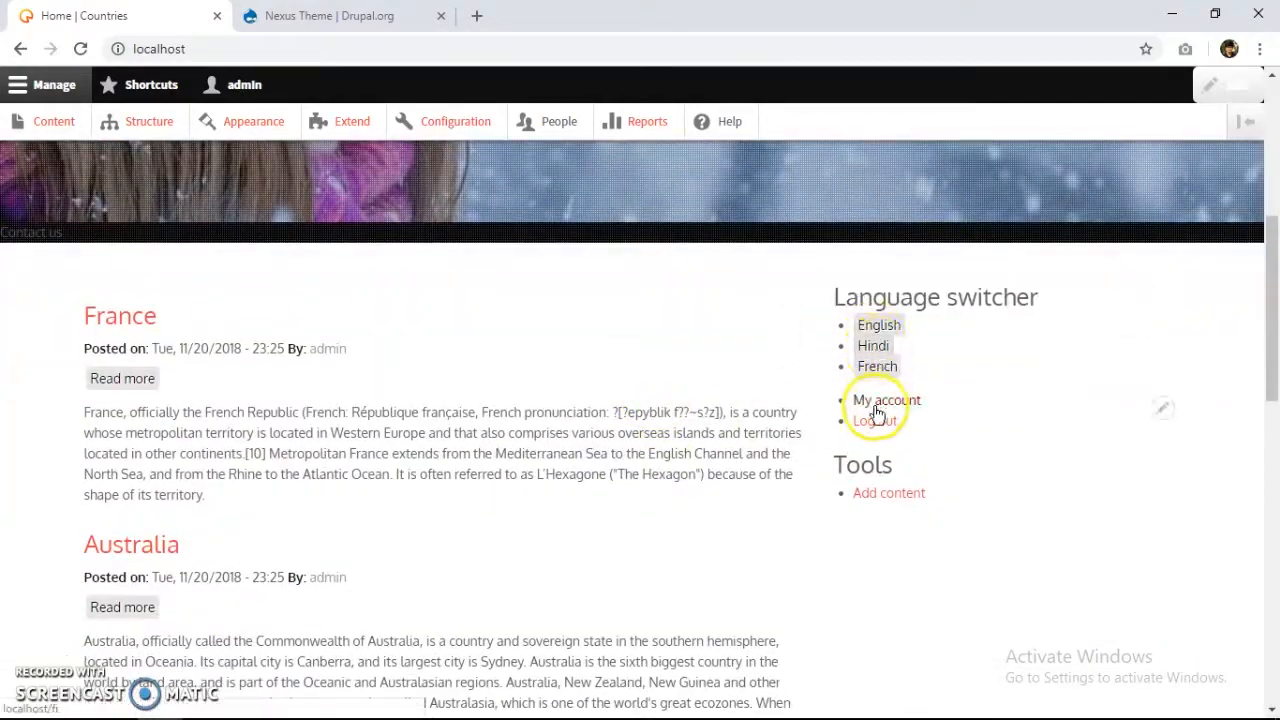
scroll(882, 365, "up", 4)
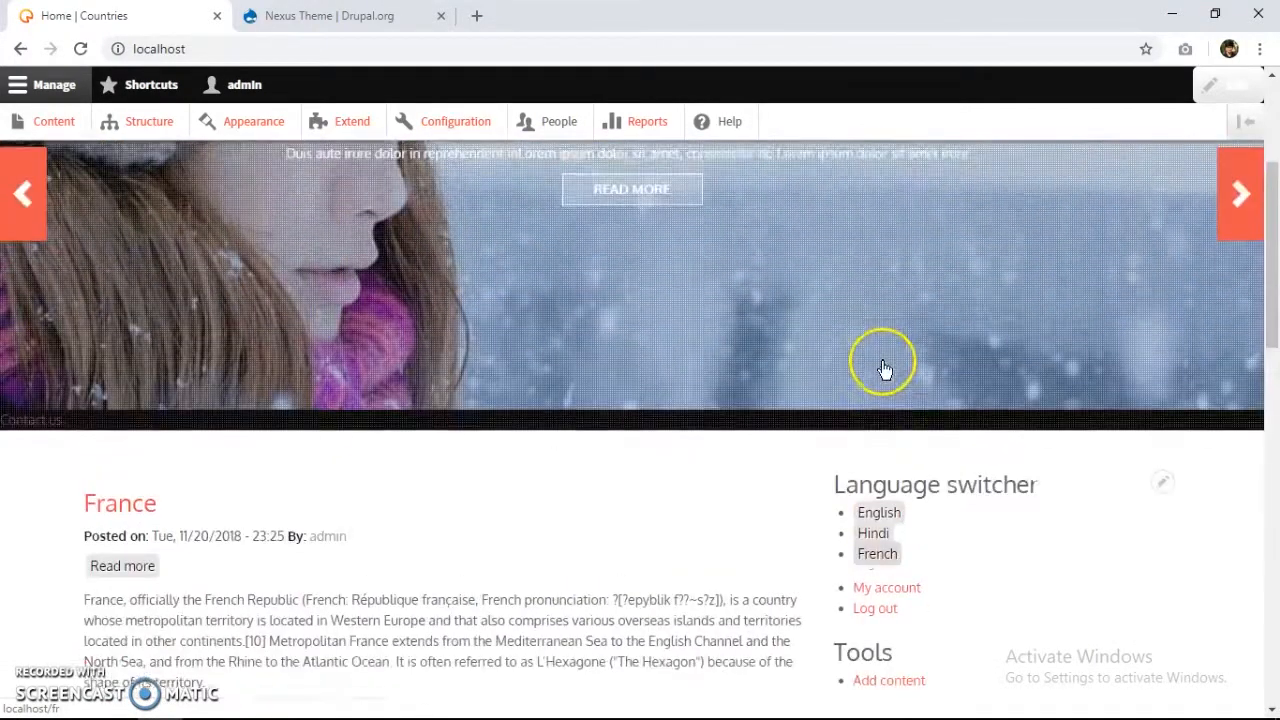
scroll(886, 364, "down", 3)
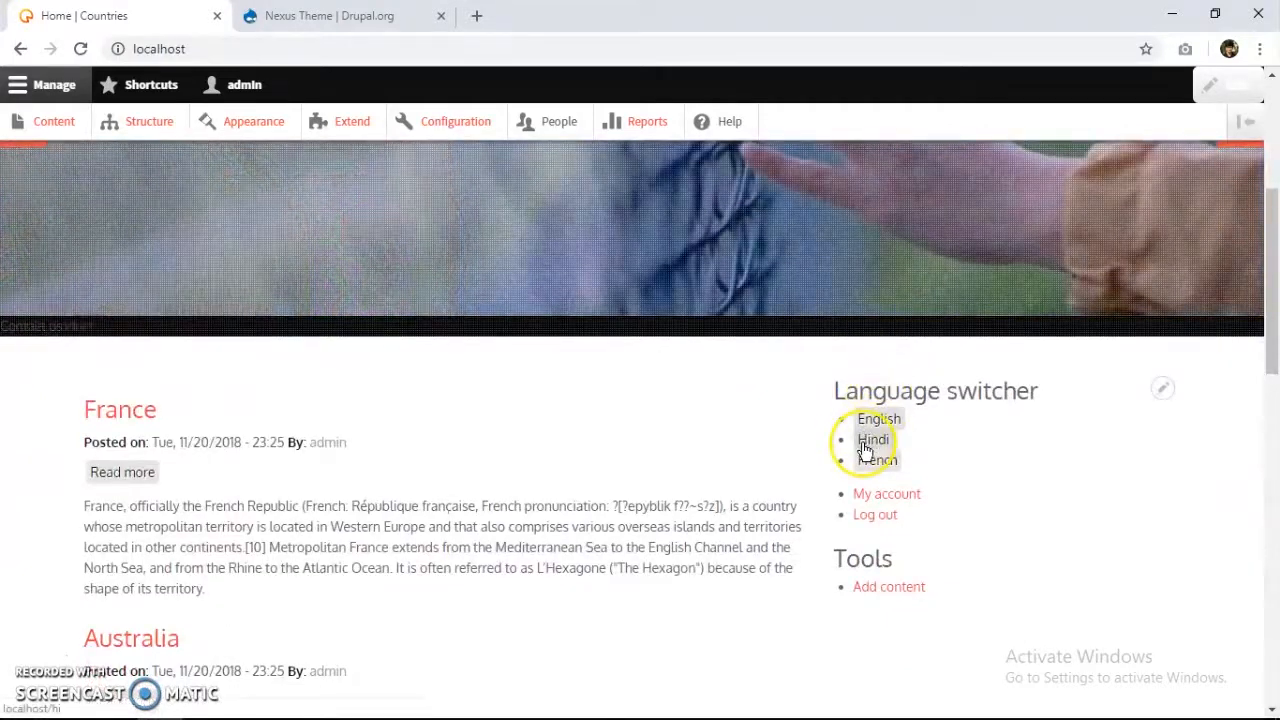
left_click(872, 440)
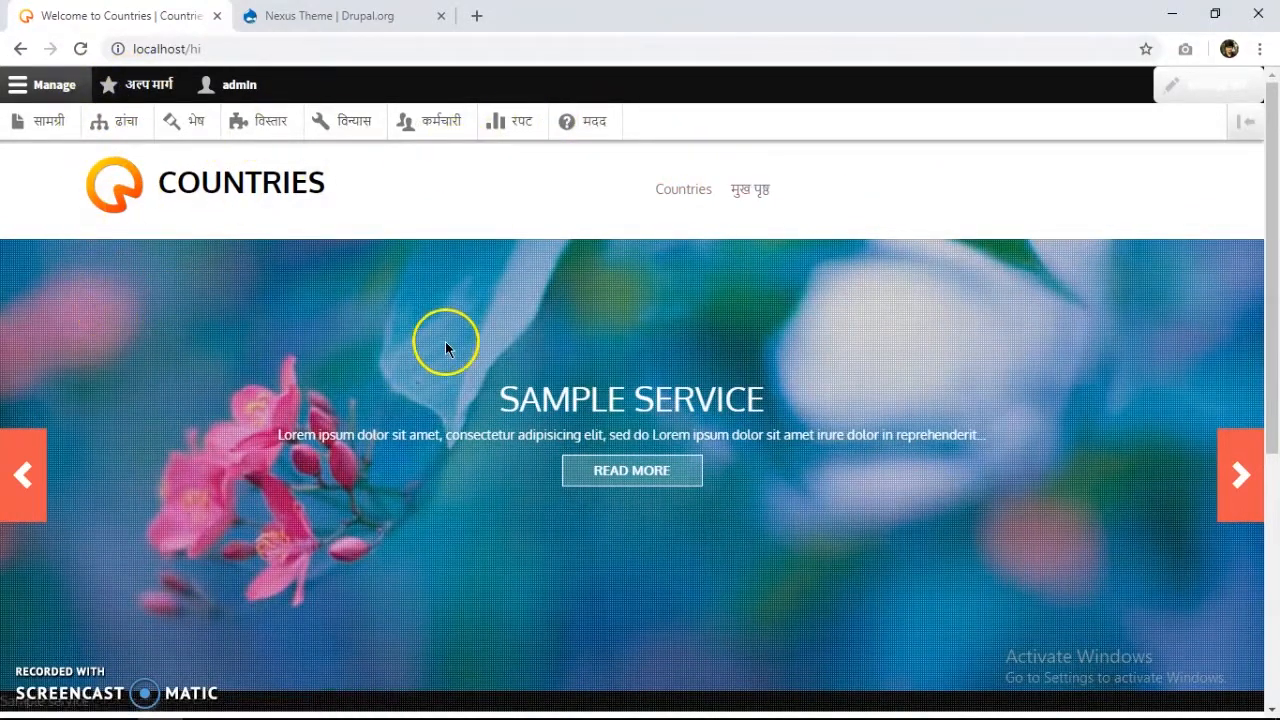
Highlight the Welcome to Countries heading and intro text on the English home page.
scroll(445, 341, "down", 10)
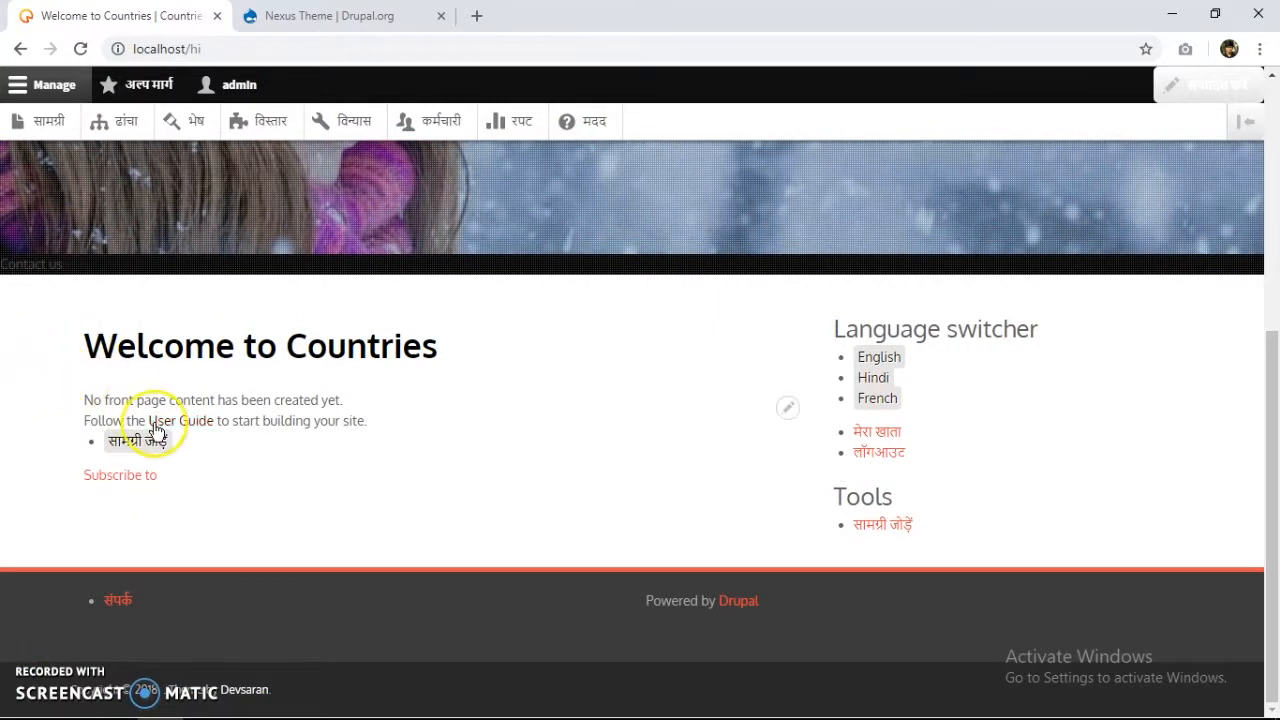
left_click_drag(66, 395, 343, 434)
left_click(390, 432)
left_click_drag(90, 342, 409, 369)
left_click(418, 369)
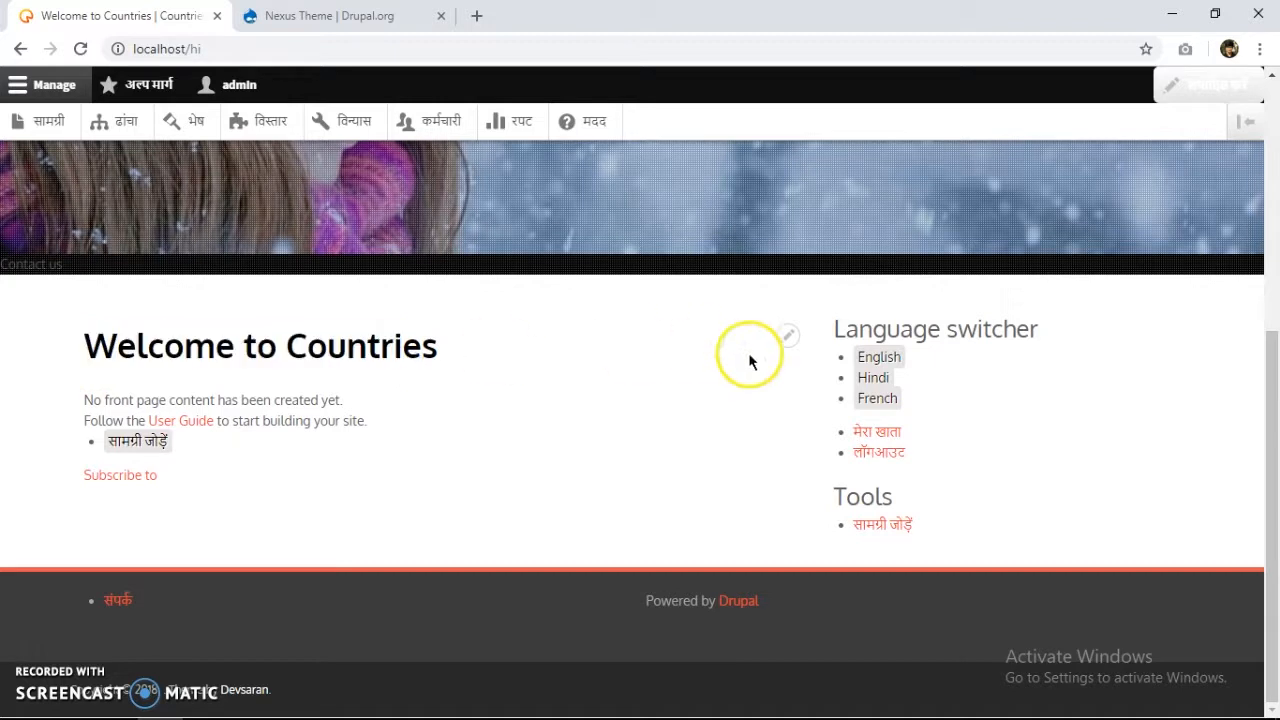
Switch to French and review the 'Bienvenue sur Countries' home page at /fr.
left_click(880, 404)
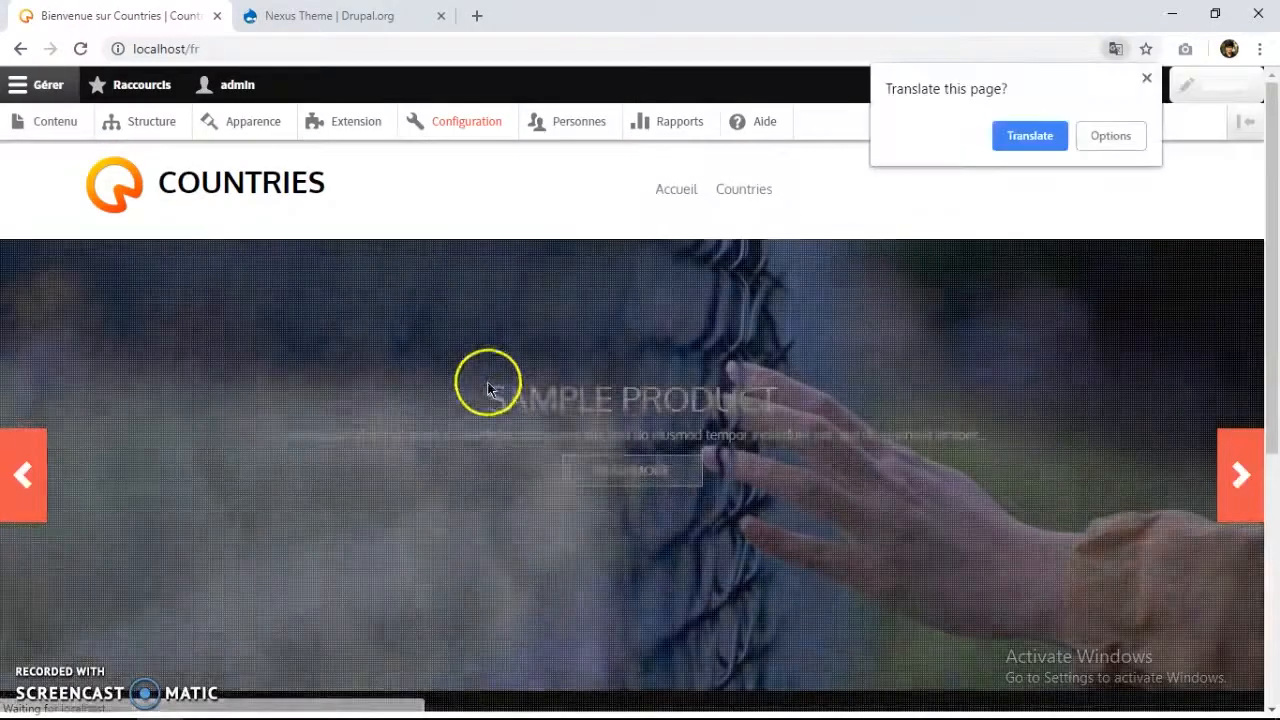
left_click(1142, 329)
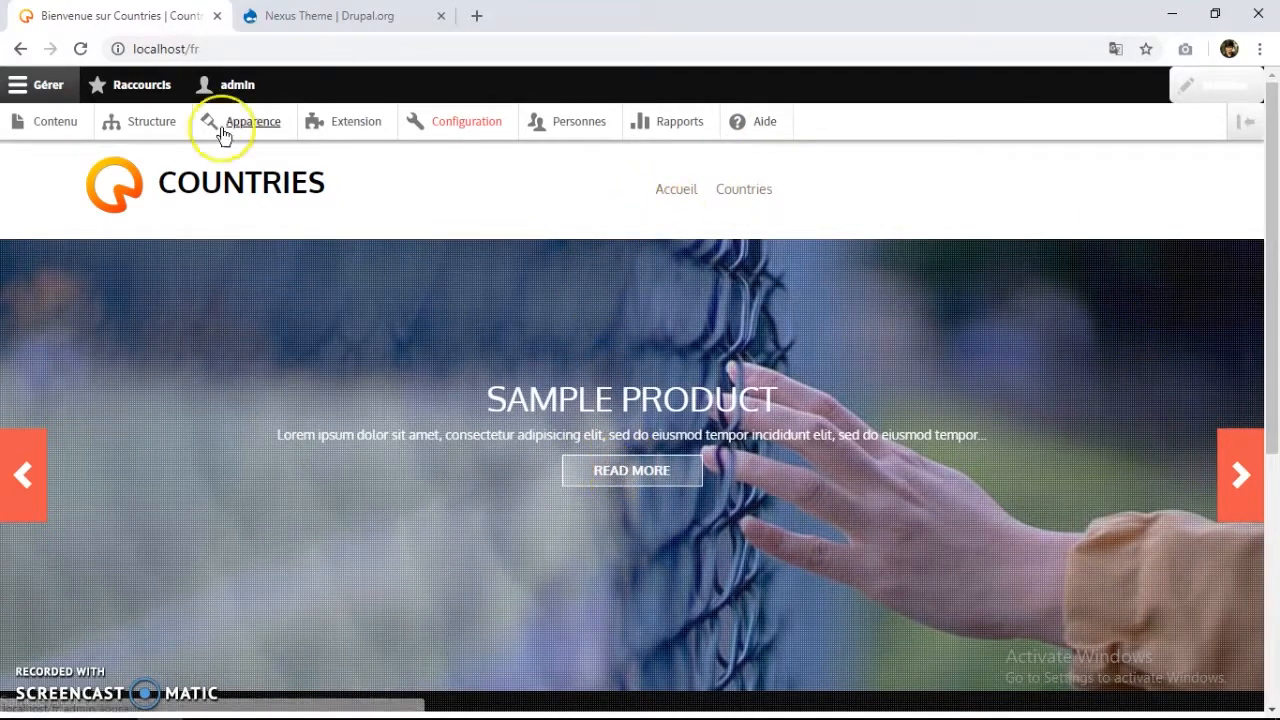
scroll(129, 314, "down", 5)
left_click_drag(86, 348, 328, 352)
left_click(241, 363)
left_click_drag(85, 398, 428, 448)
left_click(465, 503)
left_click_drag(86, 391, 466, 500)
left_click(443, 499)
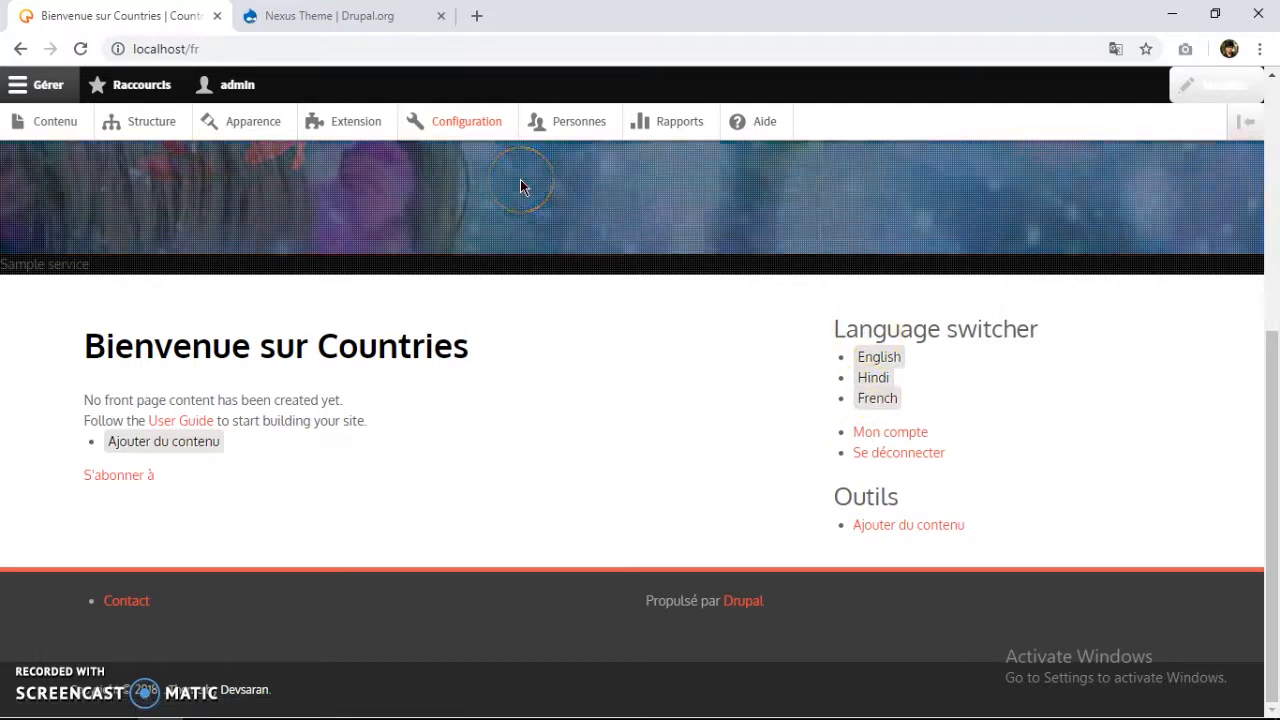
Visit Configuration briefly, then set the site back to English via the Language switcher.
scroll(530, 358, "up", 3)
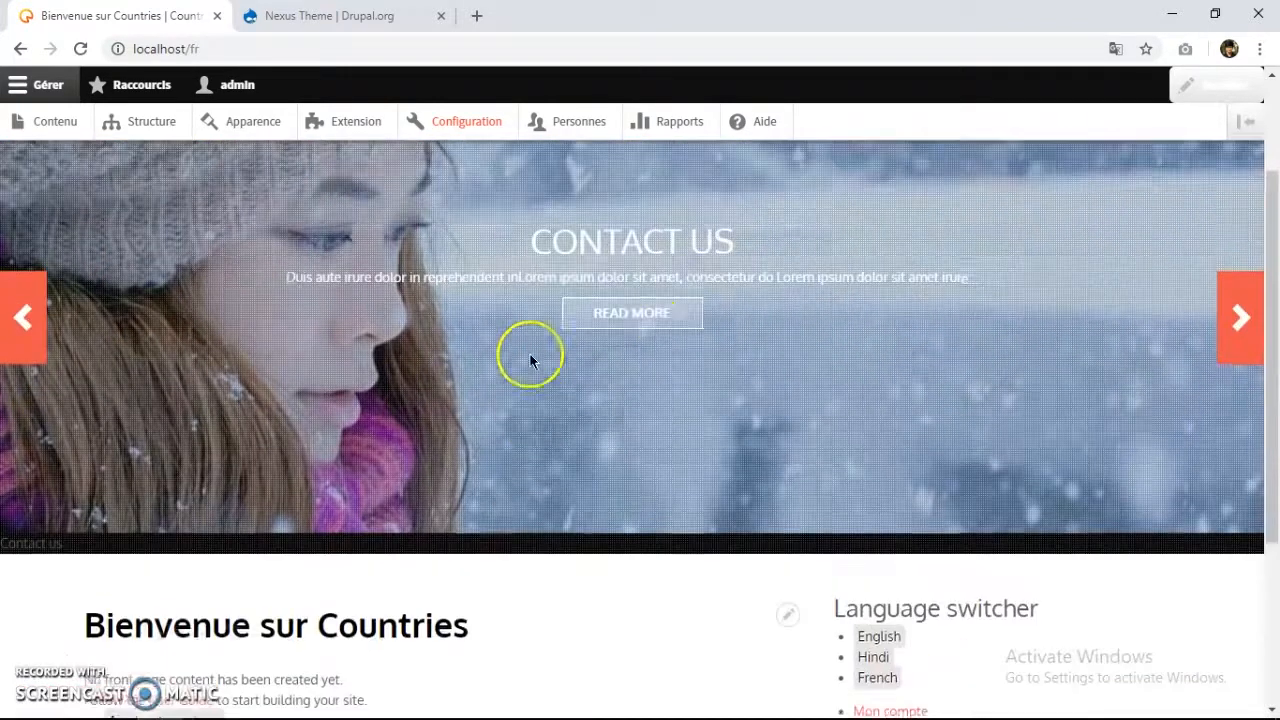
scroll(538, 367, "up", 1)
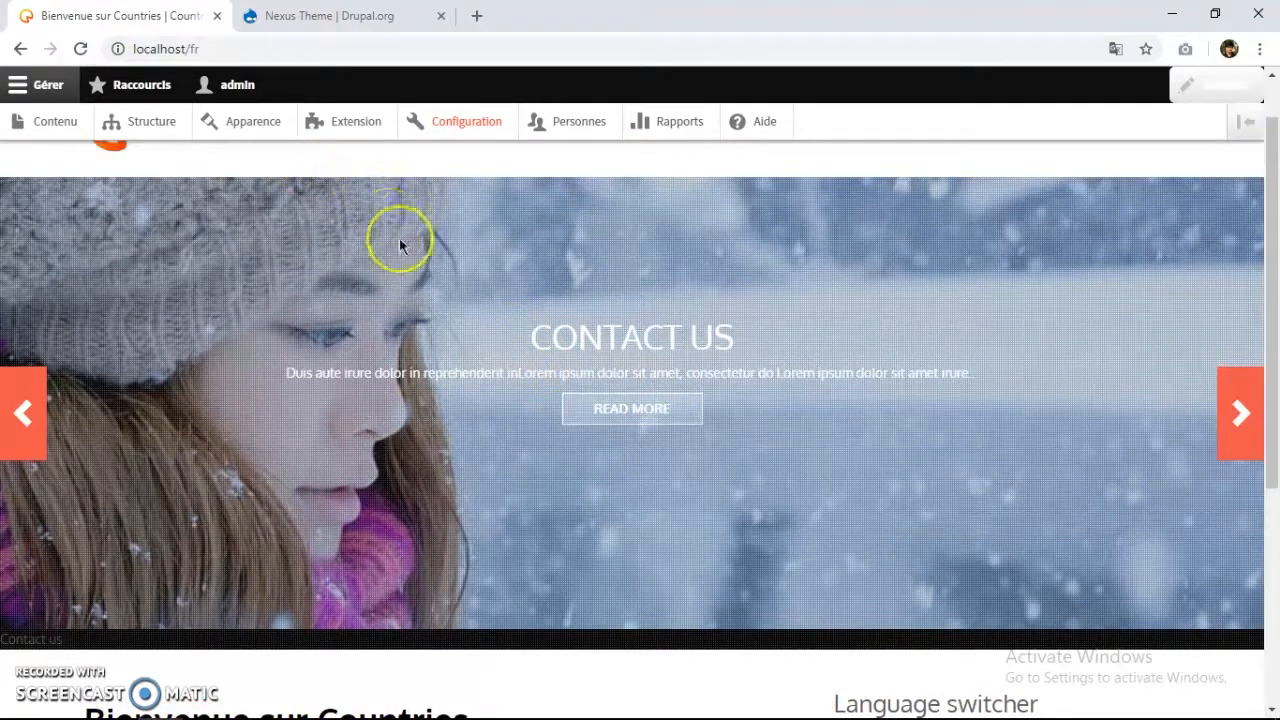
scroll(399, 238, "up", 1)
left_click(460, 121)
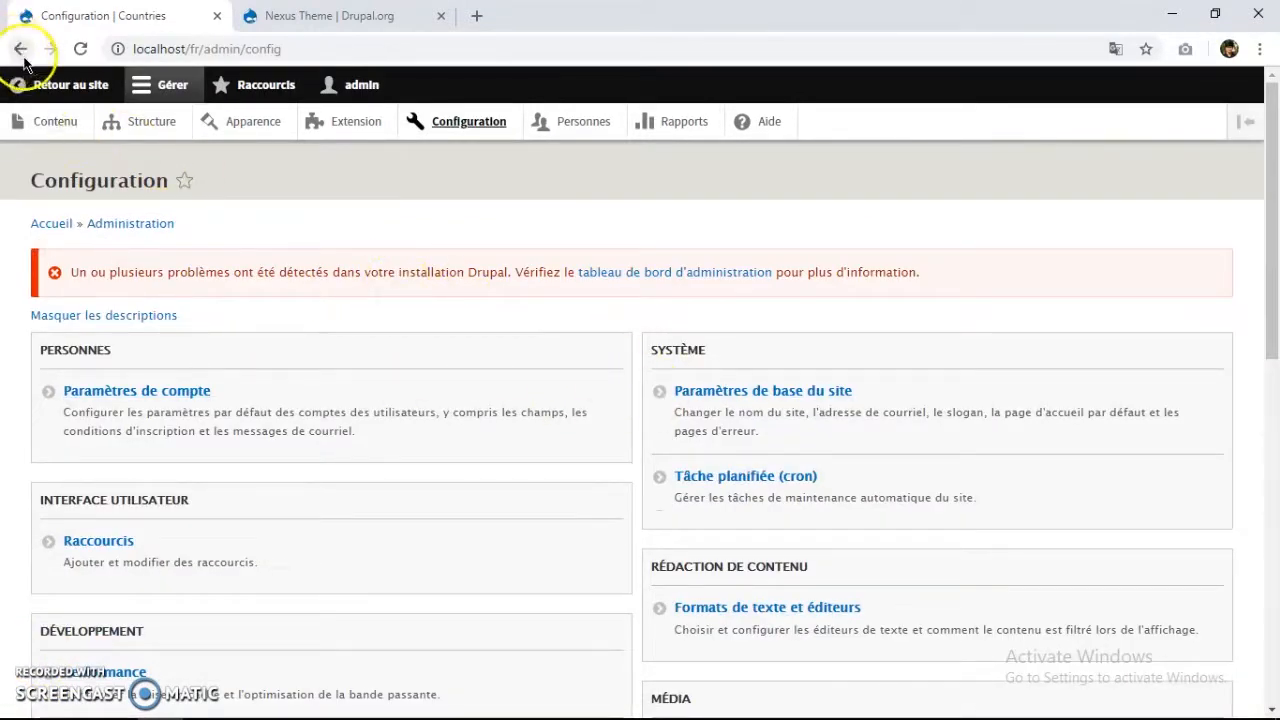
left_click(22, 83)
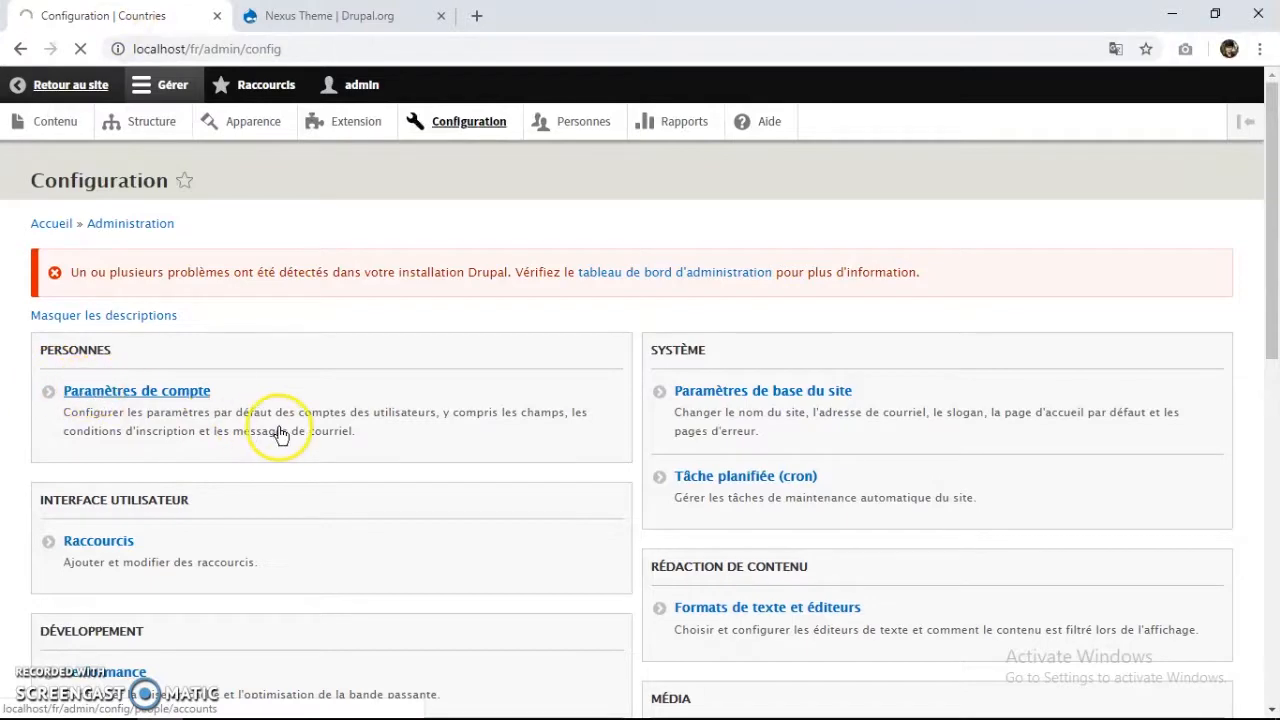
scroll(700, 530, "down", 5)
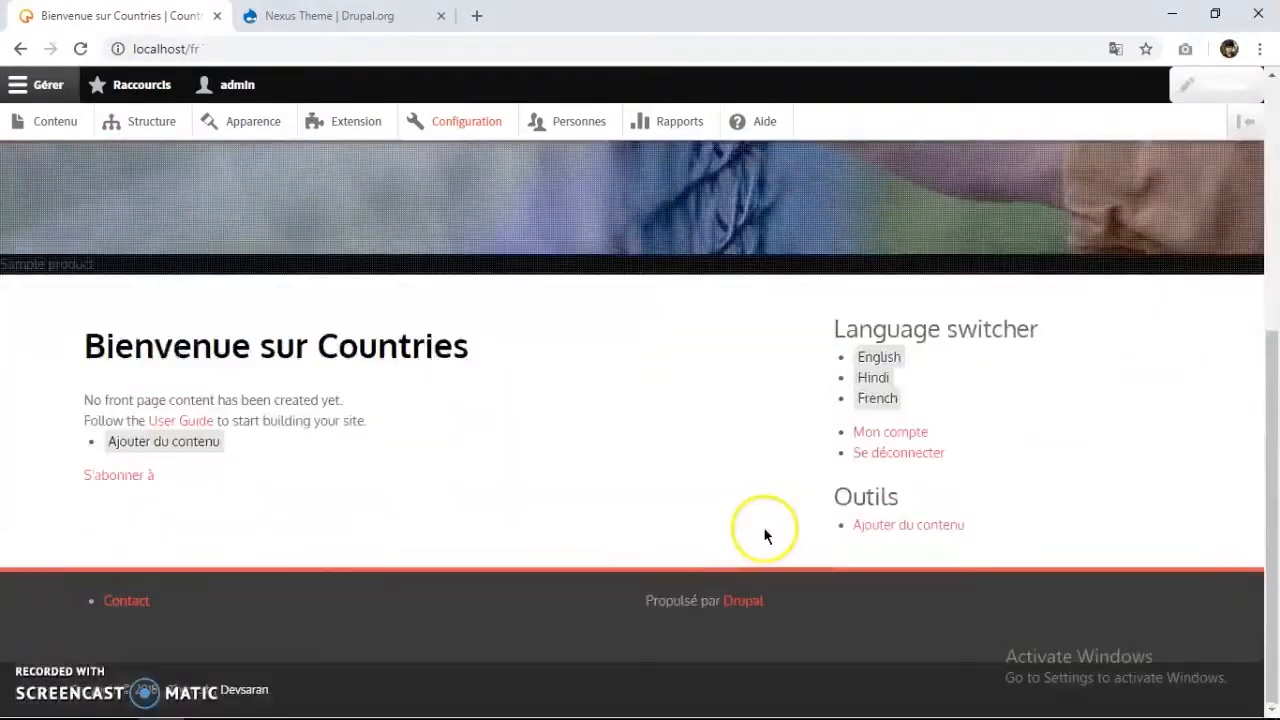
left_click(880, 358)
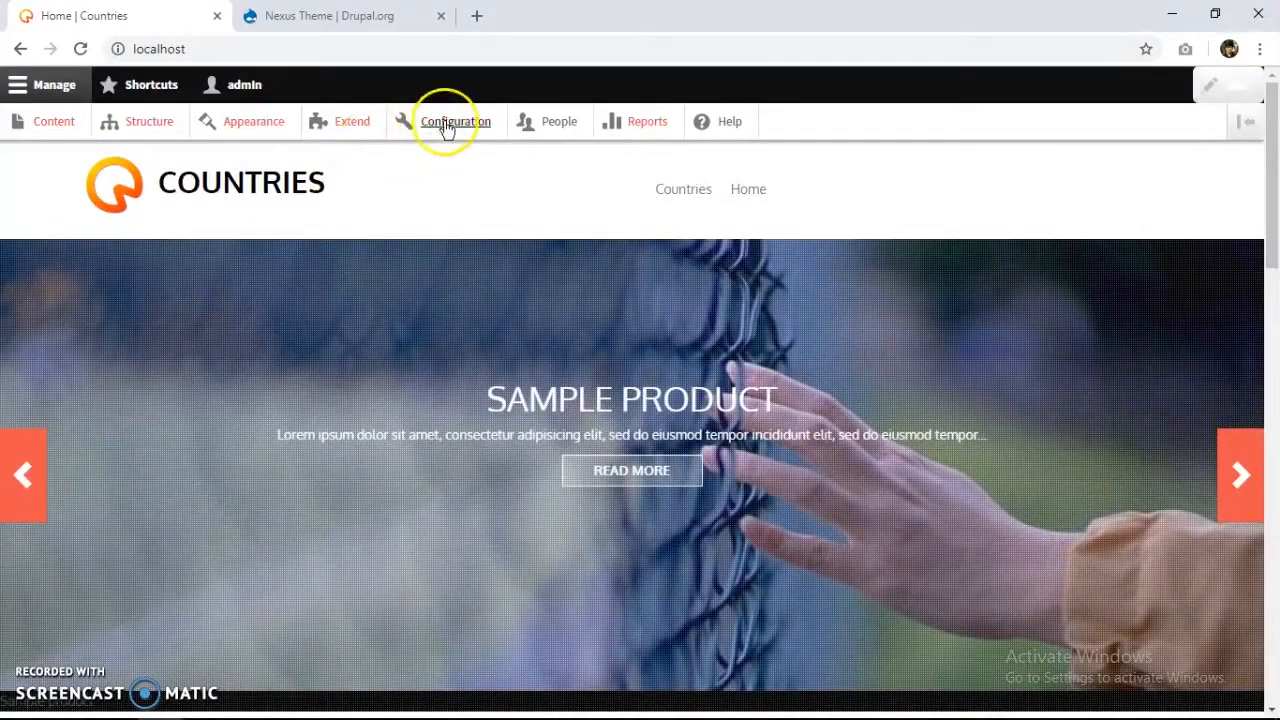
From Configuration, open Content language and translation under Regional and language.
left_click(447, 124)
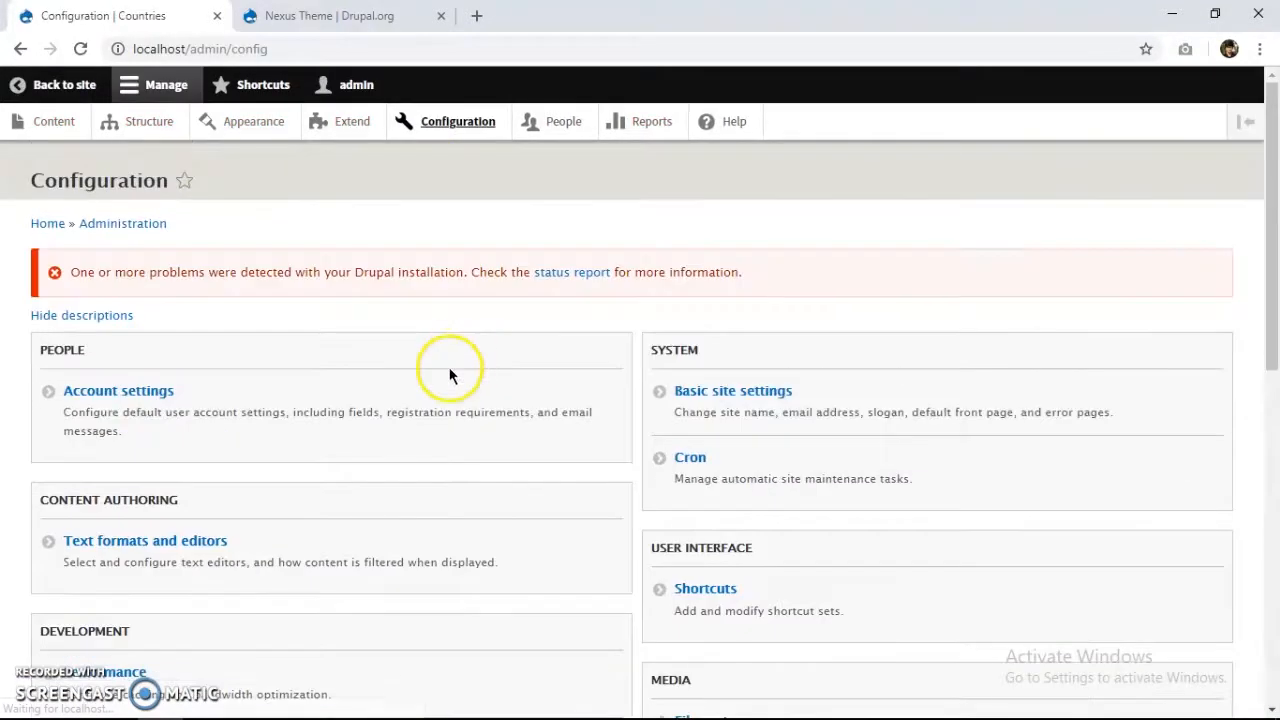
scroll(430, 395, "down", 3)
scroll(700, 510, "down", 3)
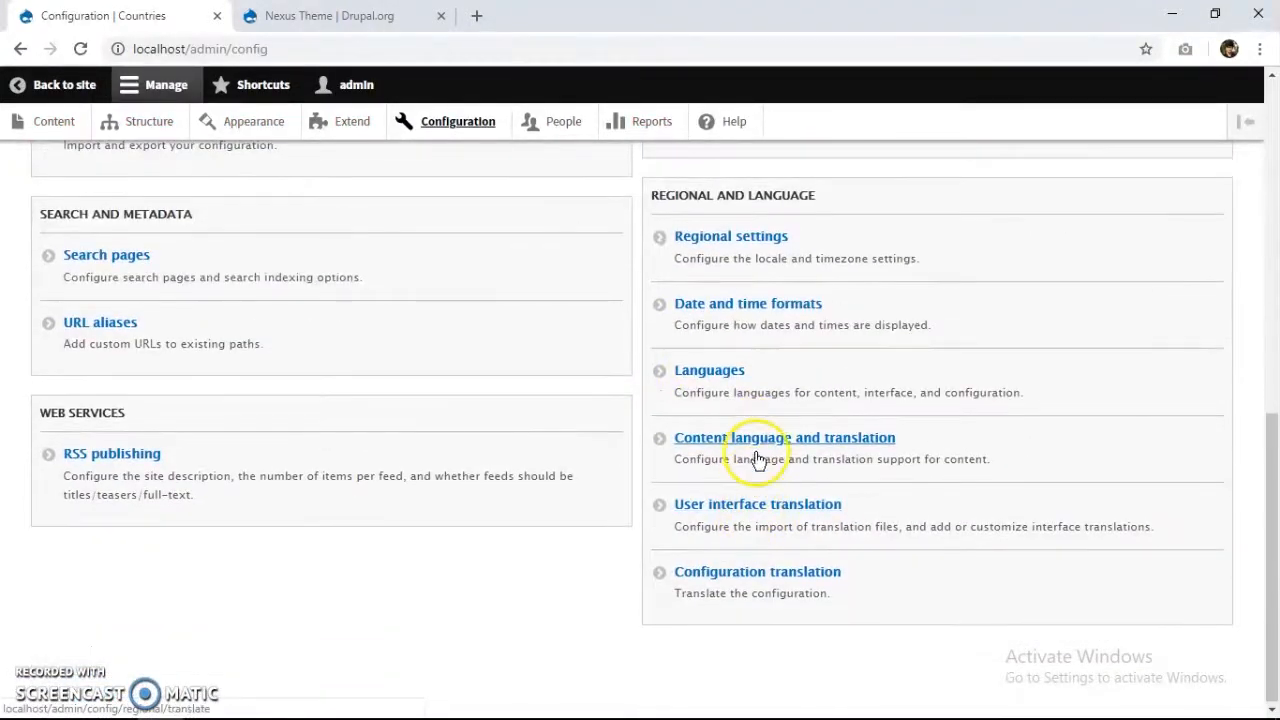
left_click(786, 444)
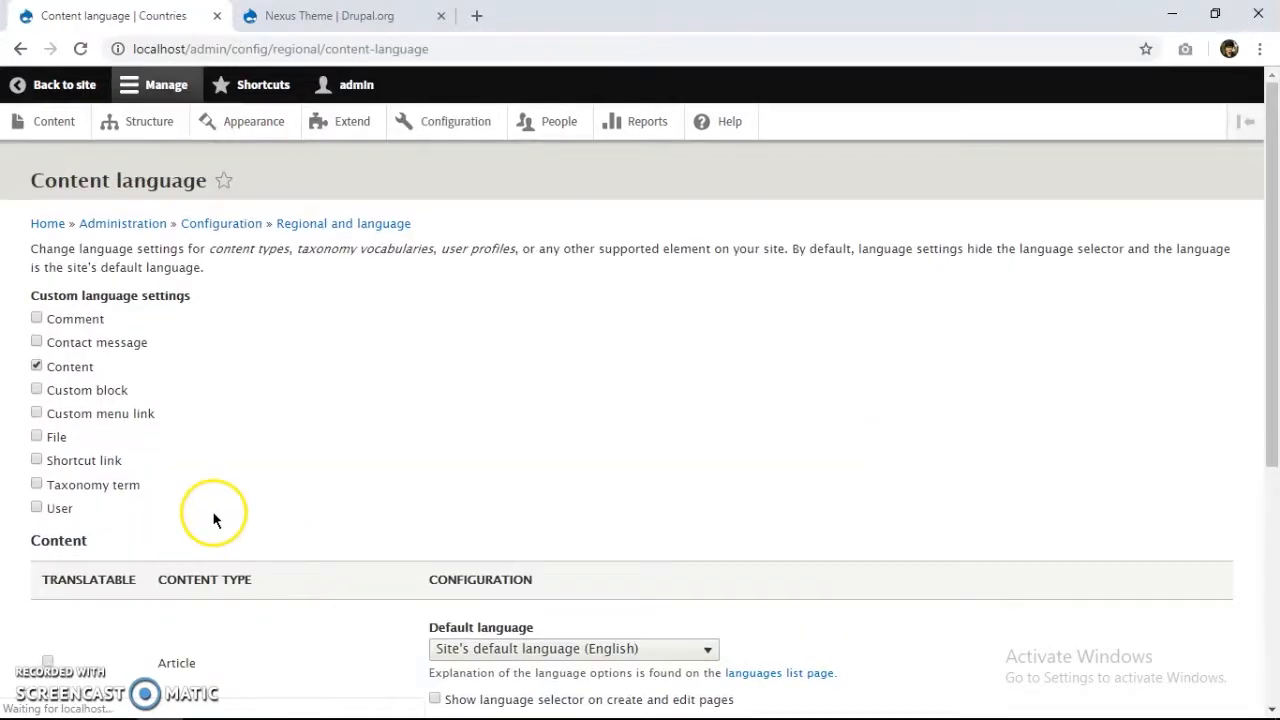
Mark the Basic page, Article and Country content types as translatable, with custom Content language settings enabled.
scroll(150, 450, "down", 3)
scroll(135, 432, "down", 1)
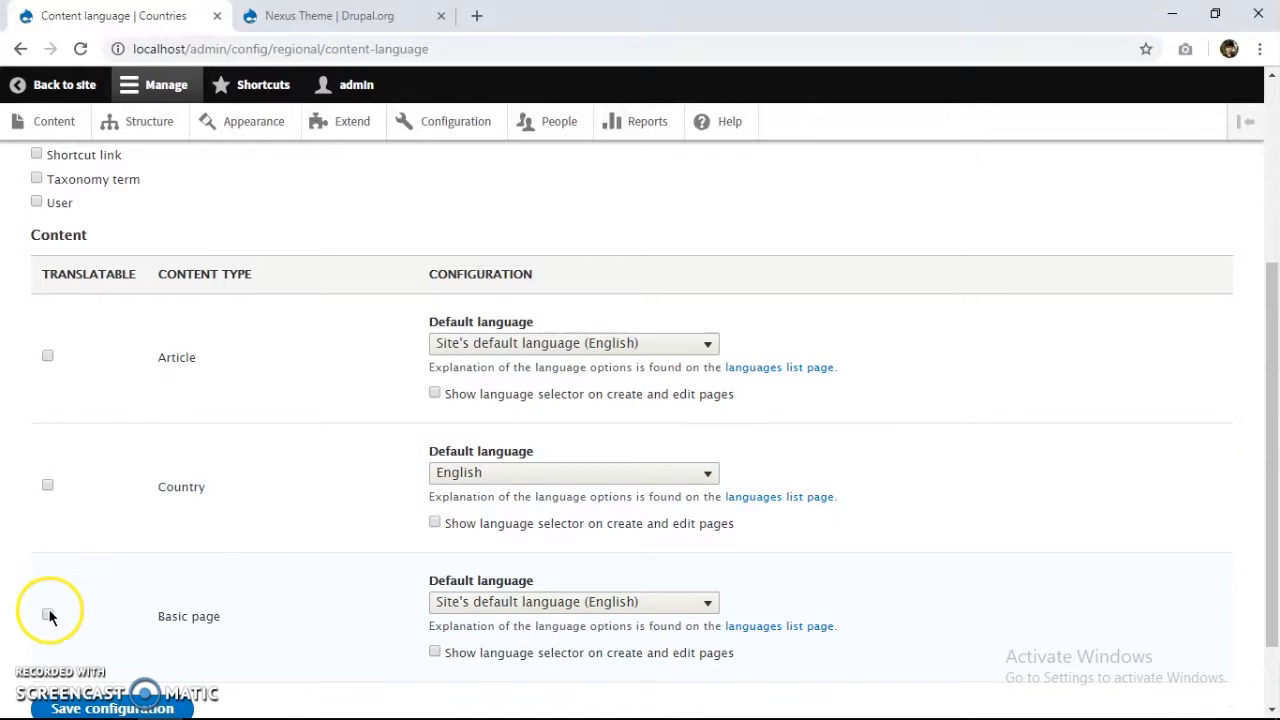
left_click(48, 615)
left_click(47, 357)
scroll(55, 465, "down", 8)
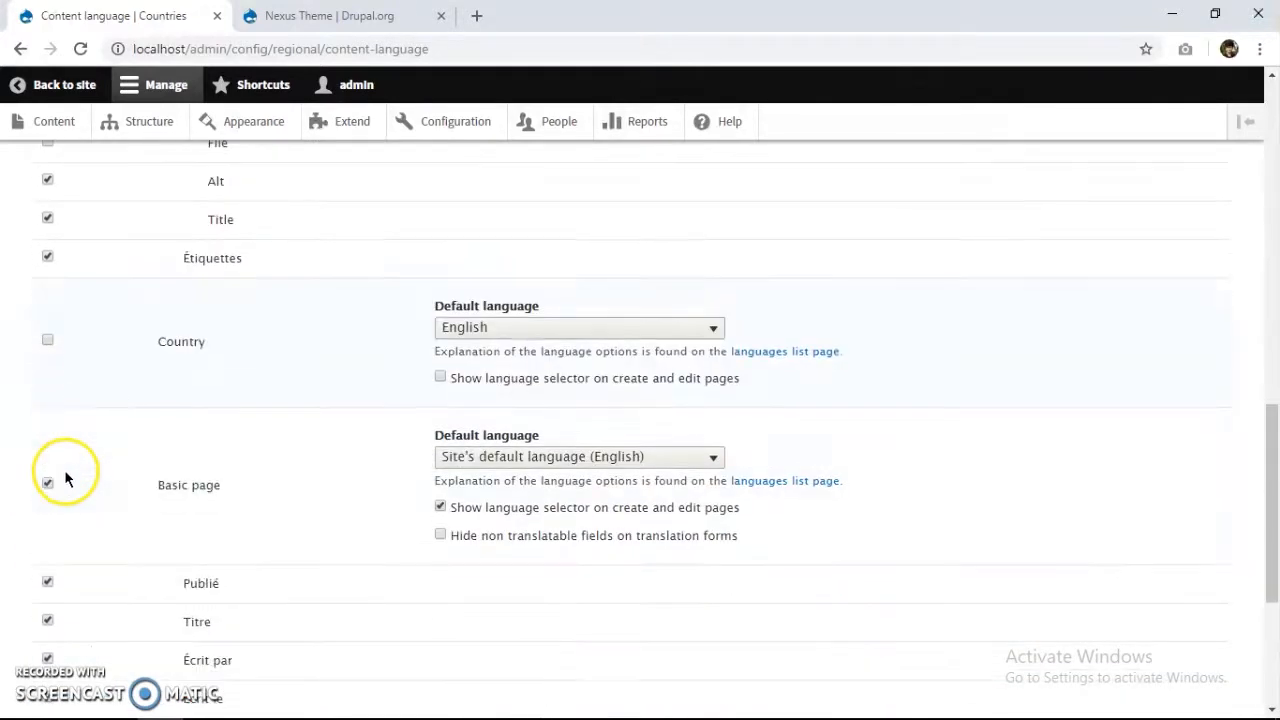
left_click(47, 341)
scroll(286, 434, "up", 10)
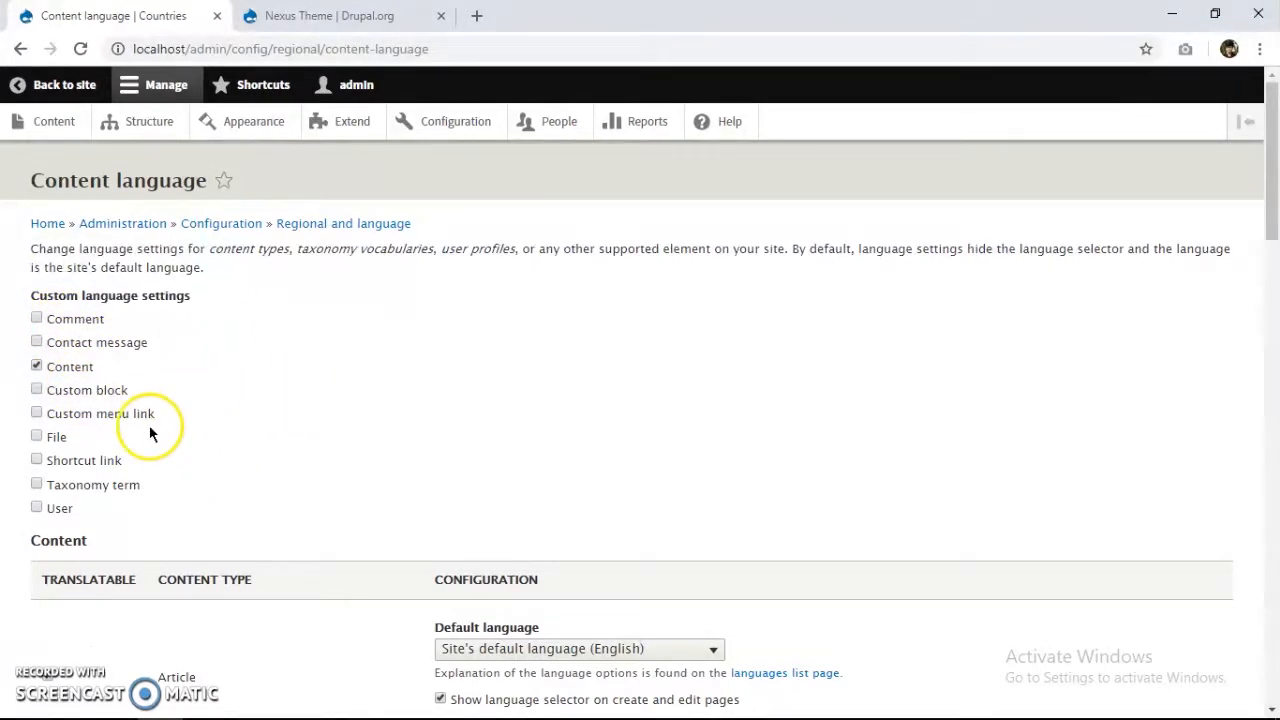
left_click(36, 366)
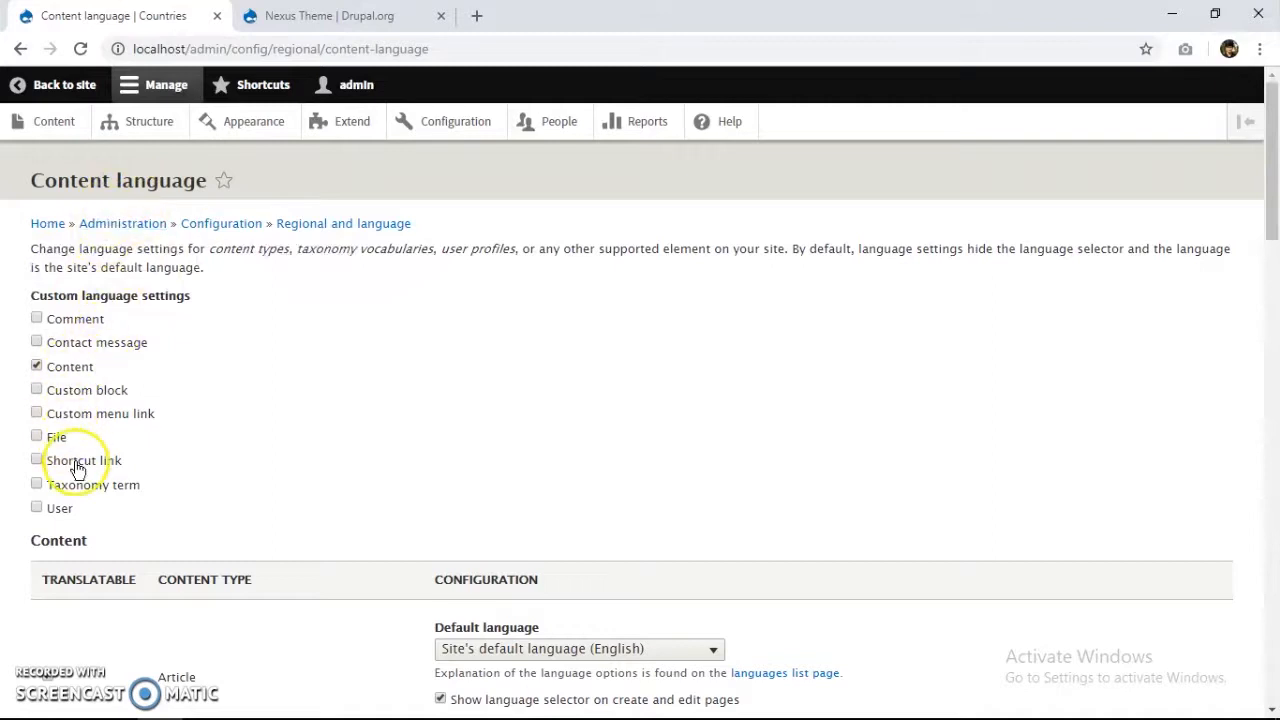
Enable custom language settings for Comment, mark Default comments translatable, and save the configuration.
left_click(72, 330)
scroll(143, 488, "down", 2)
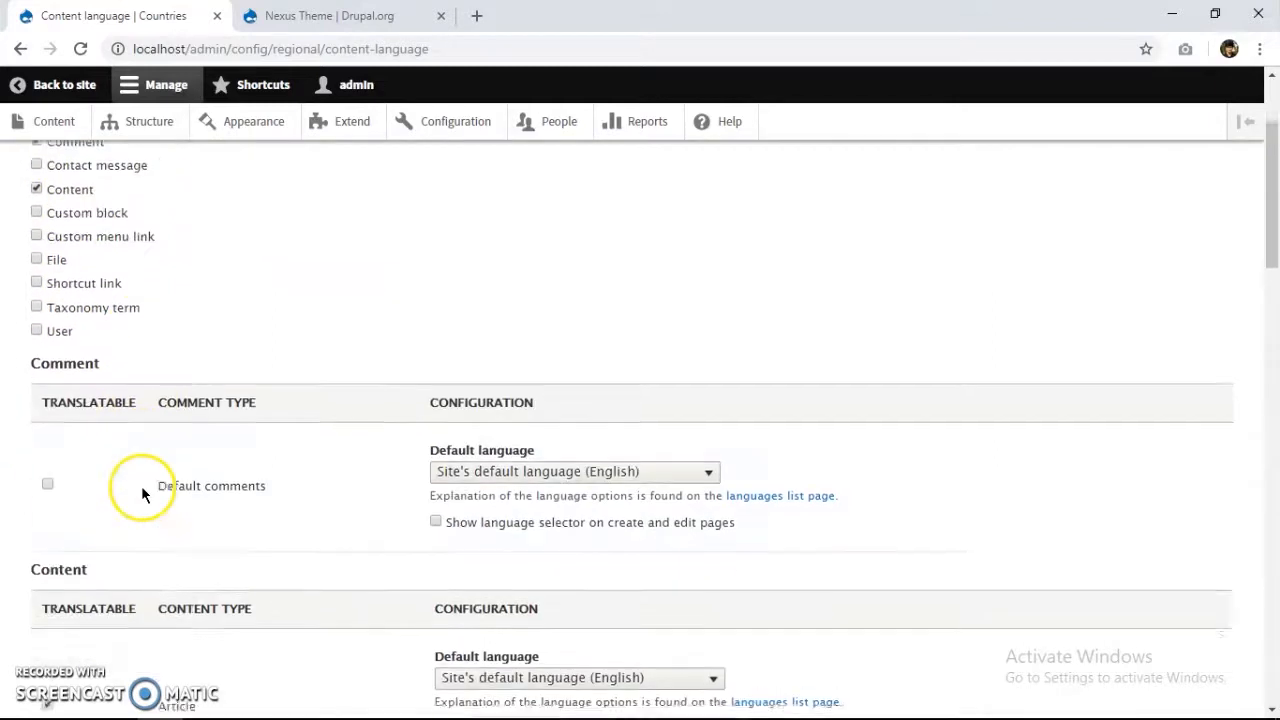
left_click(47, 476)
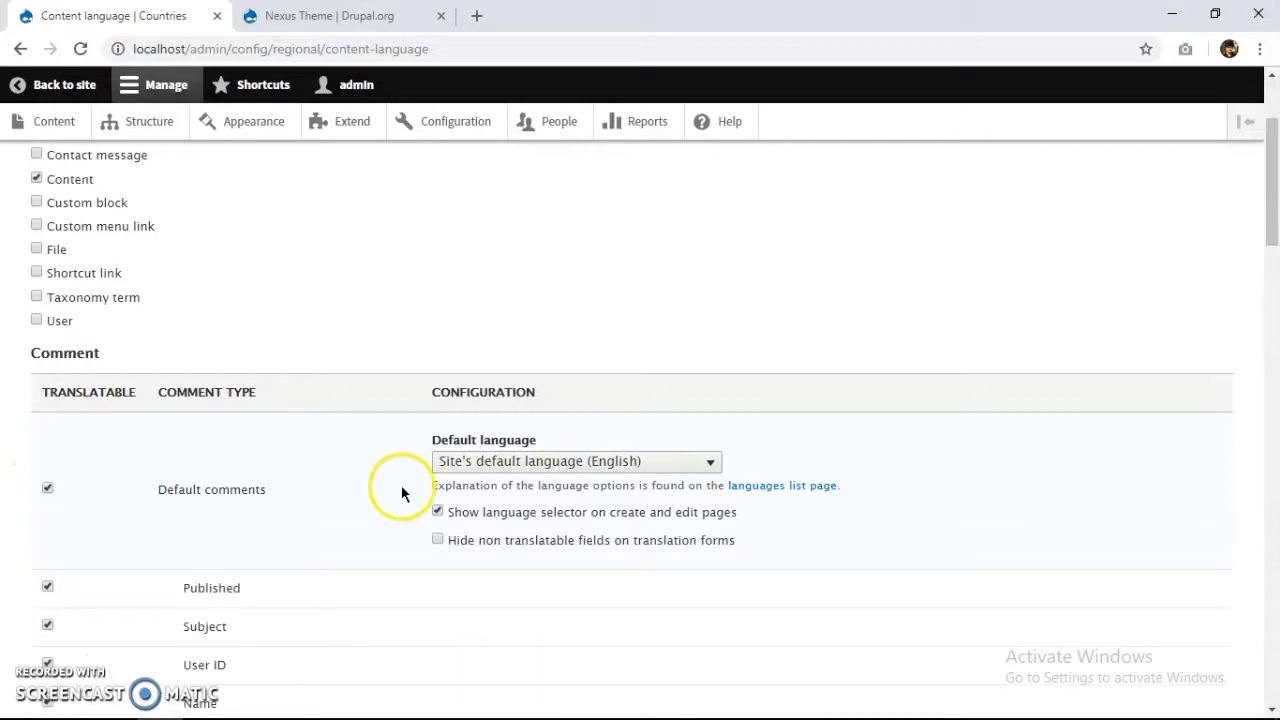
scroll(401, 485, "down", 10)
scroll(411, 478, "down", 5)
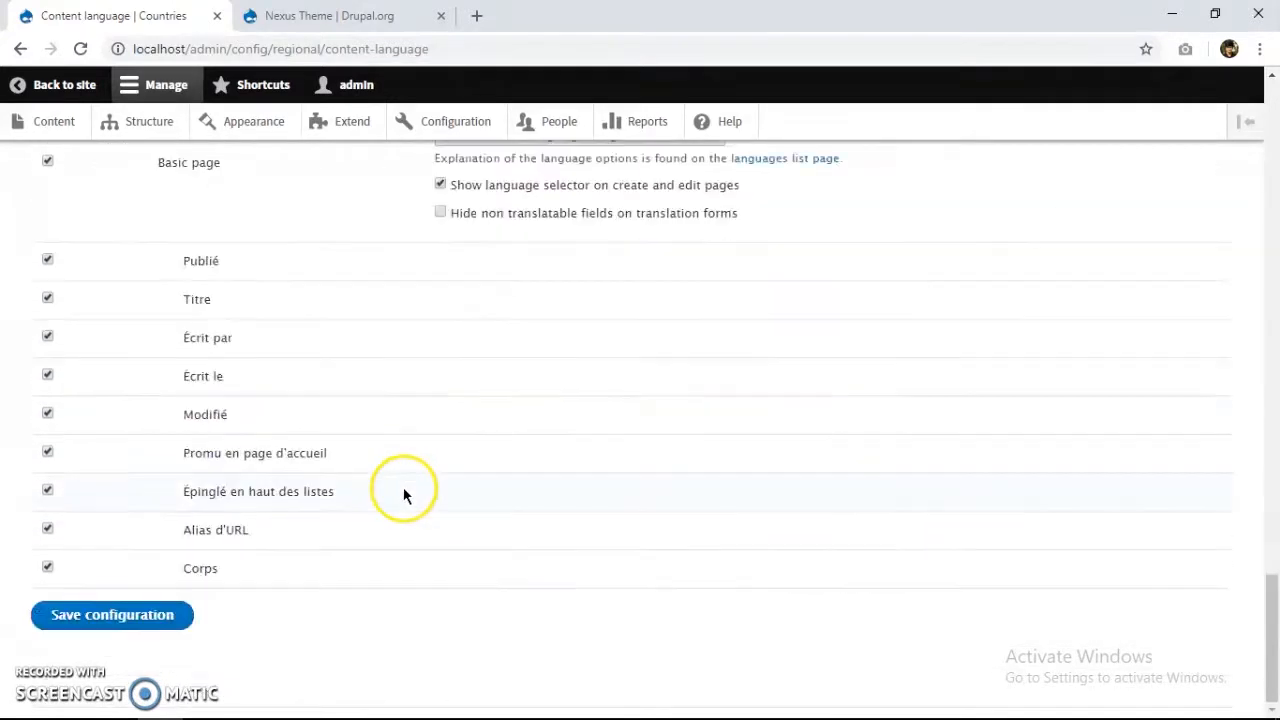
left_click(157, 614)
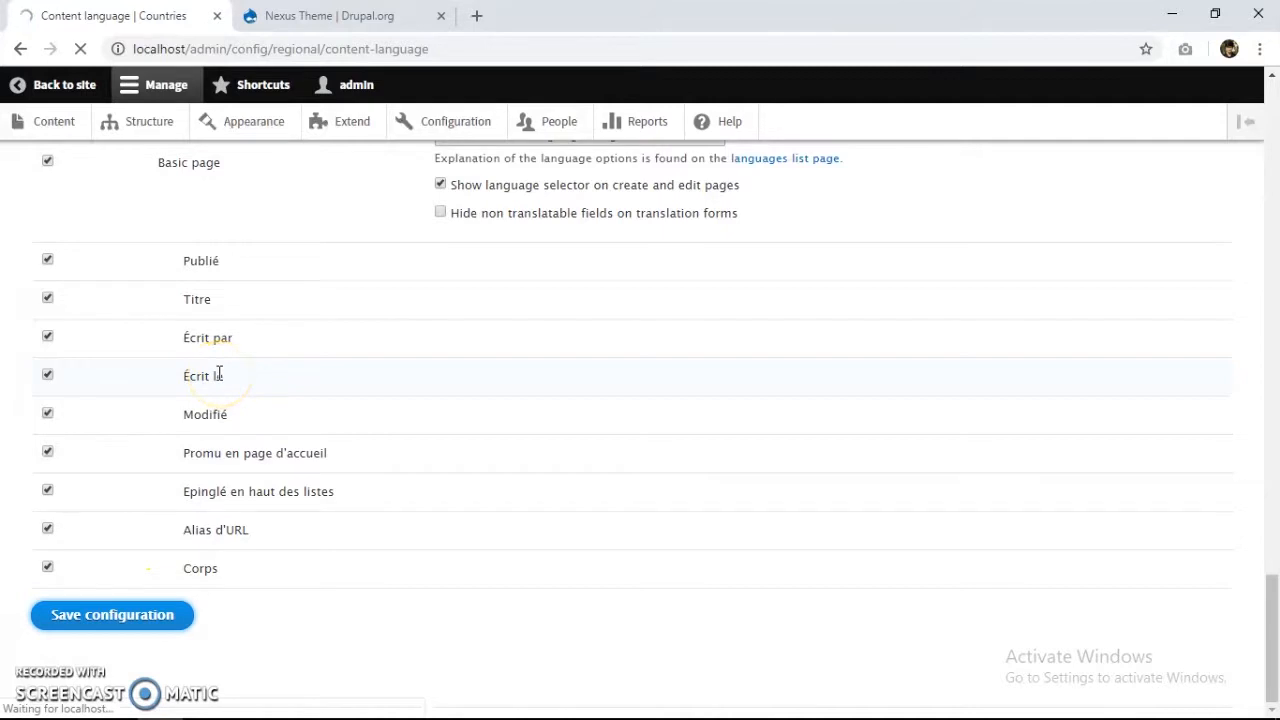
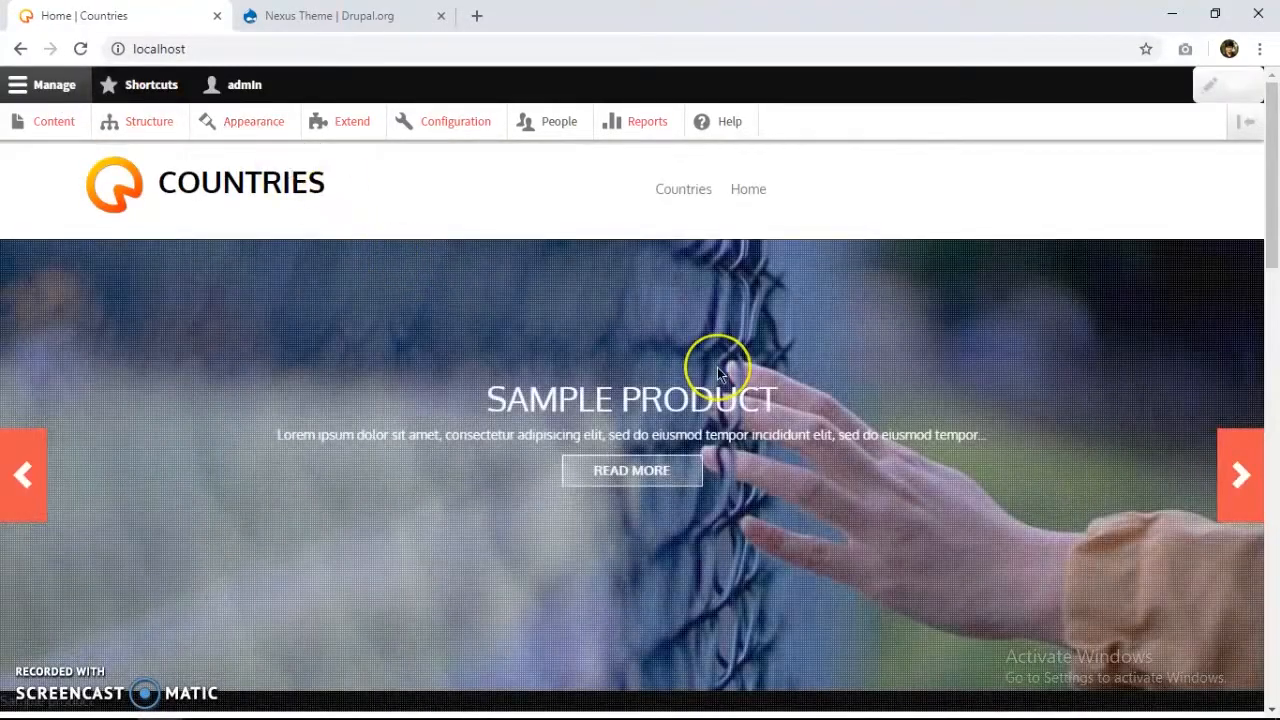
Change the site address from localhost/fr to localhost/hi to load the Hindi version.
scroll(717, 367, "down", 2)
scroll(717, 367, "down", 6)
scroll(717, 367, "up", 3)
scroll(717, 367, "up", 1)
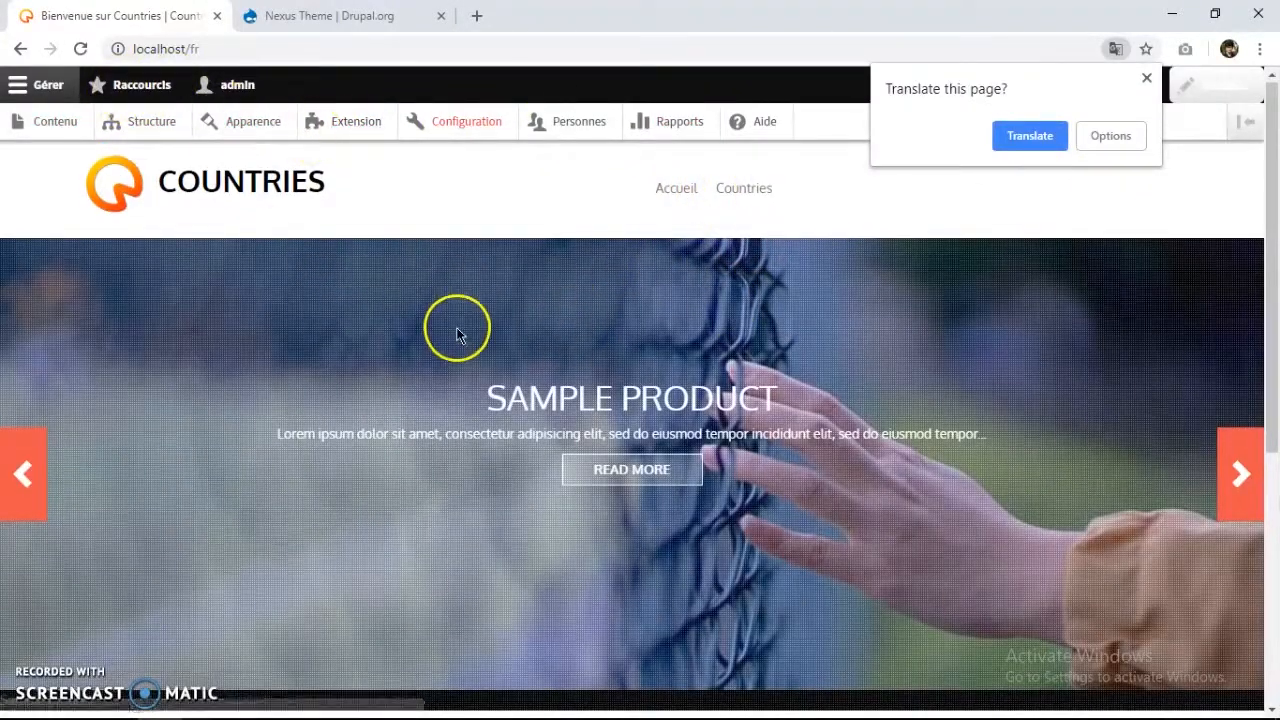
left_click(247, 49)
double_click(247, 49)
key("BackSpace")
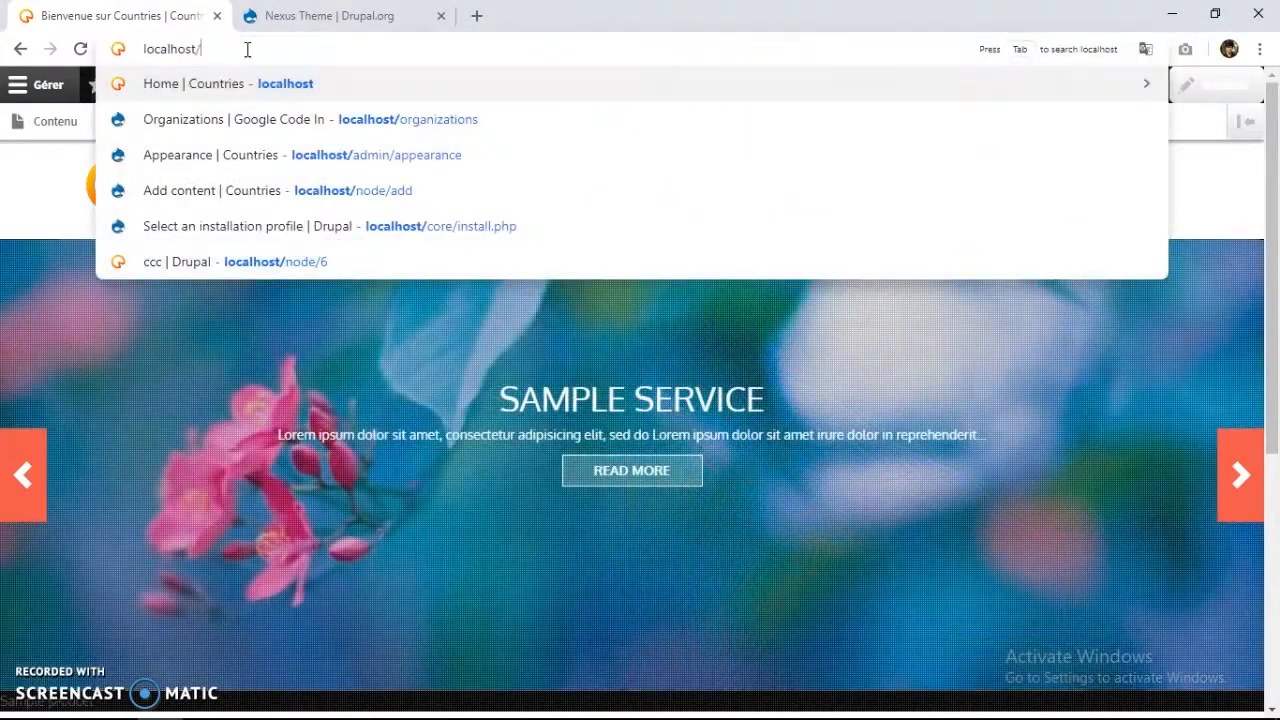
type("hi")
key("Return")
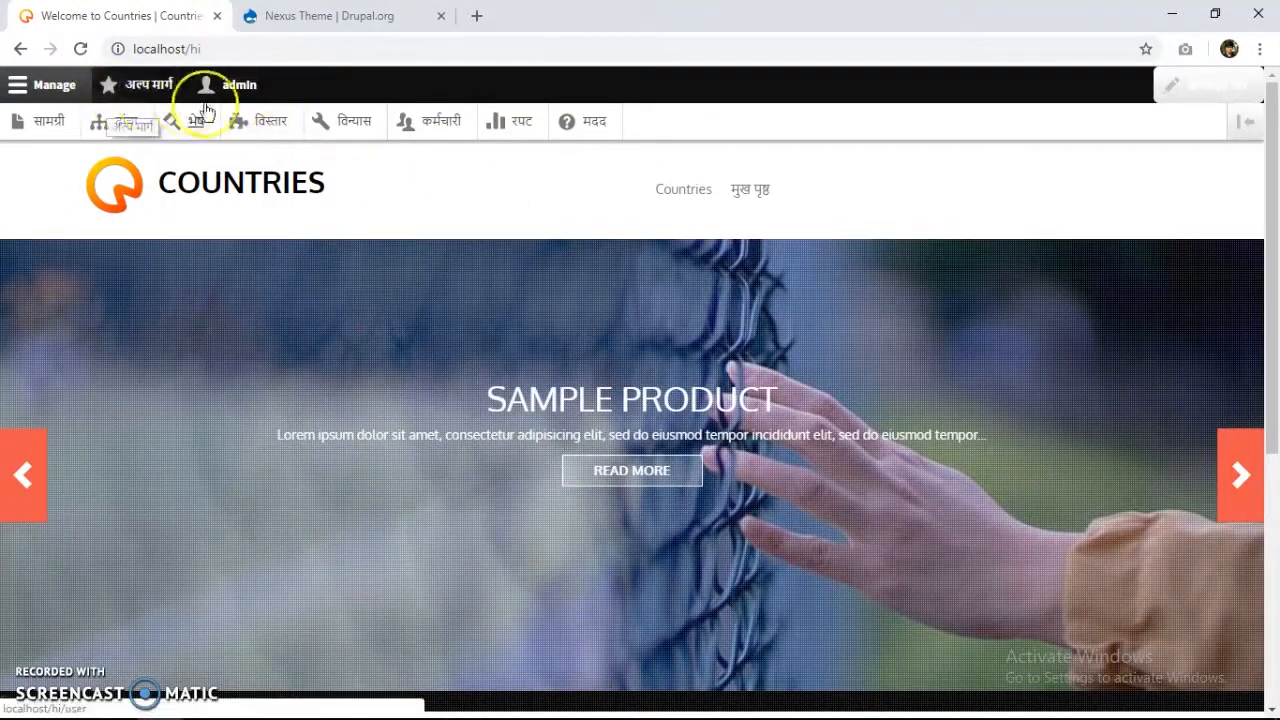
left_click(55, 135)
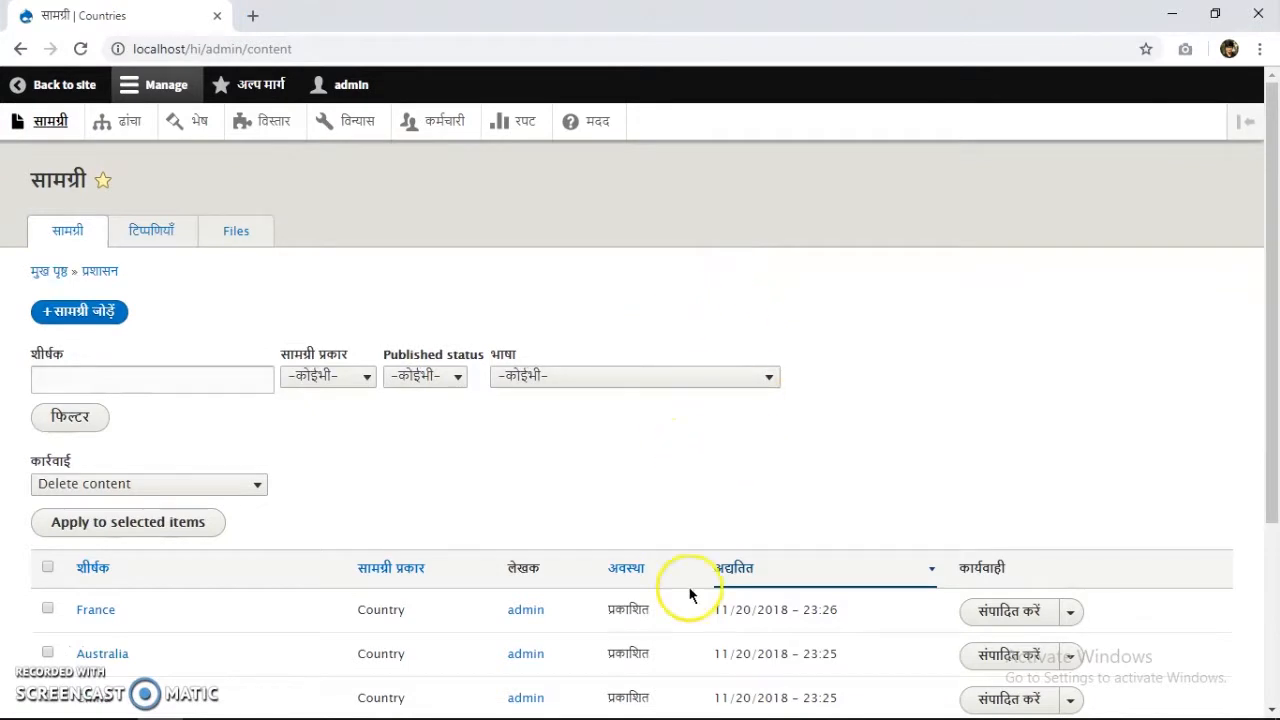
scroll(409, 460, "down", 3)
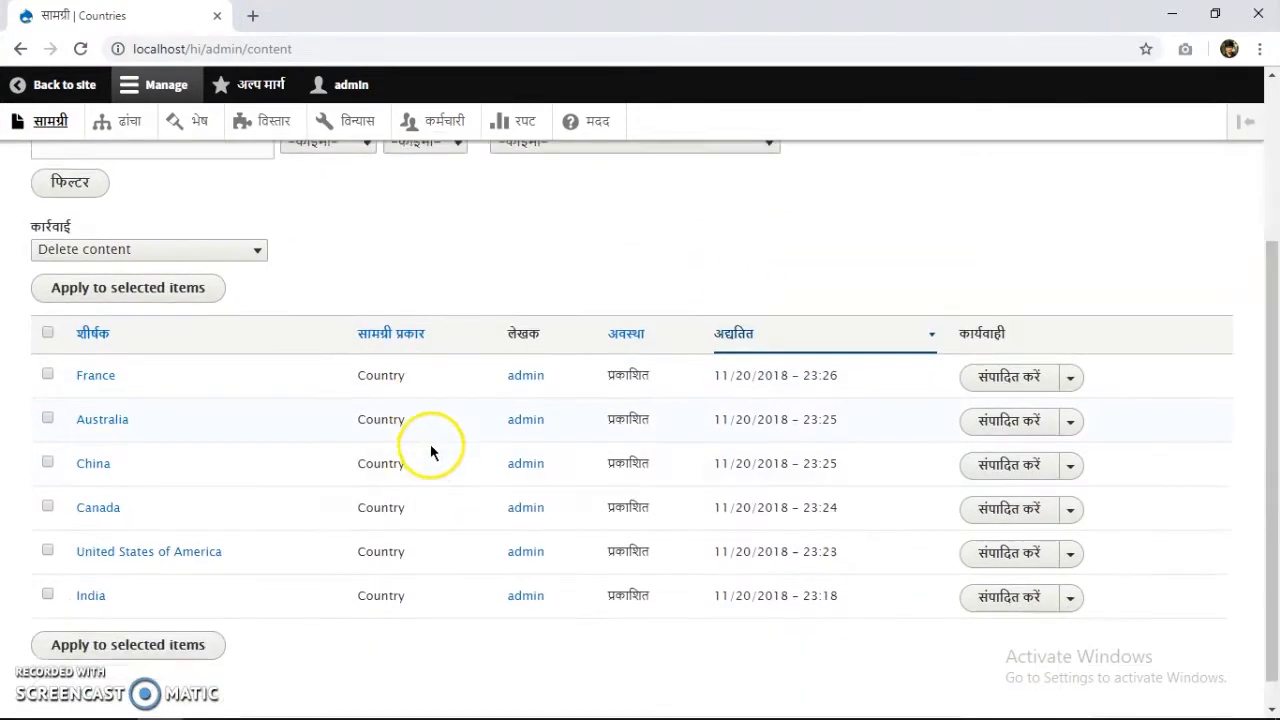
scroll(431, 345, "up", 1)
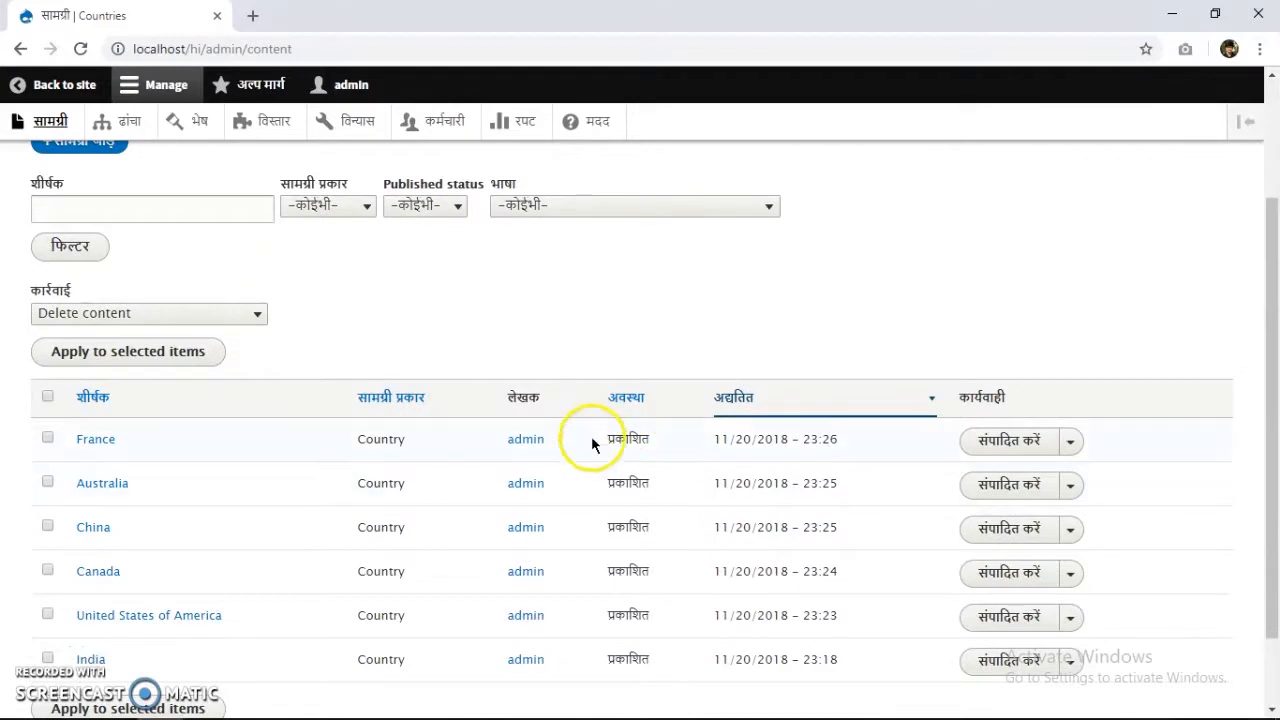
scroll(150, 360, "up", 2)
scroll(194, 431, "down", 3)
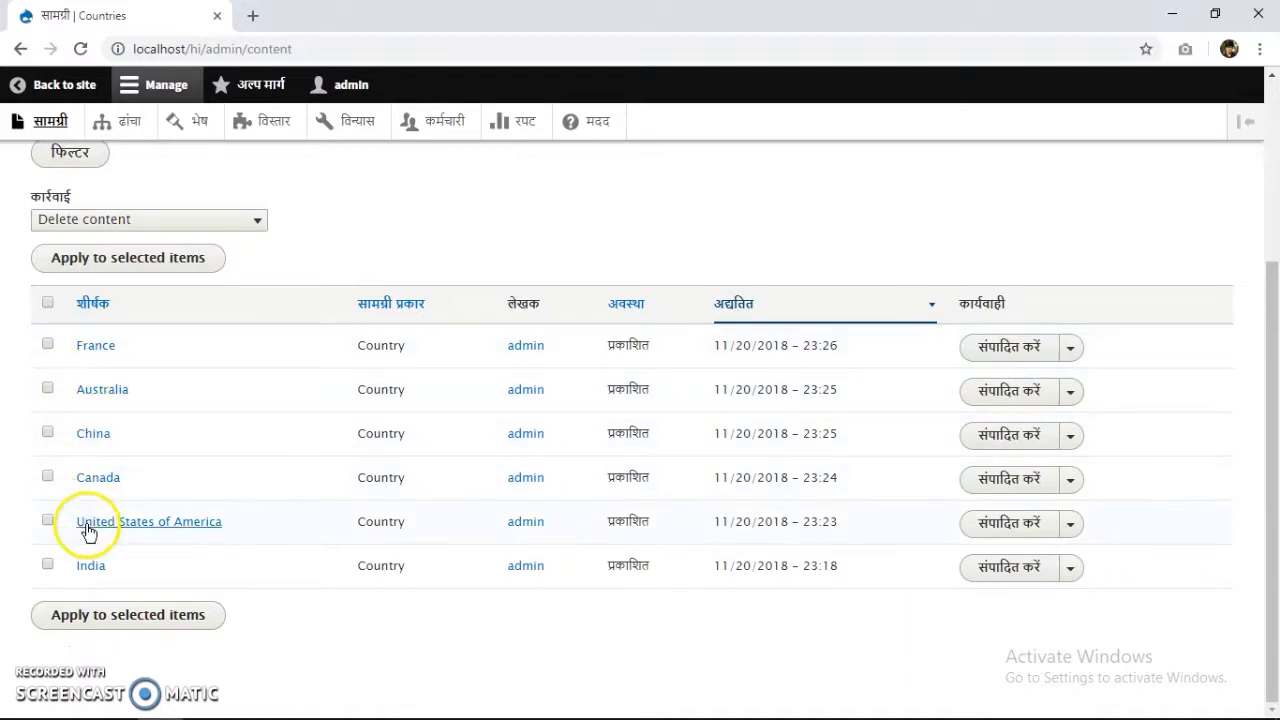
scroll(100, 410, "up", 2)
scroll(94, 440, "down", 2)
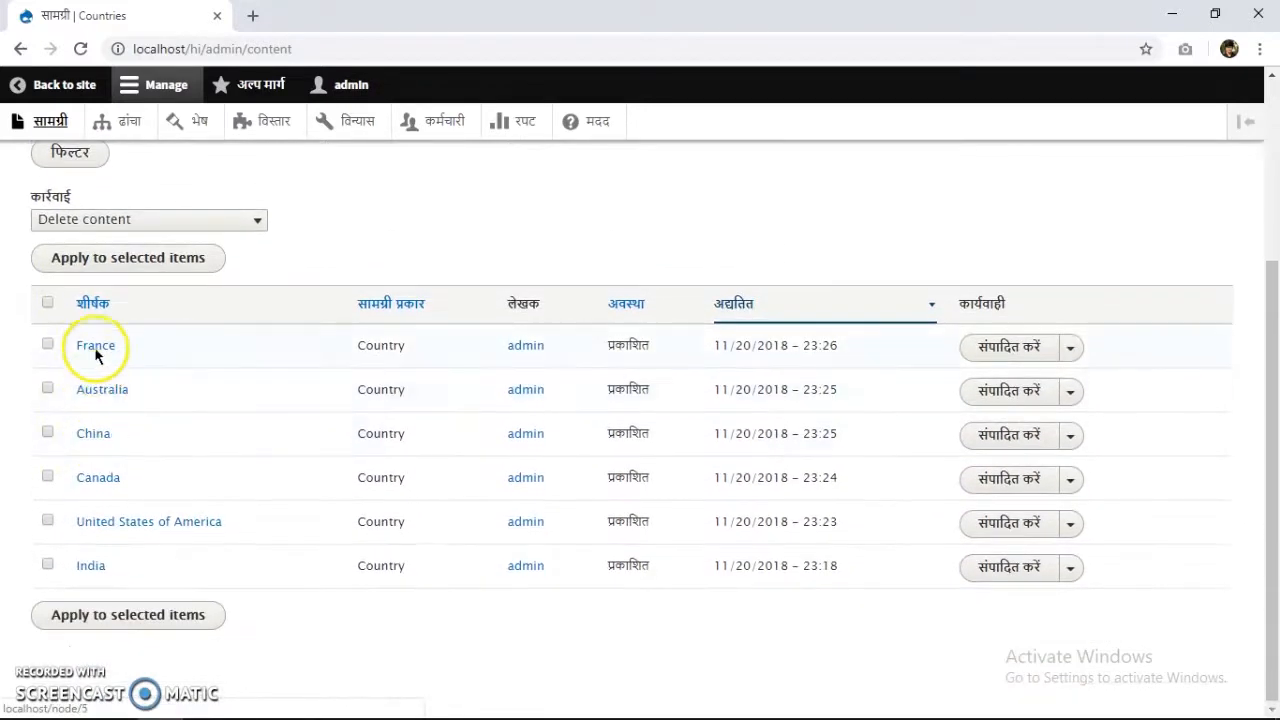
scroll(100, 560, "up", 3)
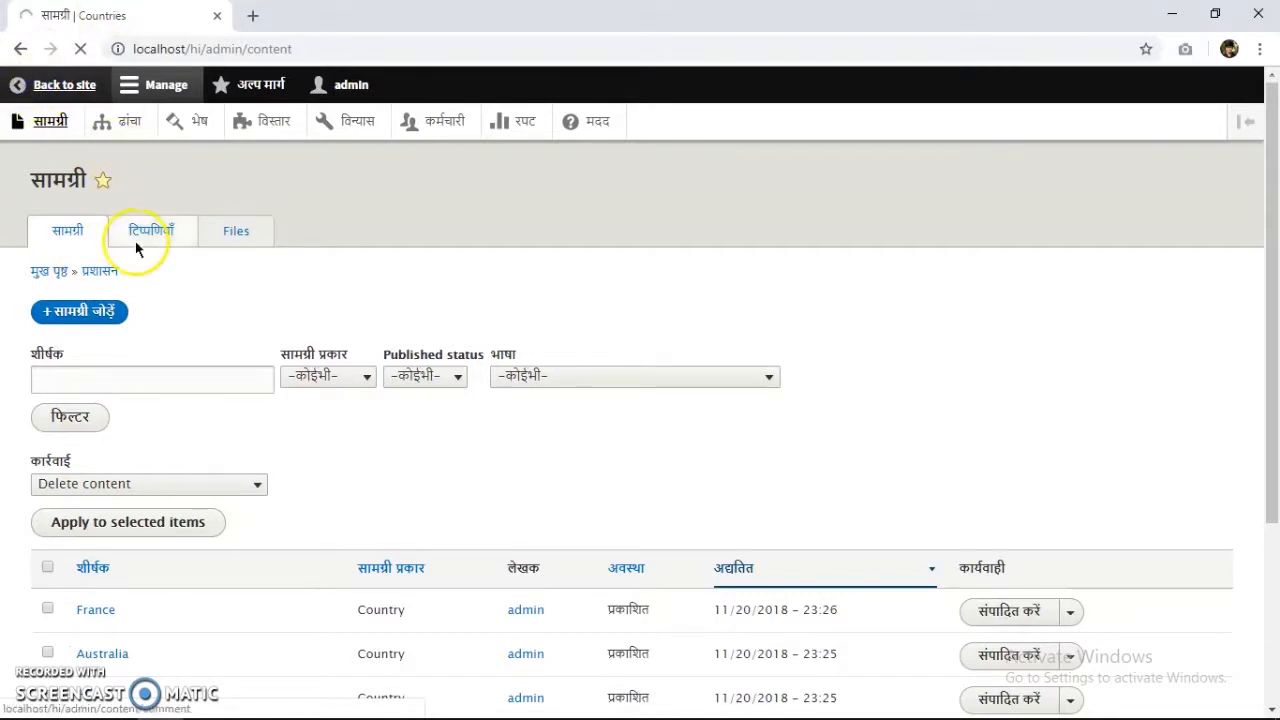
scroll(195, 305, "down", 5)
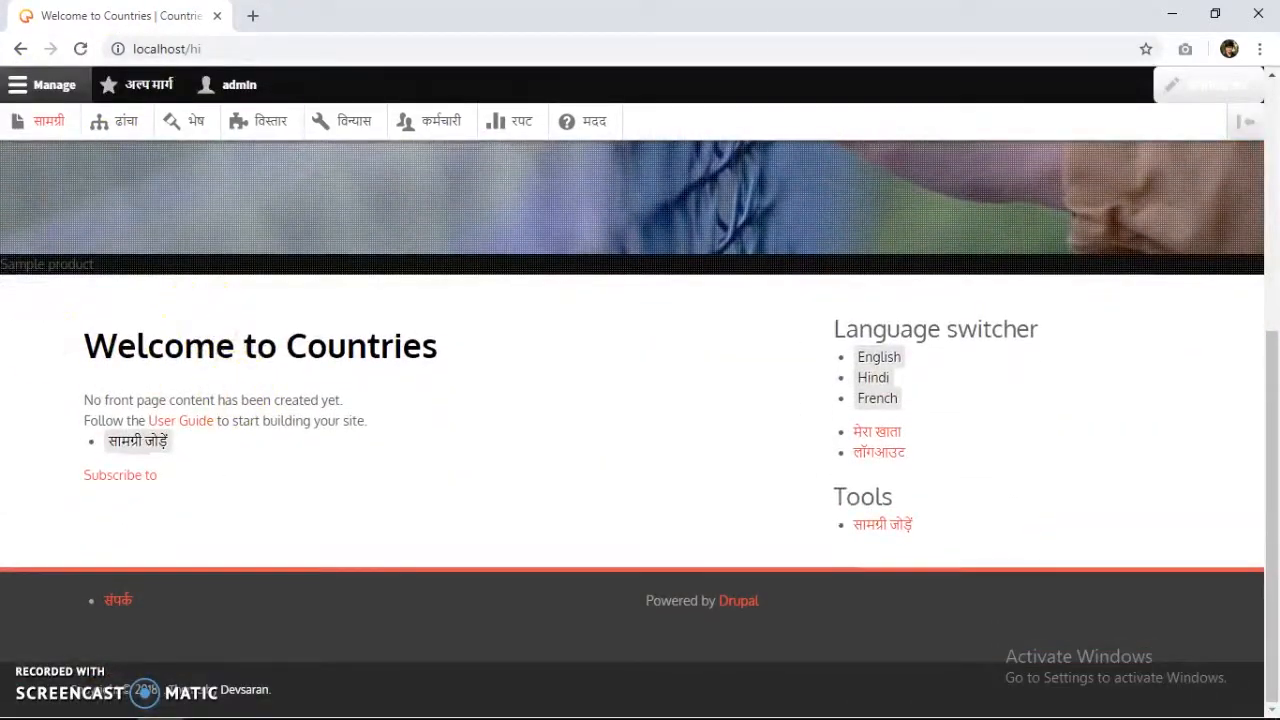
Highlight the 'Welcome to Countries' heading, first individual words, then the whole line.
left_click(379, 503)
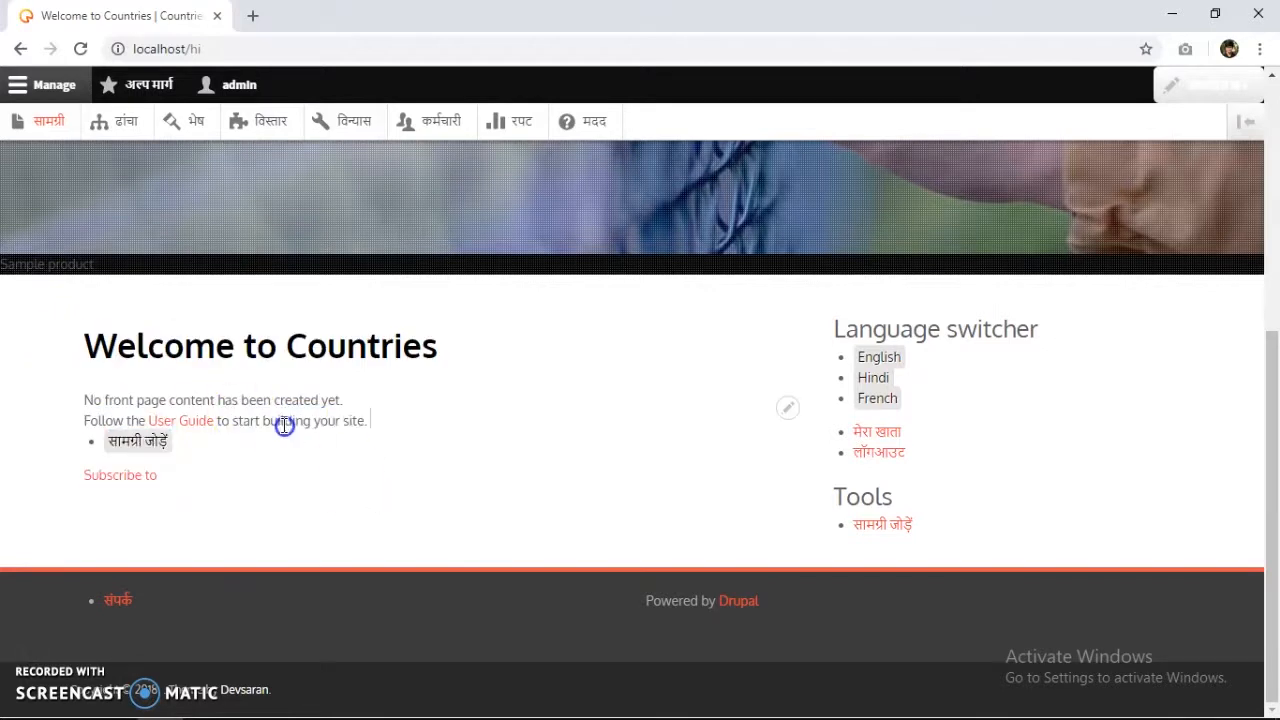
triple_click(154, 332)
left_click(262, 343)
left_click_drag(422, 343, 459, 342)
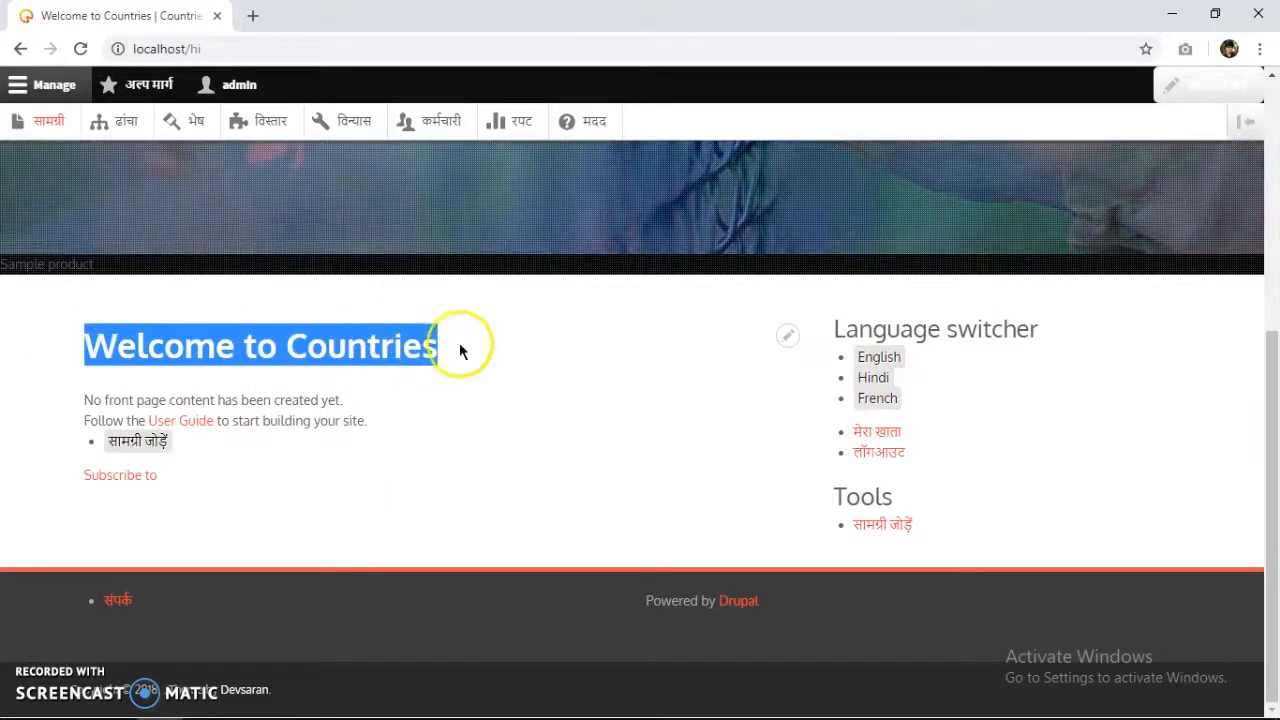
double_click(408, 337)
triple_click(150, 337)
left_click_drag(86, 346, 368, 375)
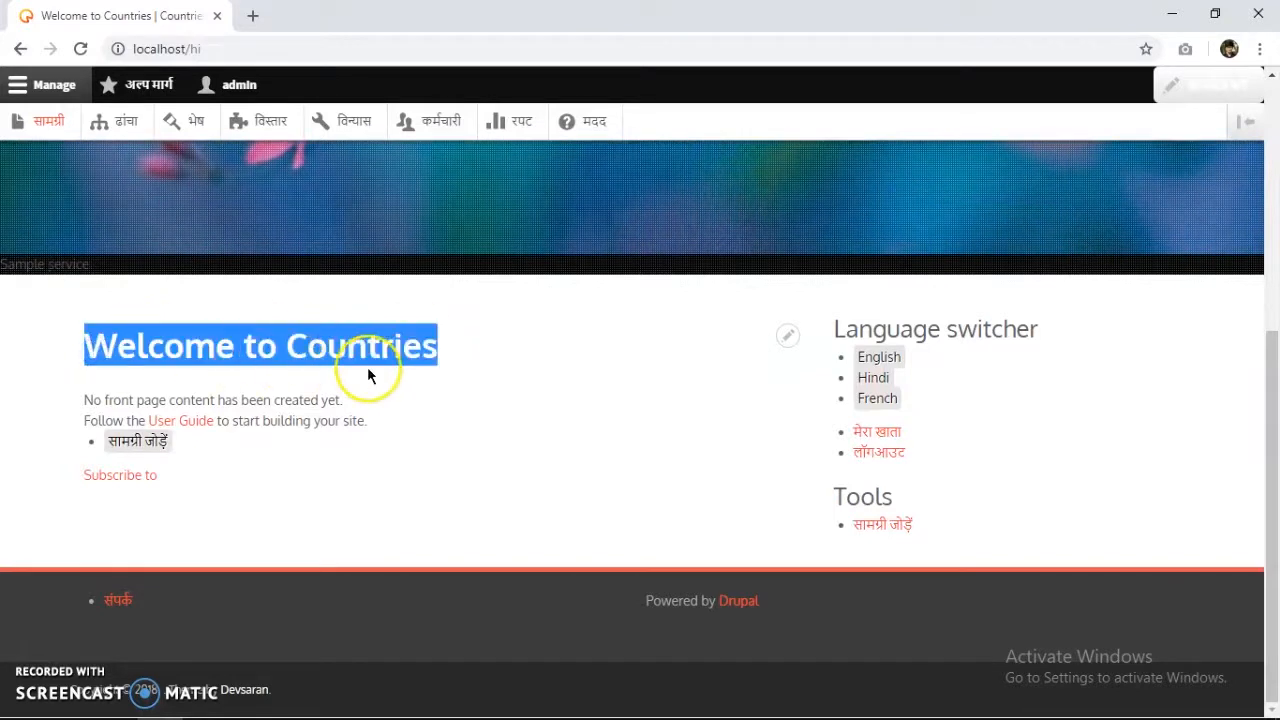
left_click_drag(435, 330, 278, 345)
double_click(310, 350)
left_click_drag(86, 362, 466, 366)
left_click(480, 370)
Highlight the French 'Bienvenue sur Countries' heading and the lines below it.
scroll(857, 394, "up", 1)
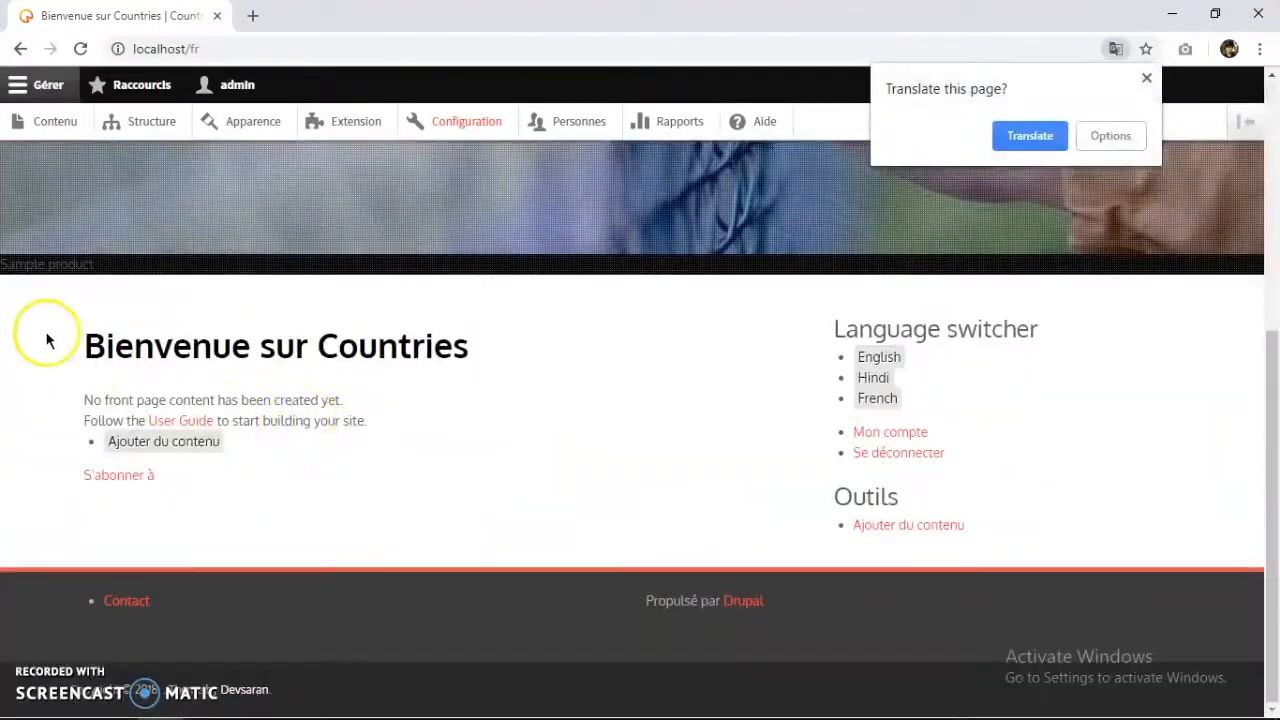
left_click_drag(115, 346, 487, 418)
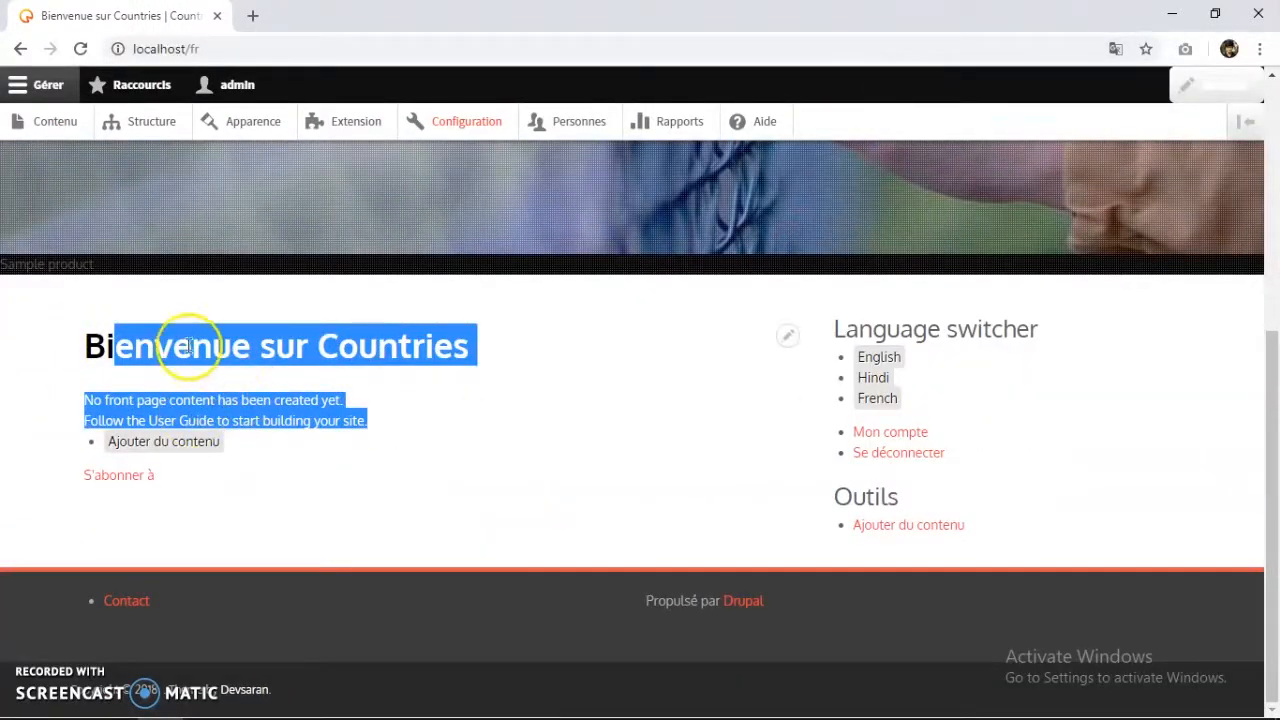
left_click(314, 351)
scroll(223, 297, "up", 5)
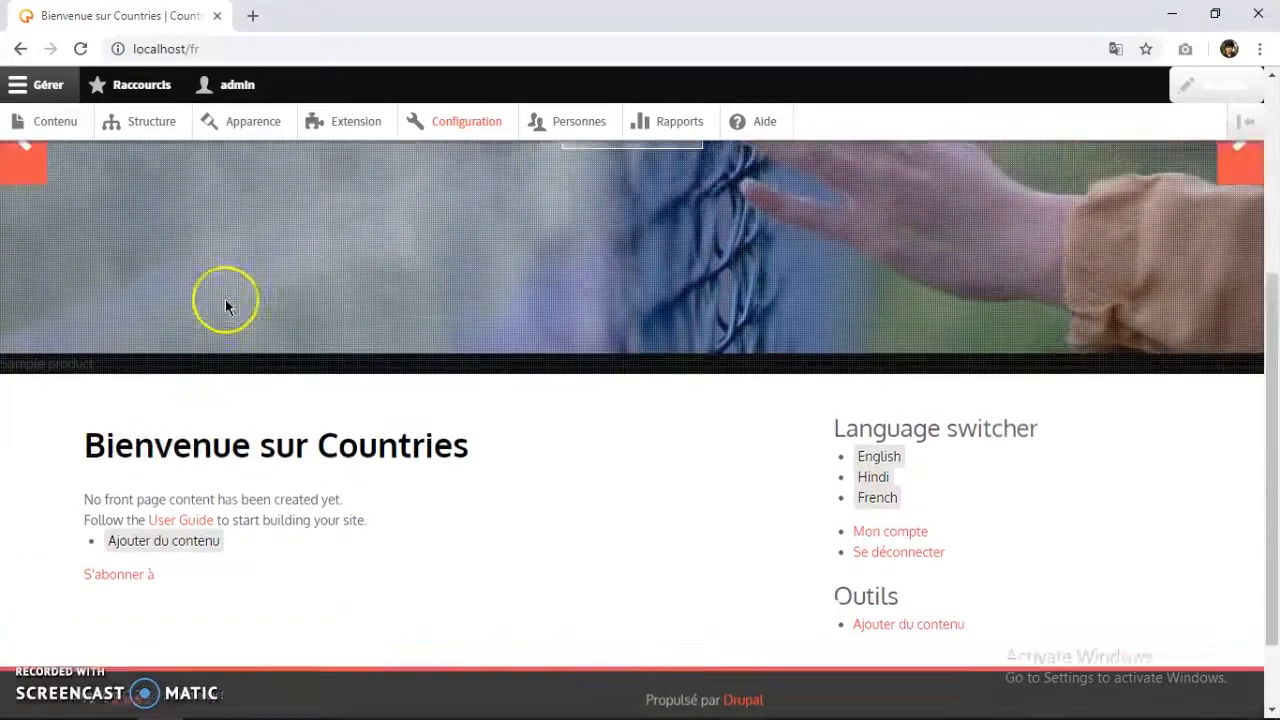
scroll(220, 583, "down", 4)
scroll(227, 345, "up", 4)
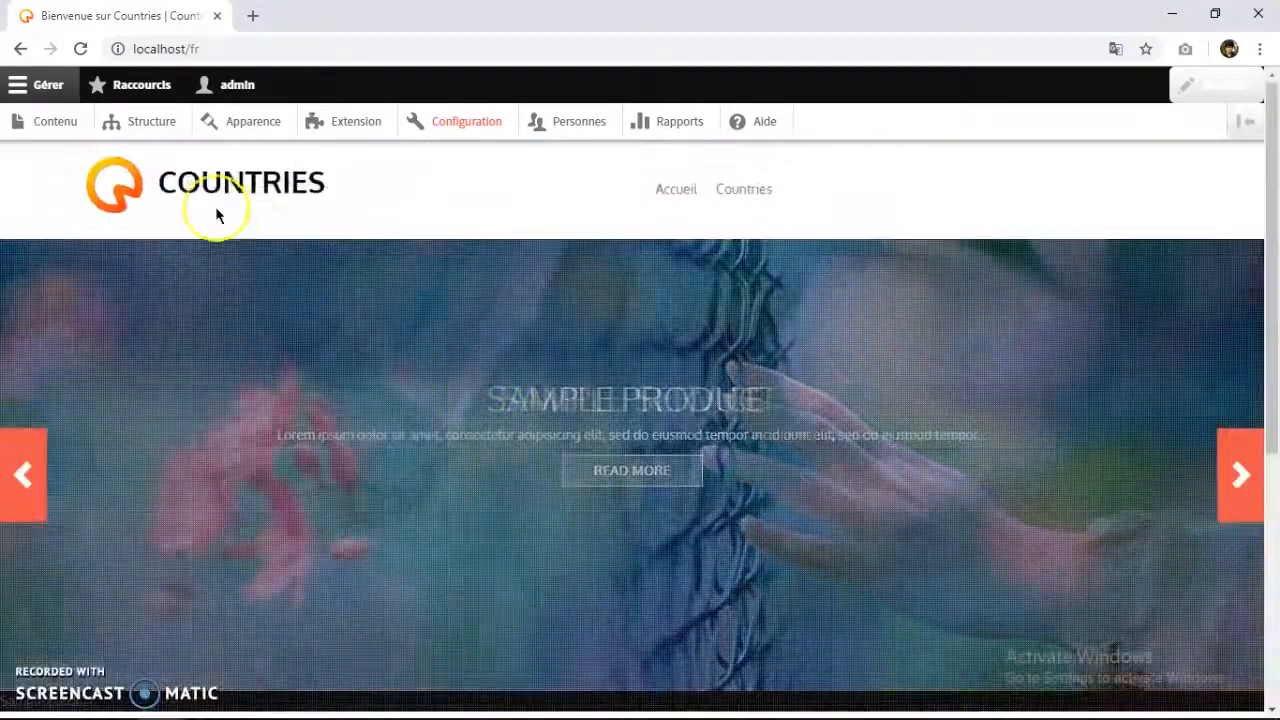
From Content, start a new Country item titled France.
left_click(52, 130)
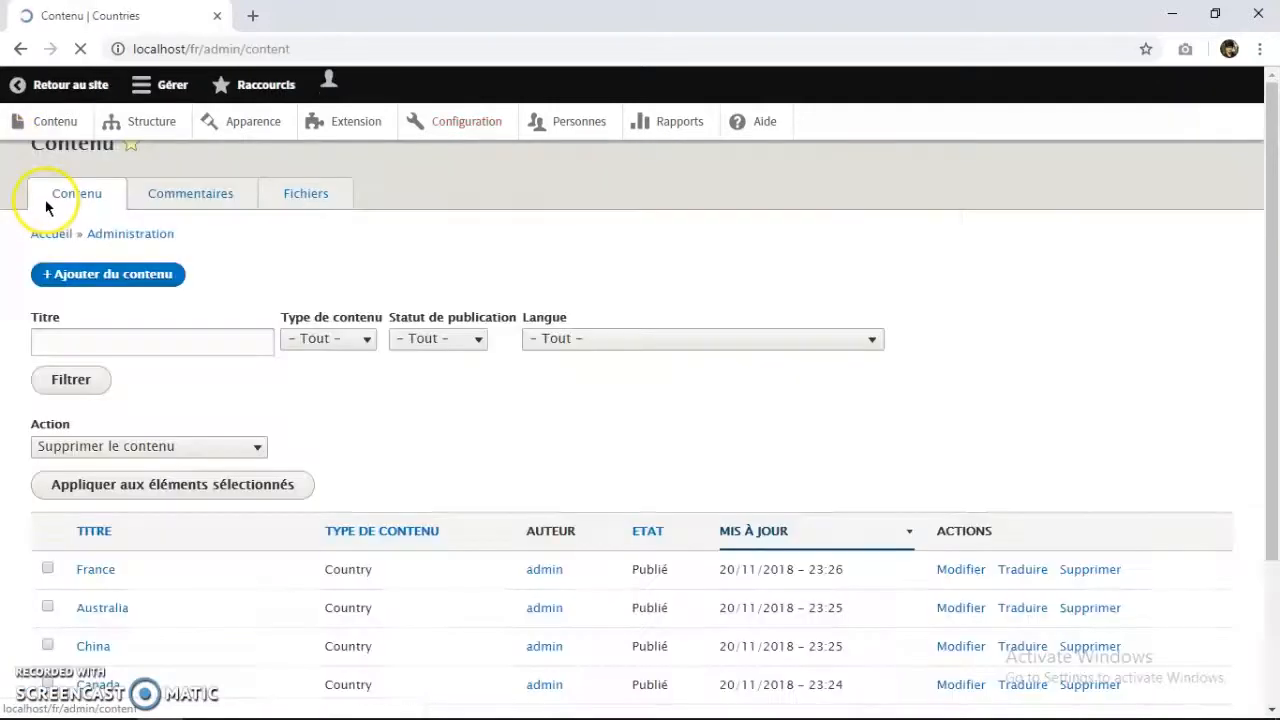
left_click(126, 316)
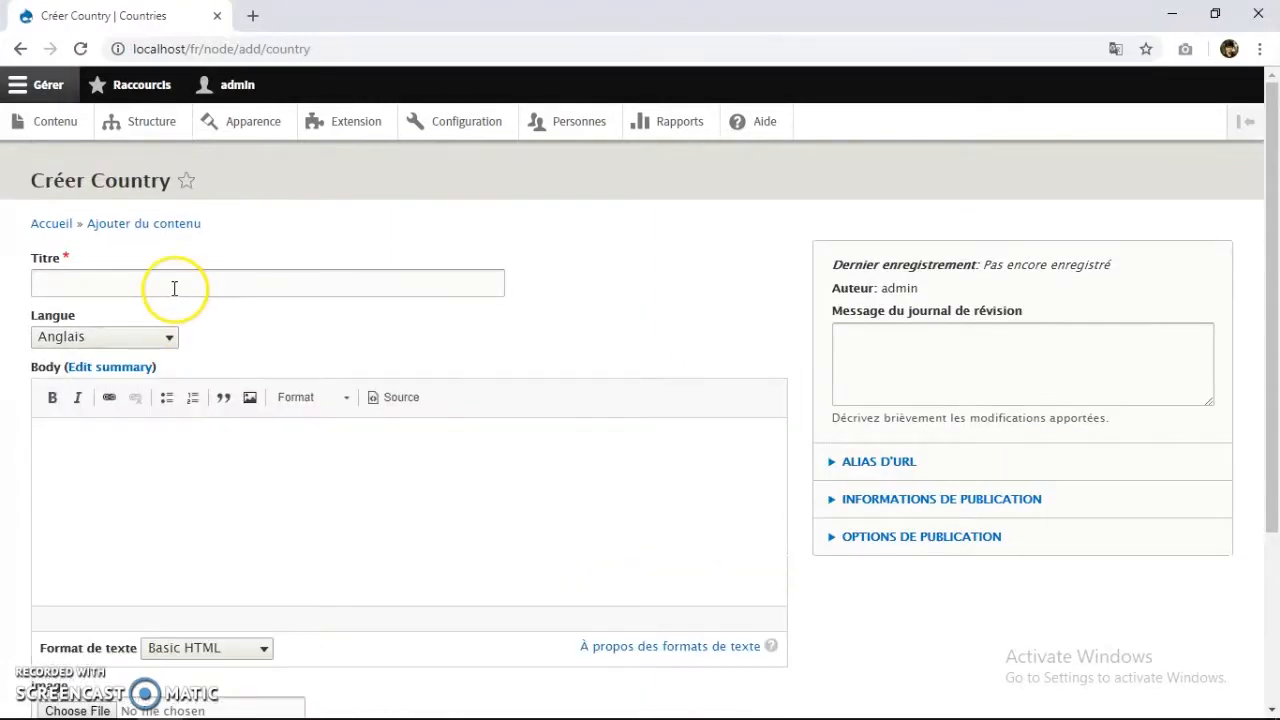
left_click(113, 279)
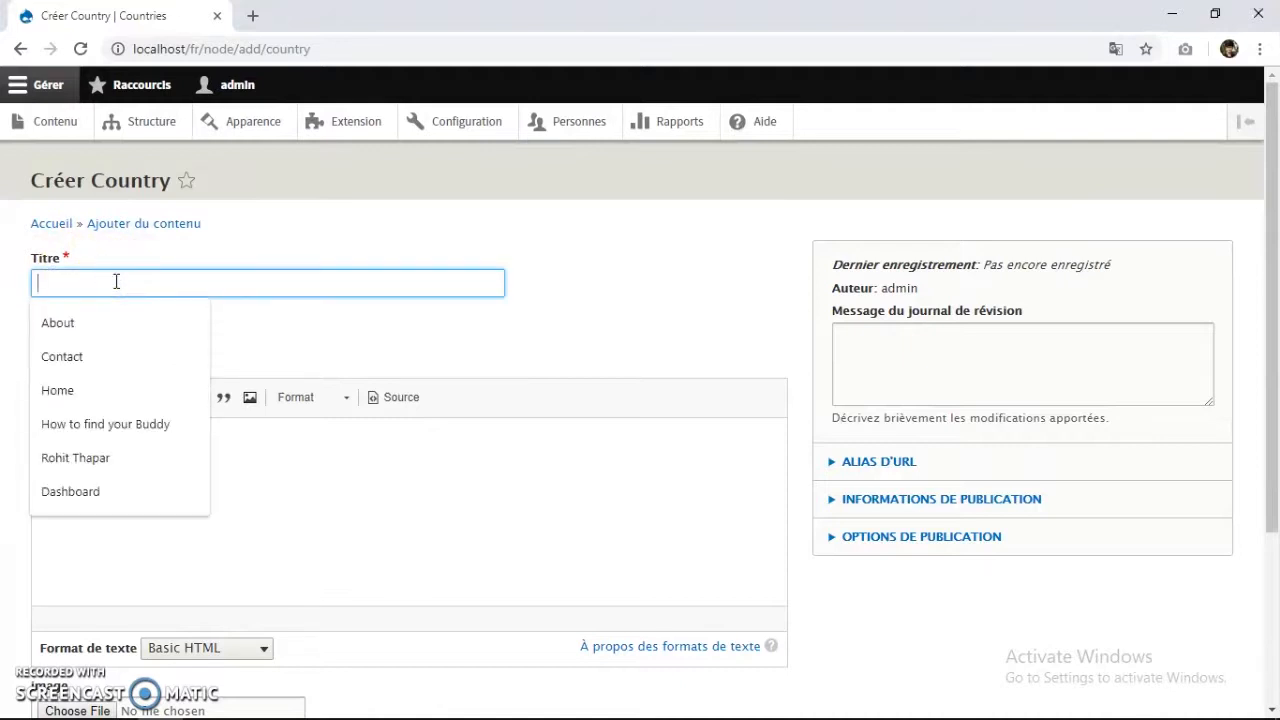
type("France")
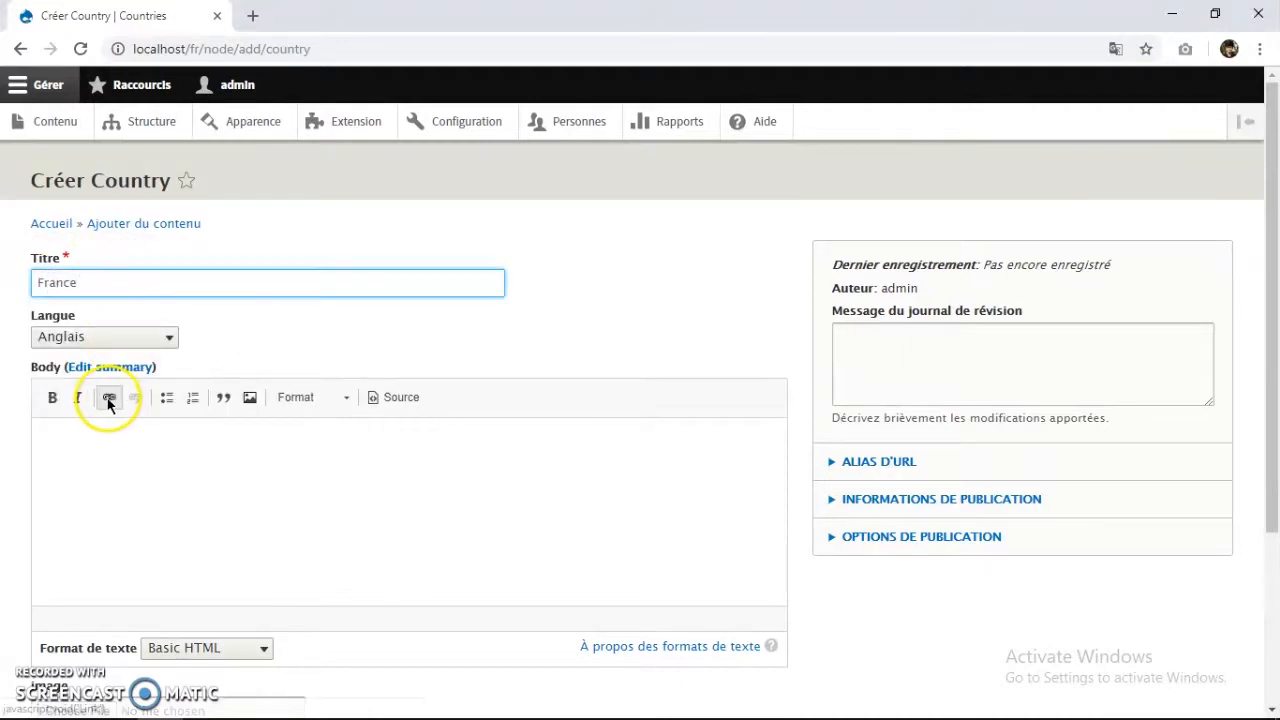
Set the France item's language to French and put the cursor in the empty body.
left_click(118, 330)
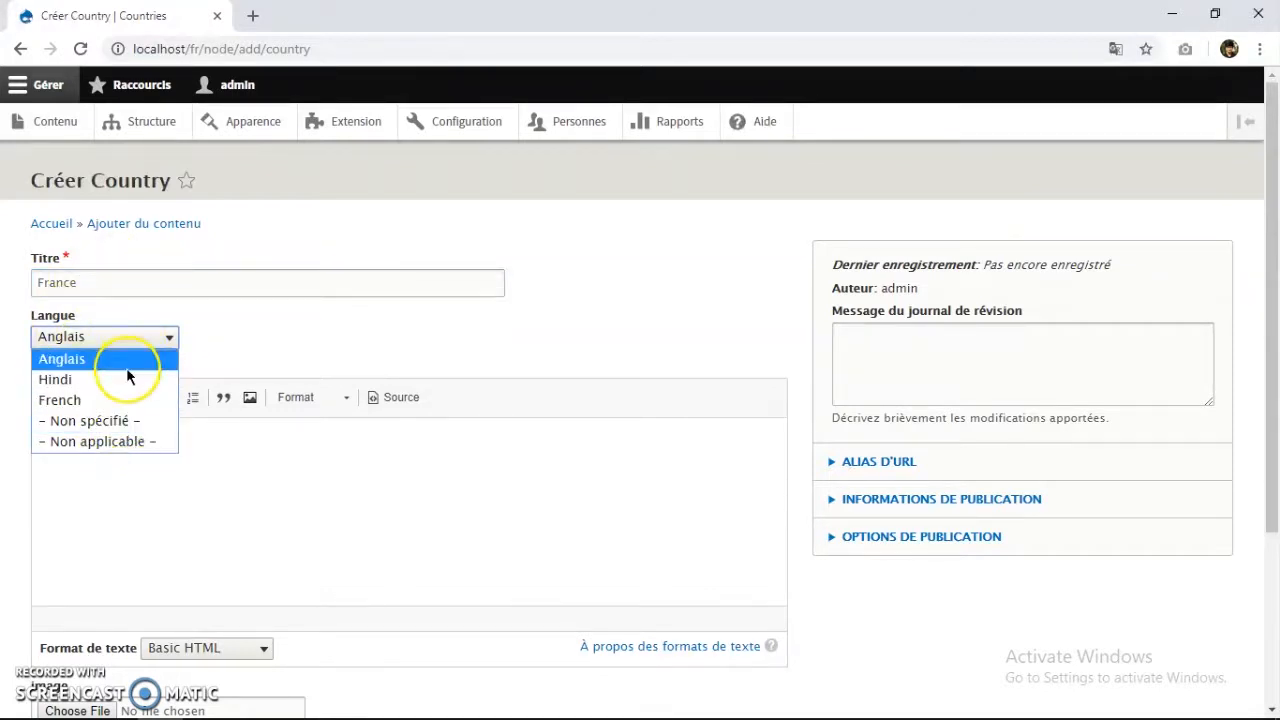
triple_click(45, 188)
left_click(36, 186)
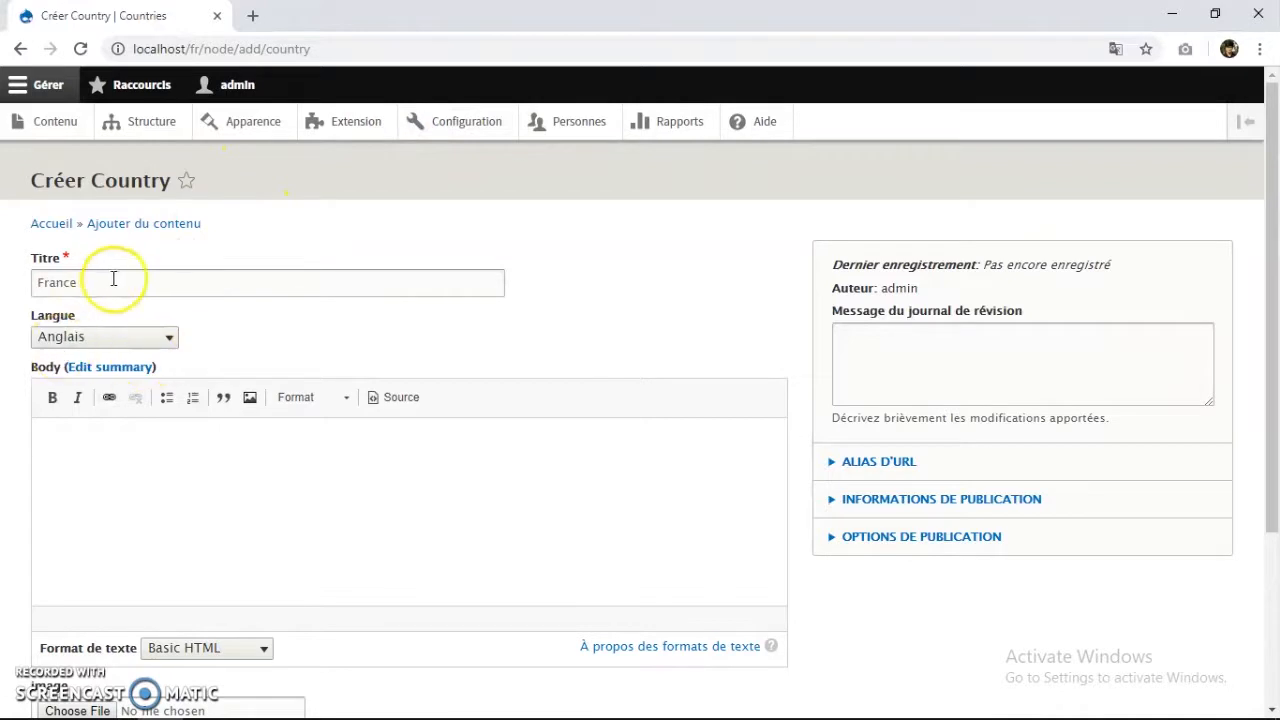
left_click(110, 338)
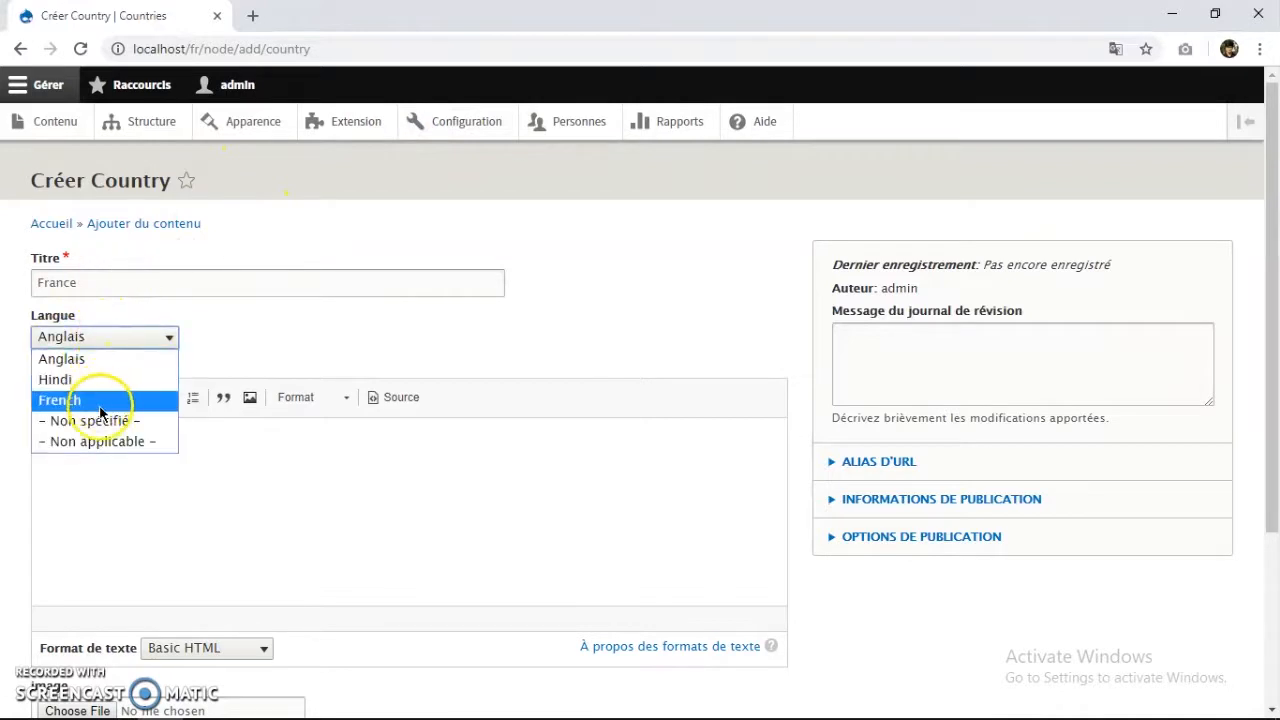
left_click(160, 364)
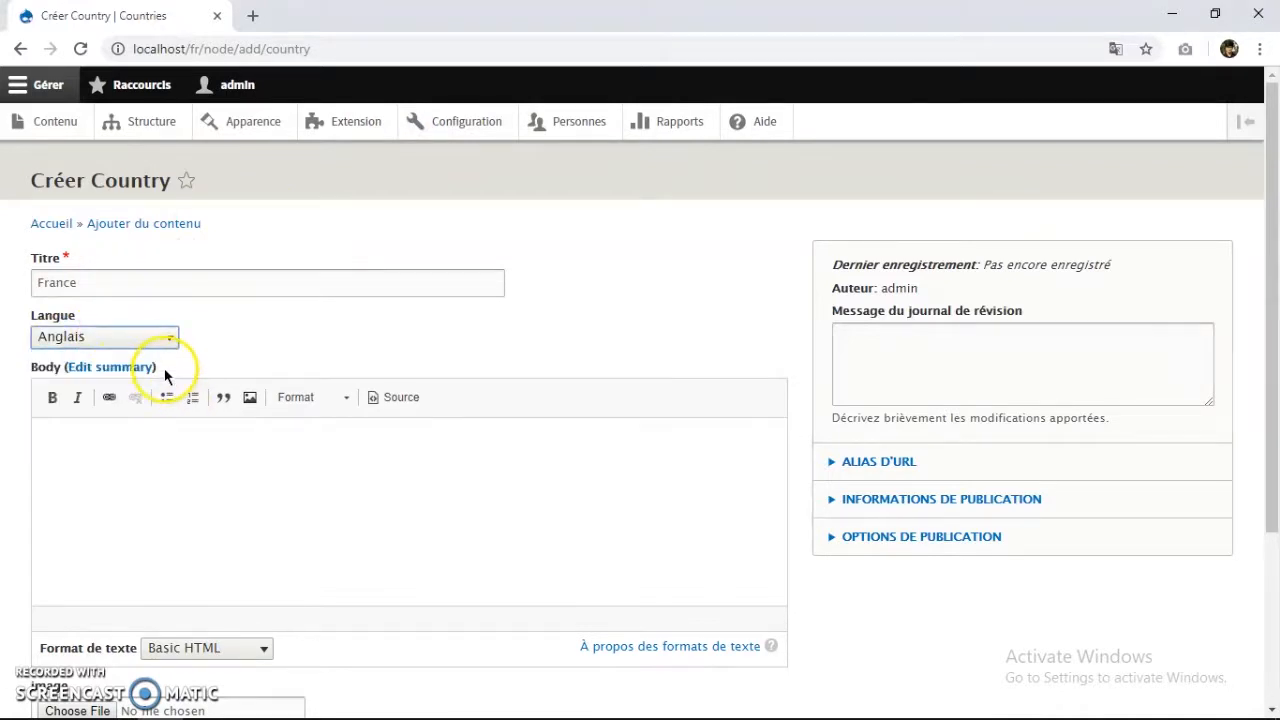
left_click(177, 343)
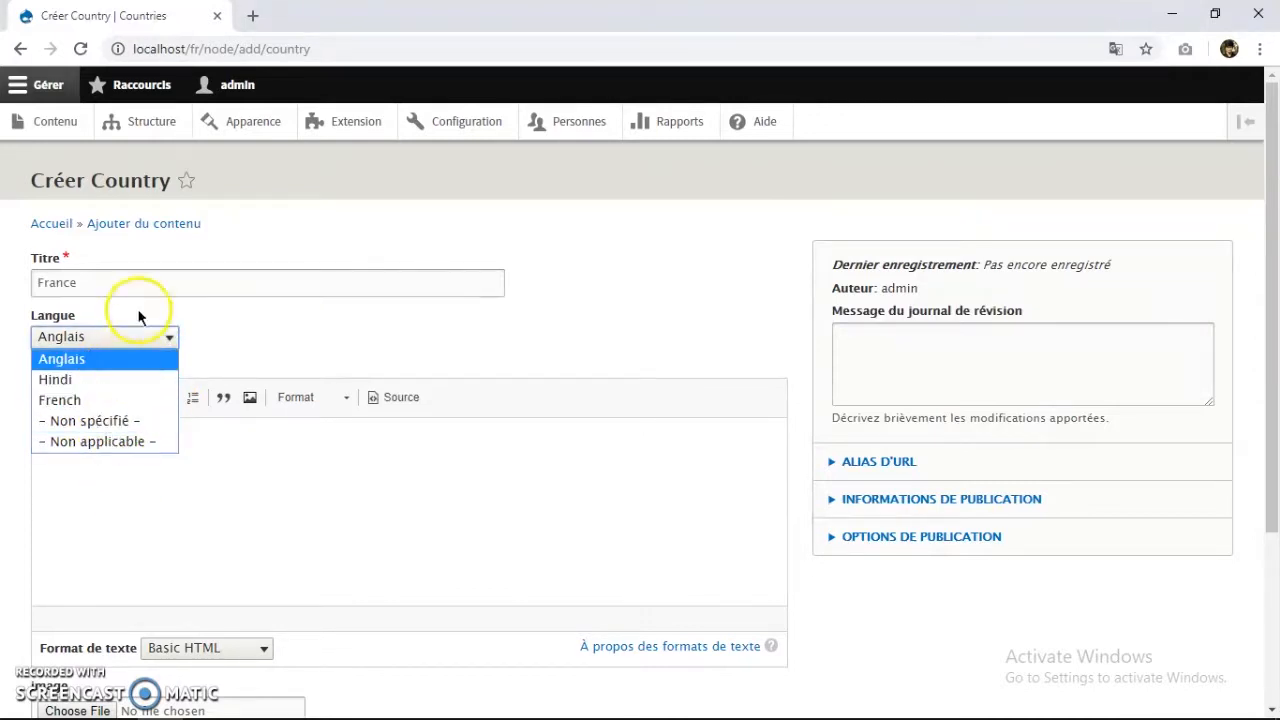
left_click(131, 402)
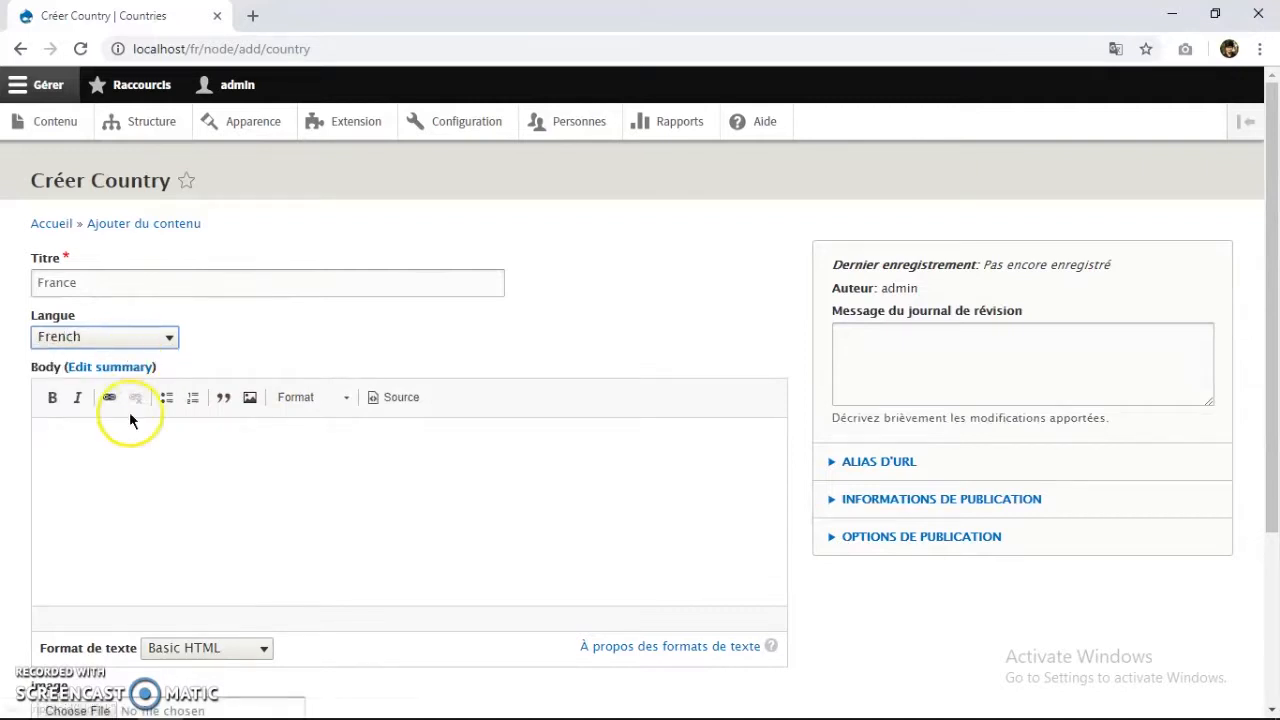
scroll(129, 420, "down", 3)
scroll(272, 300, "up", 1)
left_click(257, 350)
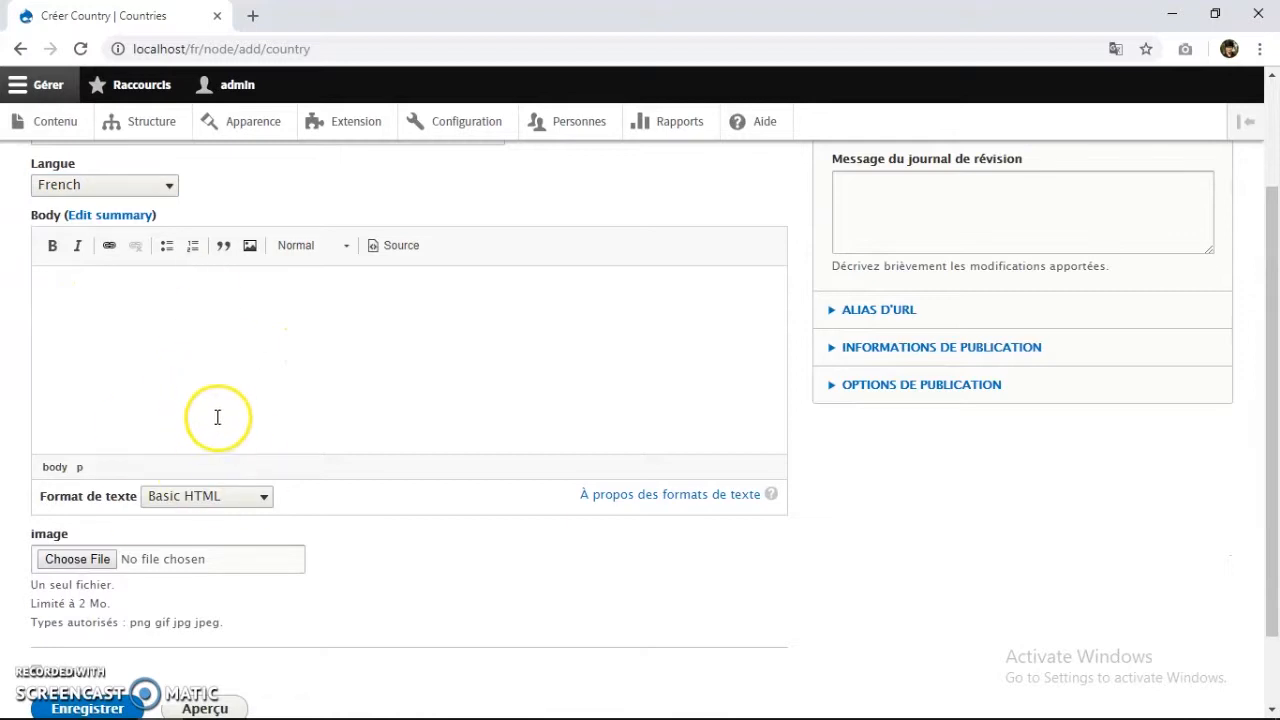
left_click(205, 700)
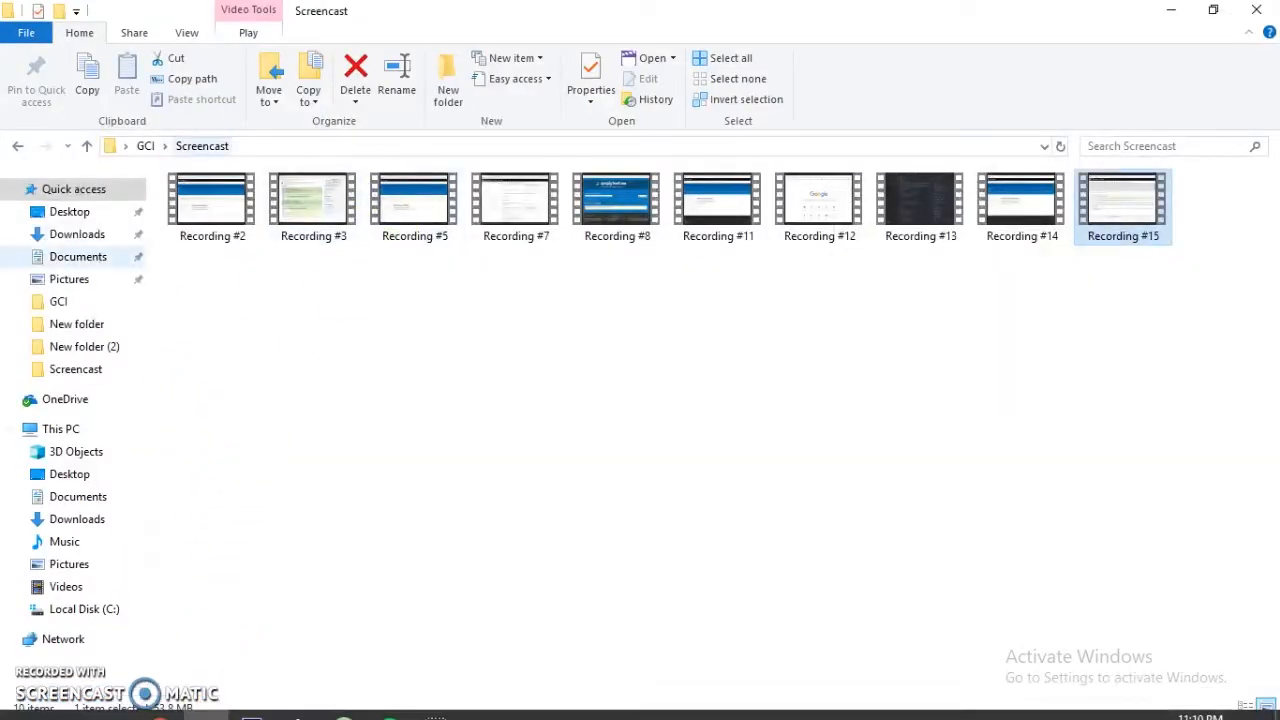
Paste the French Republic paragraph from GCI > countries notes into the France body.
left_click(88, 302)
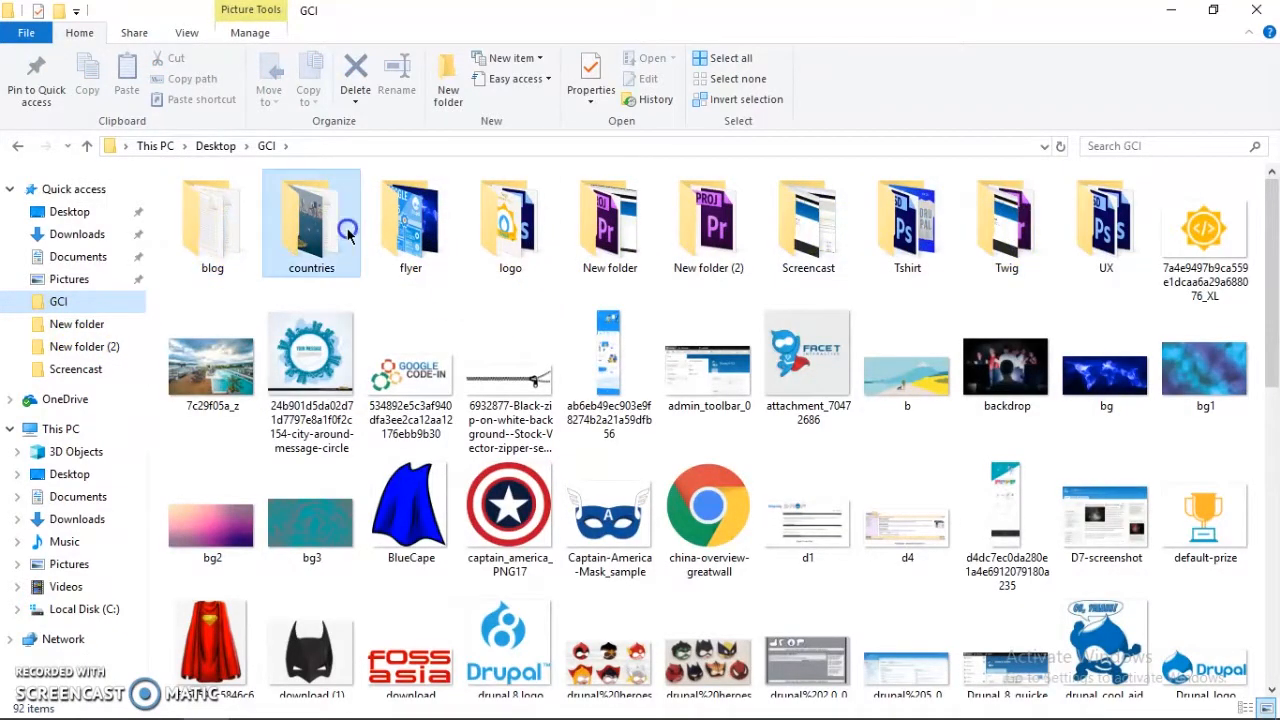
double_click(308, 232)
double_click(320, 236)
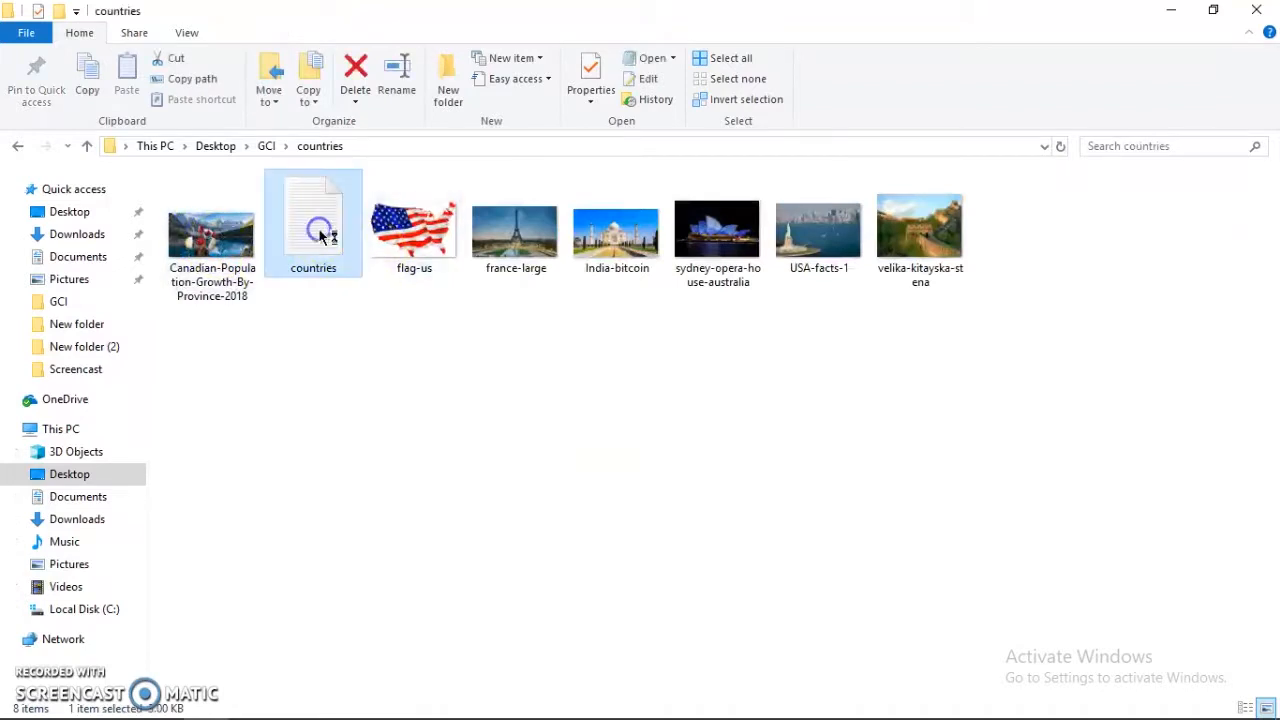
scroll(320, 306, "down", 3)
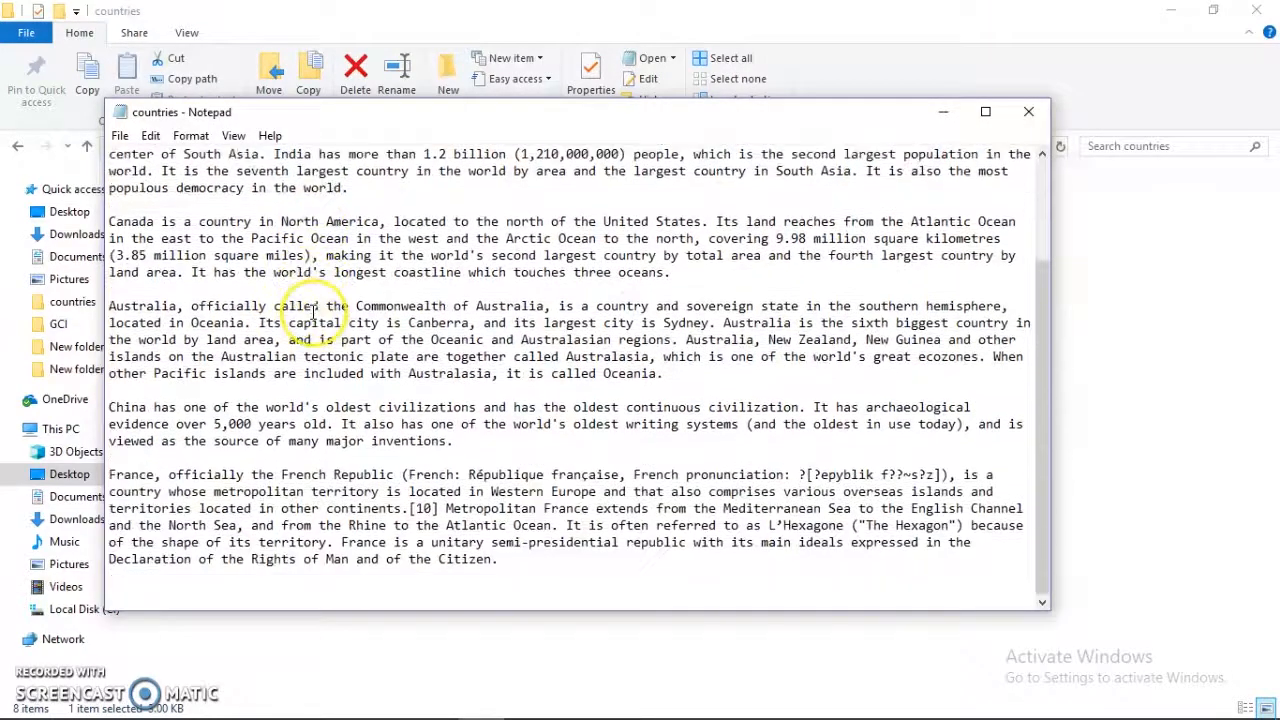
left_click_drag(545, 544, 147, 510)
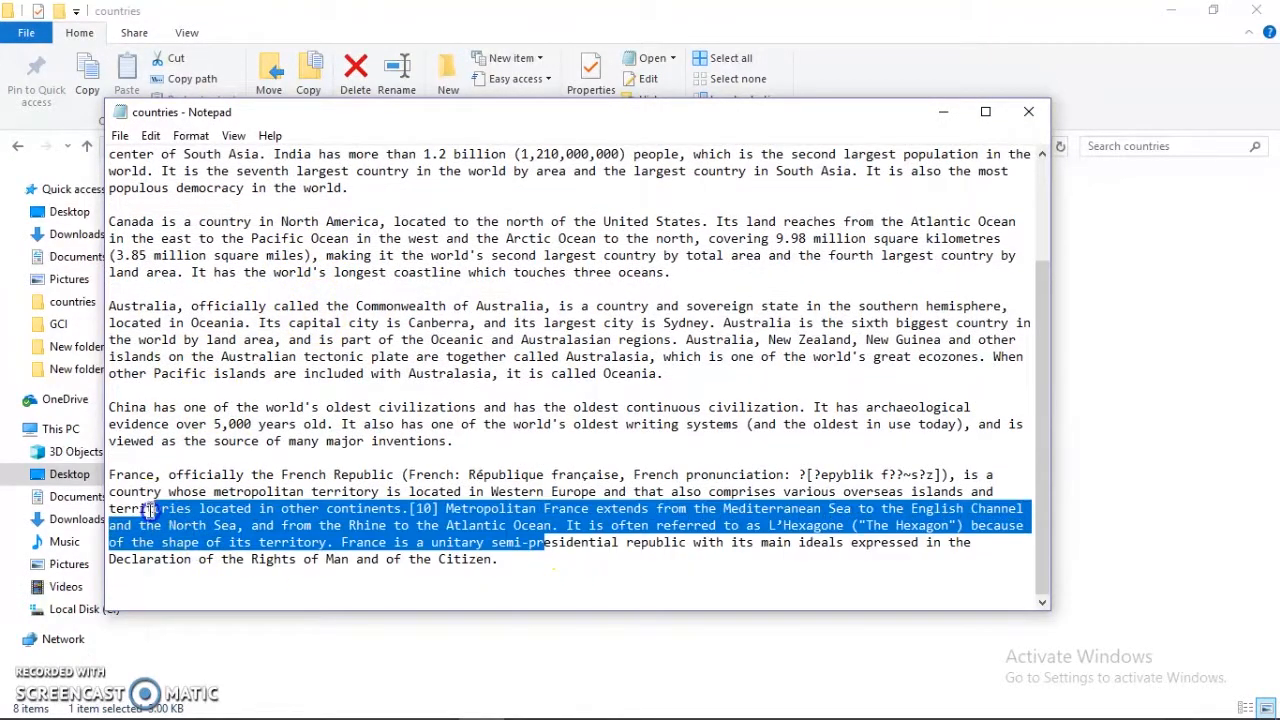
left_click_drag(523, 566, 90, 478)
key("ctrl+c")
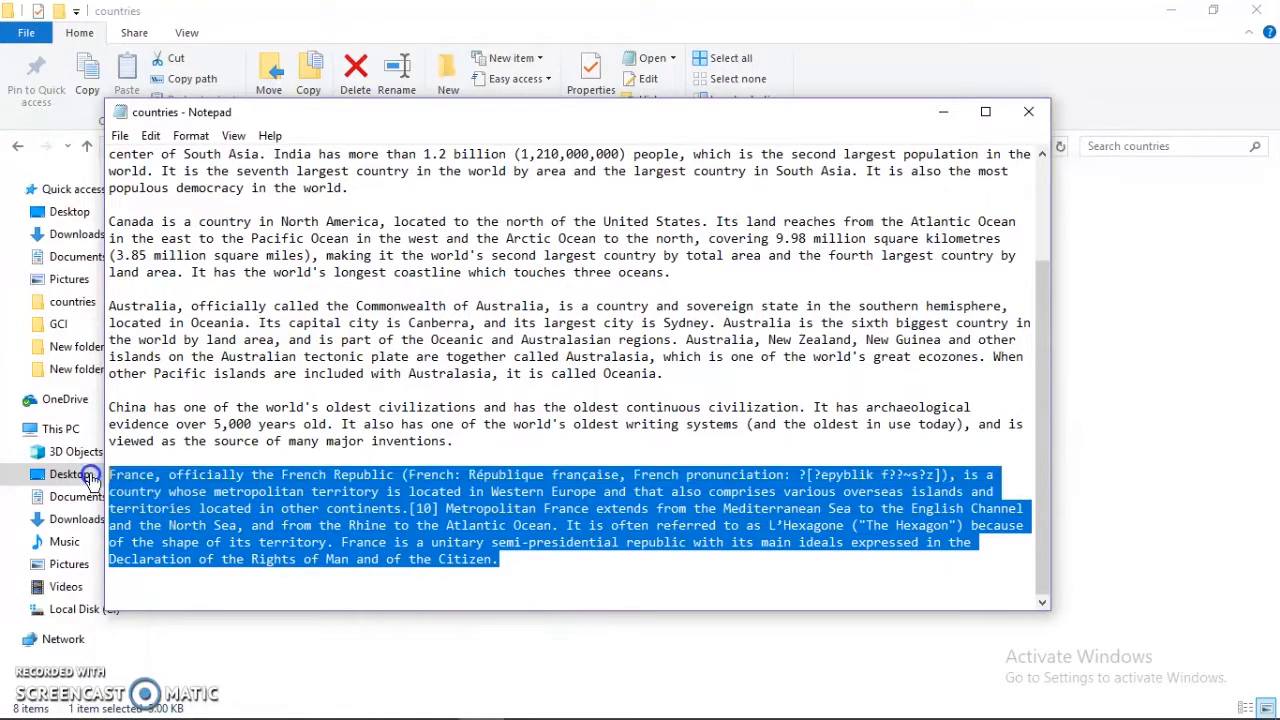
key("alt+Tab")
key("alt+Tab")
key("Tab")
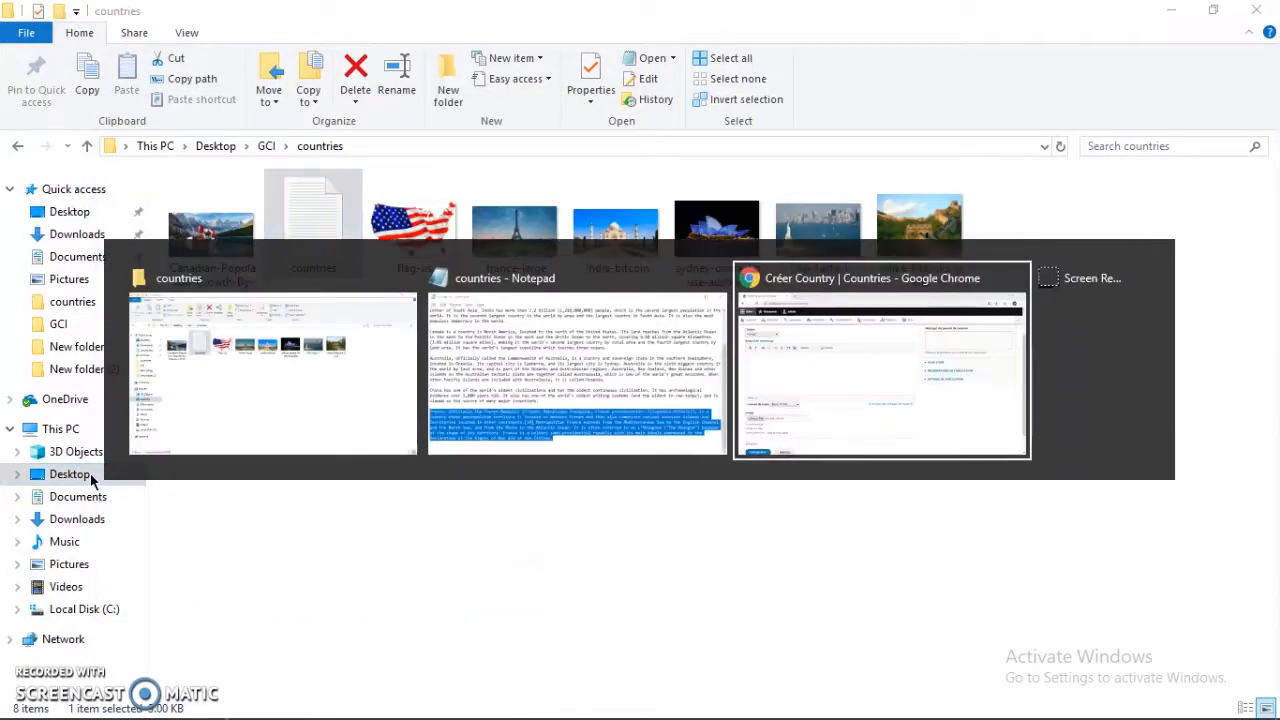
key("ctrl+v")
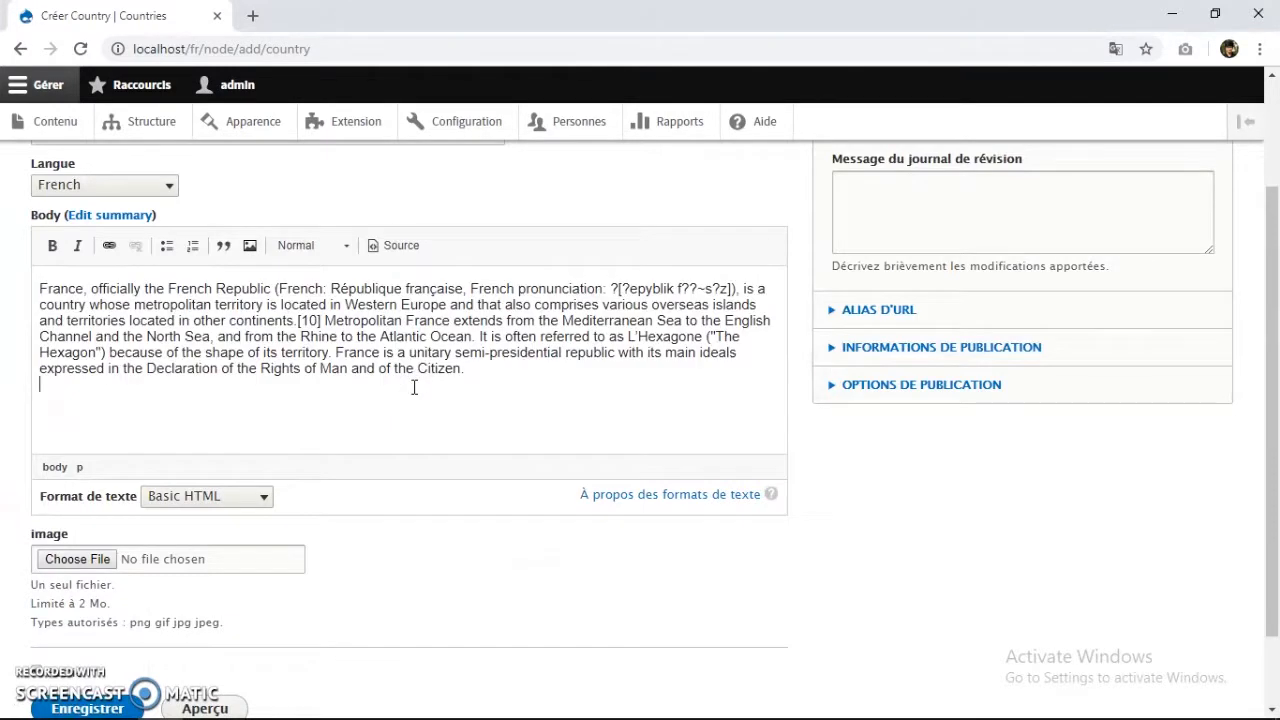
Attach france-large.jpg from GCI > countries as the France country image.
scroll(275, 412, "down", 1)
left_click(101, 462)
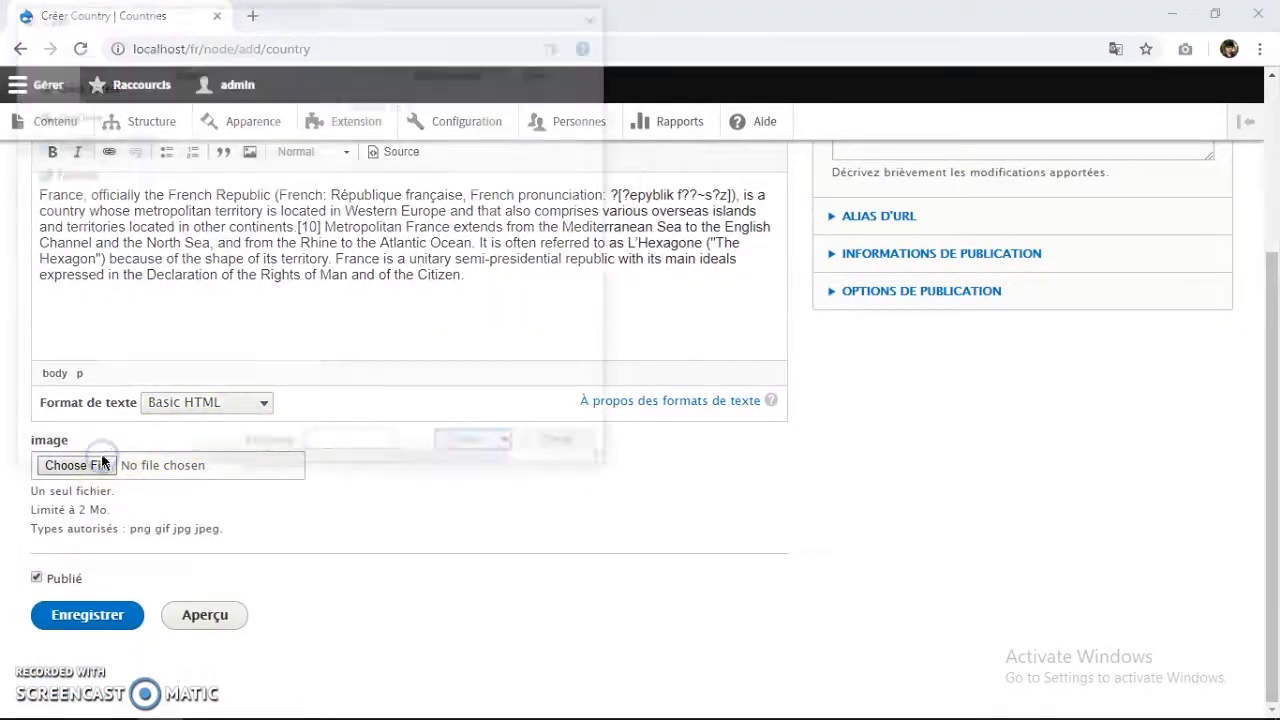
scroll(345, 255, "down", 2)
scroll(337, 258, "down", 3)
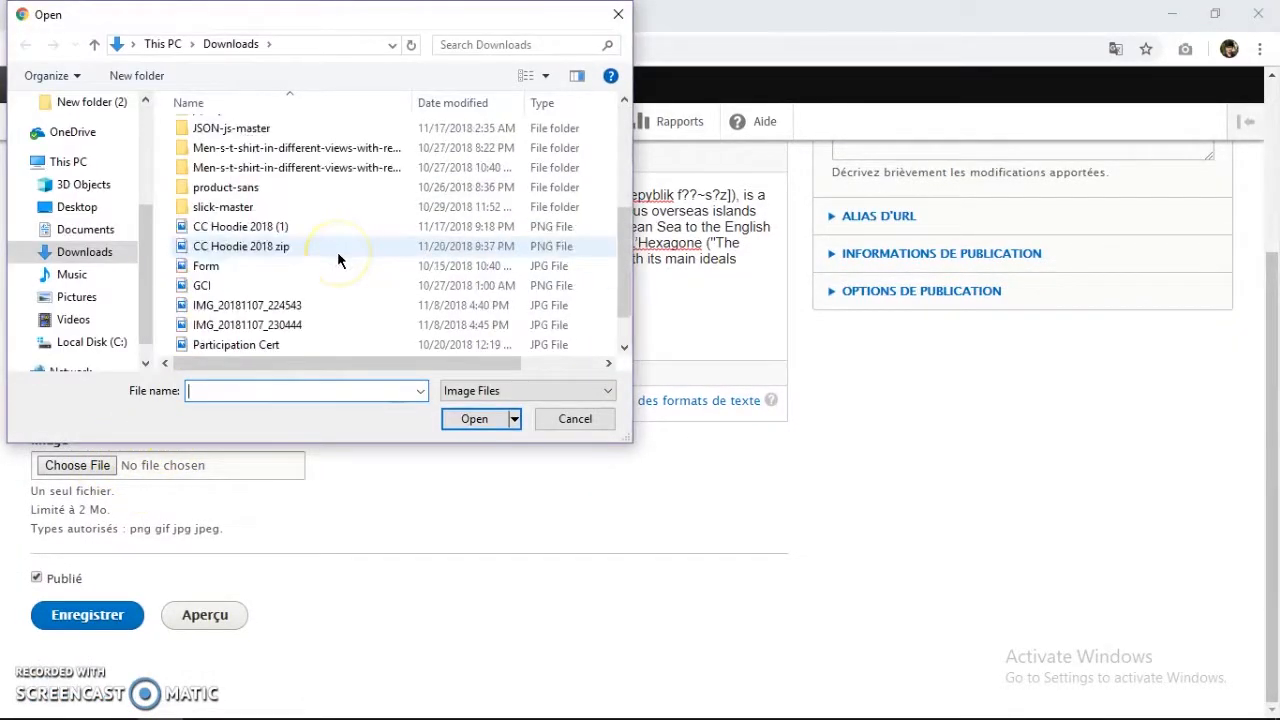
scroll(305, 280, "up", 2)
scroll(285, 290, "up", 2)
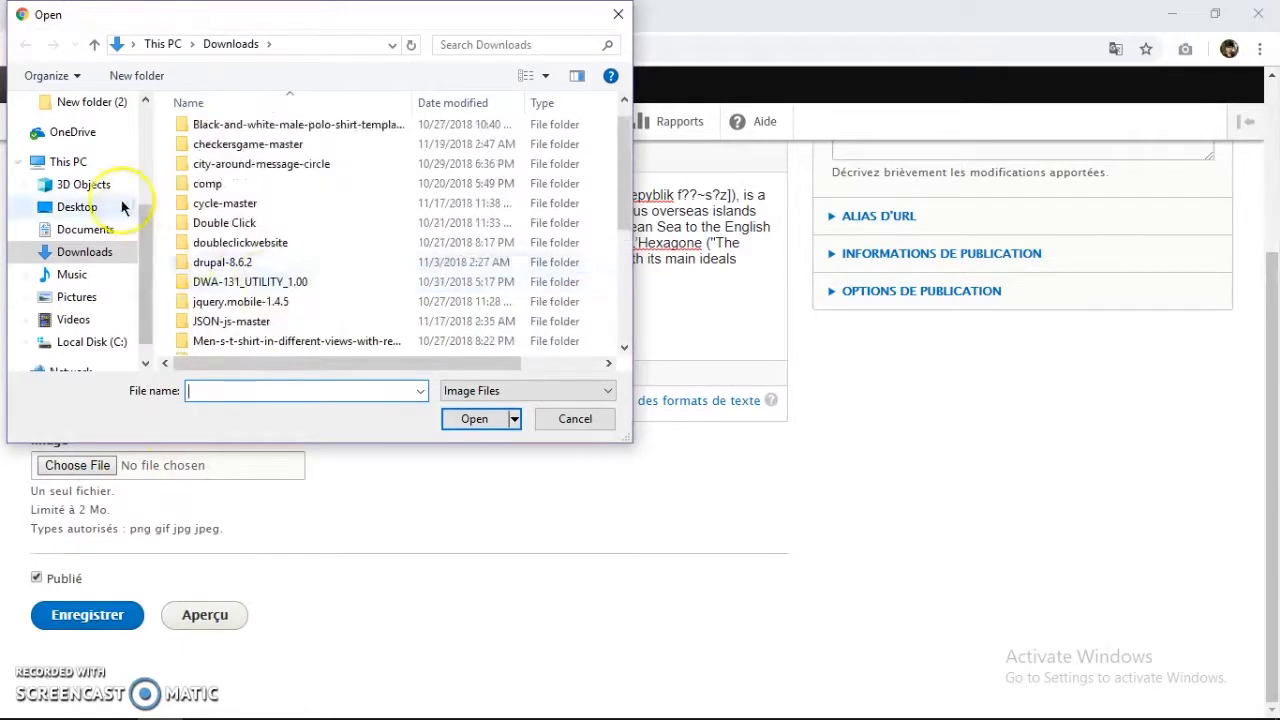
scroll(123, 206, "up", 1)
scroll(67, 265, "down", 1)
scroll(66, 260, "up", 3)
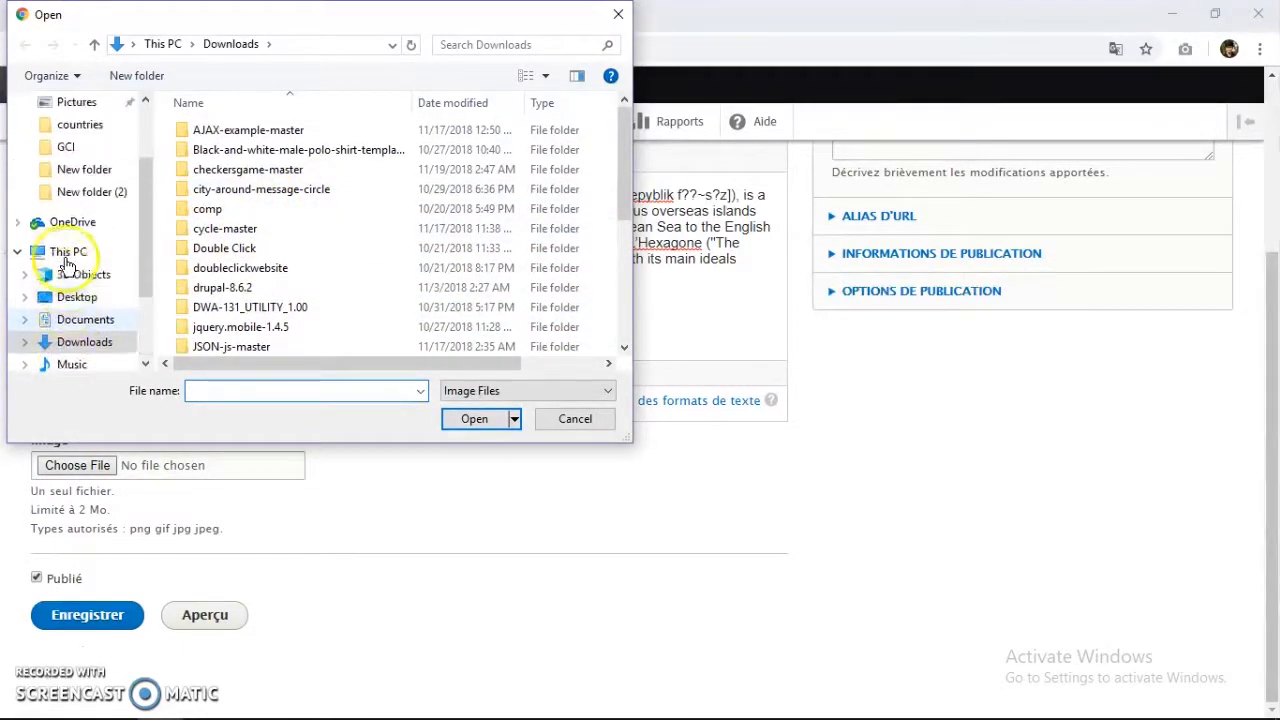
left_click(66, 169)
double_click(335, 205)
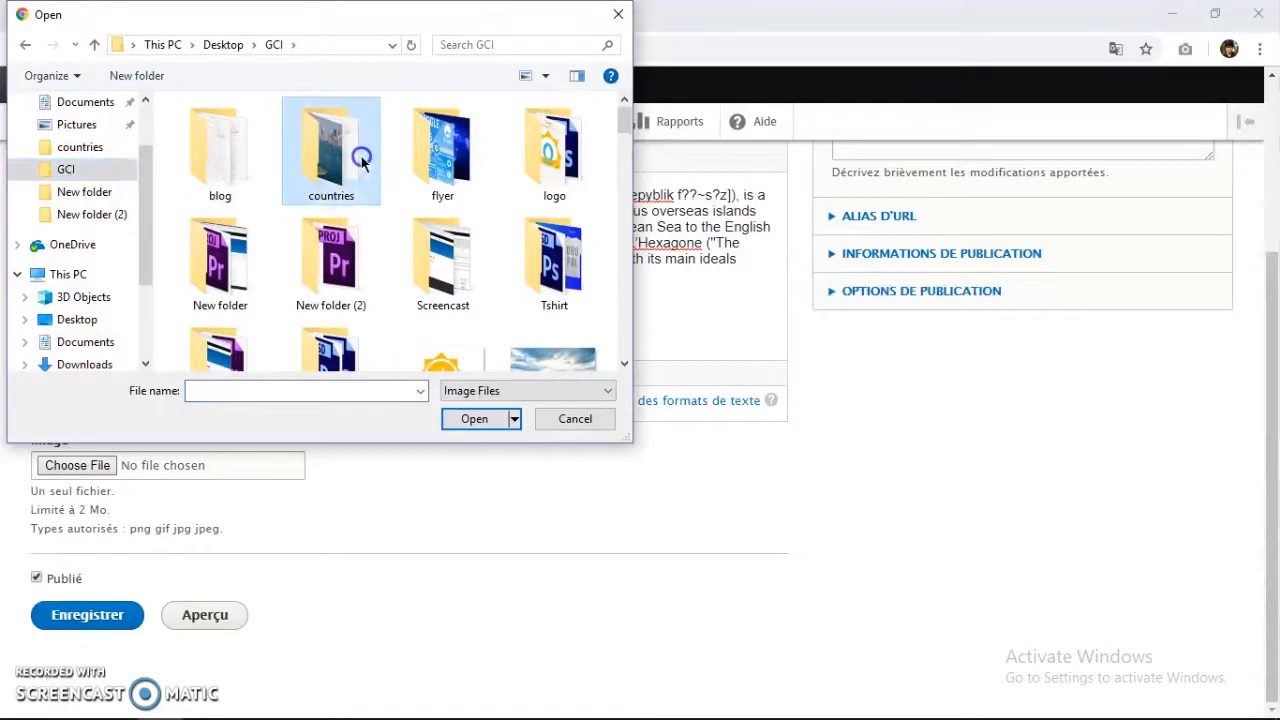
double_click(462, 160)
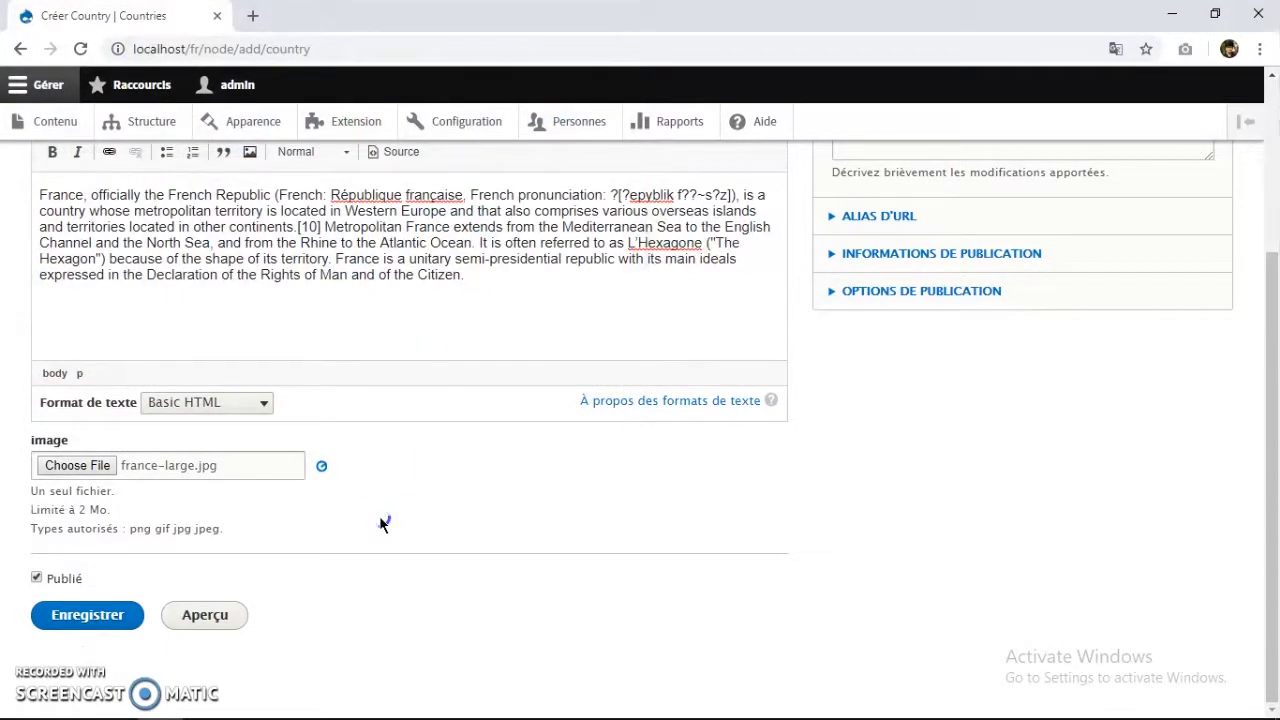
Save the France country so it publishes at localhost/fr/node/8.
scroll(376, 520, "down", 1)
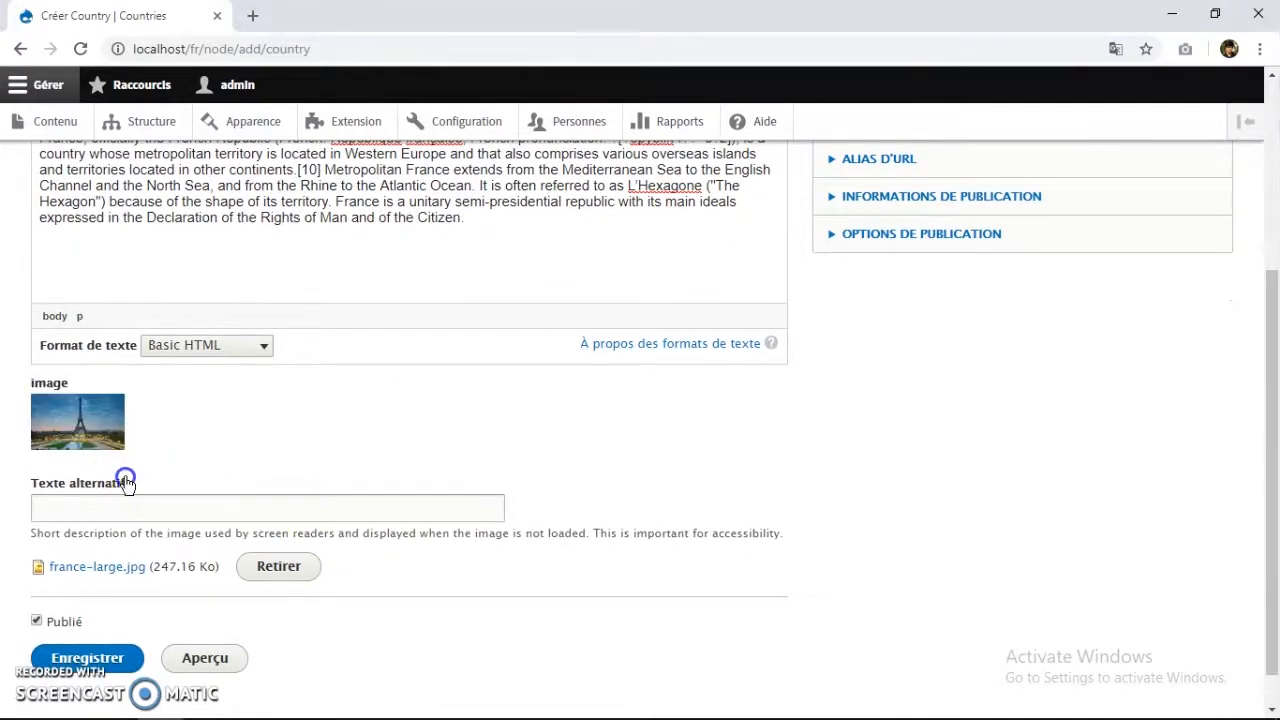
scroll(110, 480, "down", 1)
left_click(134, 617)
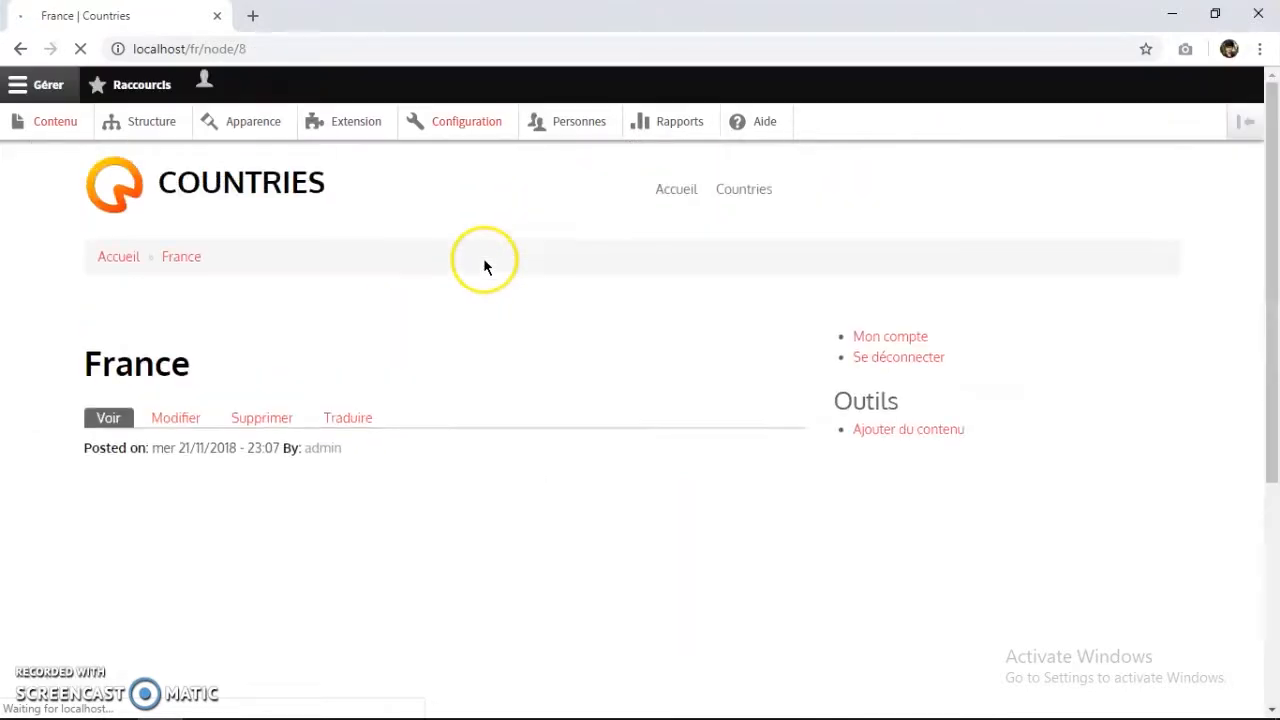
Go to the site's home page and switch it to English.
scroll(131, 450, "down", 3)
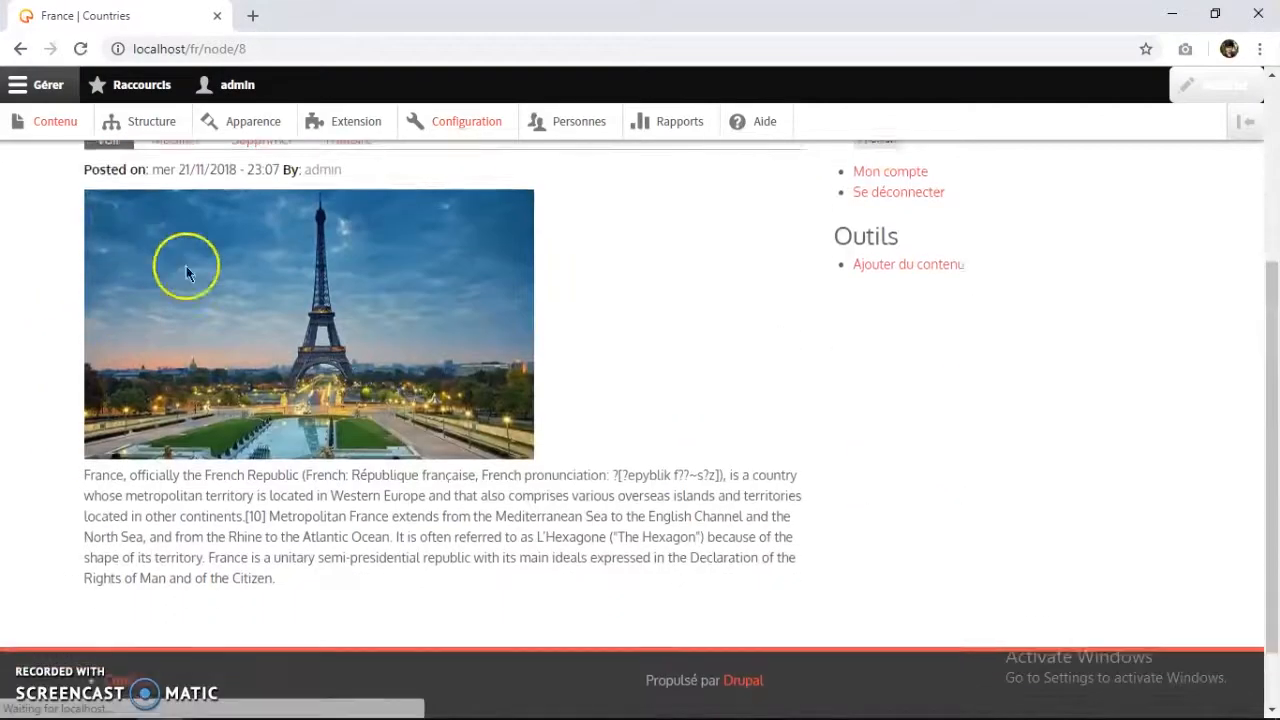
scroll(186, 266, "up", 3)
left_click(120, 142)
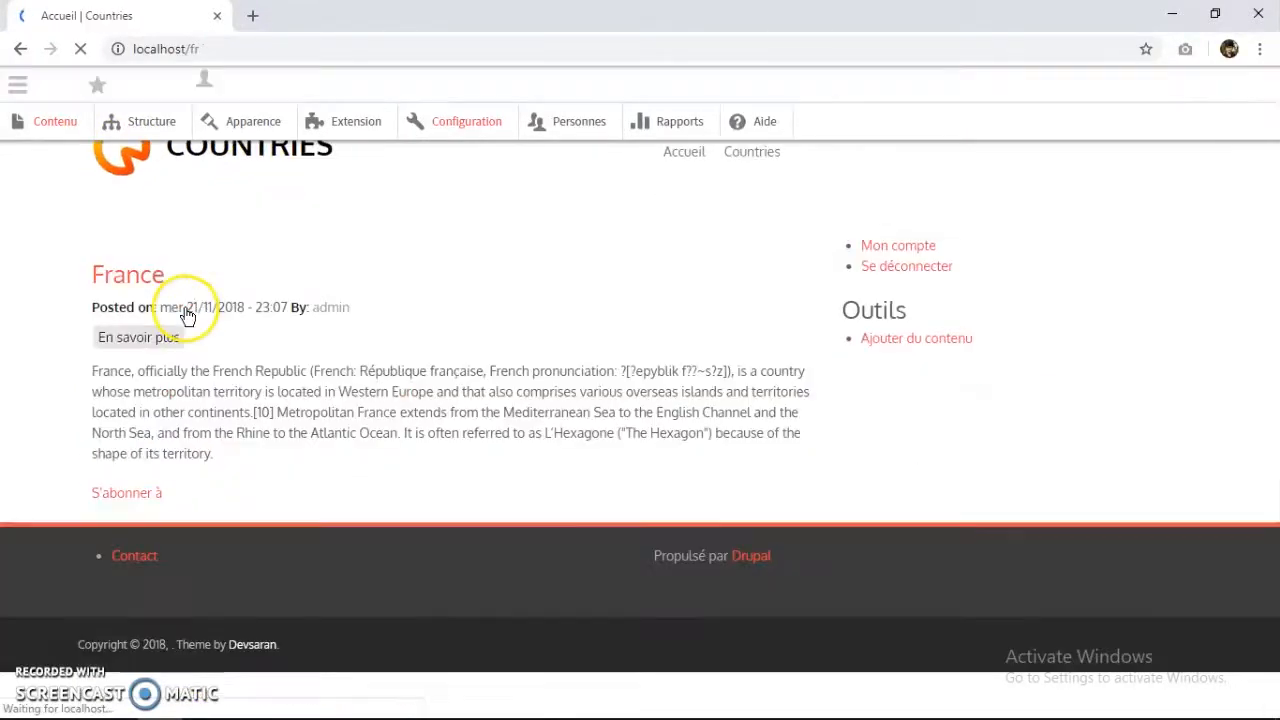
scroll(333, 342, "down", 3)
scroll(335, 345, "down", 3)
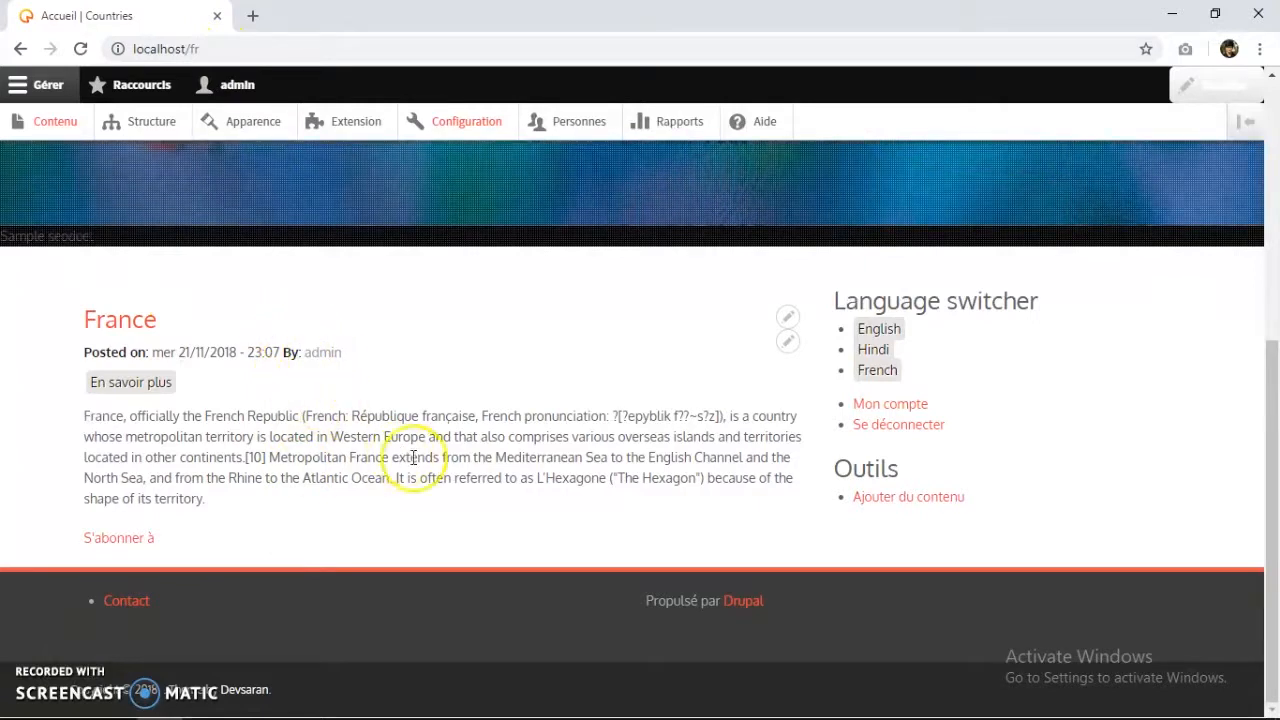
left_click(873, 338)
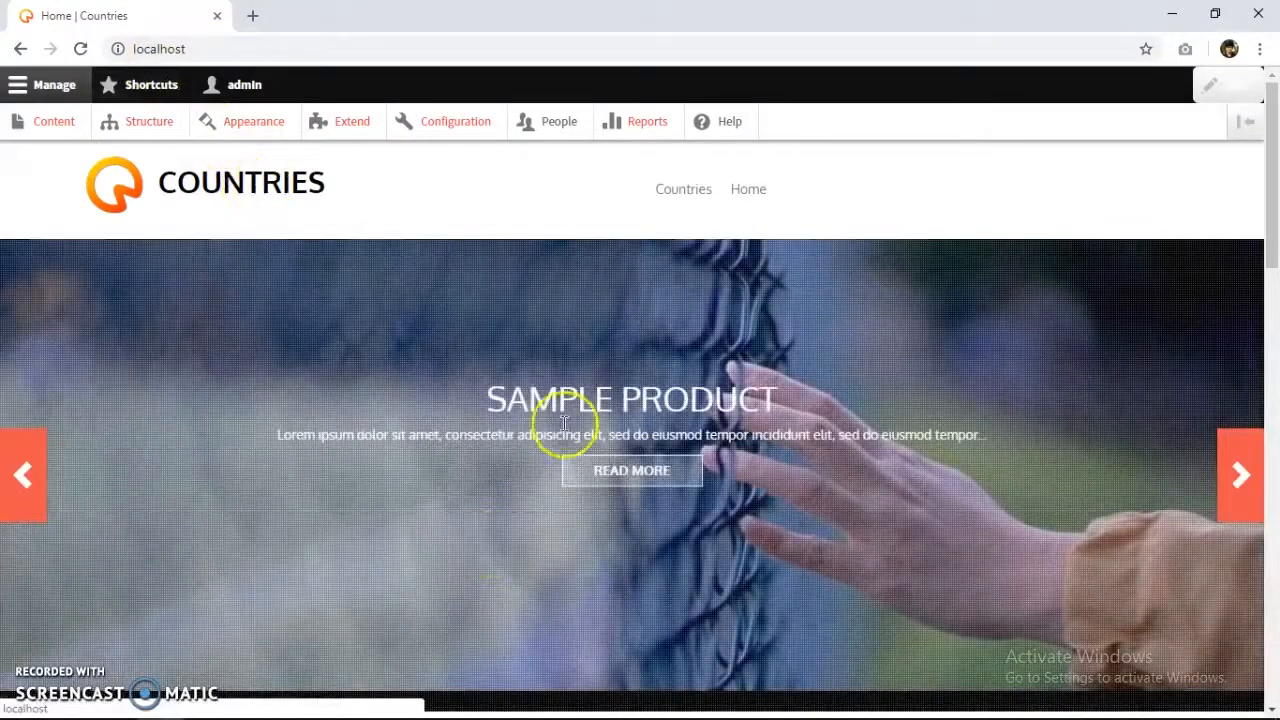
Look over the English home page, then bring up the content list of country items.
scroll(500, 570, "down", 2)
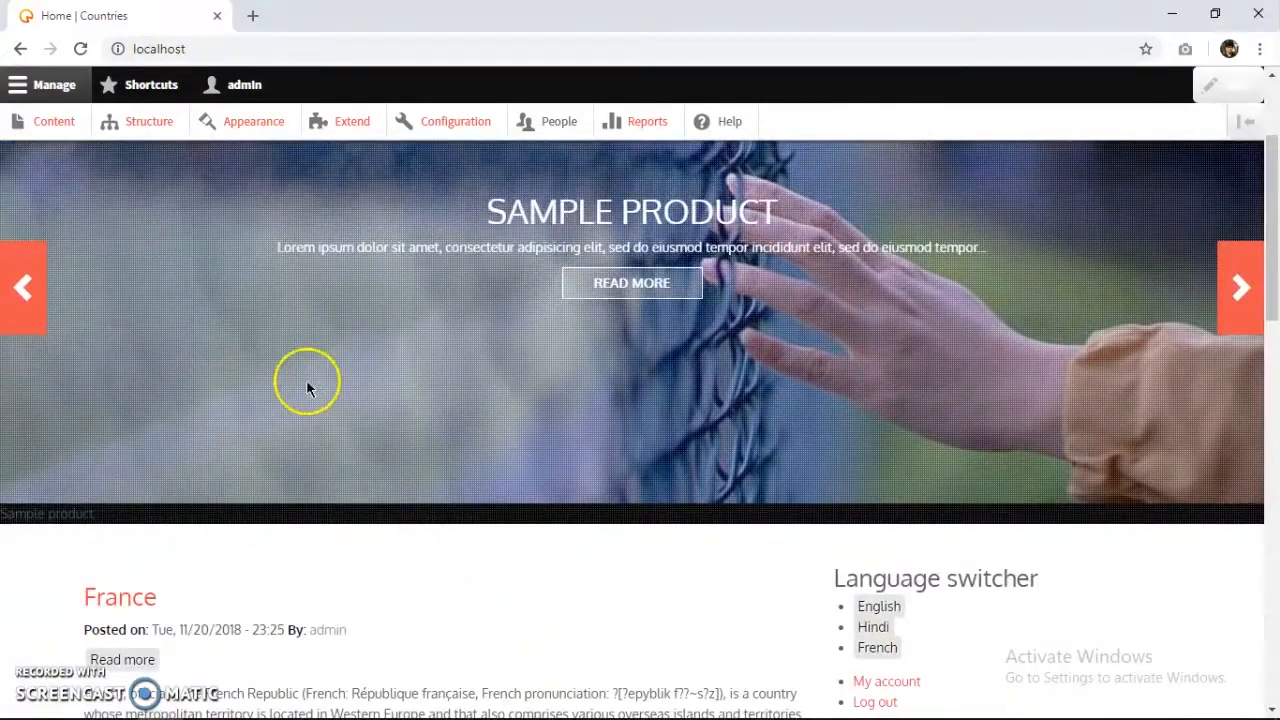
scroll(301, 393, "down", 1)
scroll(301, 393, "down", 1)
scroll(257, 409, "up", 4)
scroll(206, 343, "down", 6)
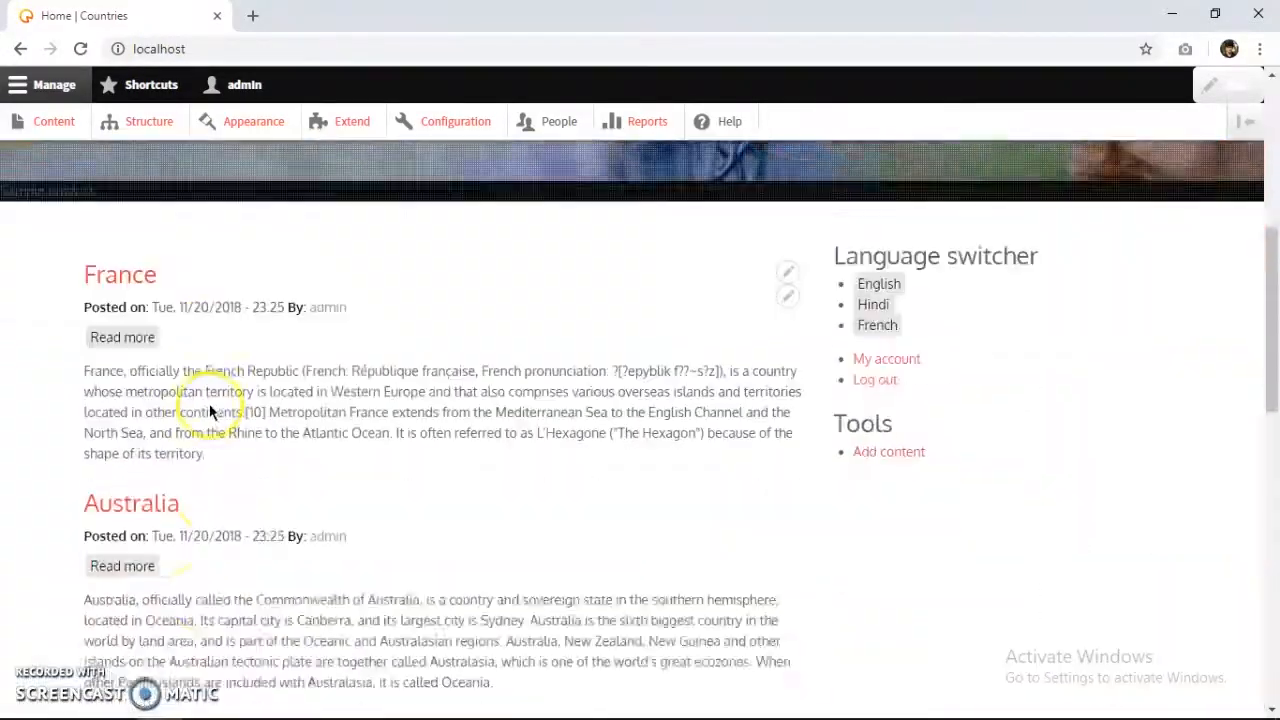
scroll(200, 350, "down", 8)
scroll(305, 373, "up", 14)
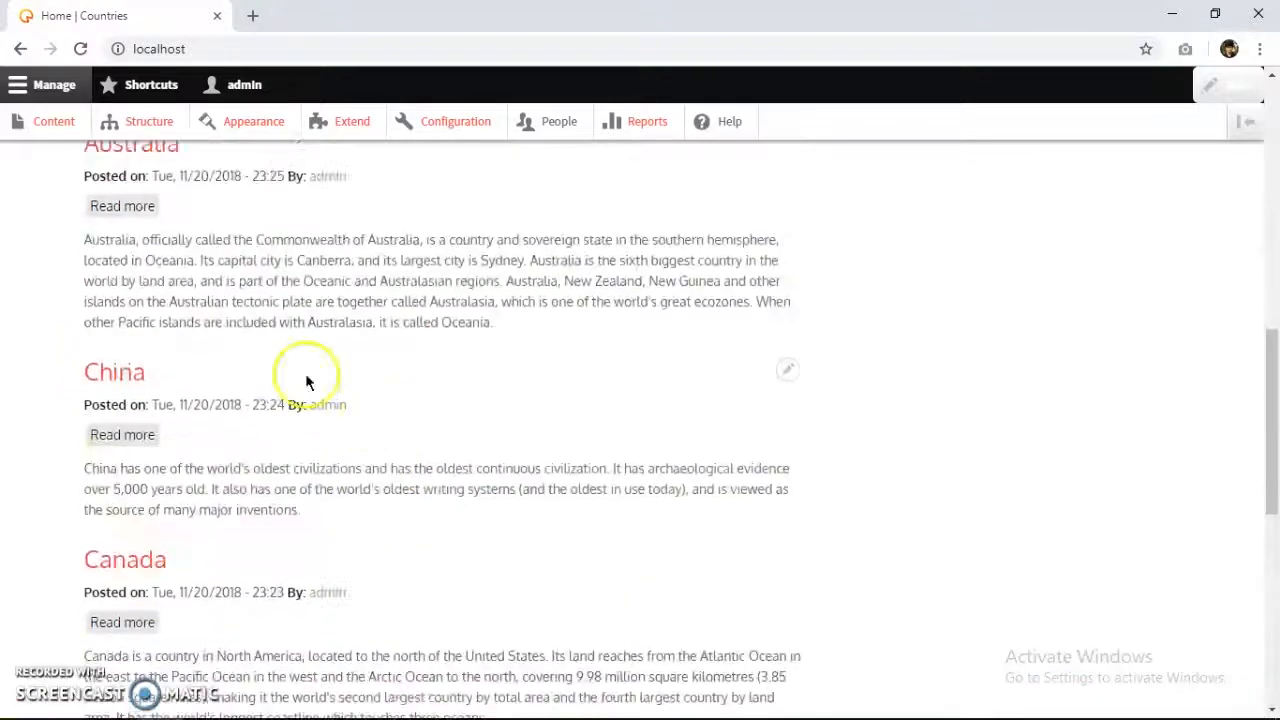
scroll(260, 367, "up", 1)
left_click(54, 122)
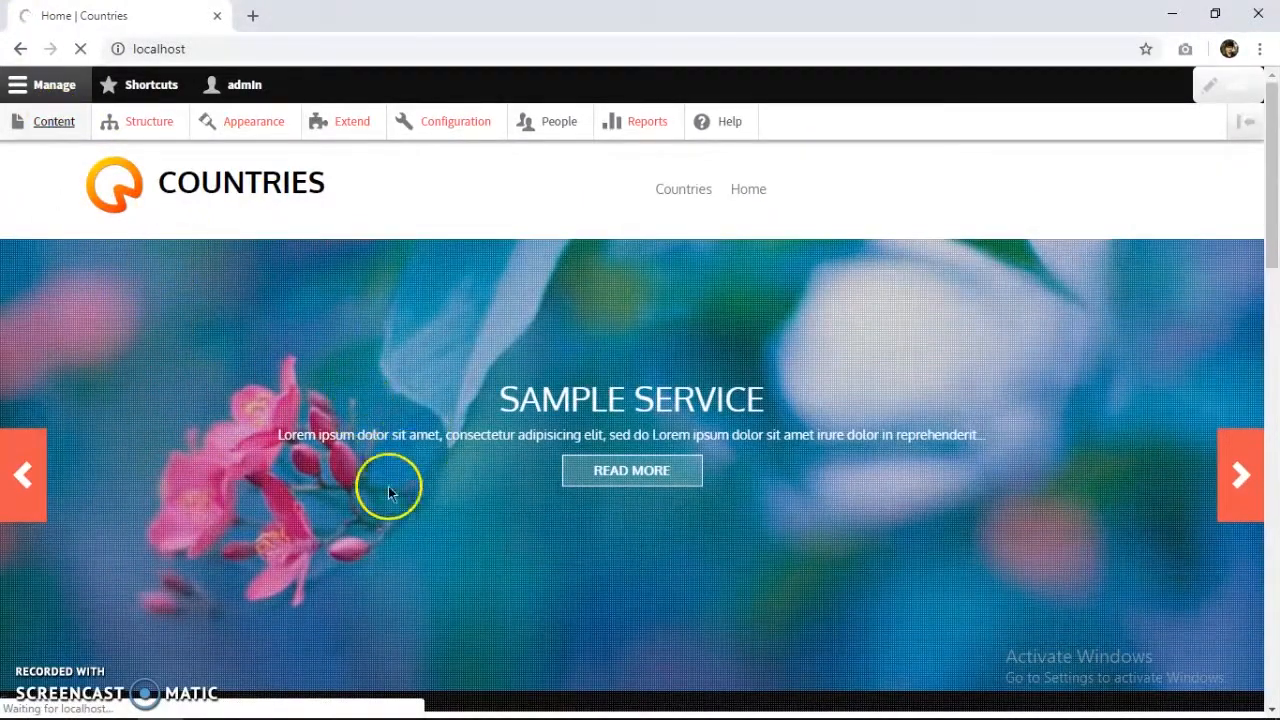
scroll(265, 461, "down", 3)
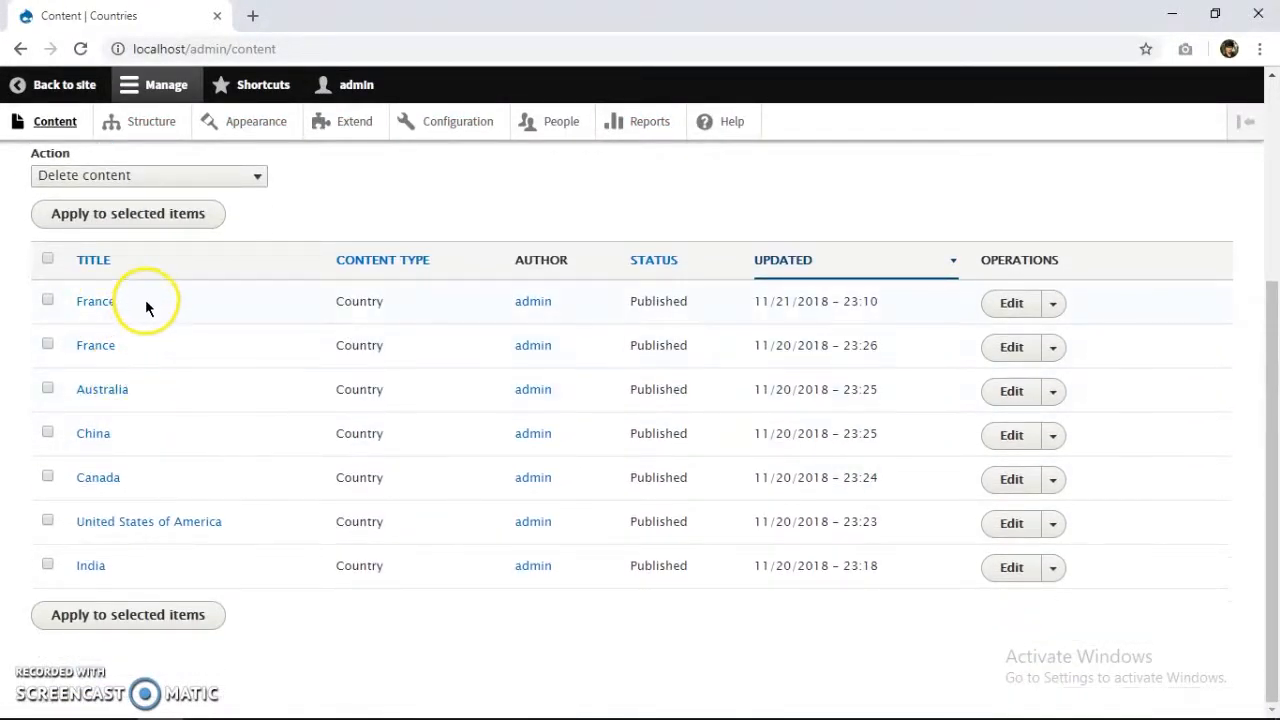
Start a new Country entry titled Russia with language Not specified.
scroll(142, 340, "up", 2)
left_click(119, 196)
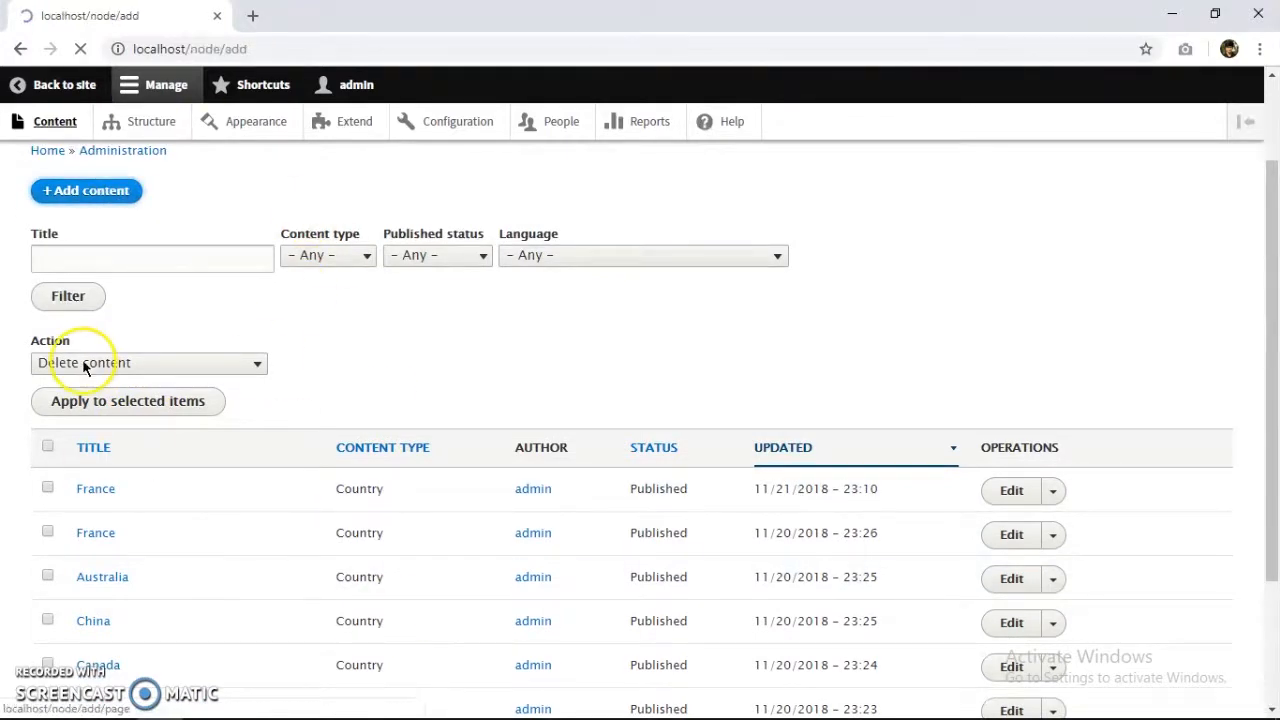
left_click(120, 331)
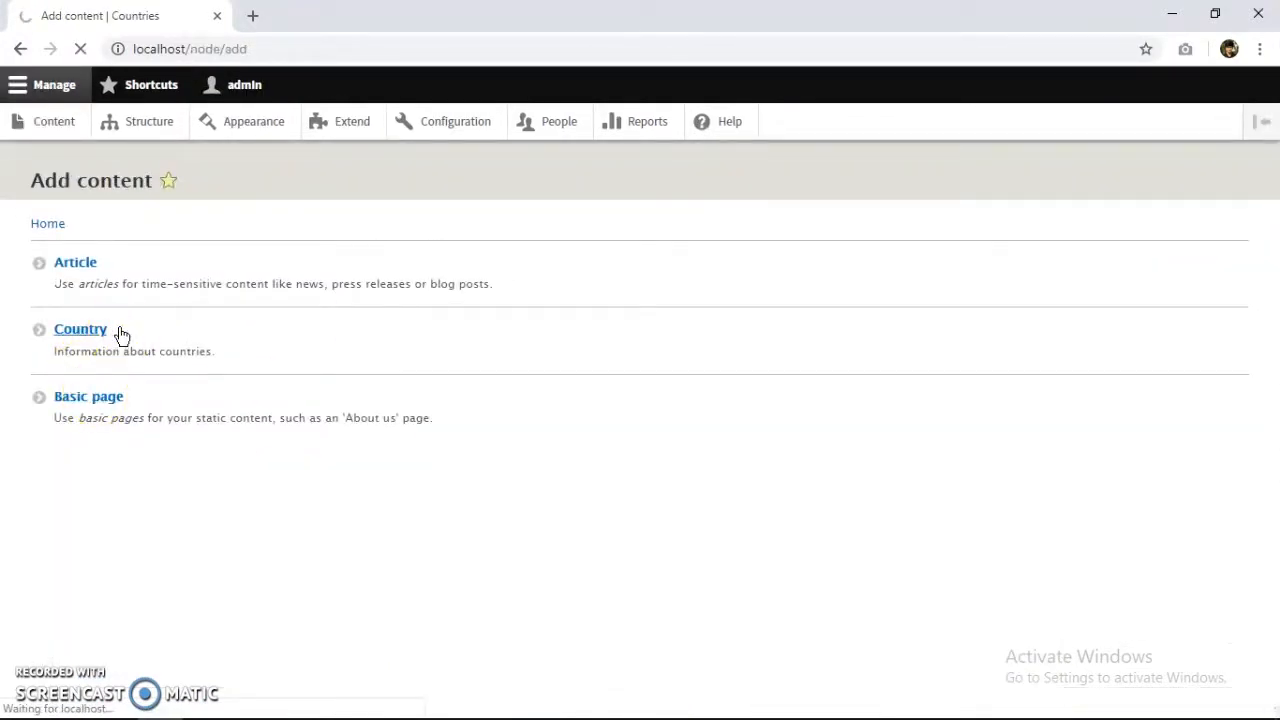
left_click(137, 291)
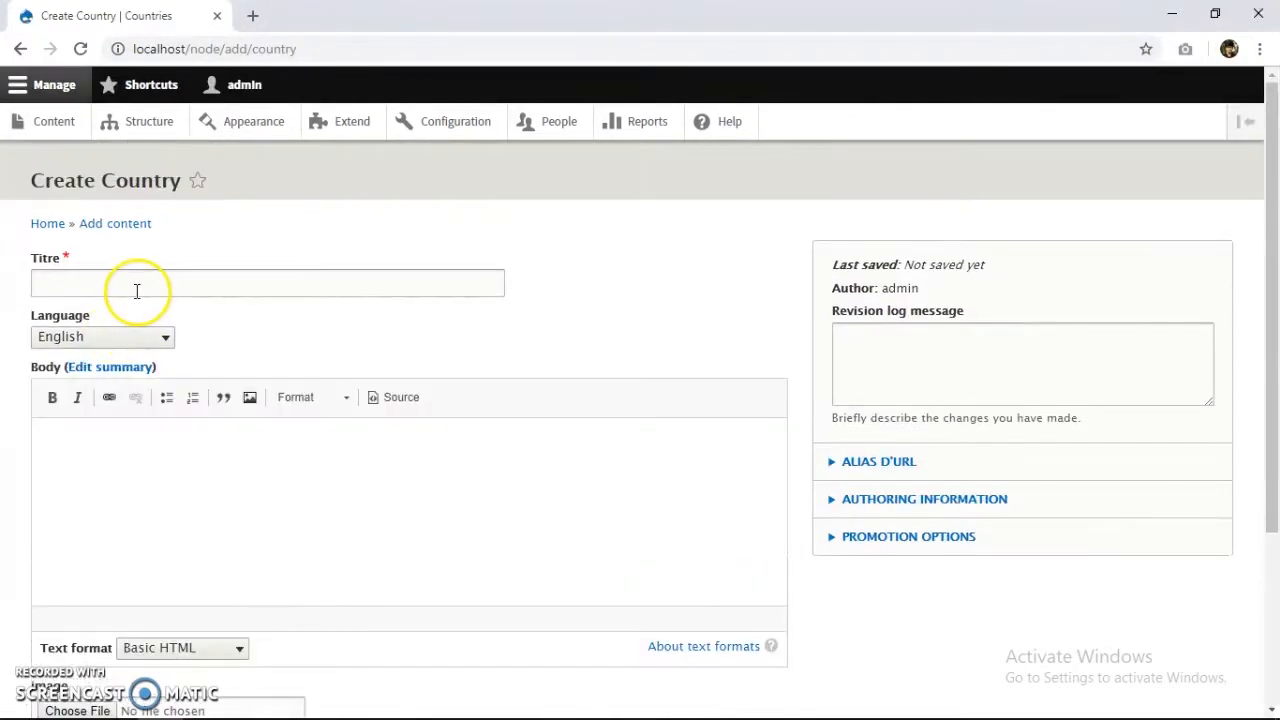
left_click(141, 344)
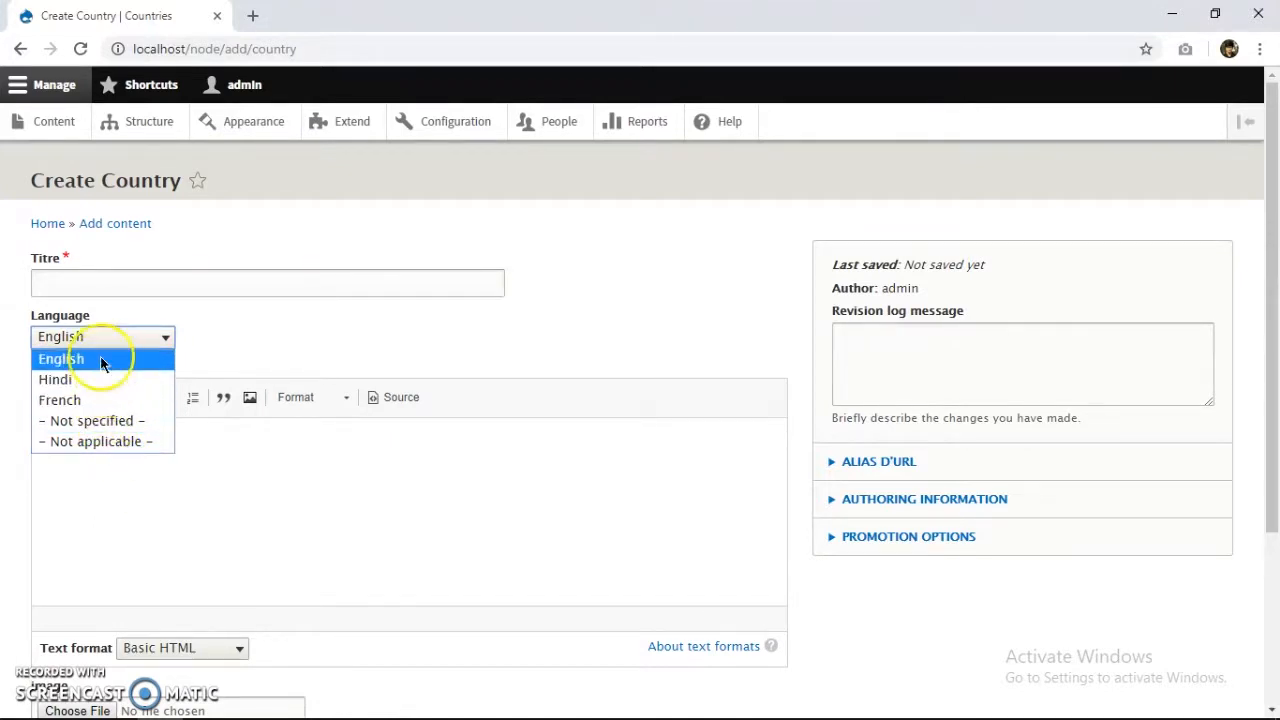
left_click(83, 420)
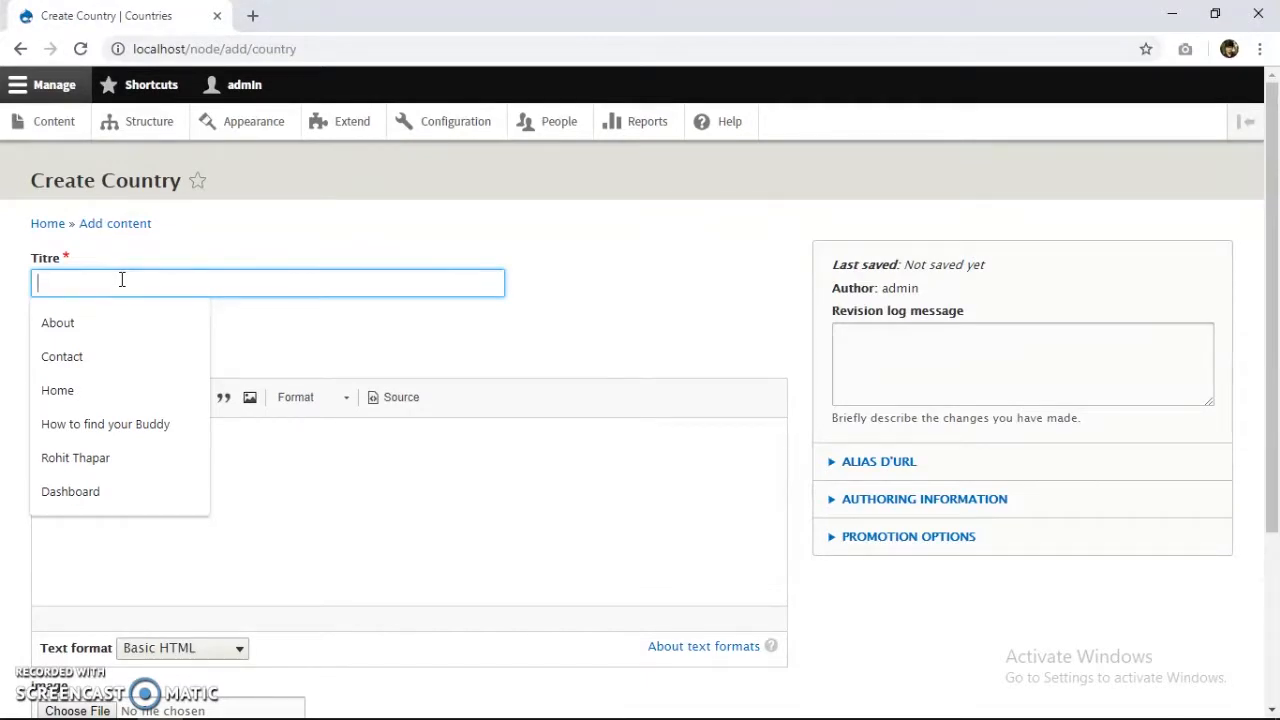
type("Russia")
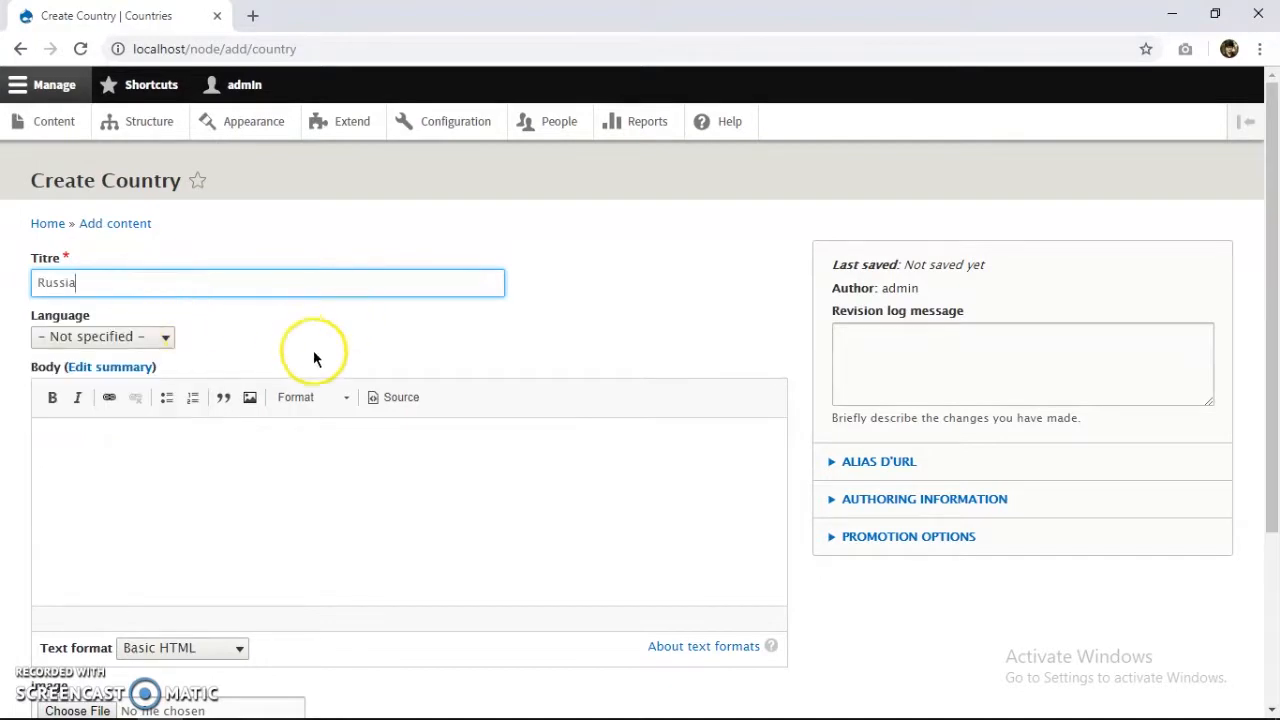
Paste the Russia paragraph from the countries notes into the body.
left_click(281, 510)
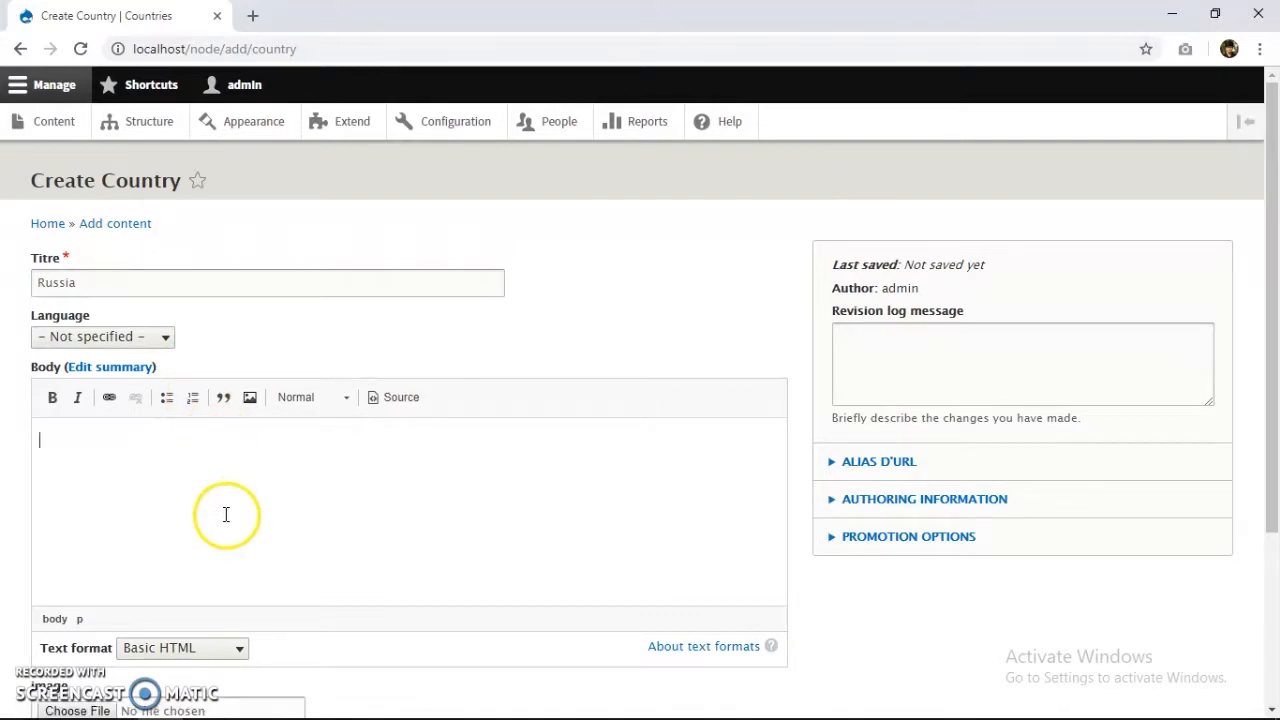
mouse_move(208, 717)
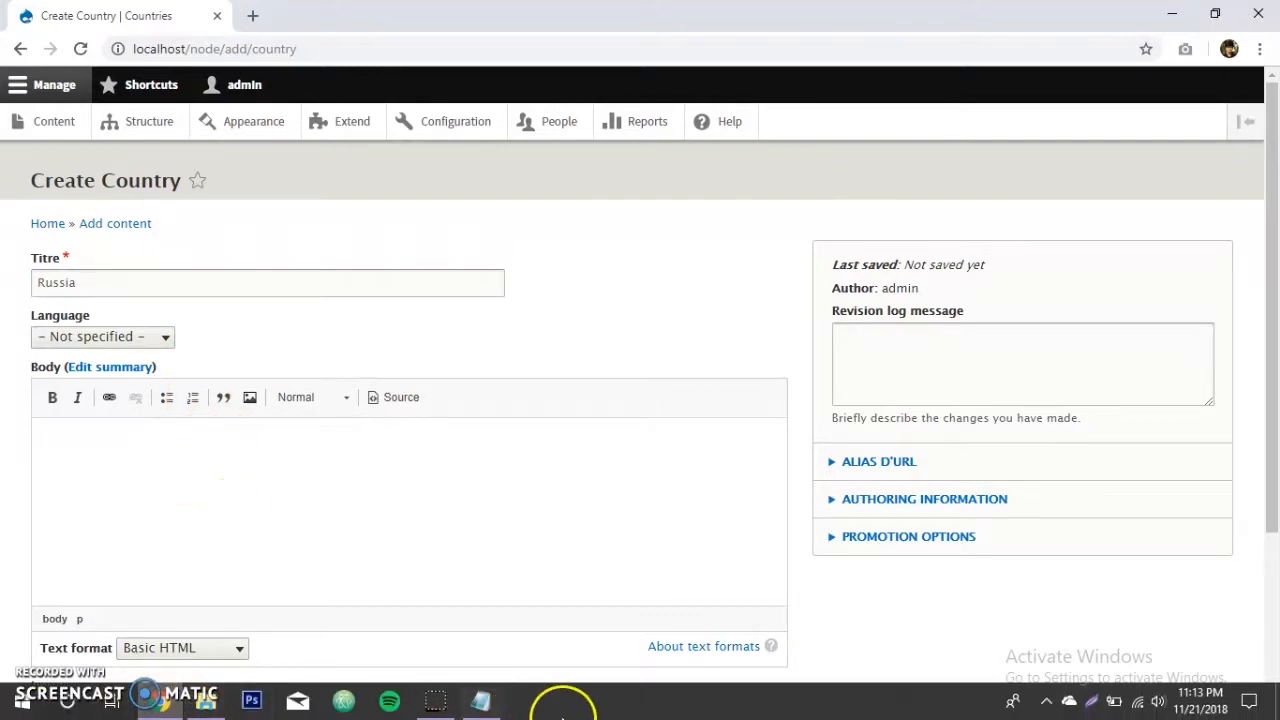
left_click(480, 702)
scroll(413, 372, "down", 5)
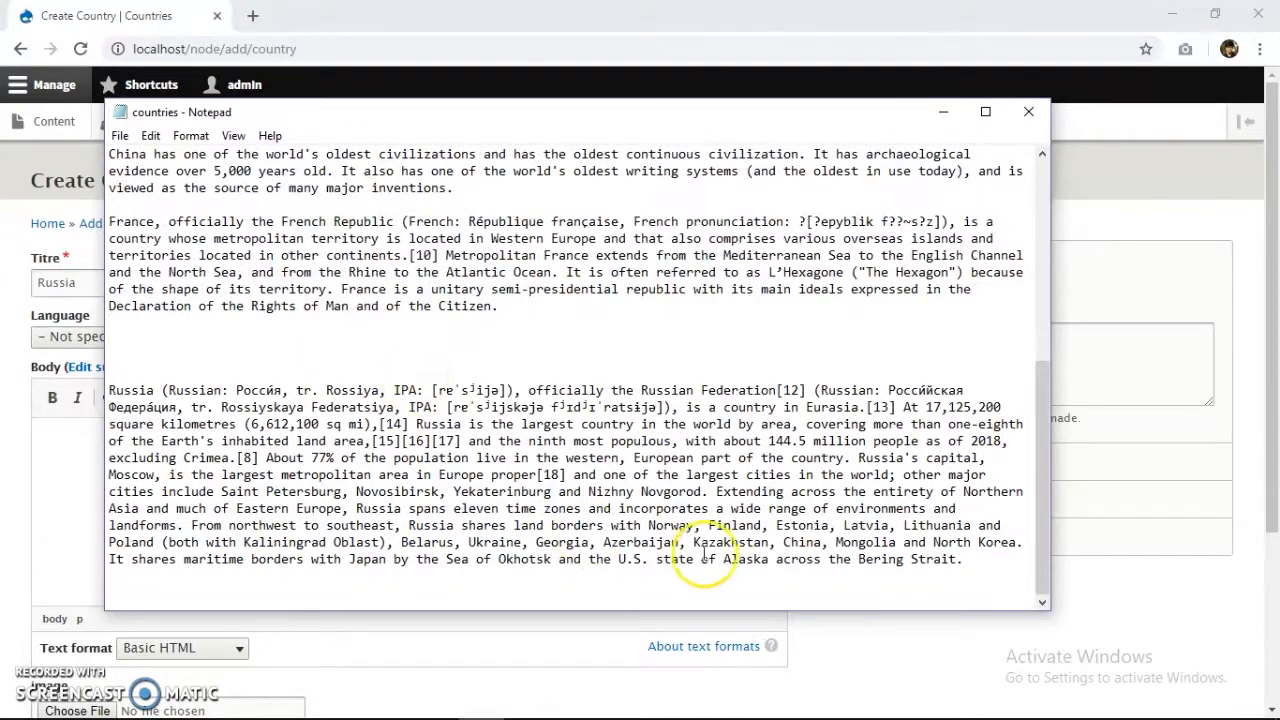
left_click_drag(965, 565, 133, 328)
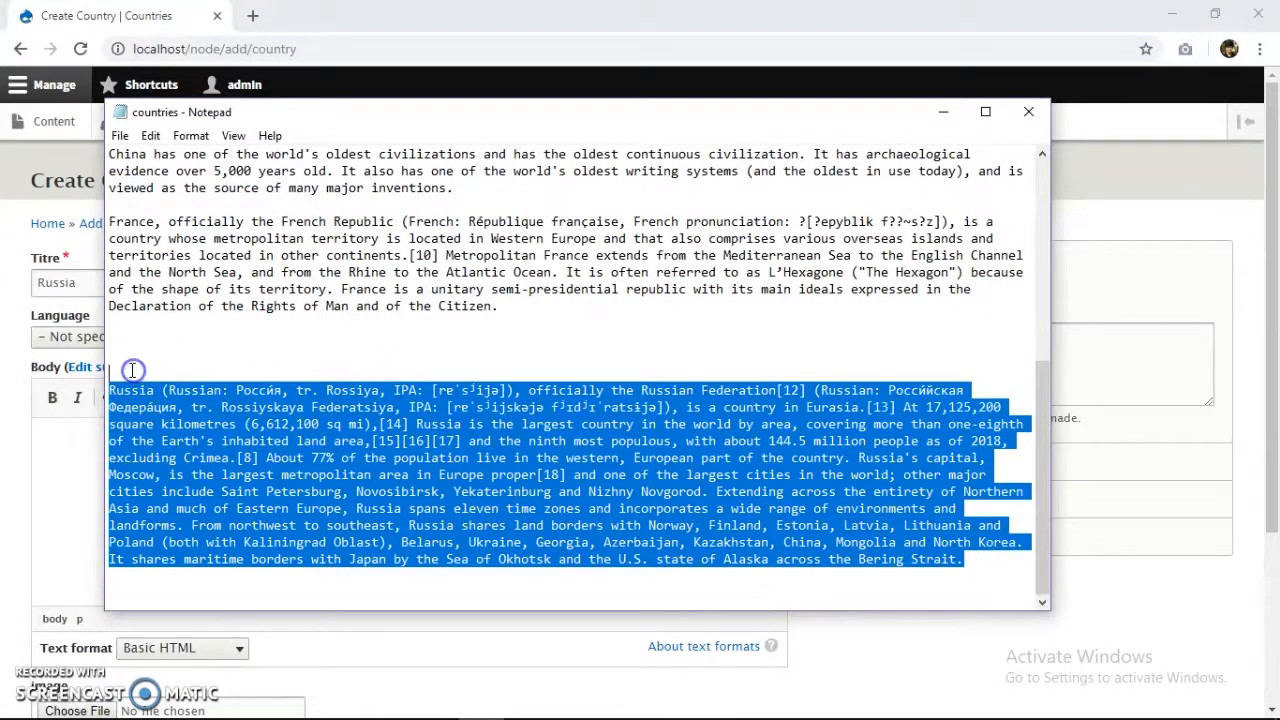
key("alt+Tab")
left_click(59, 476)
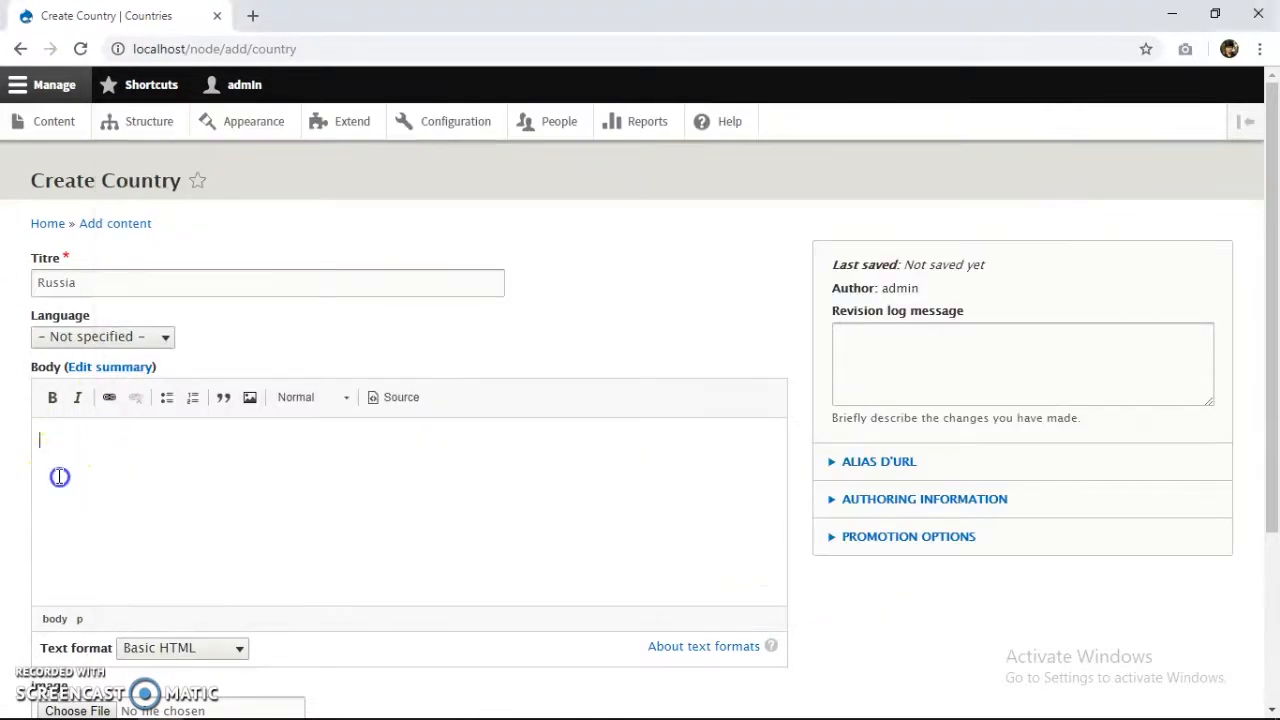
key("ctrl+v")
Attach russia-kremlin-getty.jpg as the image and save the Russia entry.
scroll(106, 466, "down", 3)
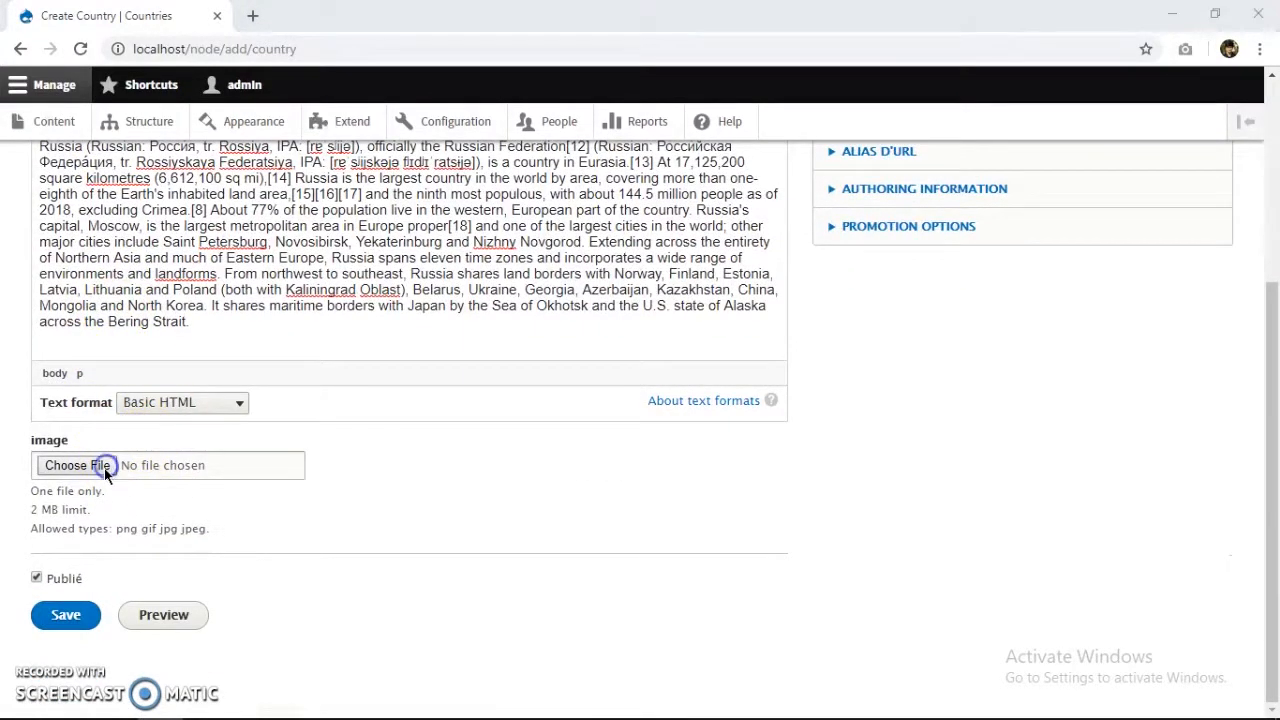
left_click(104, 467)
double_click(193, 262)
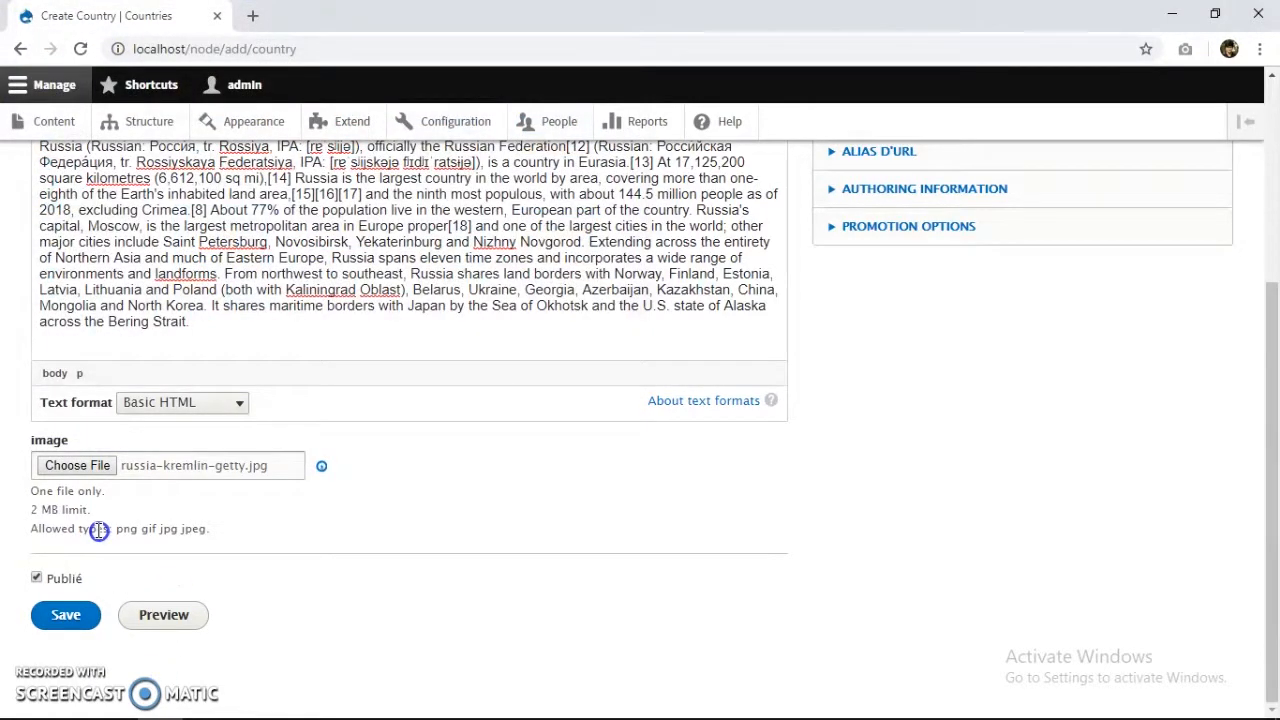
scroll(110, 505, "down", 3)
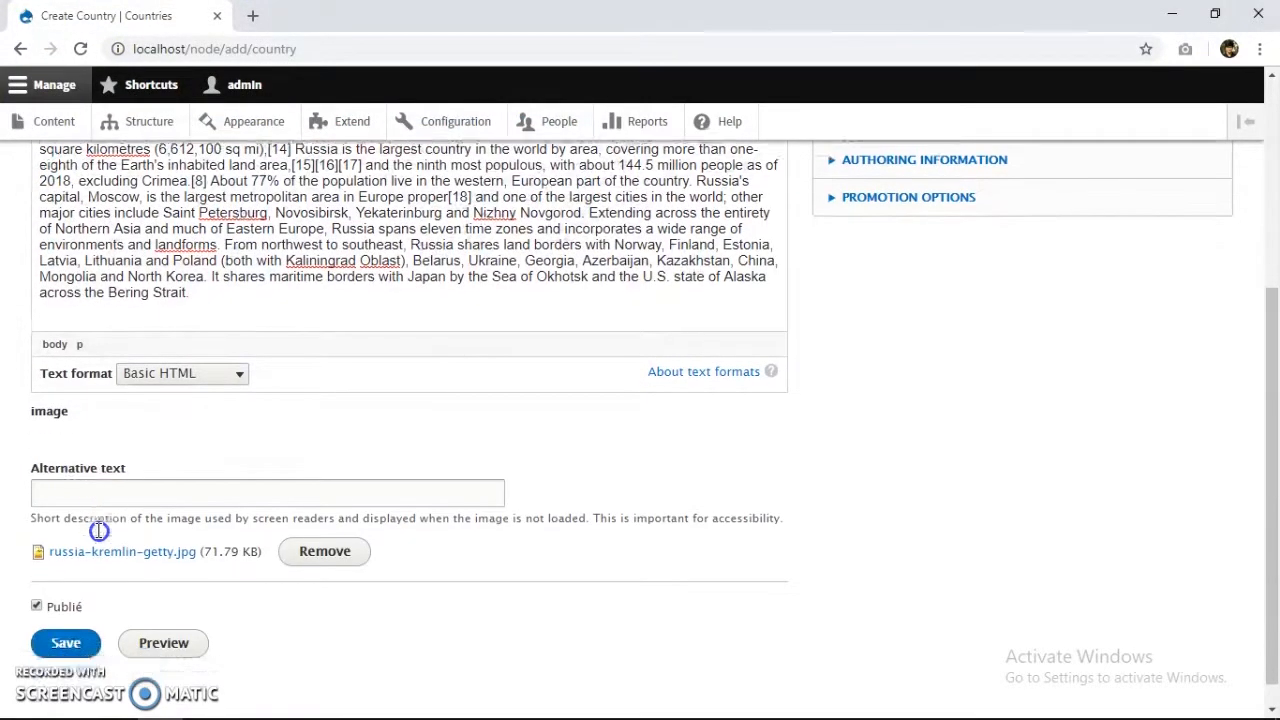
left_click(88, 615)
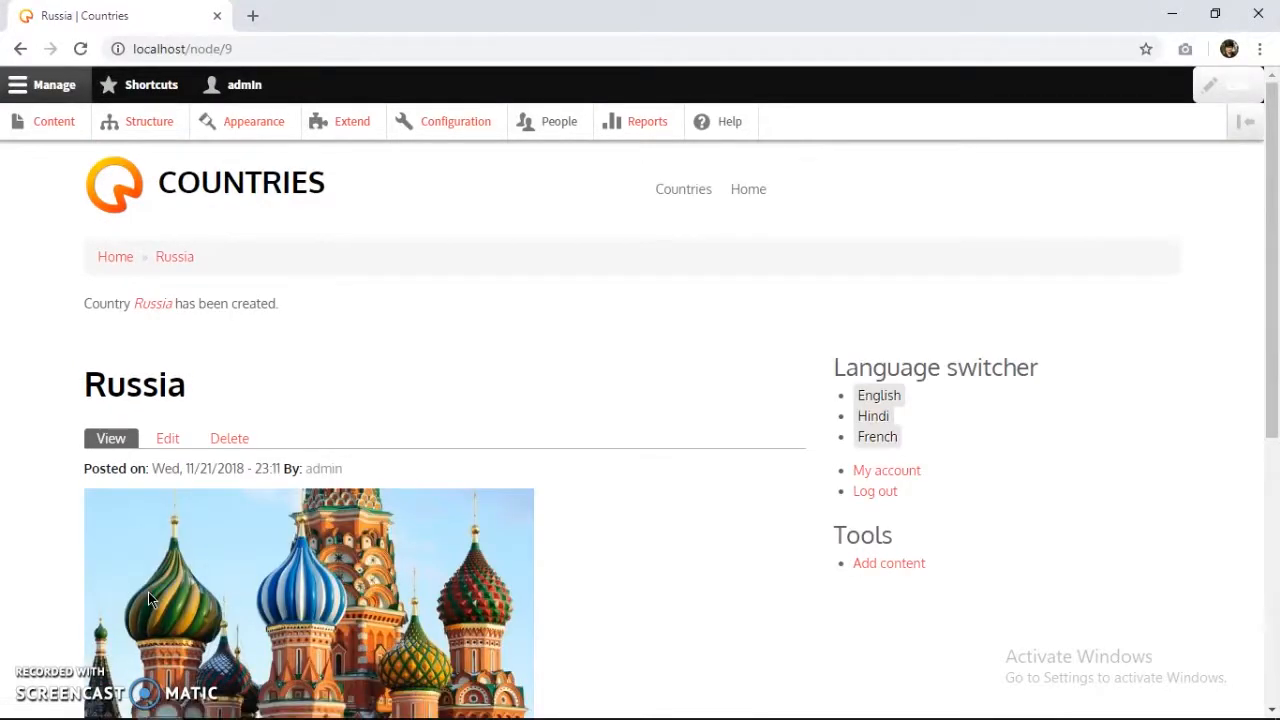
Return to the home page and switch the site to French.
scroll(86, 343, "down", 5)
scroll(194, 423, "up", 3)
scroll(200, 429, "down", 3)
scroll(220, 440, "up", 5)
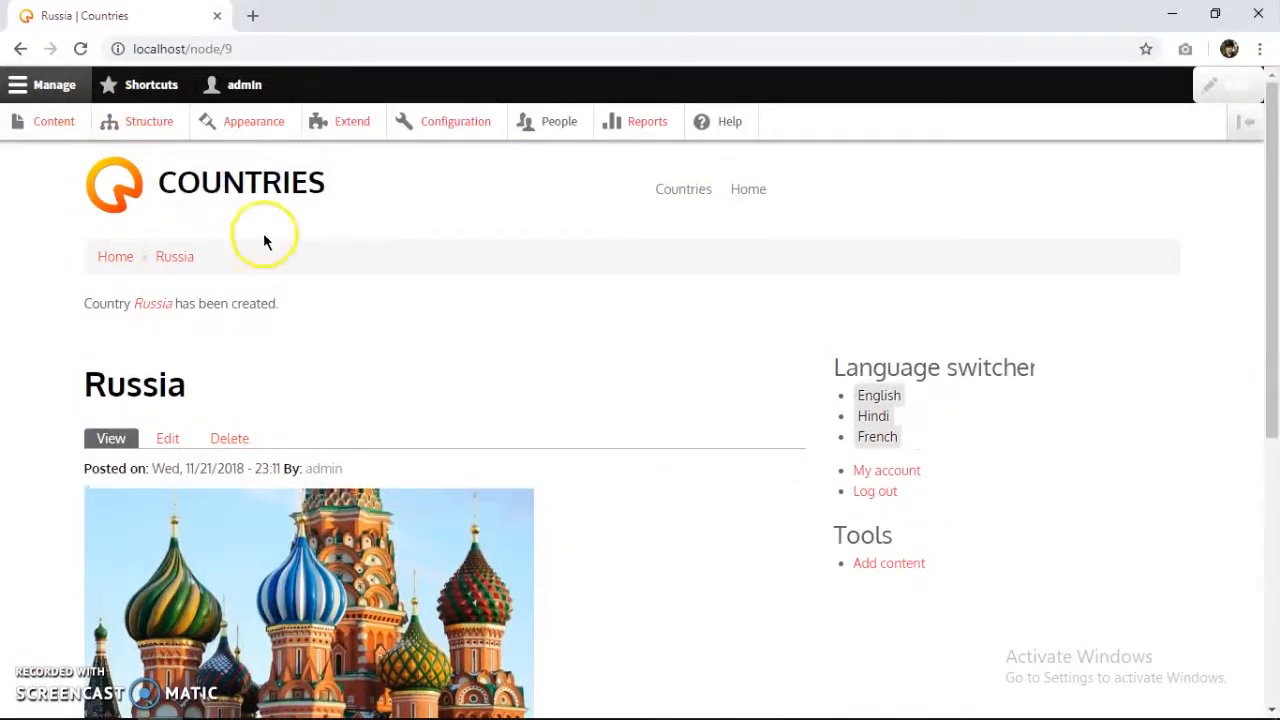
left_click(284, 207)
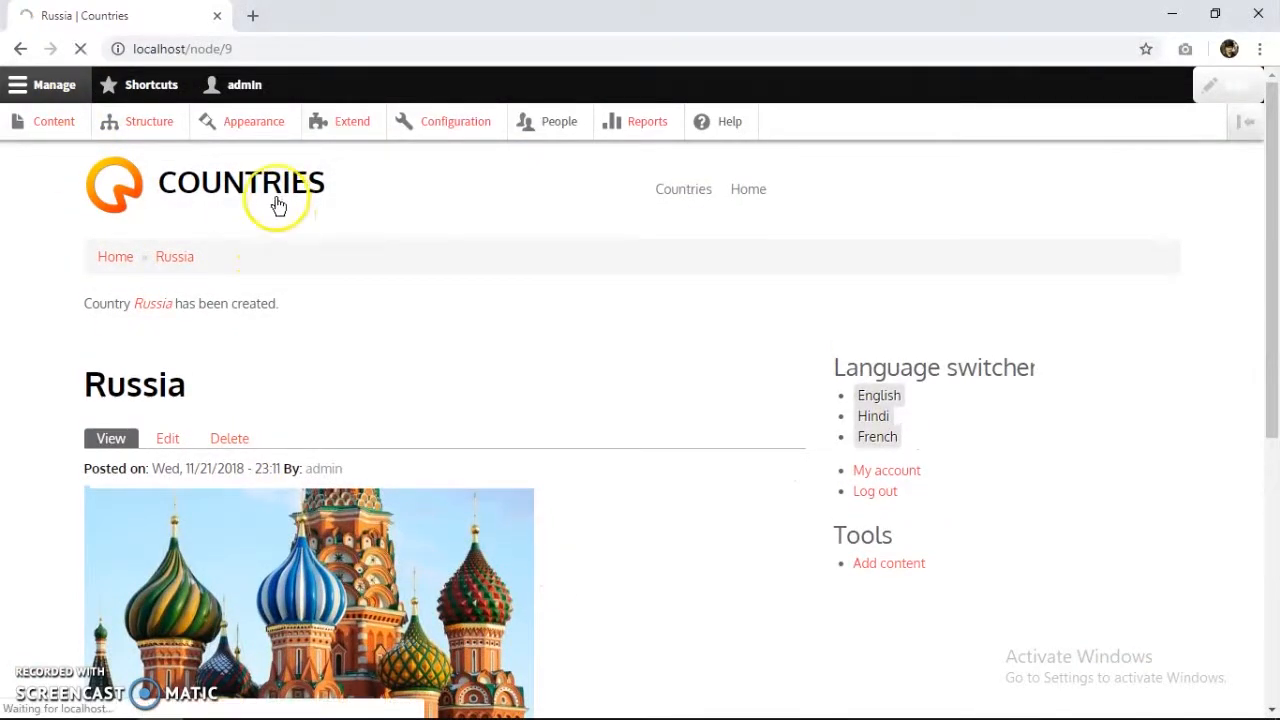
scroll(274, 337, "down", 7)
scroll(273, 368, "up", 2)
scroll(277, 366, "down", 5)
scroll(277, 366, "up", 2)
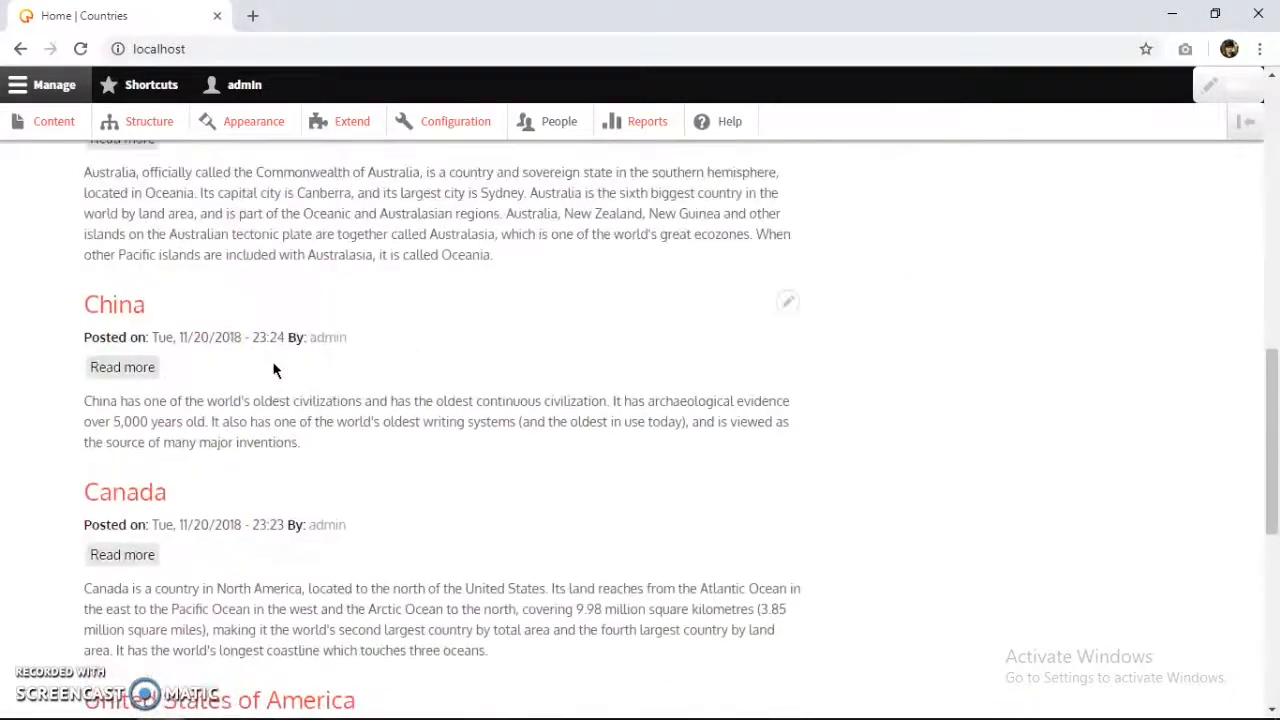
scroll(275, 368, "down", 6)
scroll(277, 366, "up", 15)
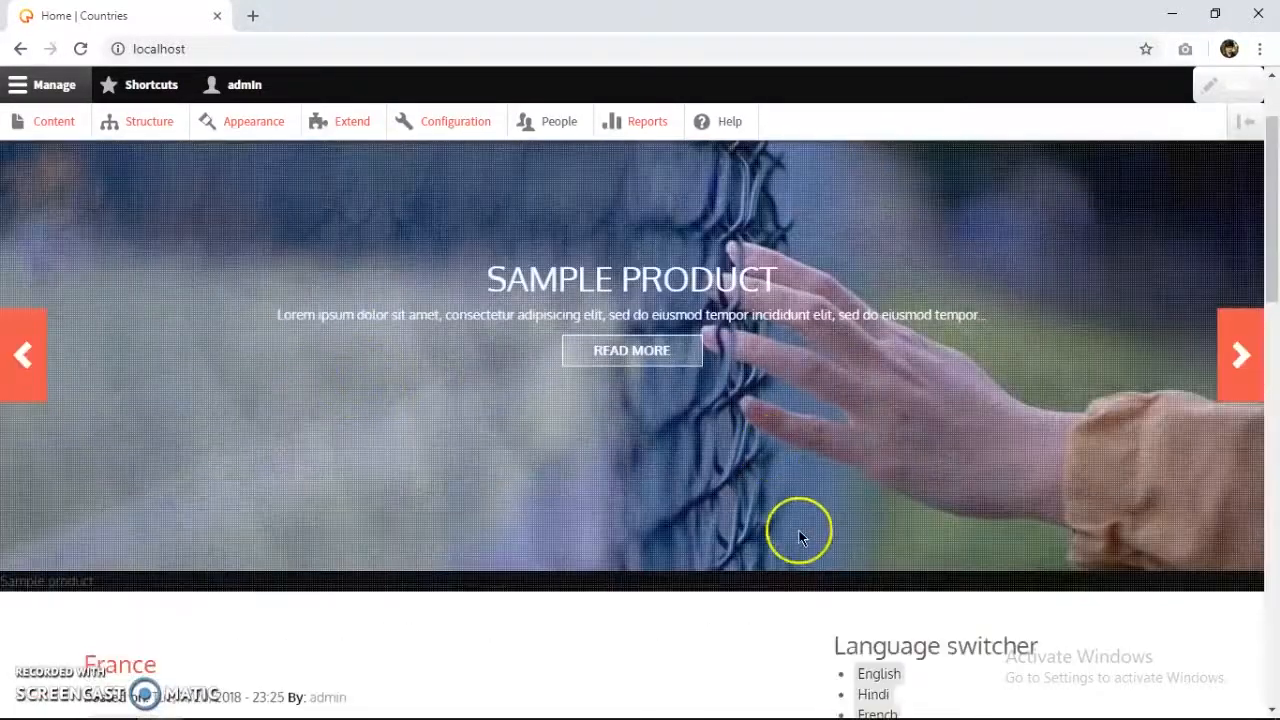
scroll(800, 537, "down", 2)
left_click(884, 527)
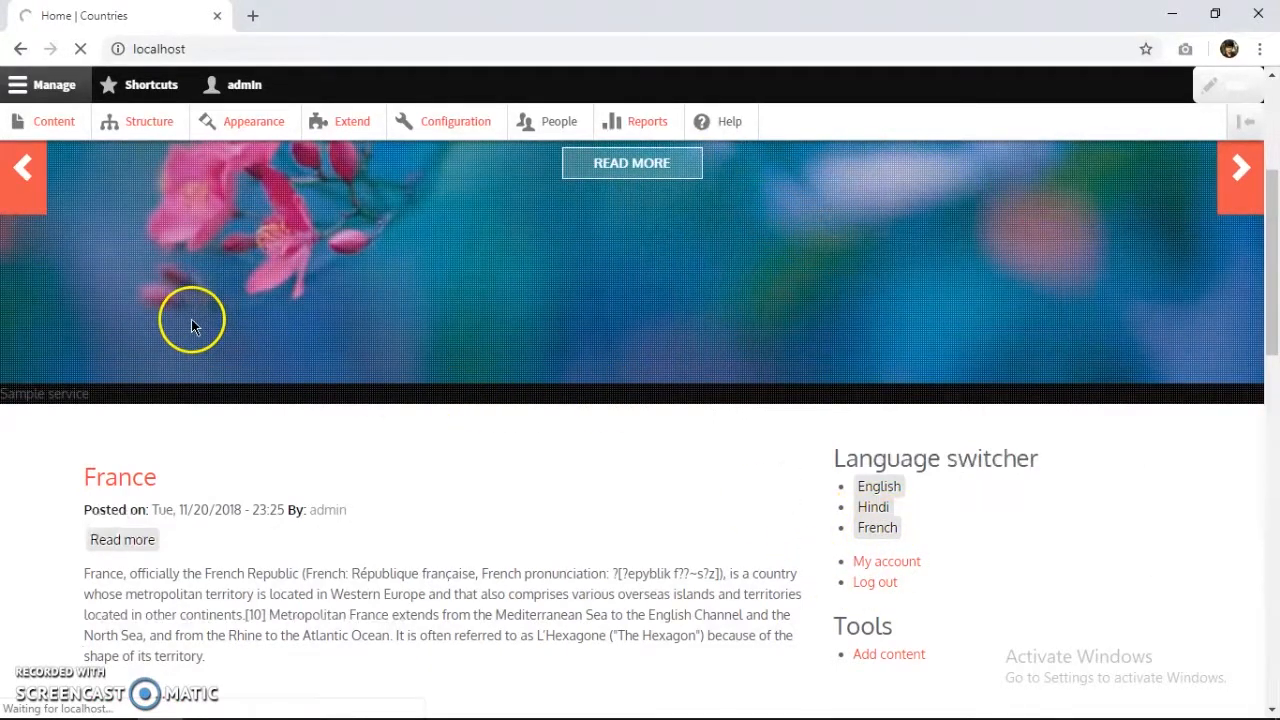
Bring up the French content list, with the new Russia entry at the top.
scroll(317, 349, "down", 4)
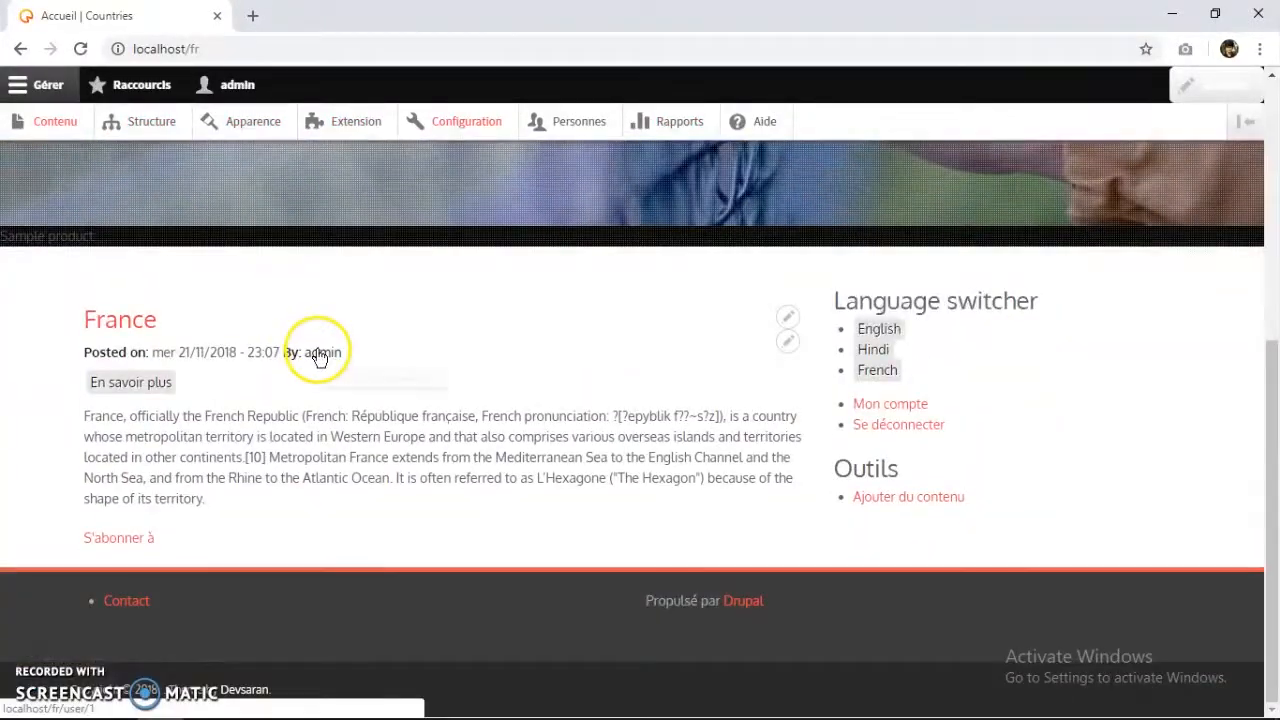
scroll(391, 471, "up", 4)
scroll(406, 478, "down", 1)
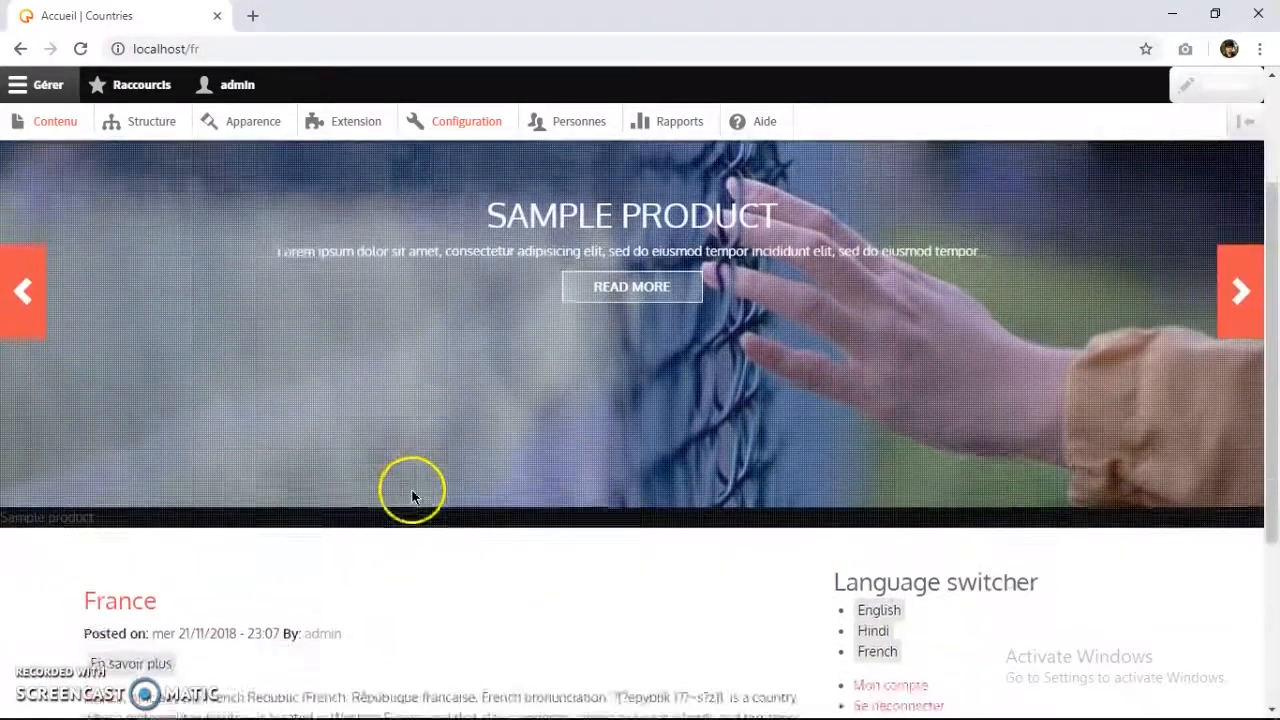
scroll(413, 491, "up", 2)
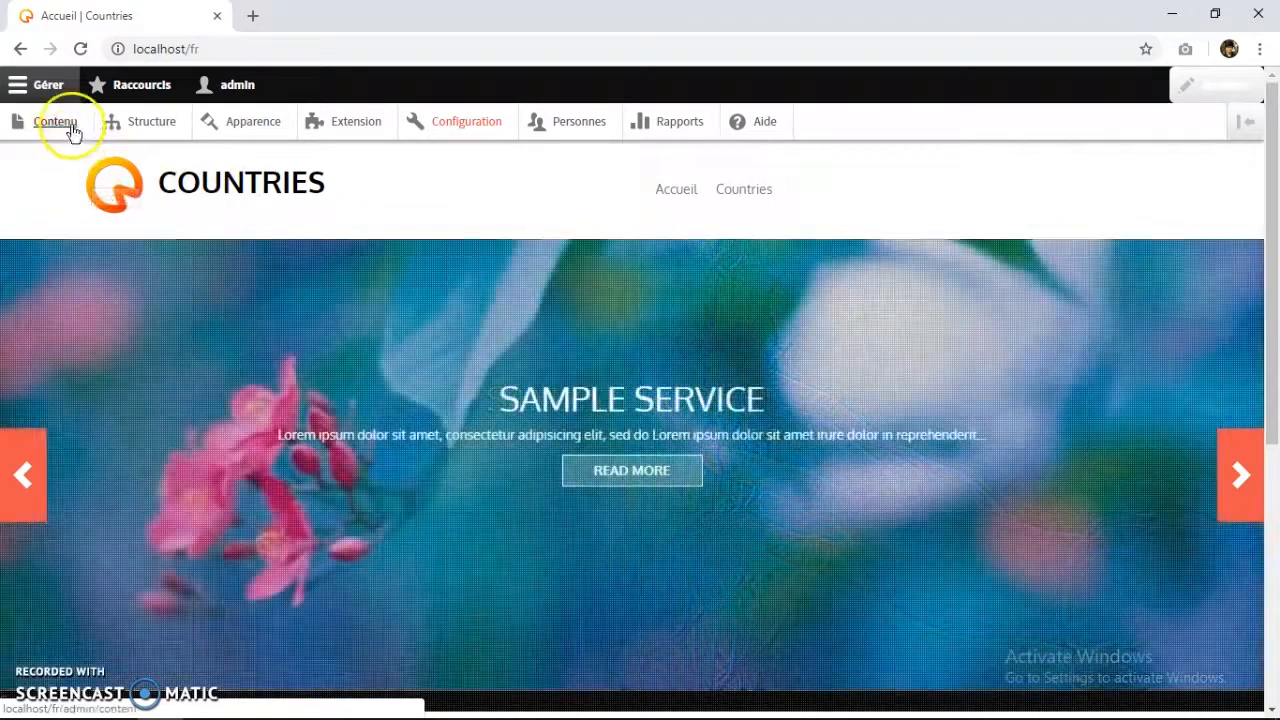
left_click(40, 127)
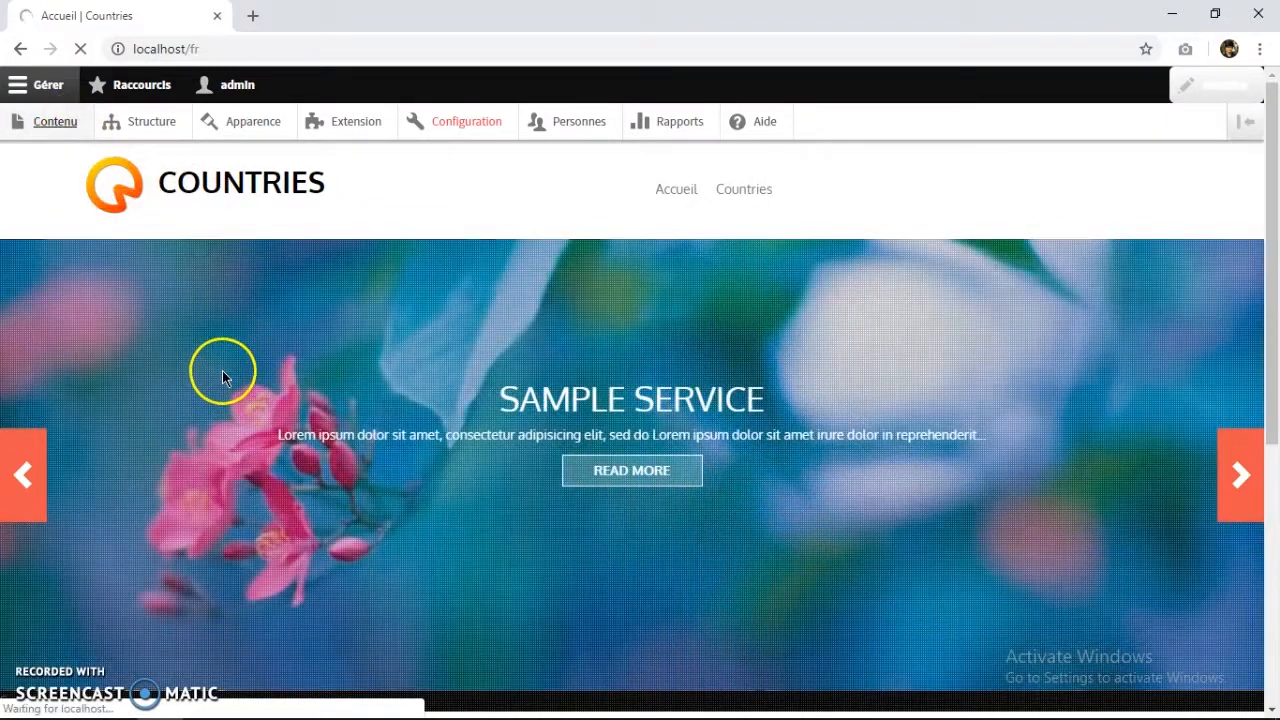
scroll(249, 466, "down", 3)
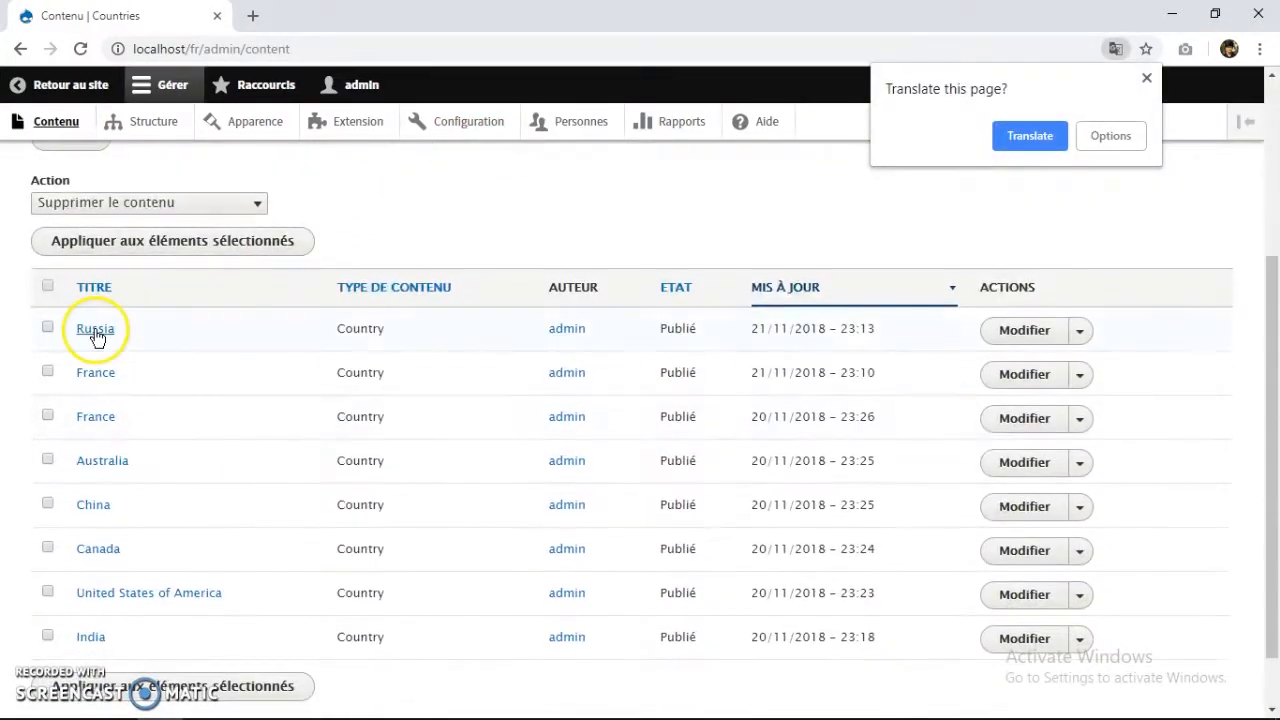
Open the Russia country page and scroll through its Kremlin image and description.
left_click(95, 333)
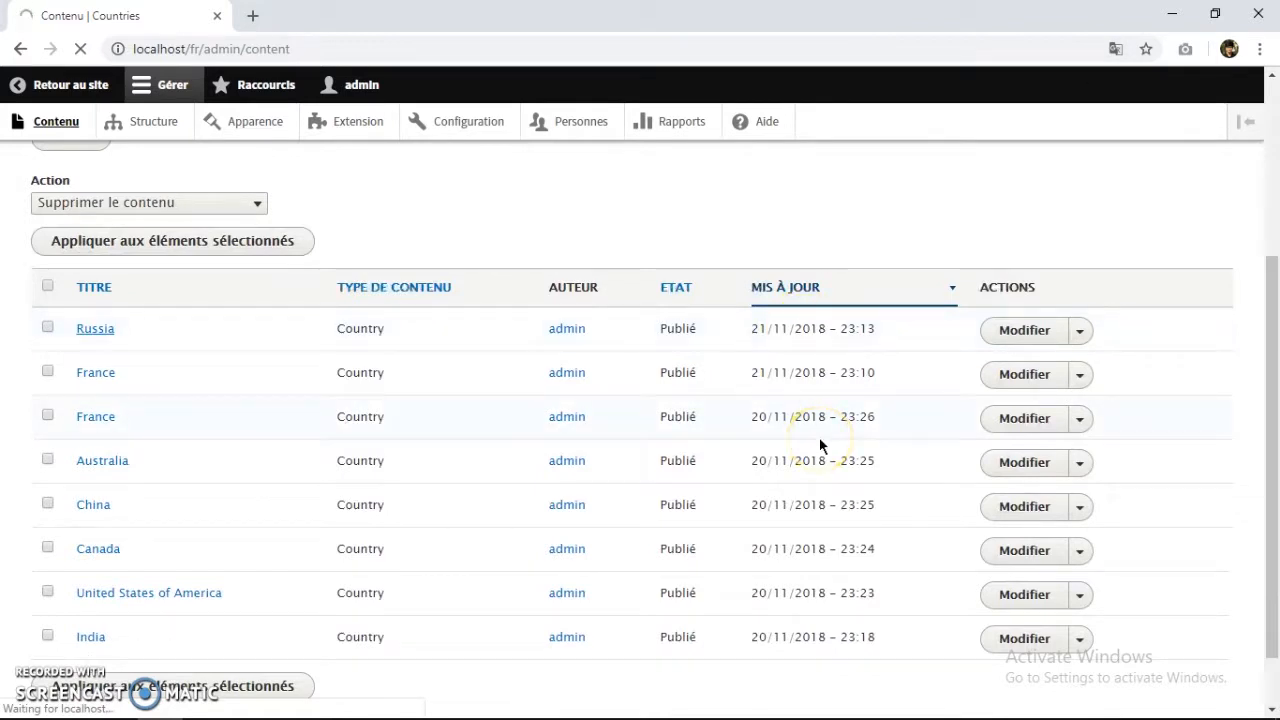
scroll(497, 500, "down", 1)
scroll(243, 214, "down", 2)
scroll(143, 229, "up", 1)
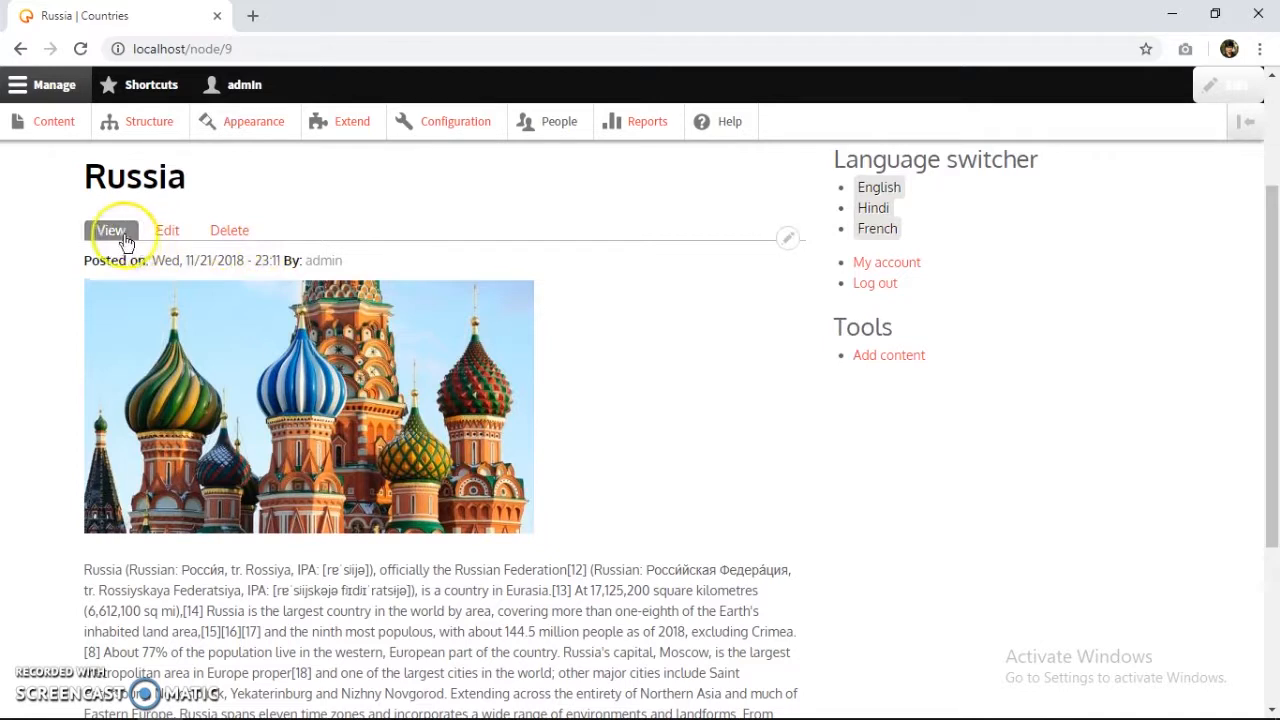
scroll(200, 400, "down", 4)
scroll(280, 540, "up", 5)
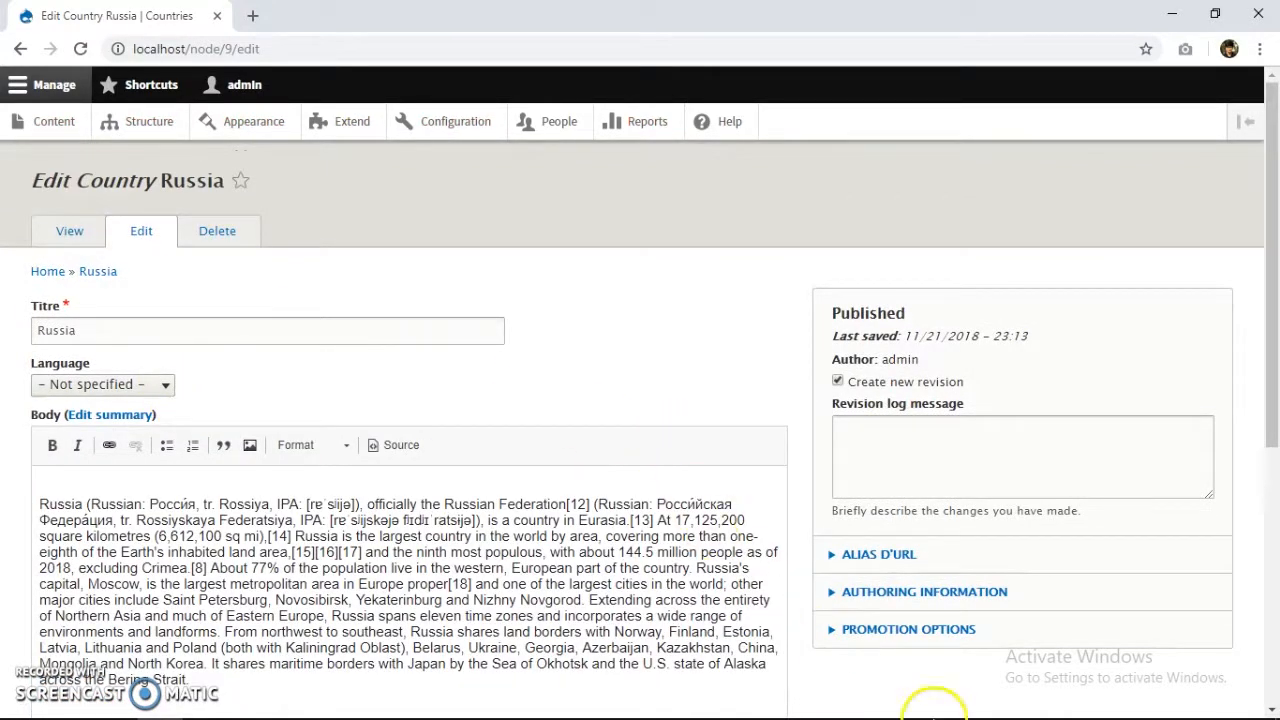
Inspect the Russia node's Promotion options, then go back to the page without saving.
left_click(889, 629)
scroll(526, 380, "down", 1)
scroll(318, 348, "up", 1)
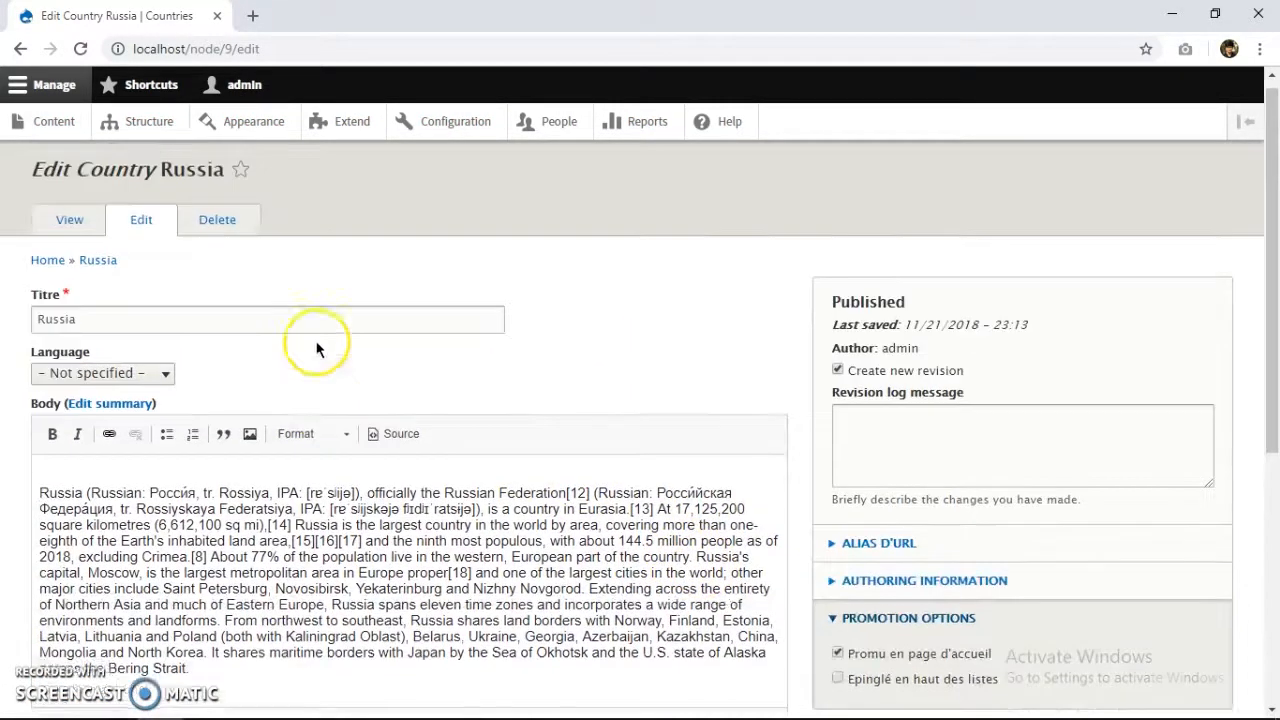
scroll(316, 348, "up", 1)
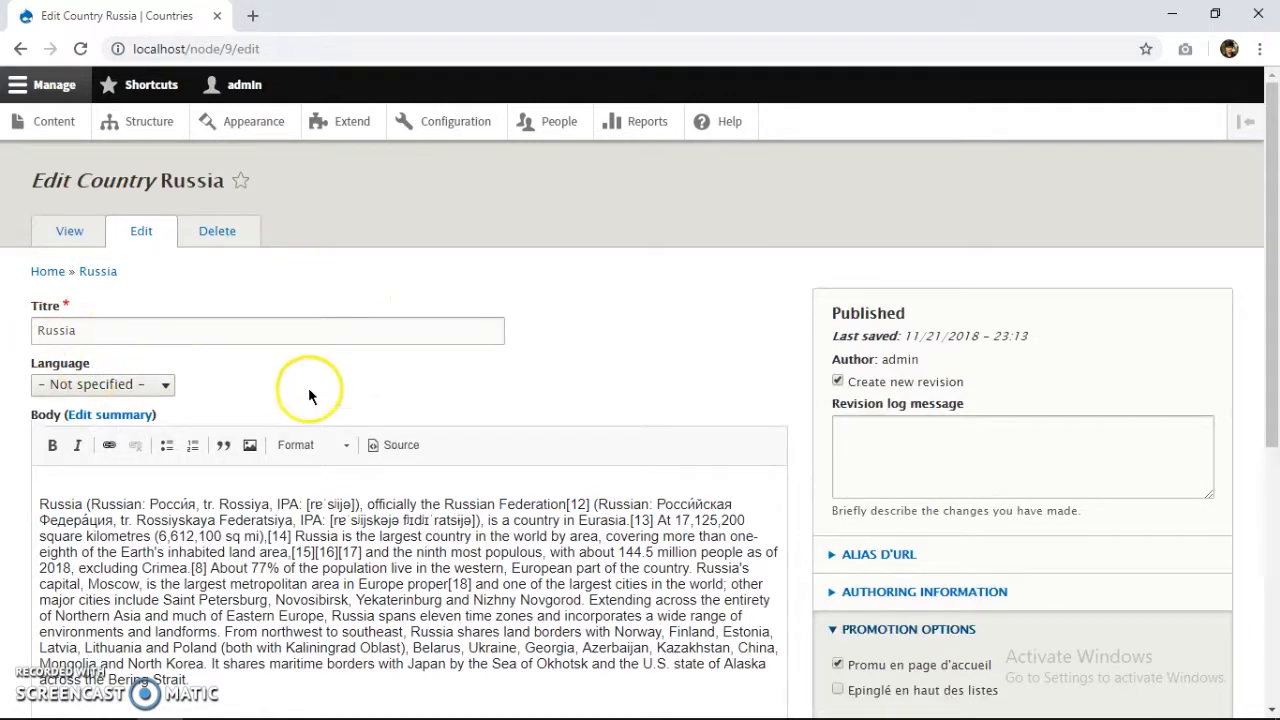
scroll(310, 396, "down", 4)
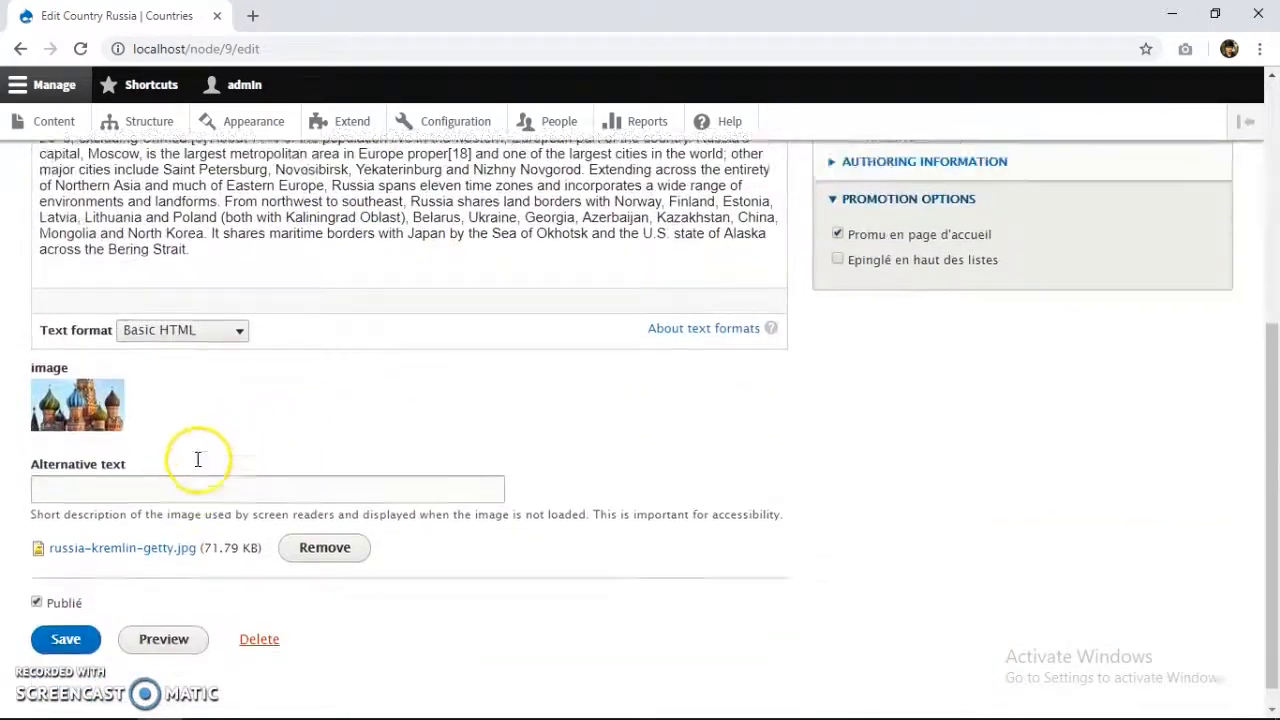
scroll(198, 459, "up", 4)
left_click(21, 49)
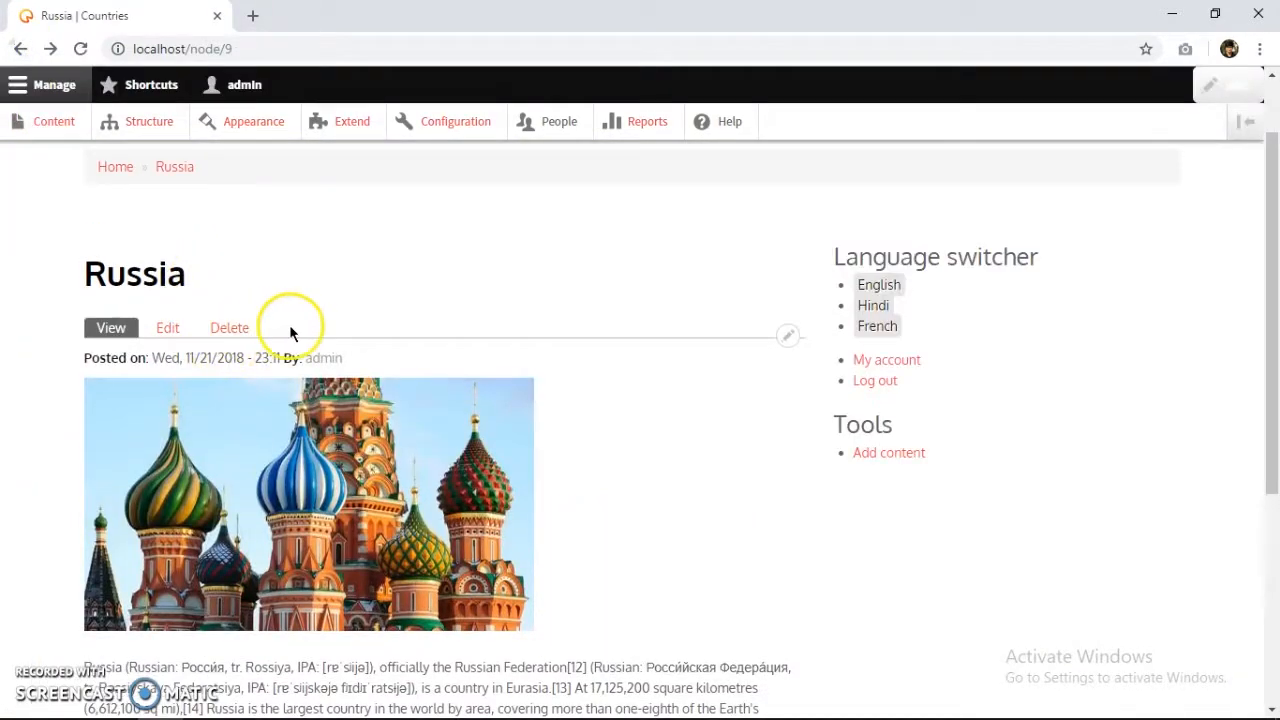
scroll(240, 340, "up", 1)
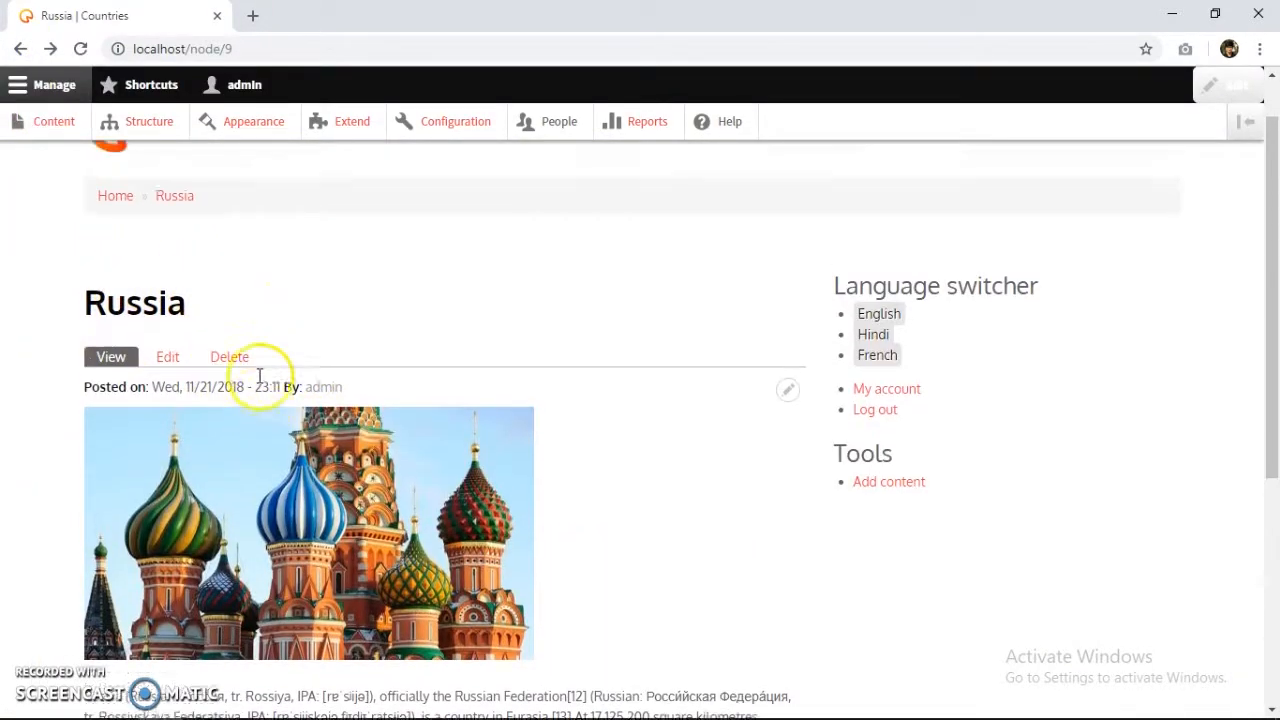
Go to the Countries home page and switch the site to French.
left_click(120, 257)
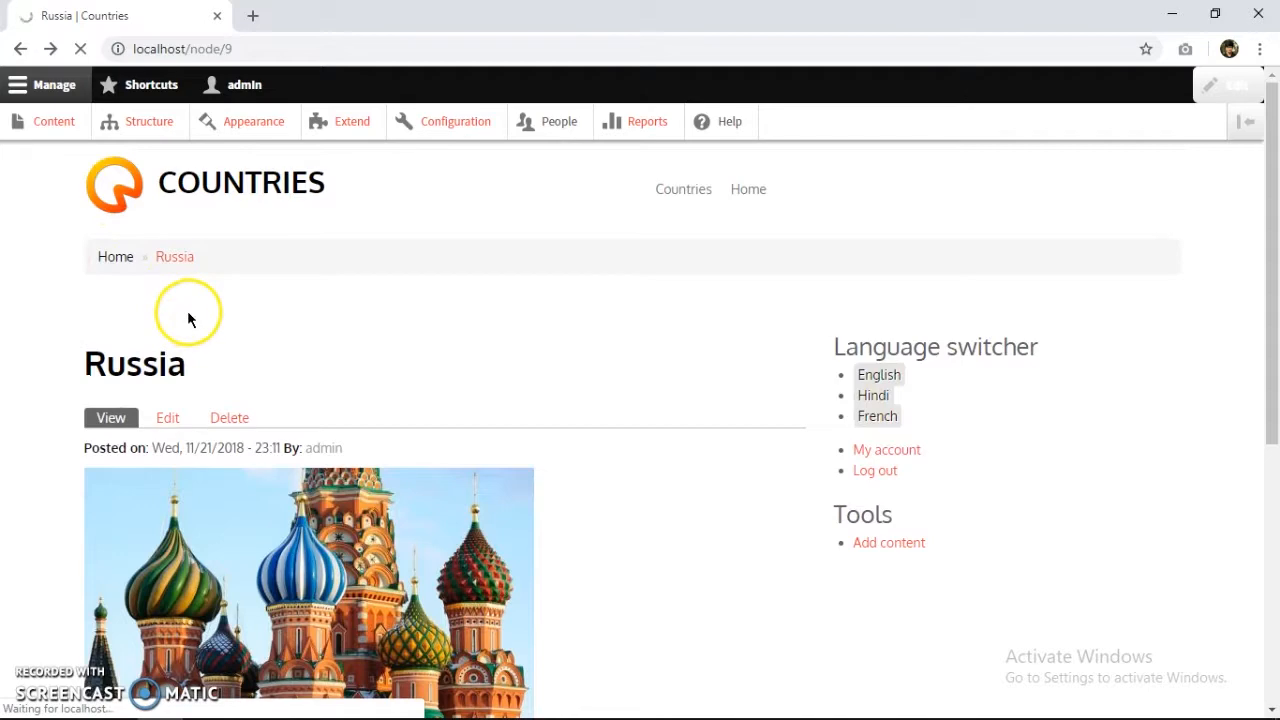
scroll(236, 378, "down", 3)
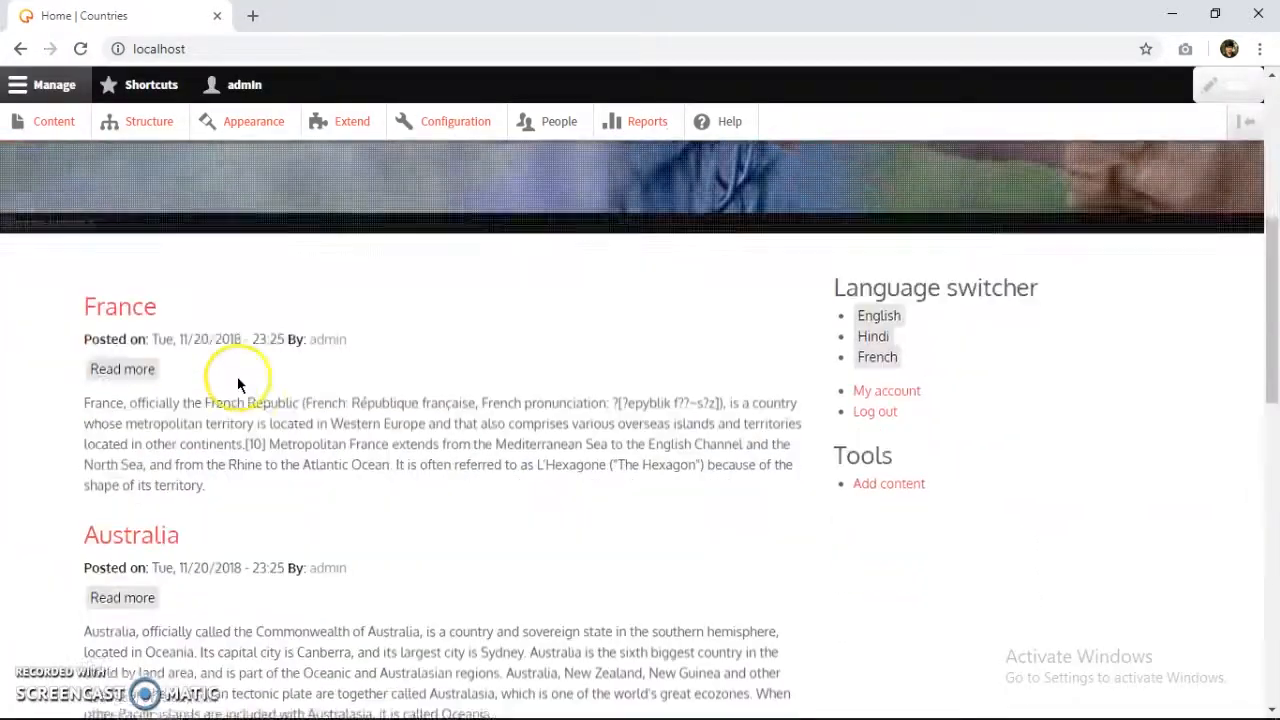
left_click(876, 365)
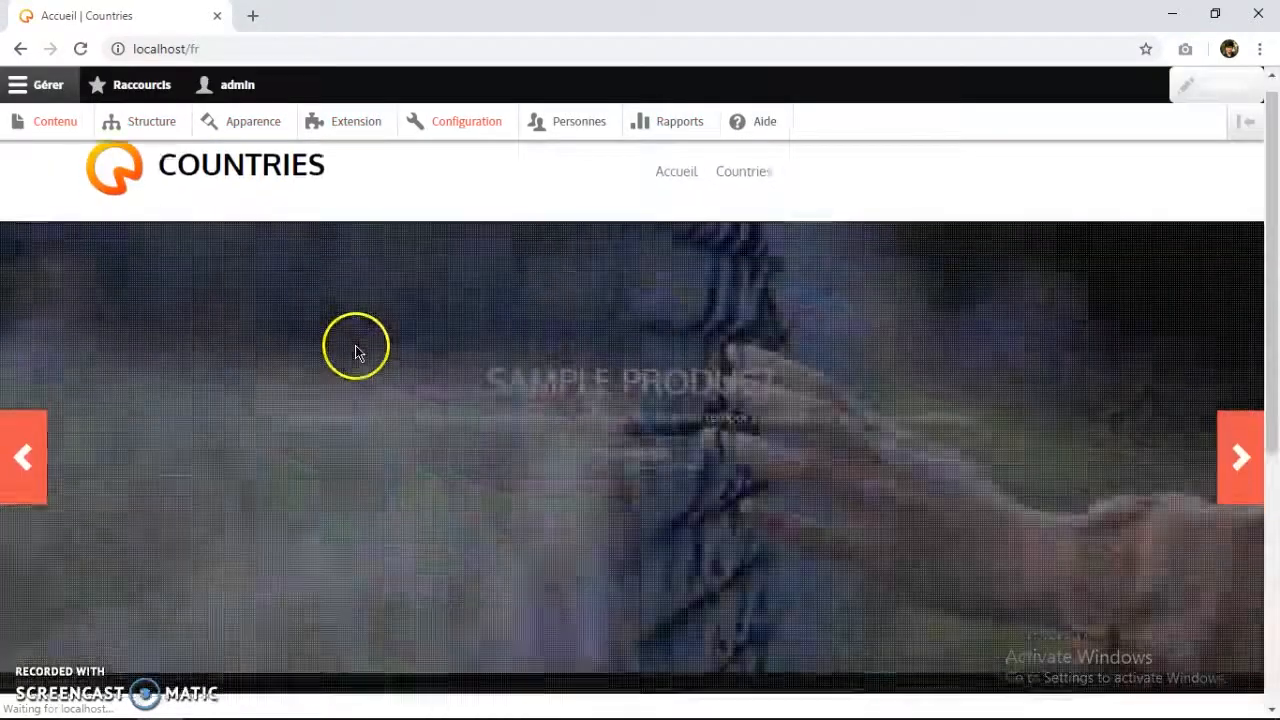
Read the France article in French, then return to the home page.
scroll(281, 393, "down", 3)
left_click(116, 318)
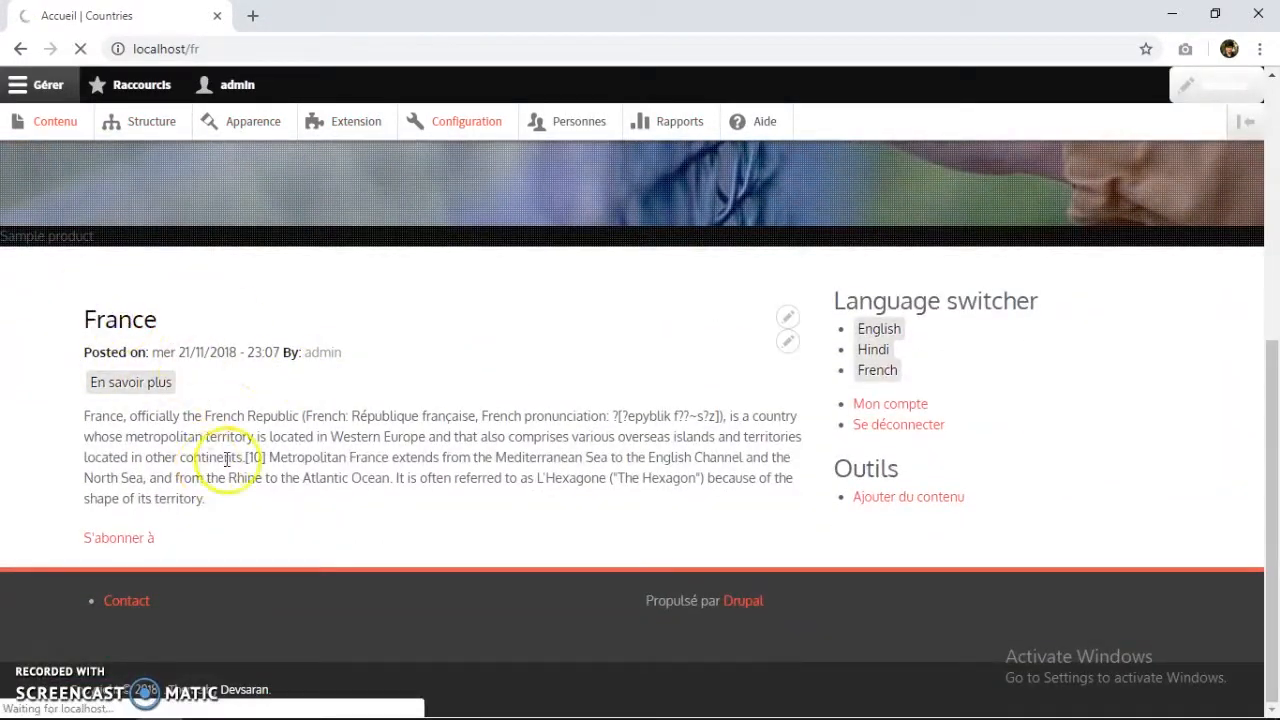
scroll(371, 414, "down", 1)
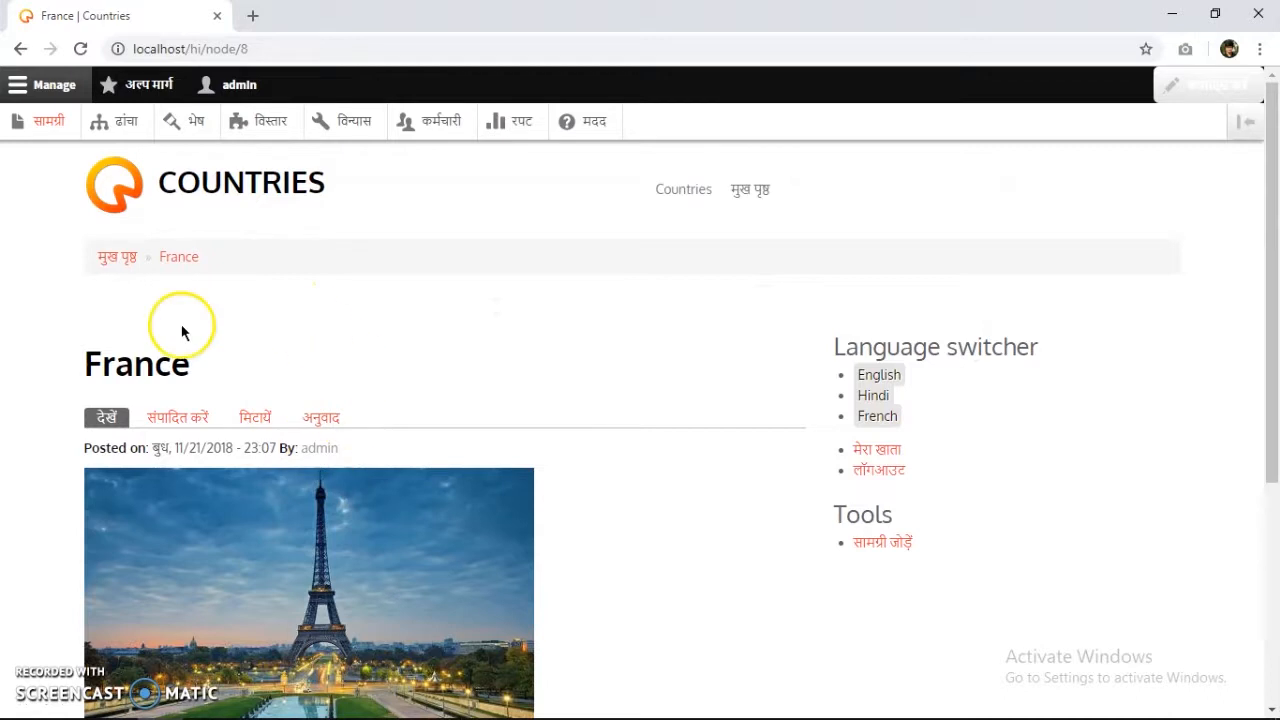
scroll(150, 345, "down", 1)
scroll(105, 290, "up", 1)
left_click(122, 260)
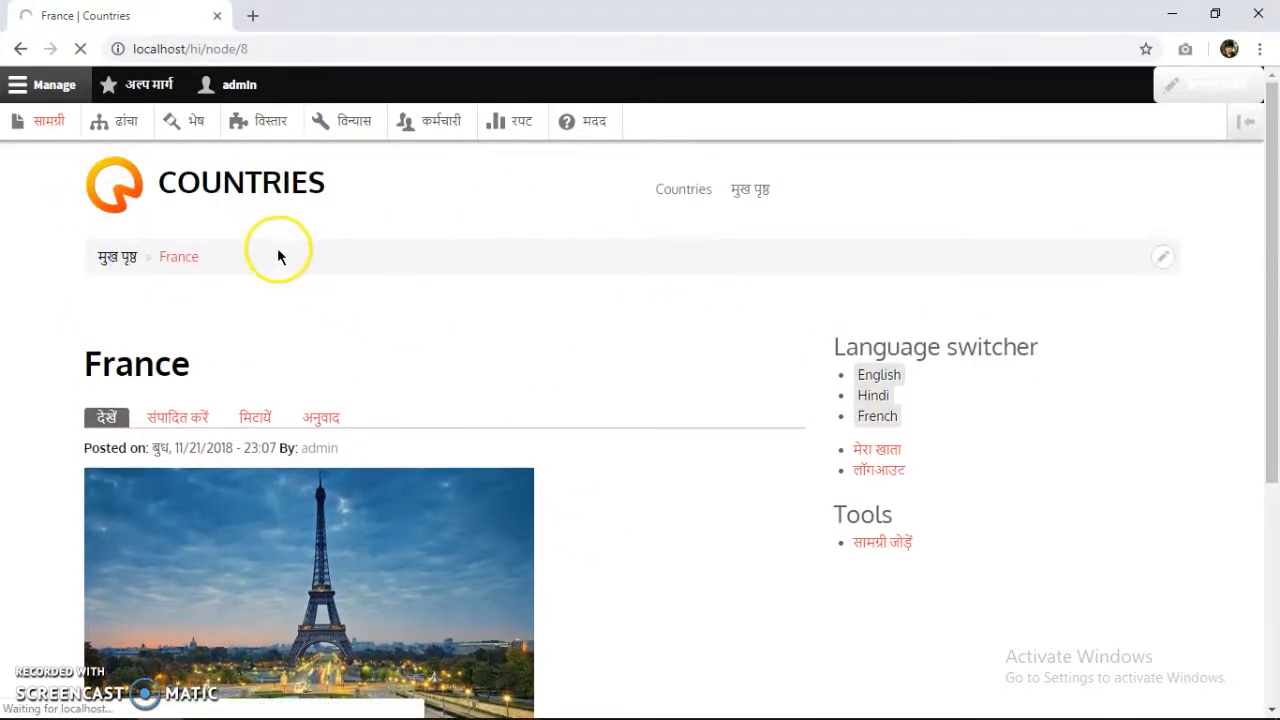
Highlight the 'Welcome to Countries' text and the slide's heading and description on the home page.
scroll(251, 330, "down", 4)
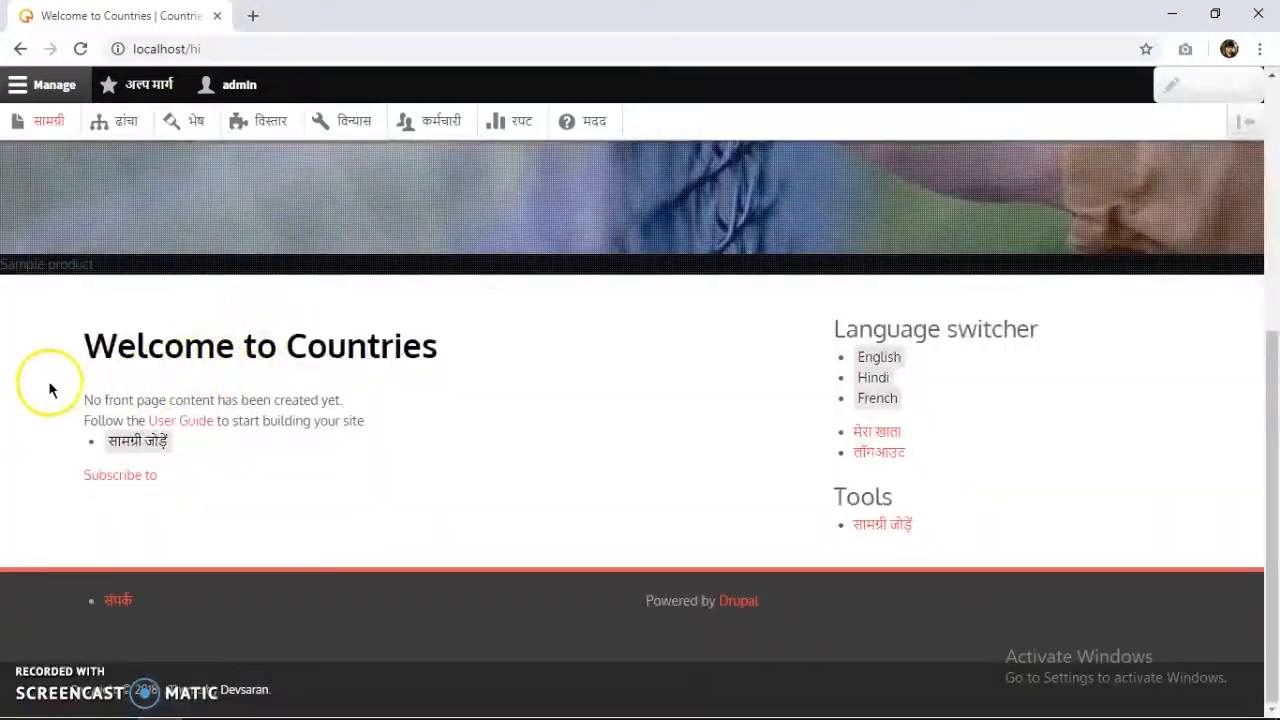
left_click_drag(211, 475, 90, 388)
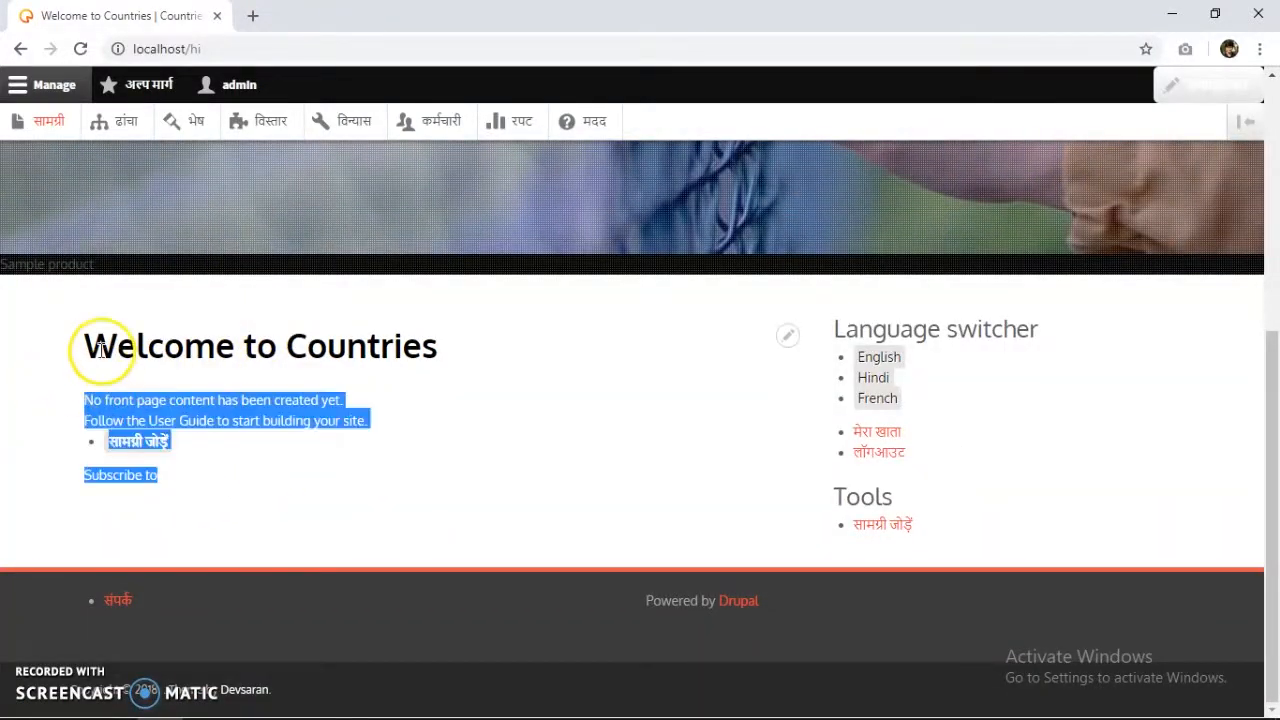
triple_click(100, 351)
left_click(338, 360)
scroll(571, 490, "up", 1)
scroll(570, 490, "up", 4)
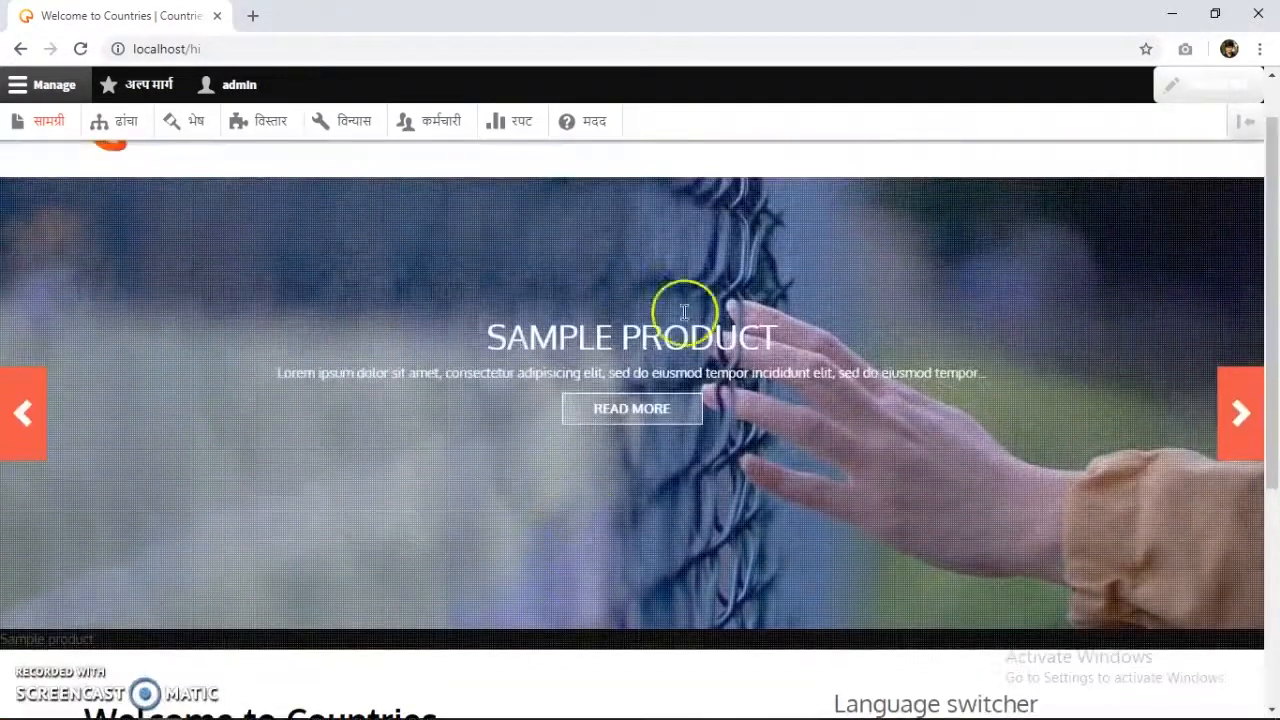
scroll(560, 330, "up", 1)
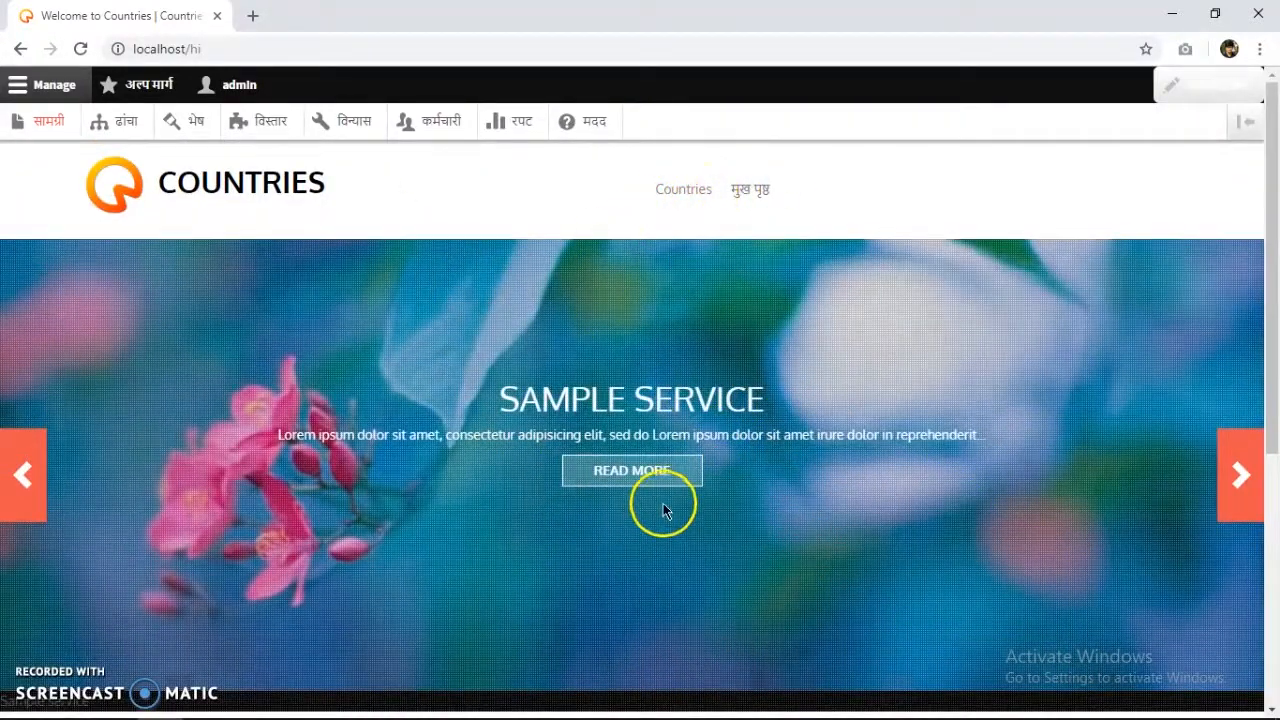
left_click_drag(575, 408, 923, 430)
left_click(942, 438)
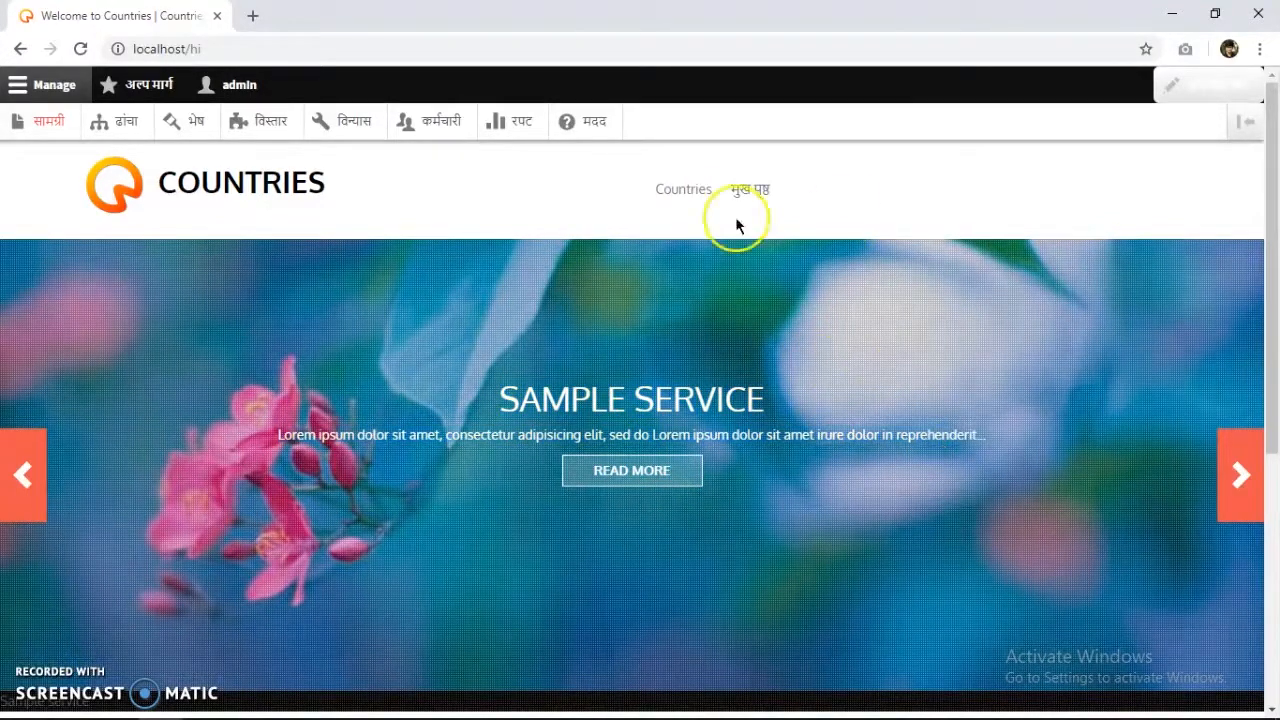